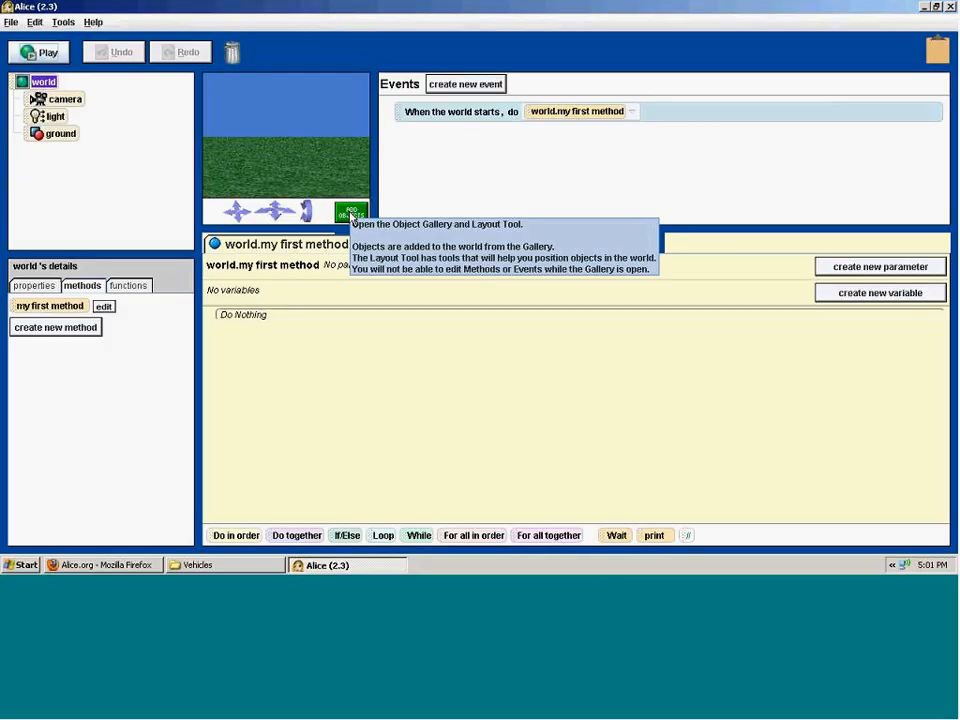
- Open the object gallery and layout tool, and test-run the empty world
left_click(351, 214)
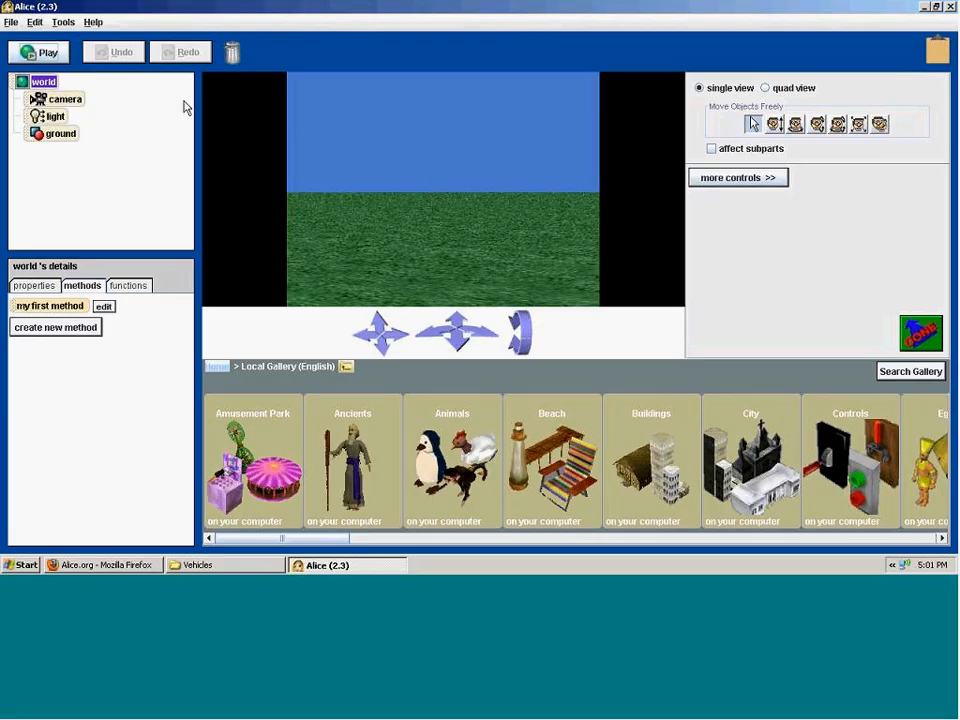
left_click(52, 57)
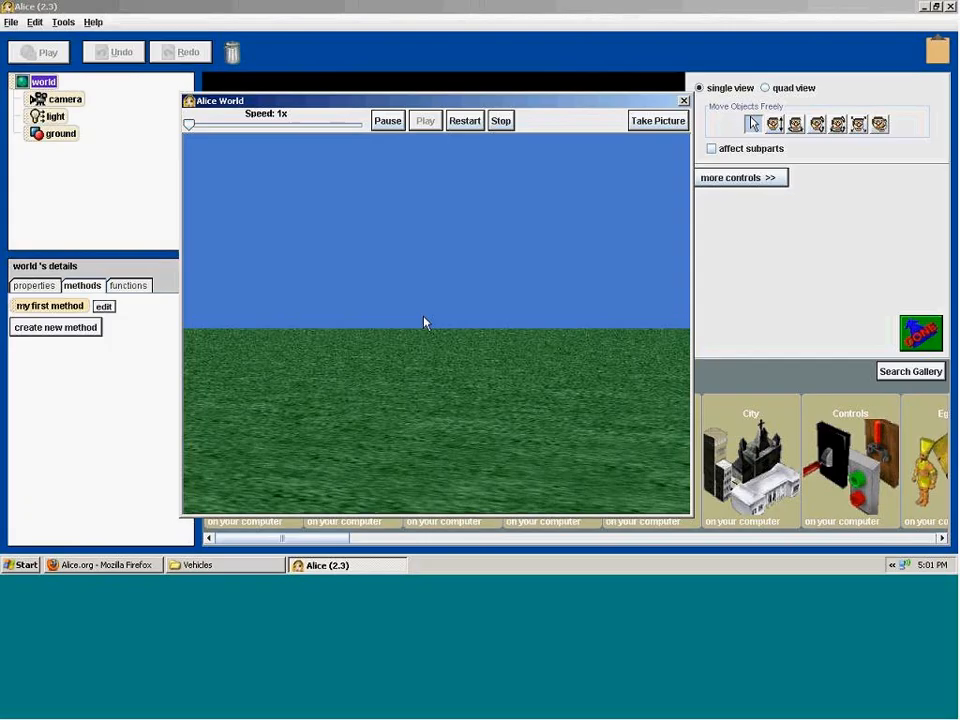
left_click(684, 102)
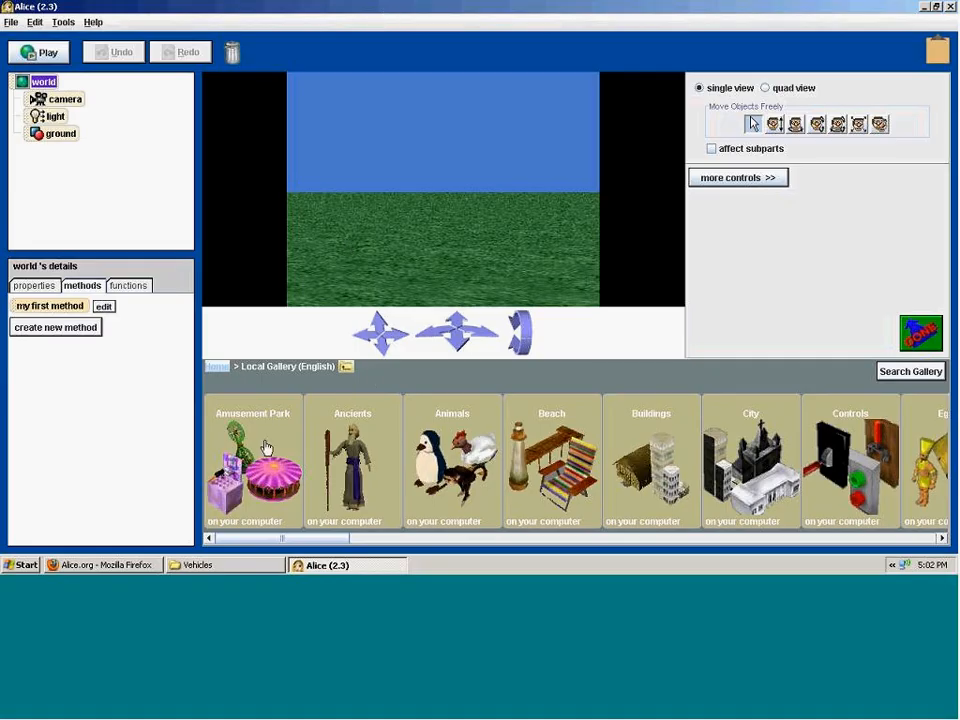
- View the world's properties and browse the Vehicles category of the local gallery
left_click_drag(345, 538, 294, 536)
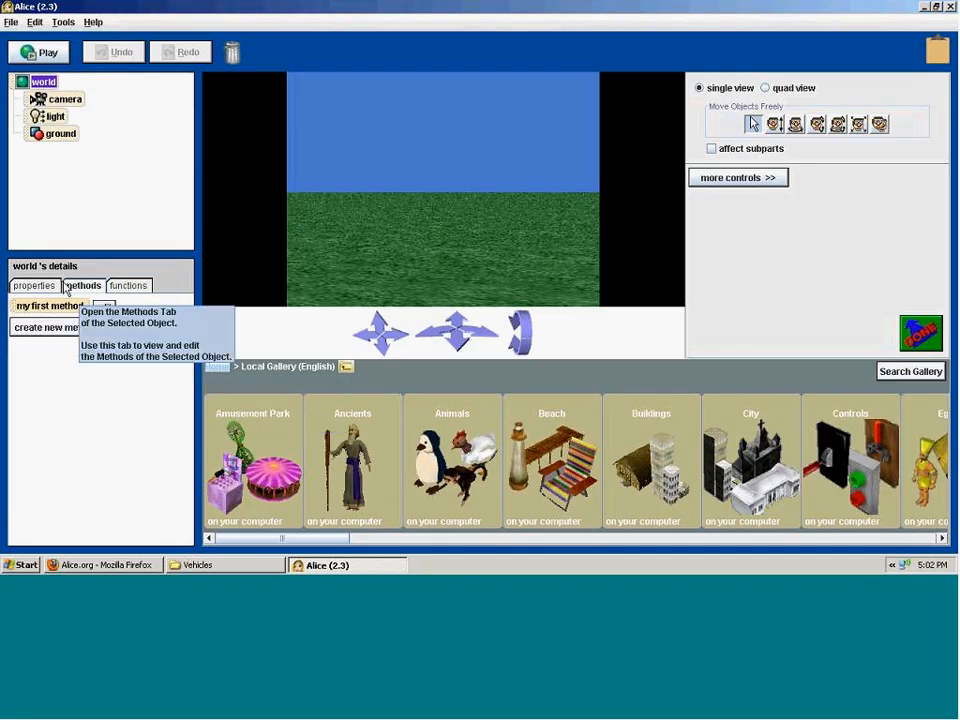
left_click(37, 289)
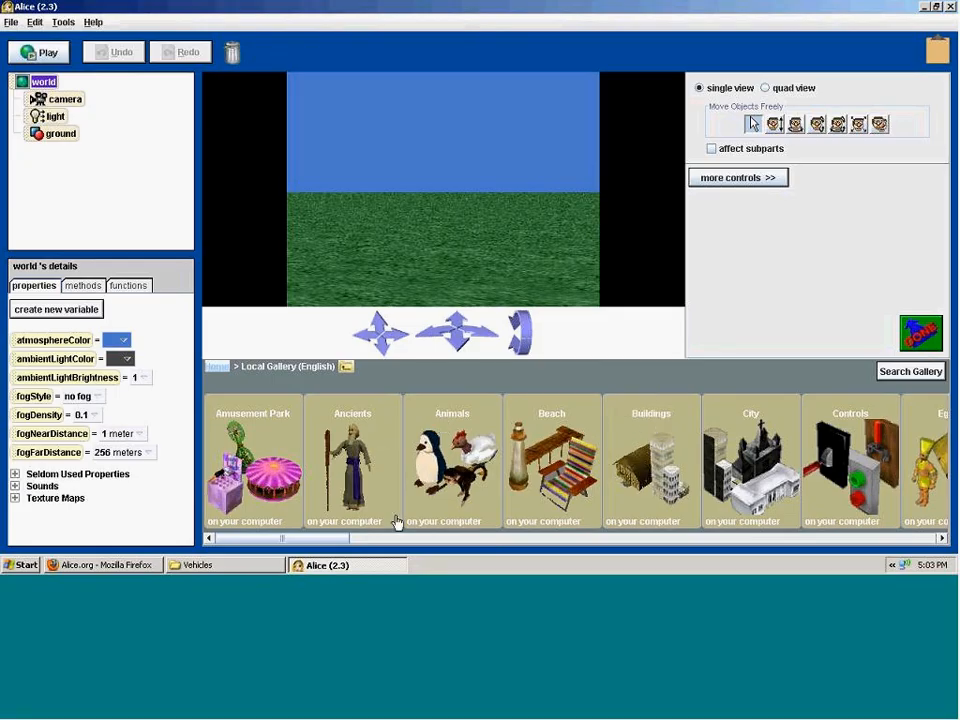
left_click_drag(333, 538, 911, 536)
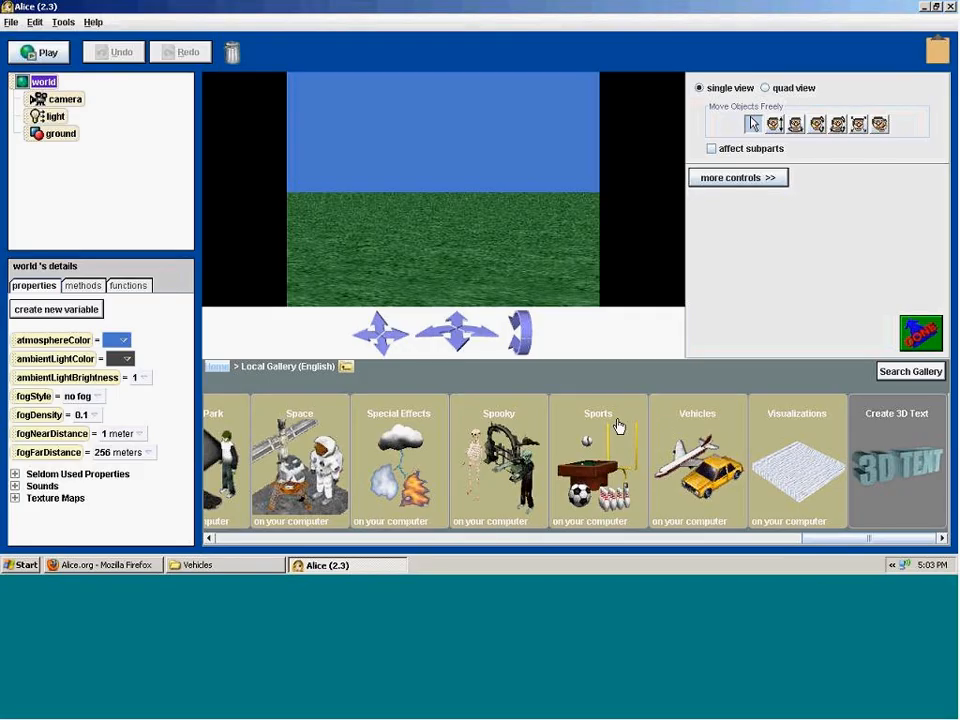
left_click(692, 443)
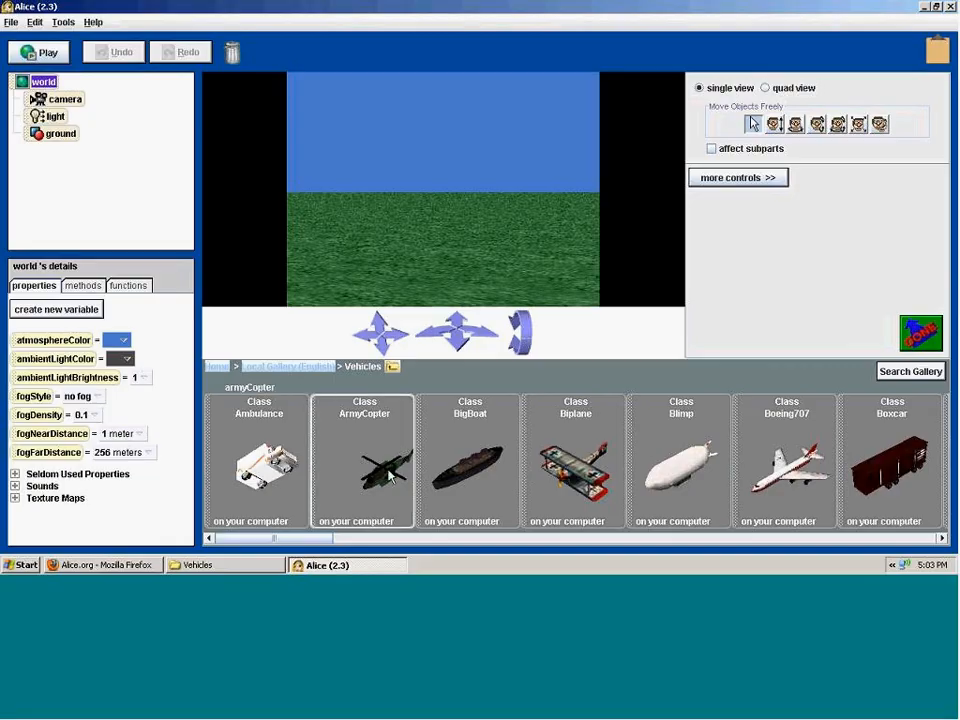
left_click(300, 368)
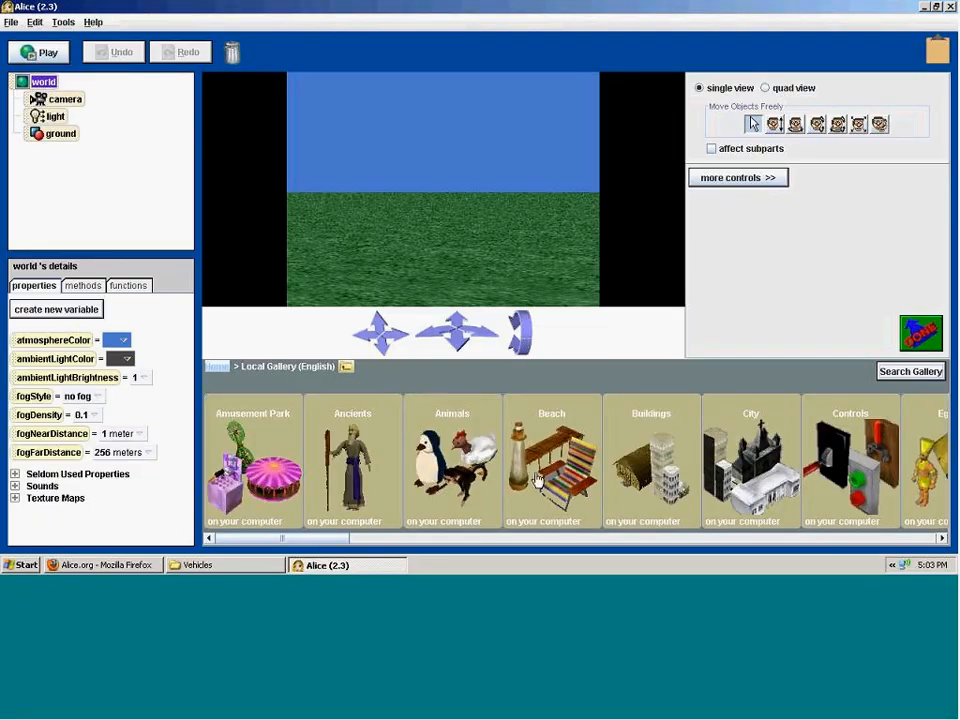
- Add a Cow from the local gallery's Animals category, placing it on the grass slightly left of the scene's centre
mouse_move(342, 540)
left_mouse_down()
mouse_move(405, 541)
mouse_move(330, 540)
left_mouse_up()
left_click_drag(377, 536, 330, 538)
left_click(440, 455)
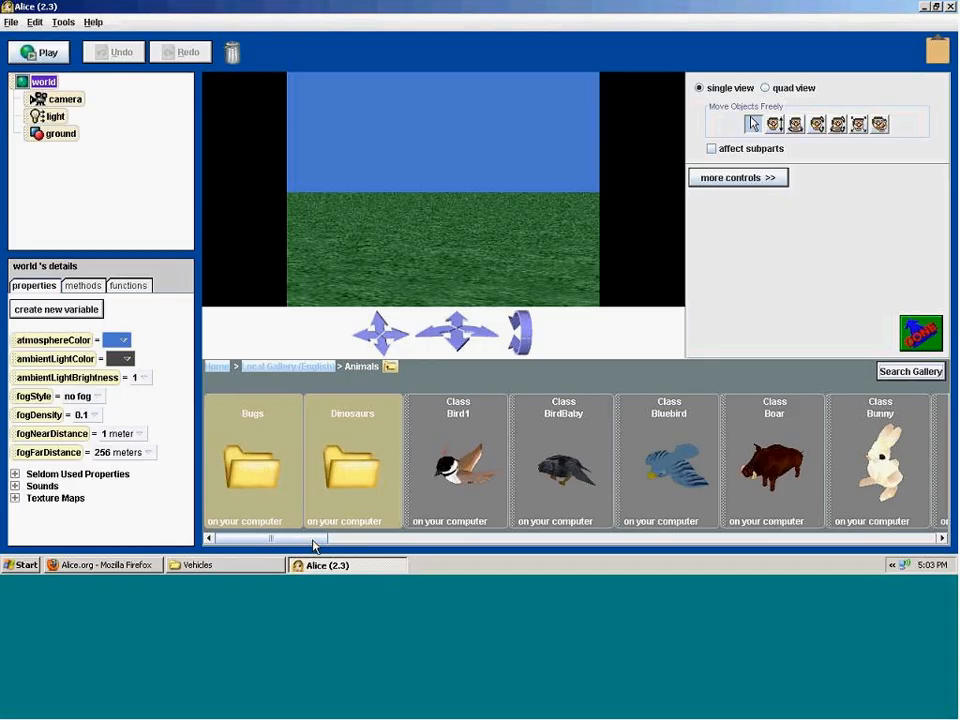
left_click(437, 541)
left_click(462, 540)
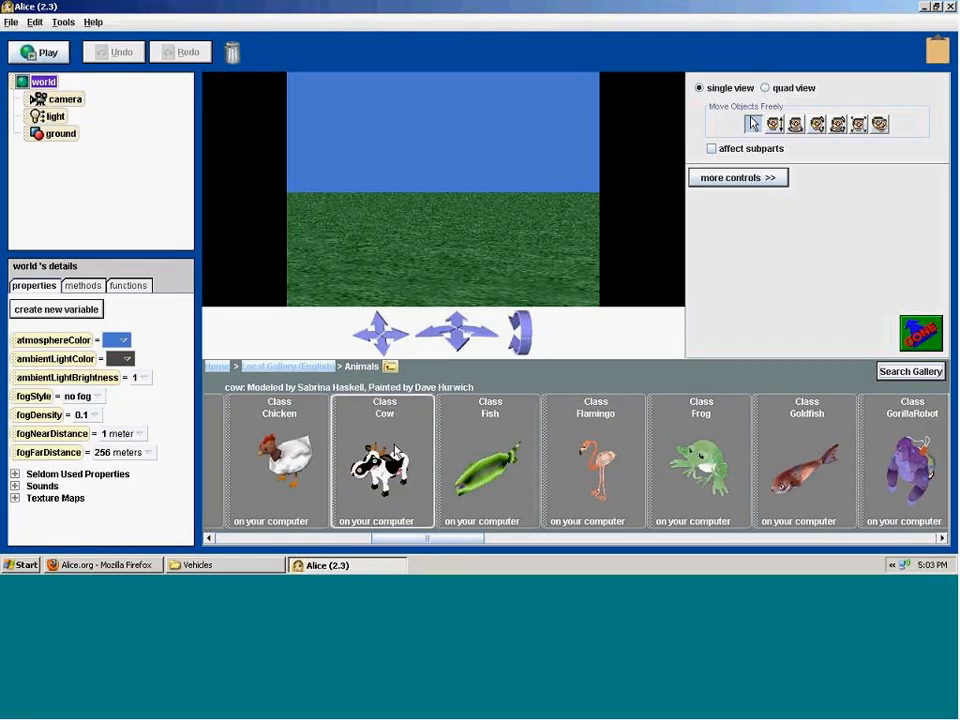
left_click_drag(383, 460, 415, 258)
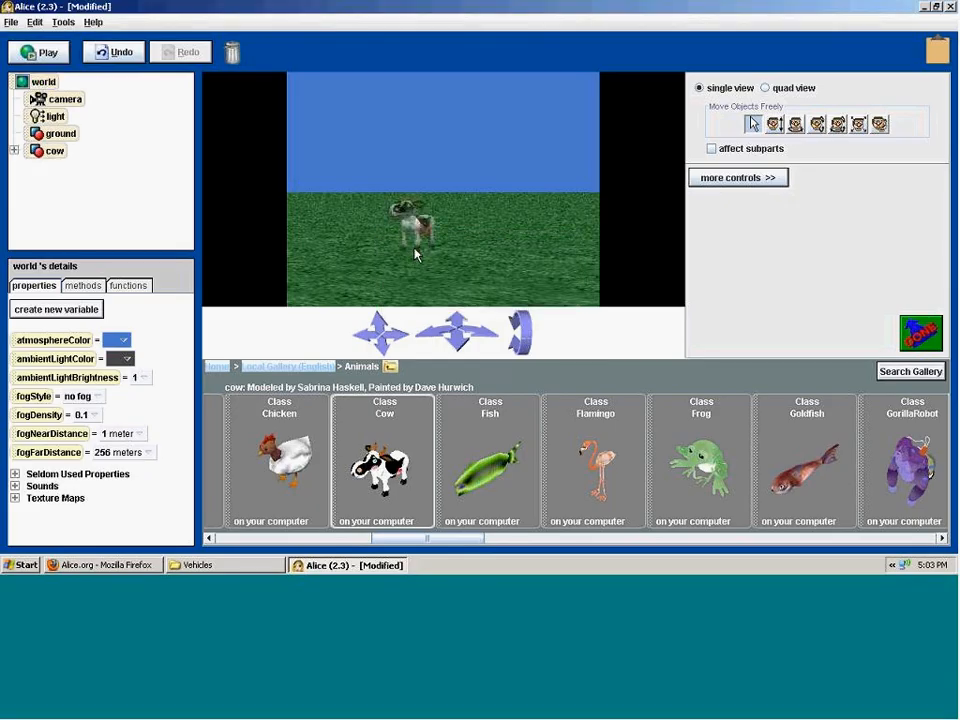
- Look through the Dinosaurs group within the Animals category and return to Animals
left_click_drag(396, 537, 230, 538)
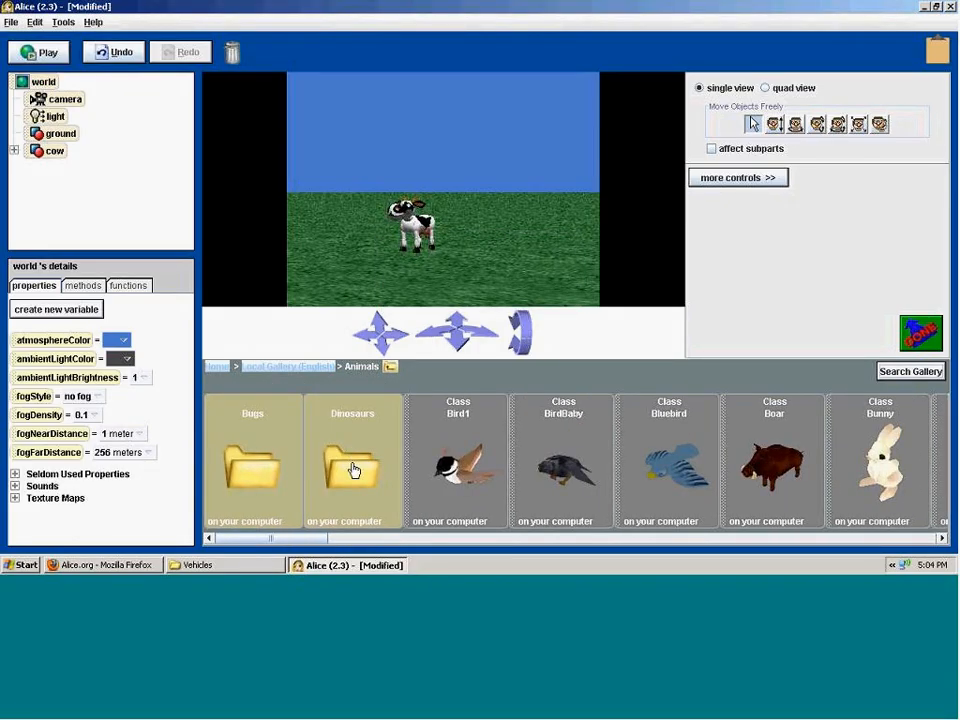
left_click(355, 470)
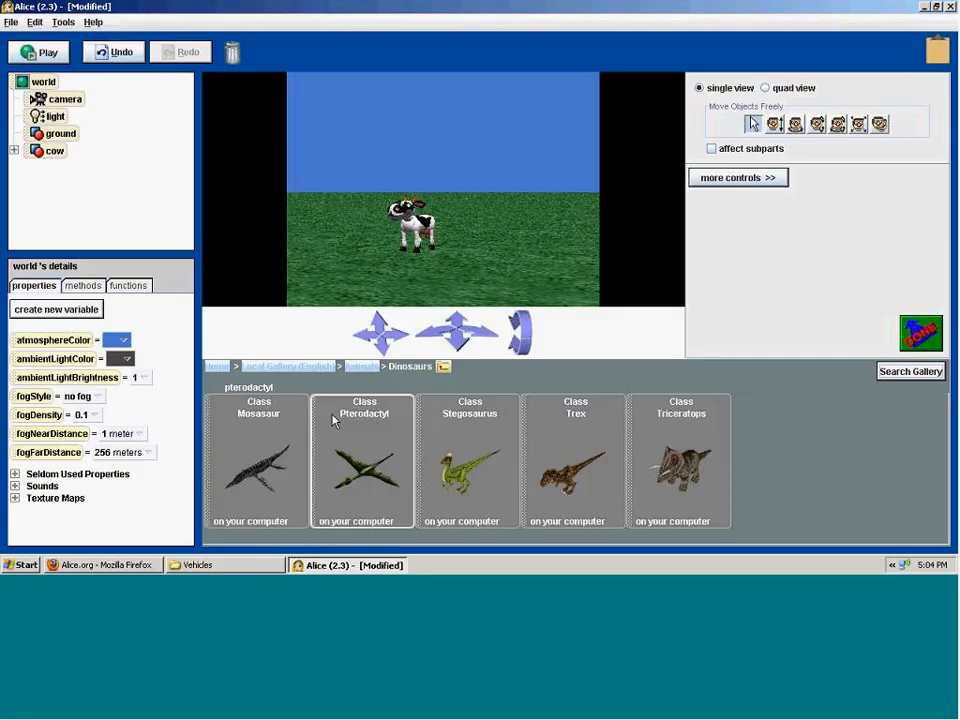
left_click(362, 366)
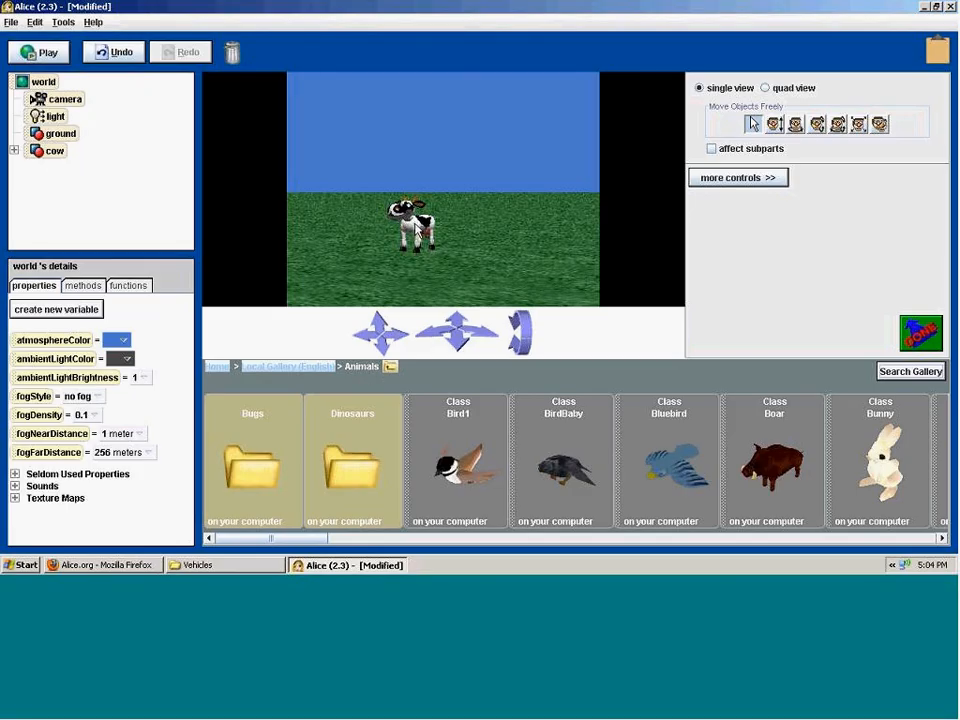
- Delete the cow from the world
right_click(417, 228)
left_click(428, 163)
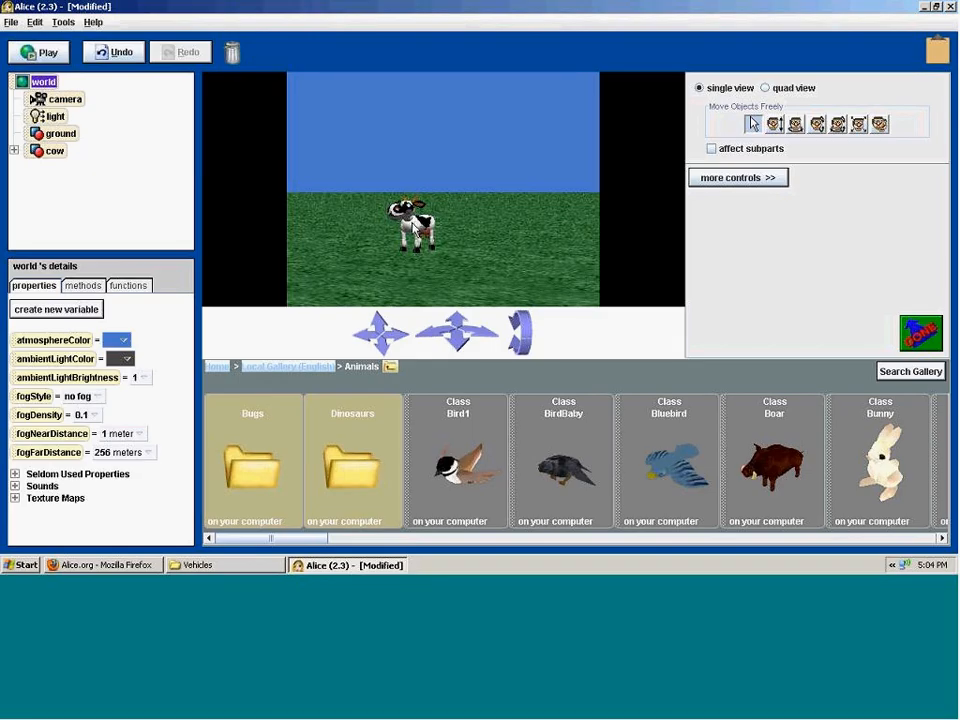
right_click(415, 228)
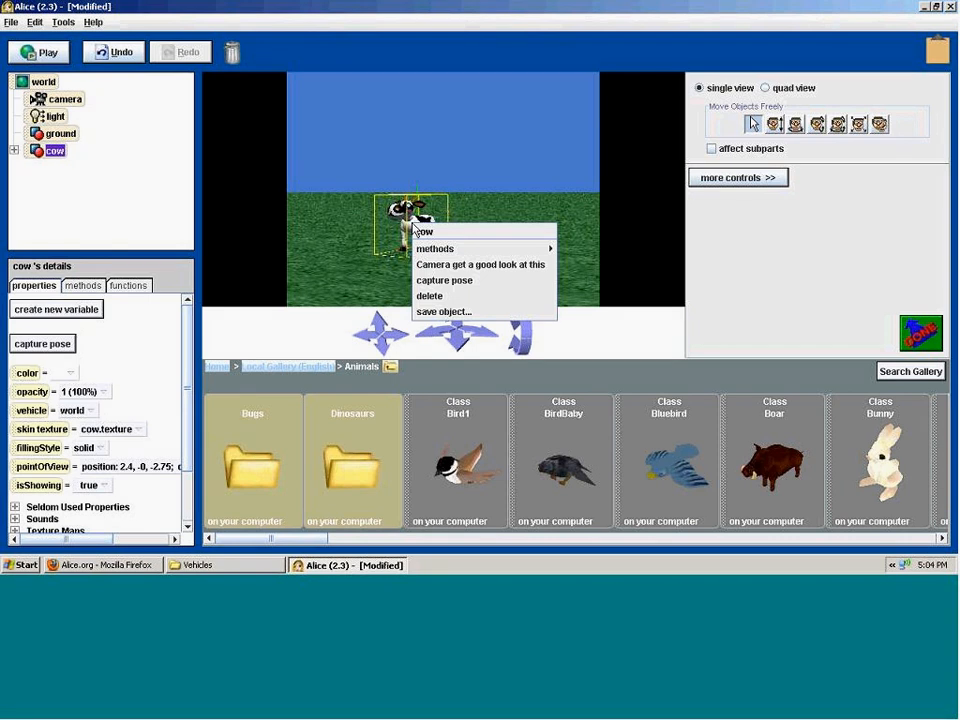
left_click(431, 297)
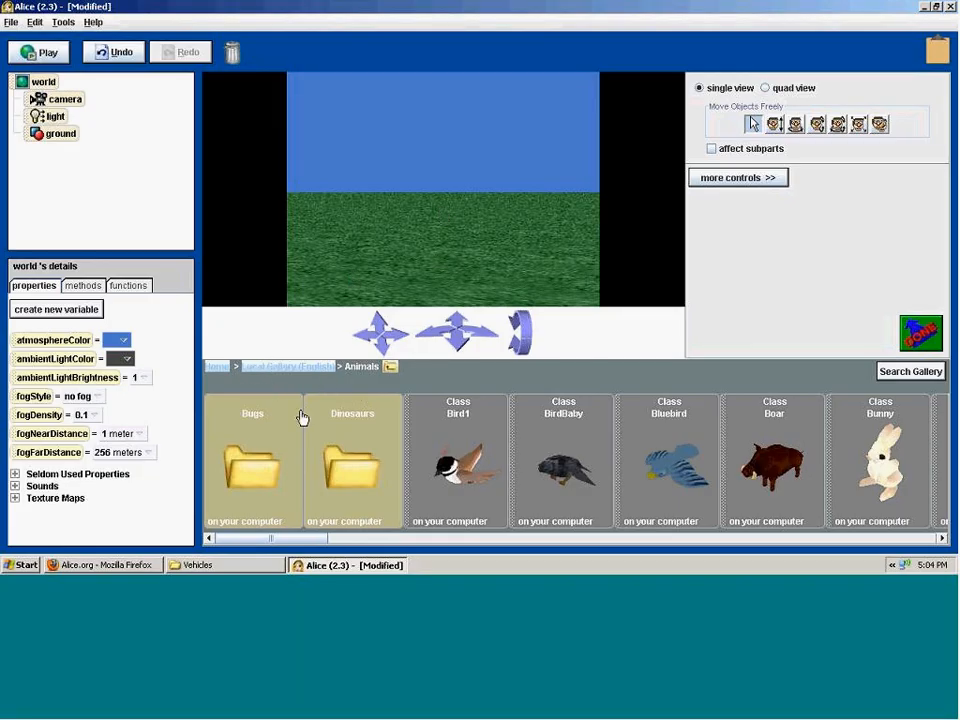
- Return to the local gallery's main categories and search the gallery for "Rock"
left_click_drag(298, 540, 220, 530)
left_click(298, 374)
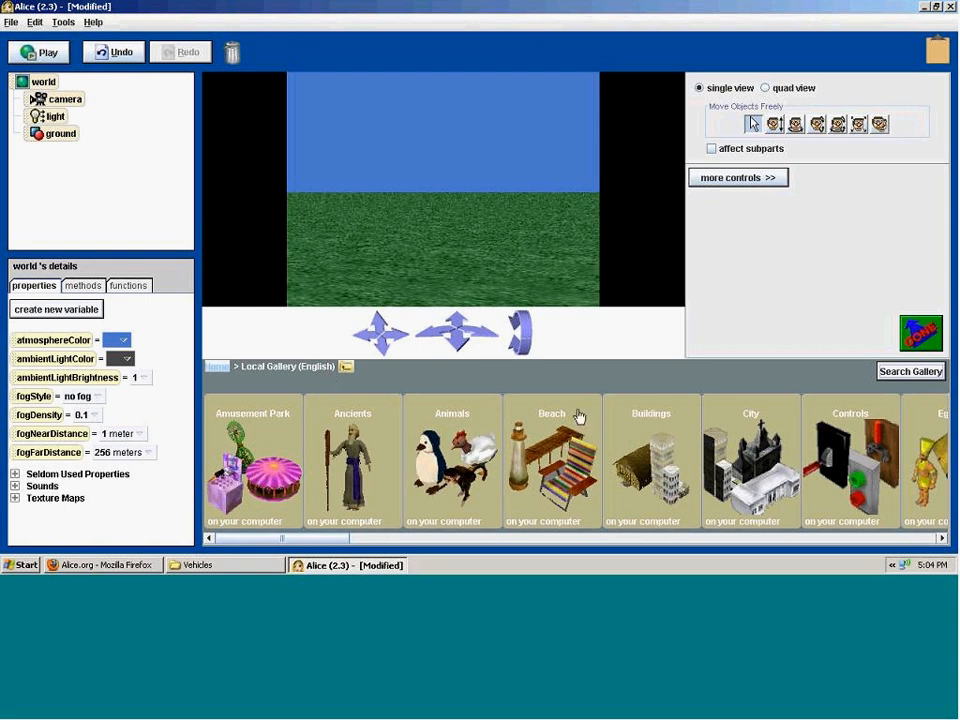
mouse_move(317, 541)
left_mouse_down()
mouse_move(606, 544)
mouse_move(323, 541)
left_mouse_up()
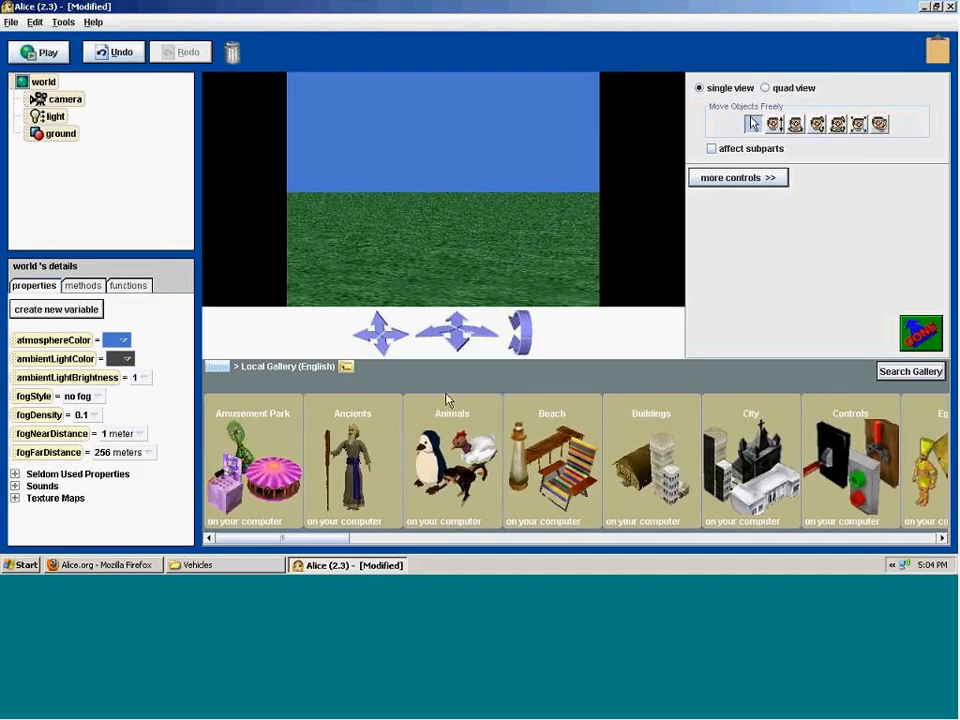
left_click(910, 372)
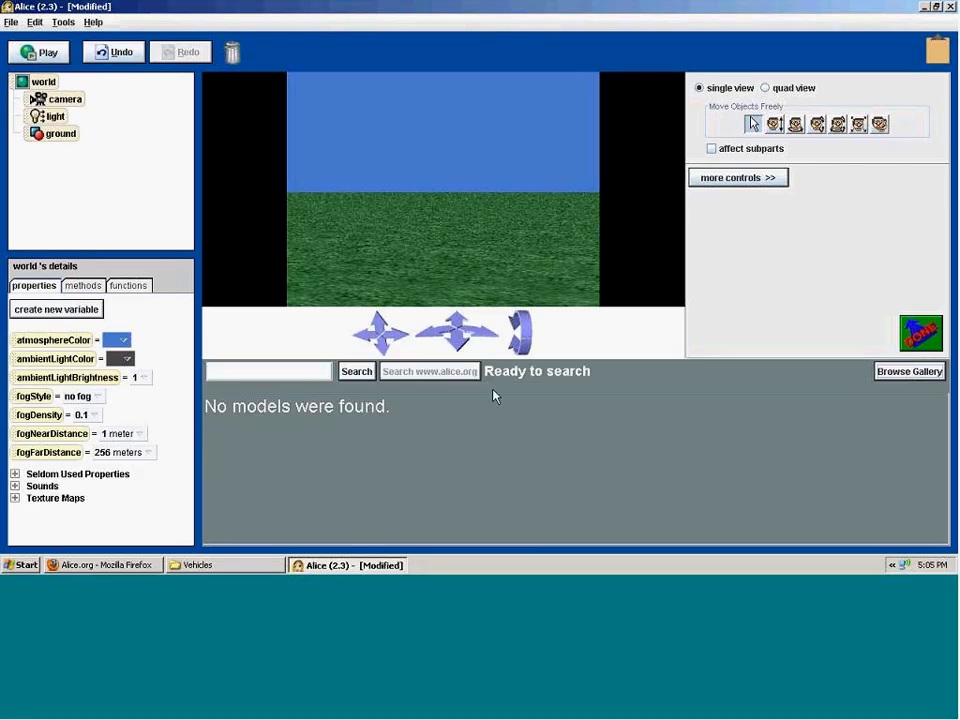
left_click(288, 372)
type("Rock")
left_click(355, 372)
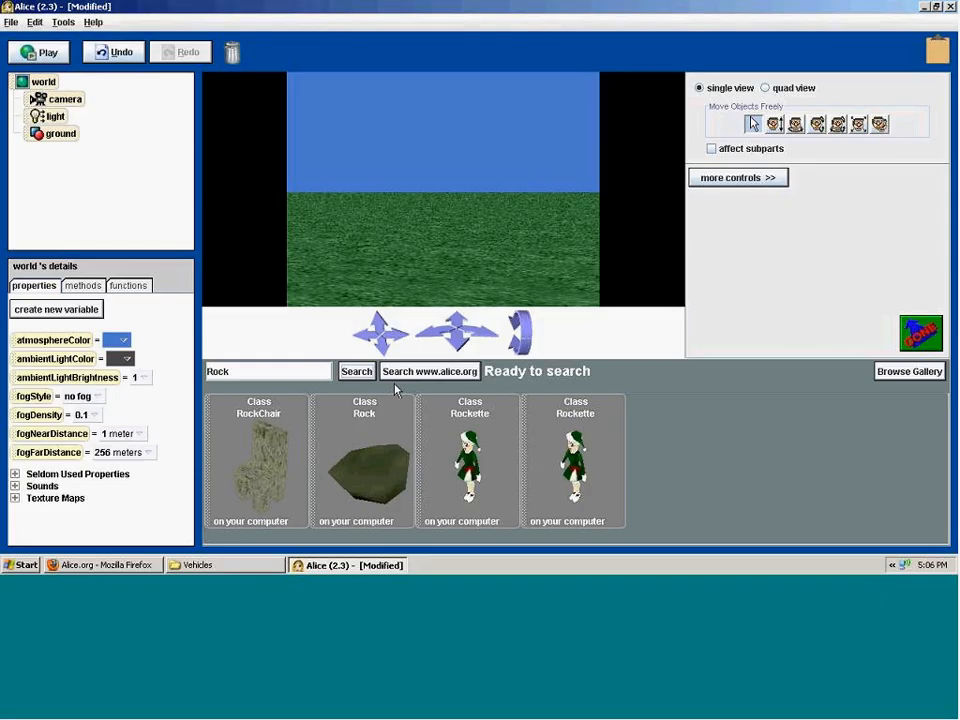
- Leave the gallery search and open the online Web Gallery from the gallery home, accepting the slow-connection notice
left_click(922, 376)
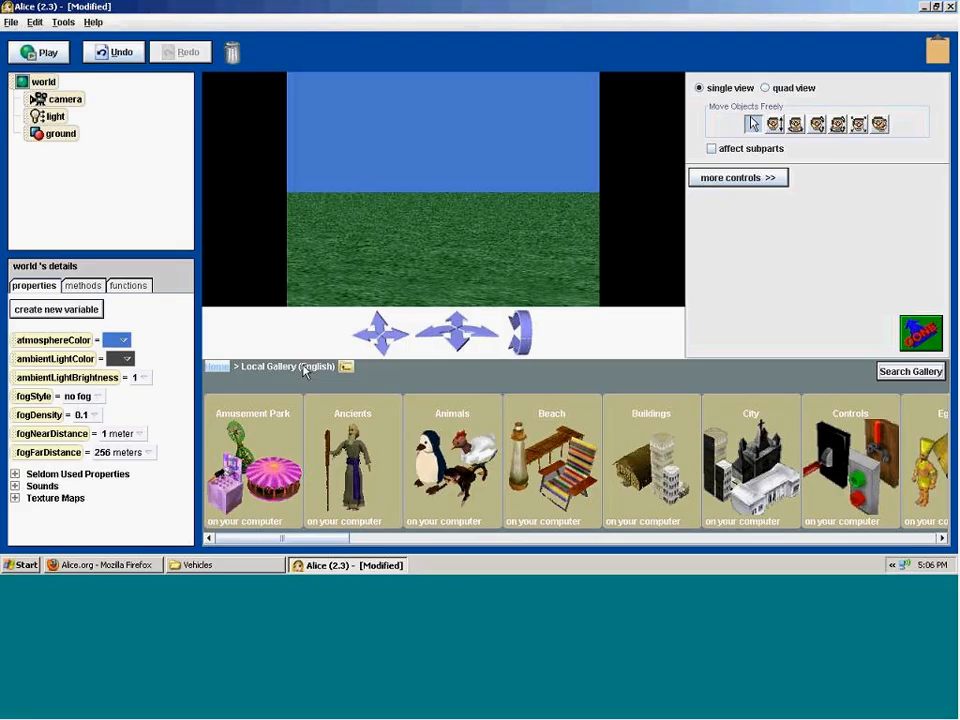
left_click(216, 368)
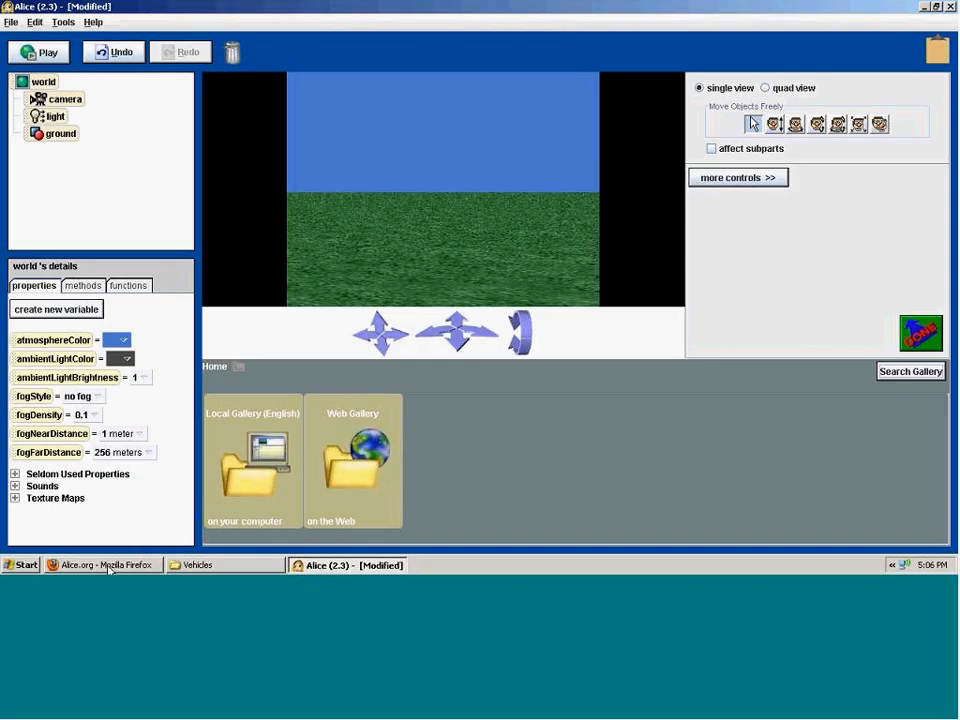
left_click(368, 451)
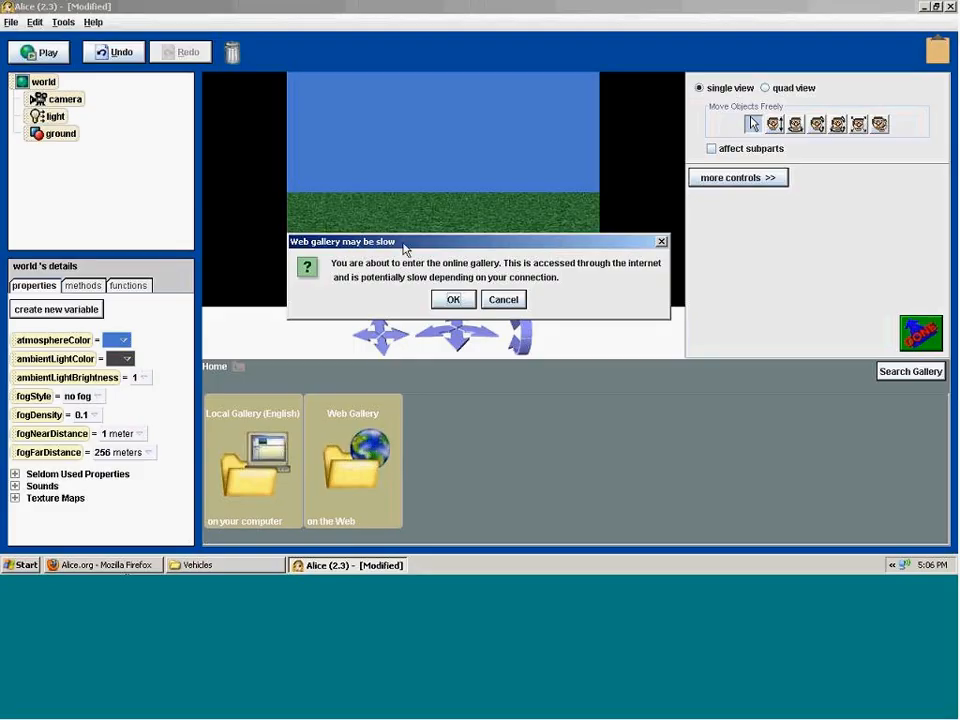
left_click_drag(404, 243, 441, 284)
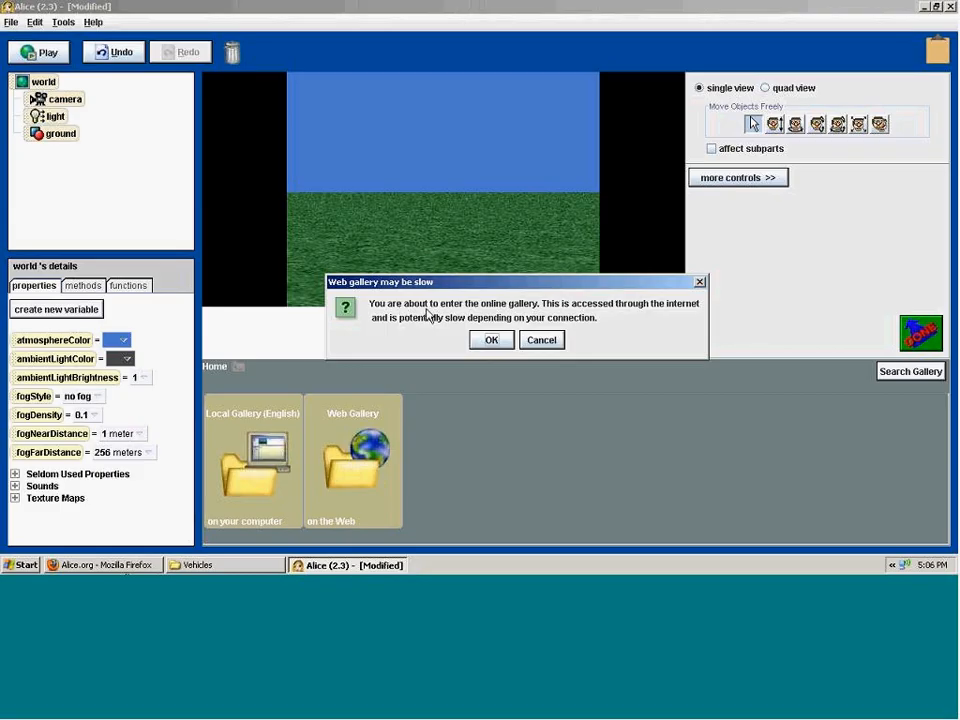
left_click(490, 340)
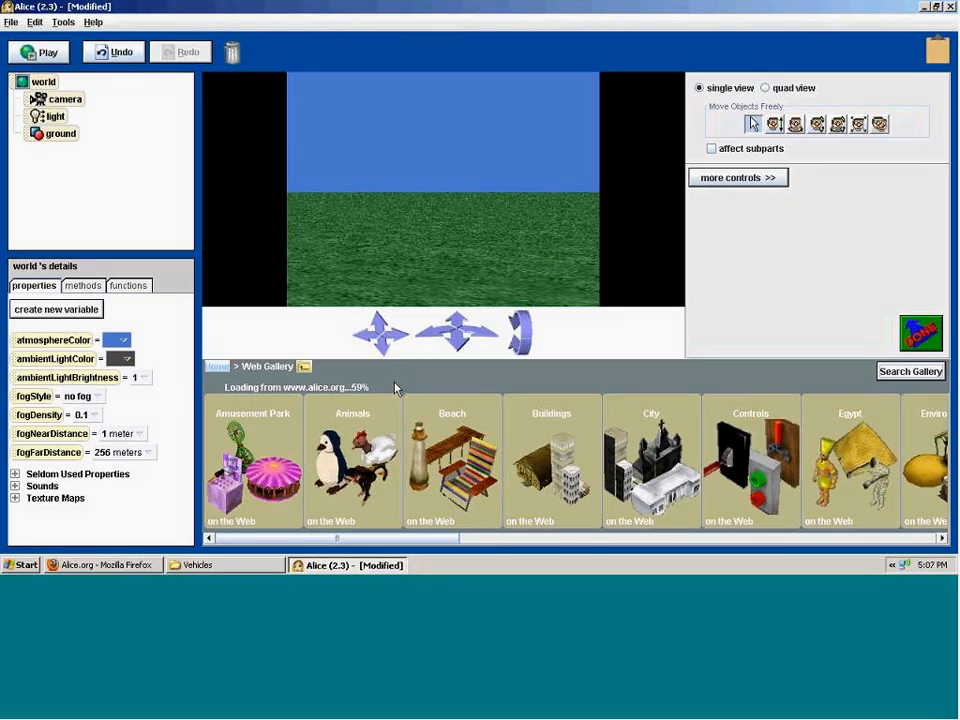
- Add a Tractor from the Web Gallery's NewModels Vehicle group, placing it on the grass near the scene's centre
left_click_drag(415, 539, 515, 530)
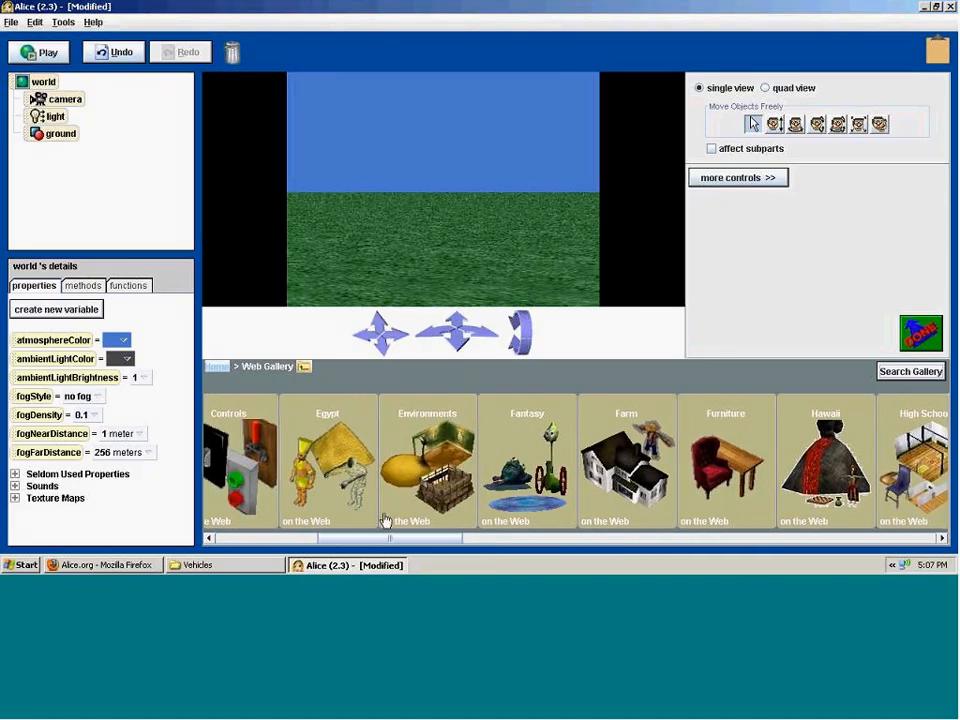
left_click_drag(405, 543, 624, 516)
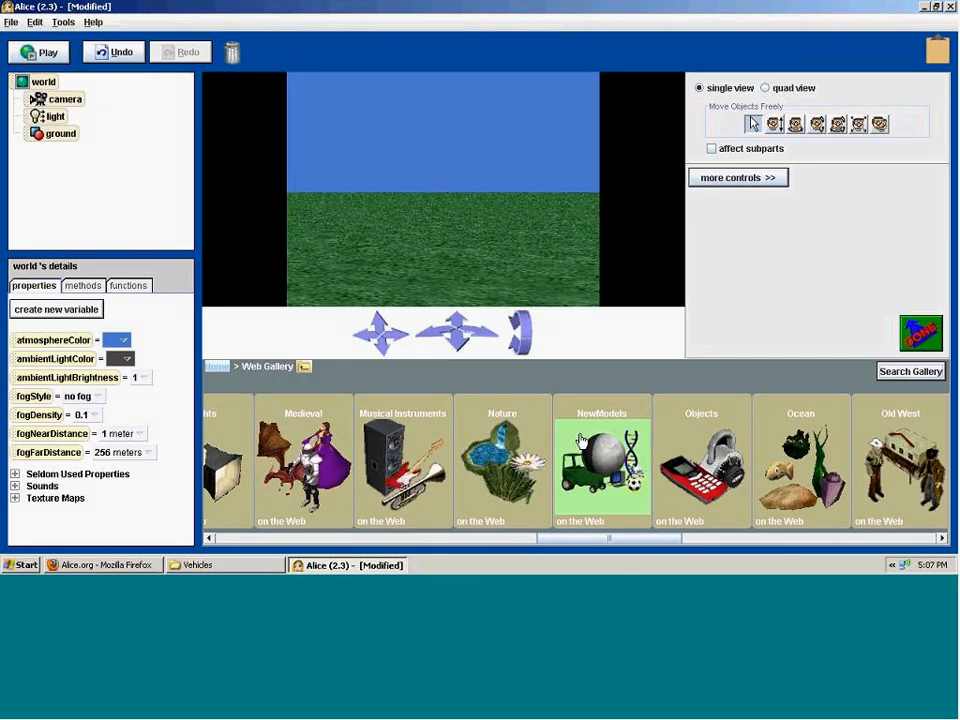
left_click_drag(590, 540, 706, 541)
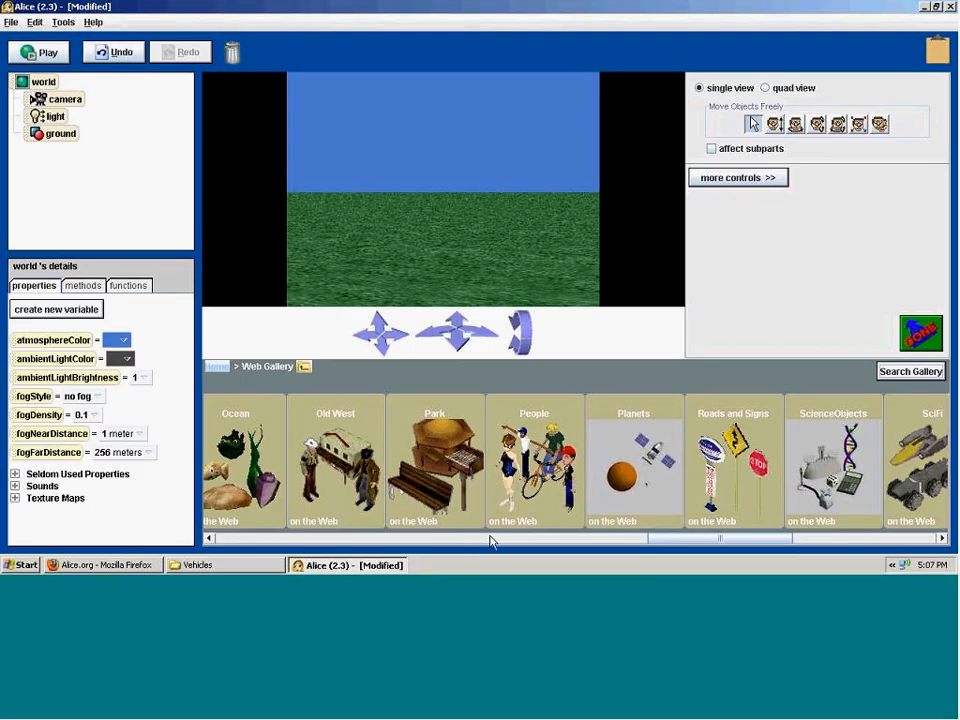
left_click_drag(640, 541, 619, 418)
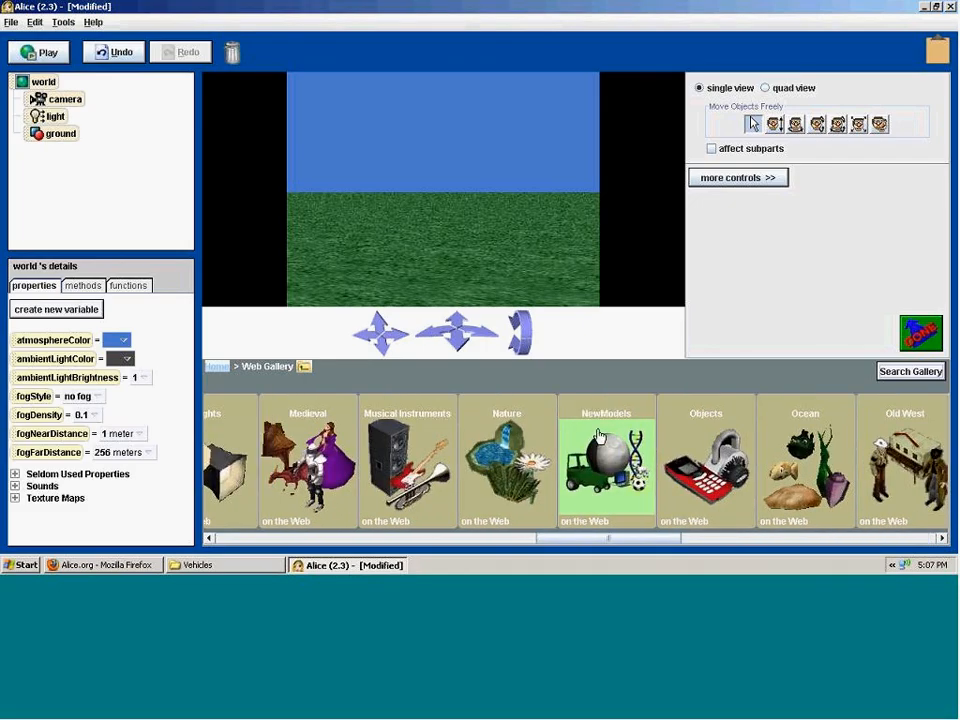
left_click(599, 436)
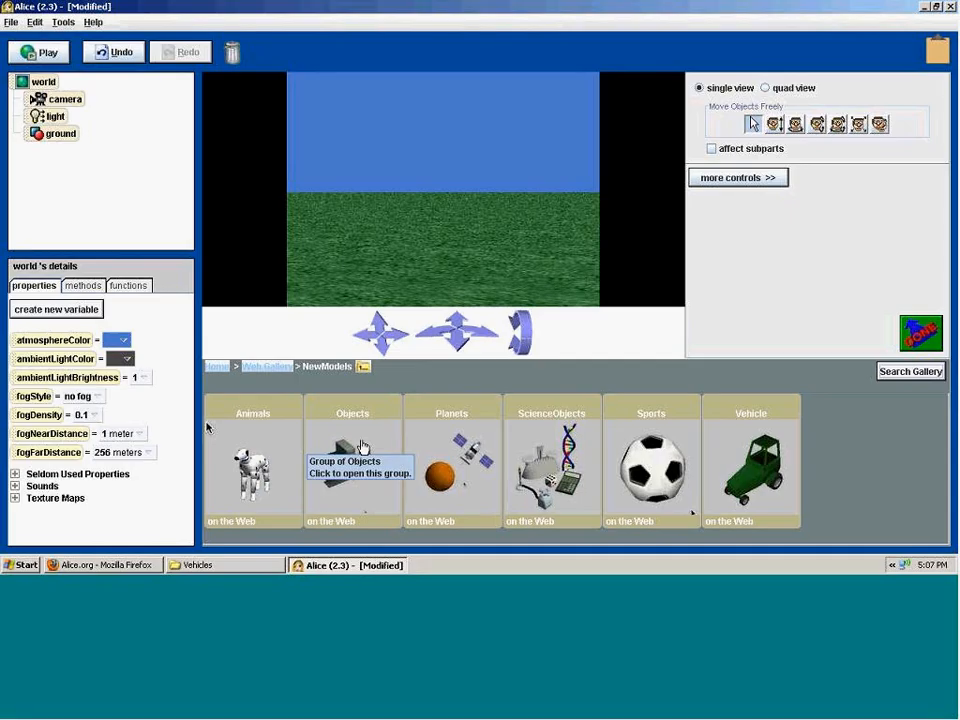
left_click(750, 452)
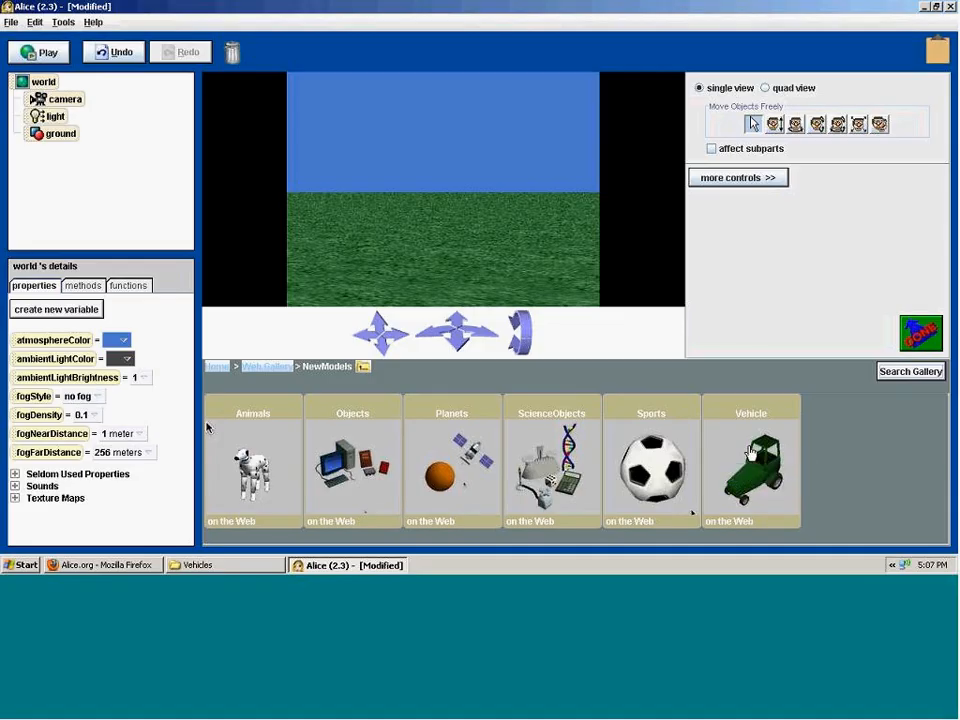
left_click_drag(258, 467, 440, 272)
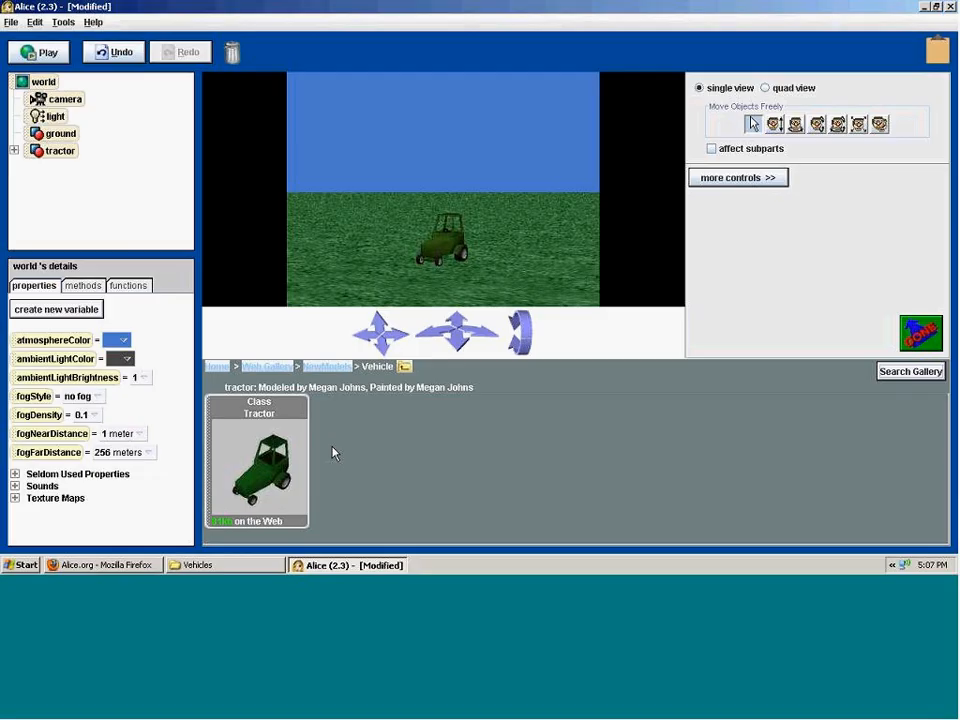
- Delete the tractor from the world
right_click(441, 245)
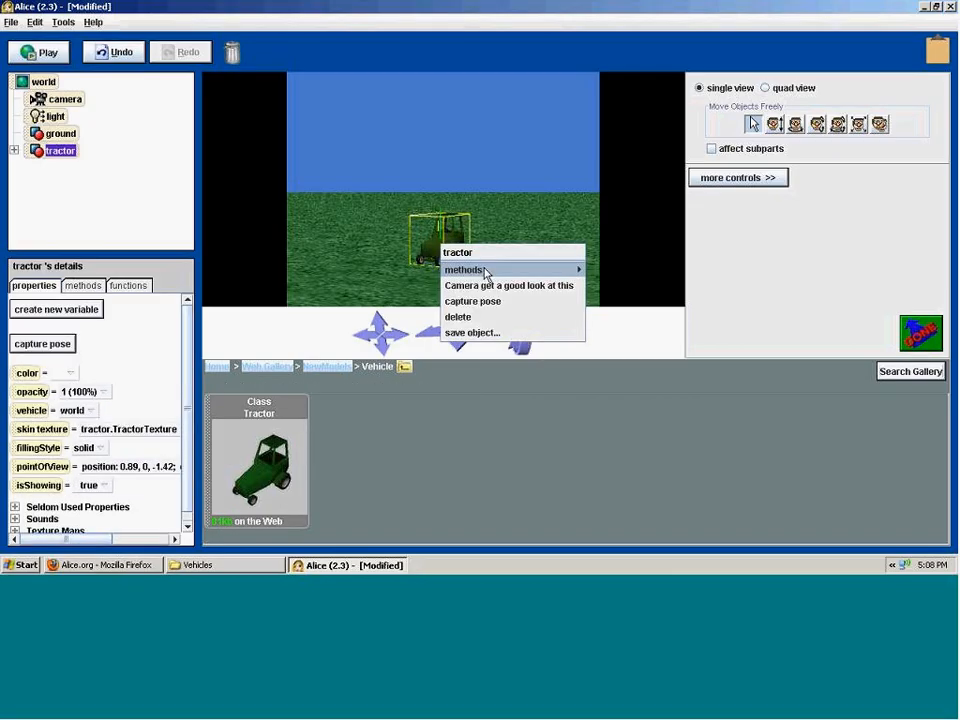
left_click(479, 317)
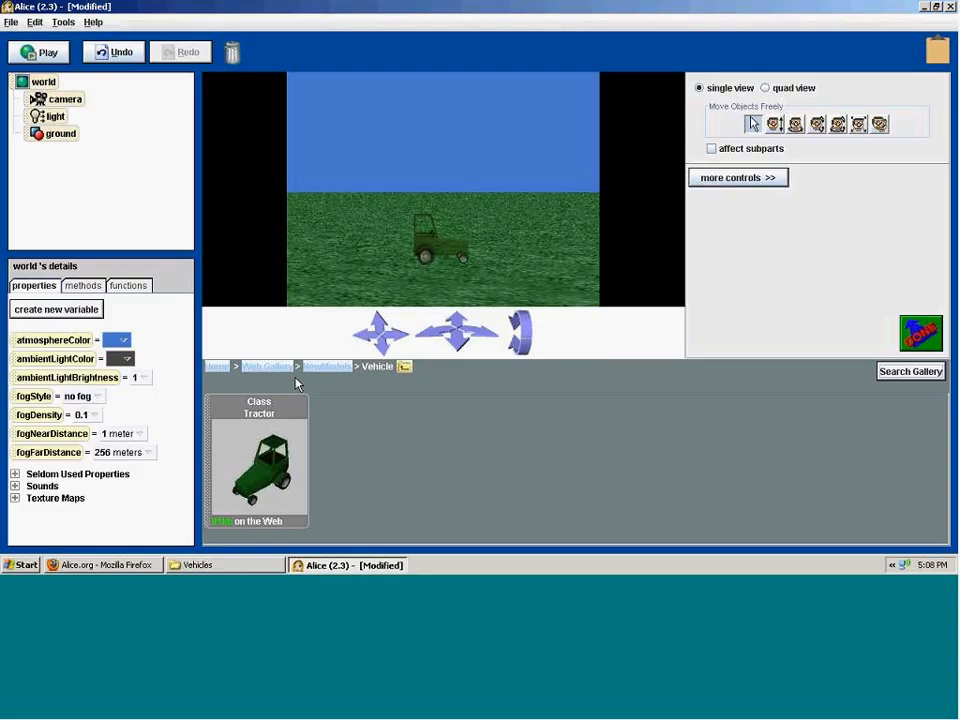
- Leave the Vehicle group and go back through NewModels and the Web Gallery to the gallery home
left_click(332, 368)
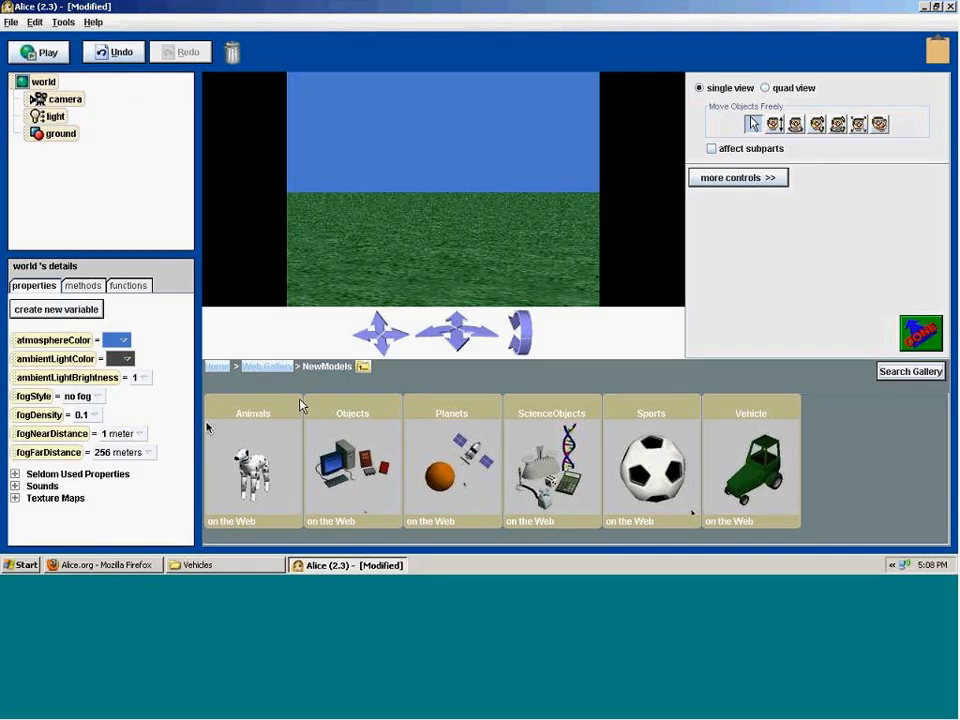
left_click(258, 370)
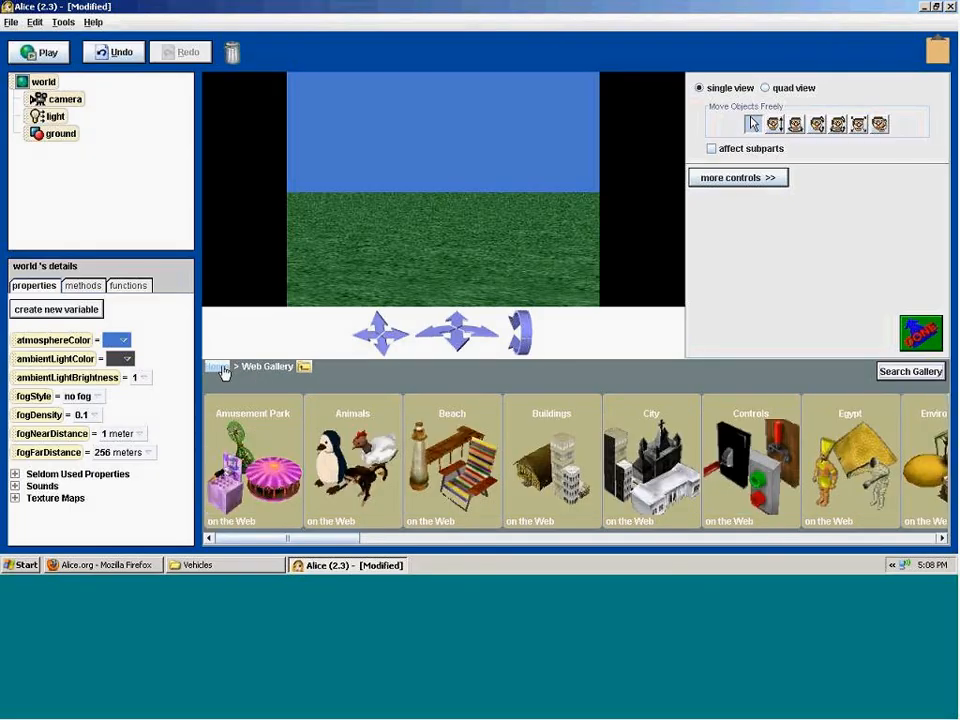
left_click(217, 368)
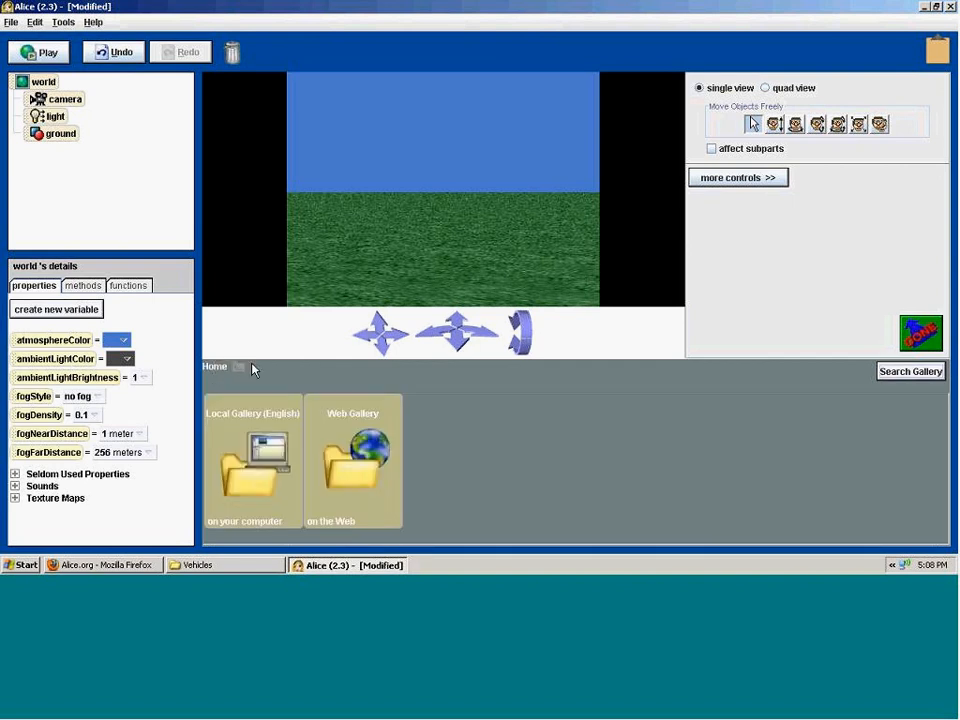
- Switch to Firefox and open the Object Gallery for Alice 2.x on alice.org to browse its model categories
left_click(108, 566)
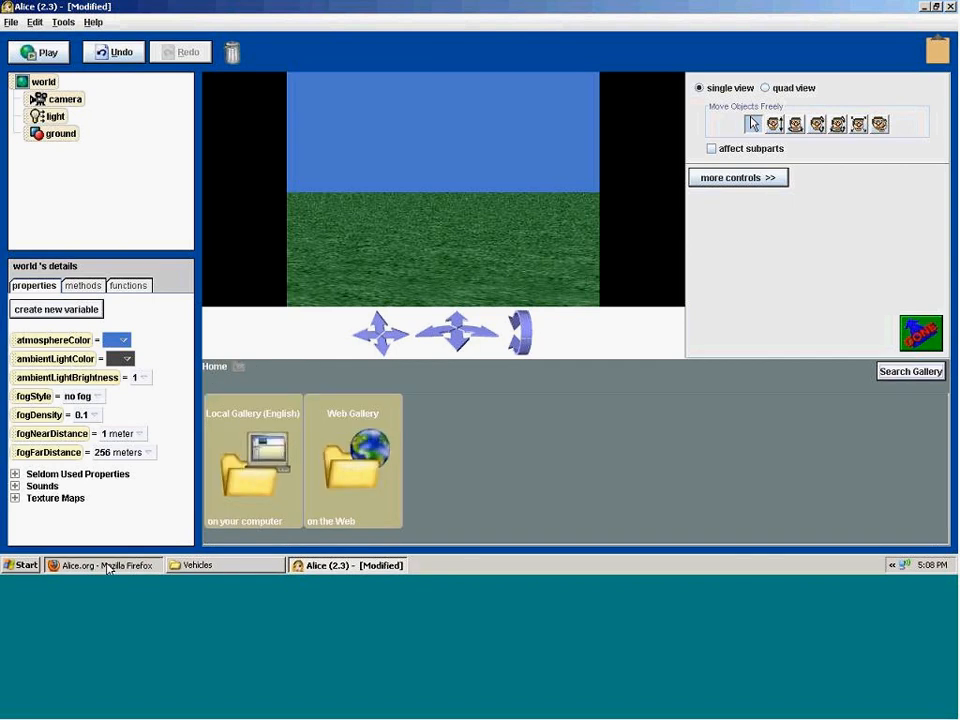
left_click(139, 33)
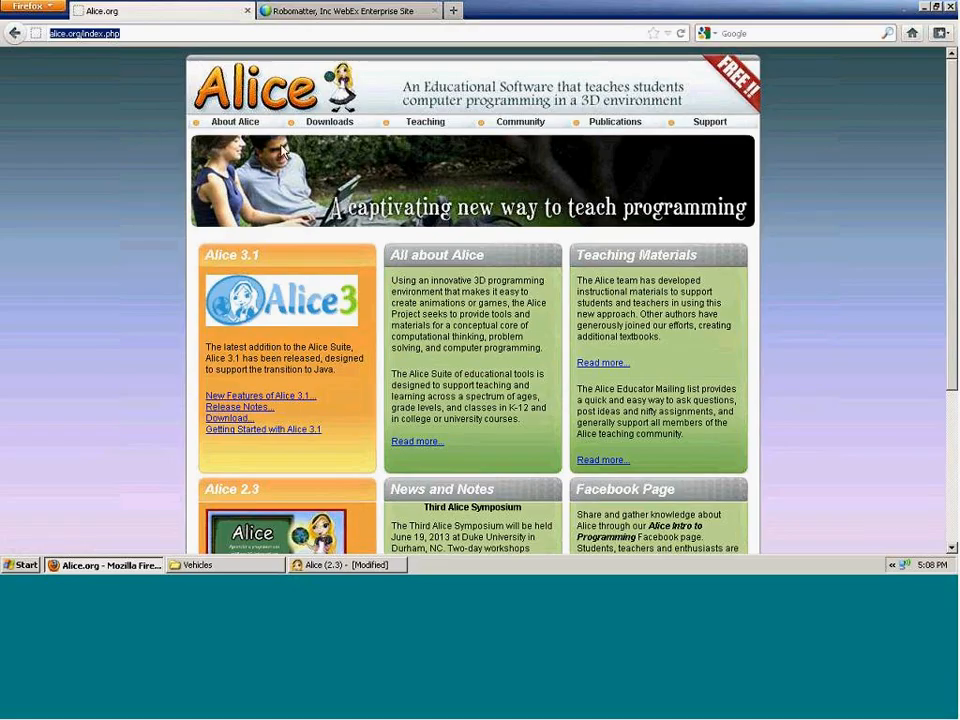
mouse_move(343, 127)
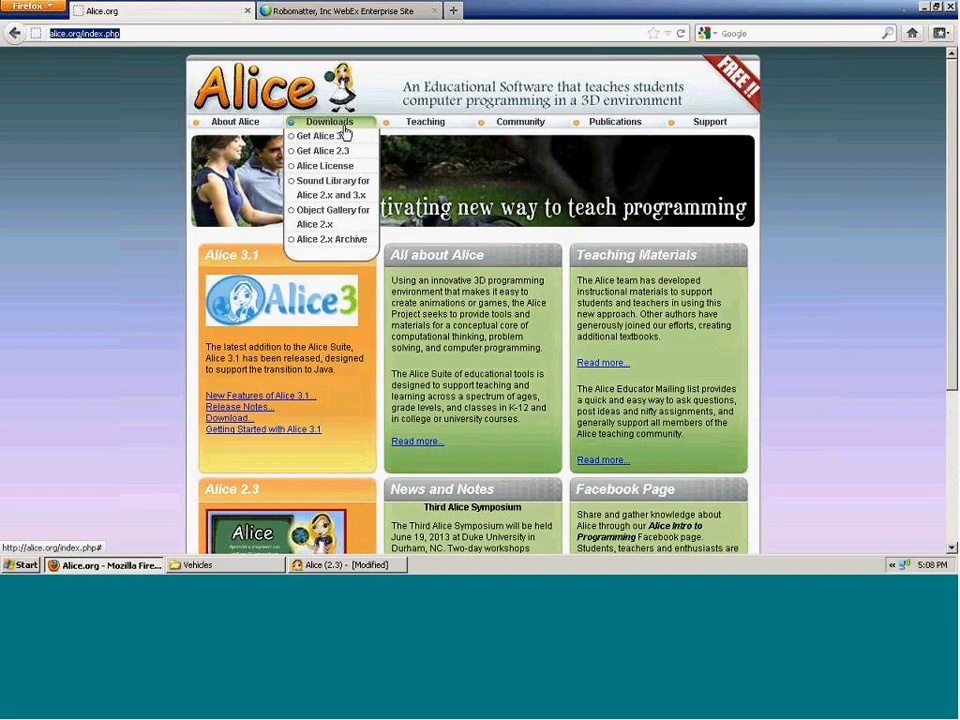
left_click(343, 225)
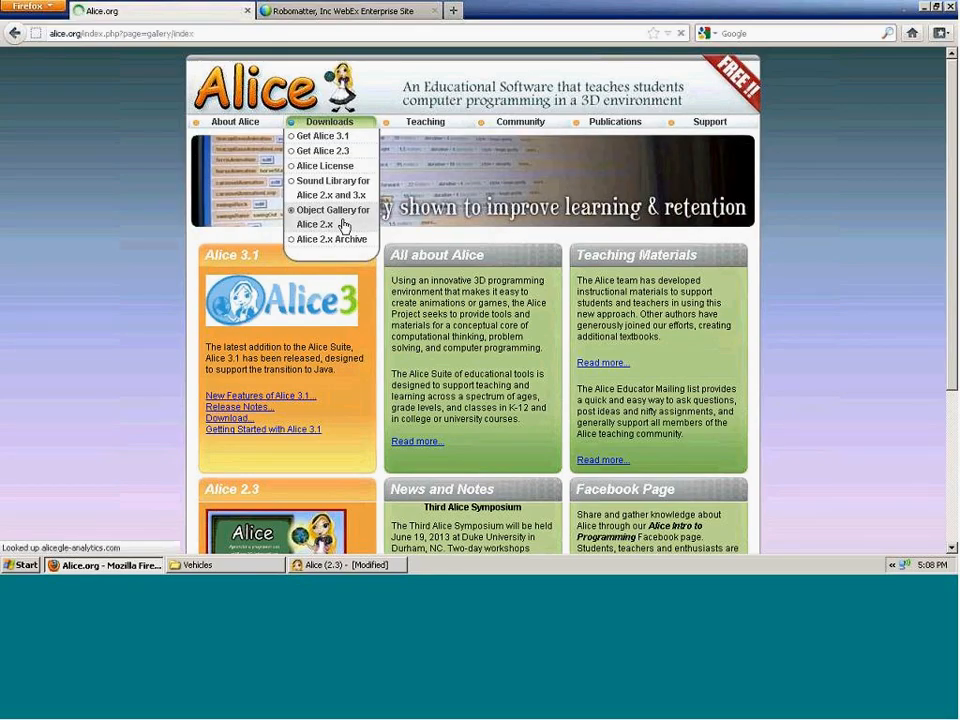
scroll(143, 265, "down", 5)
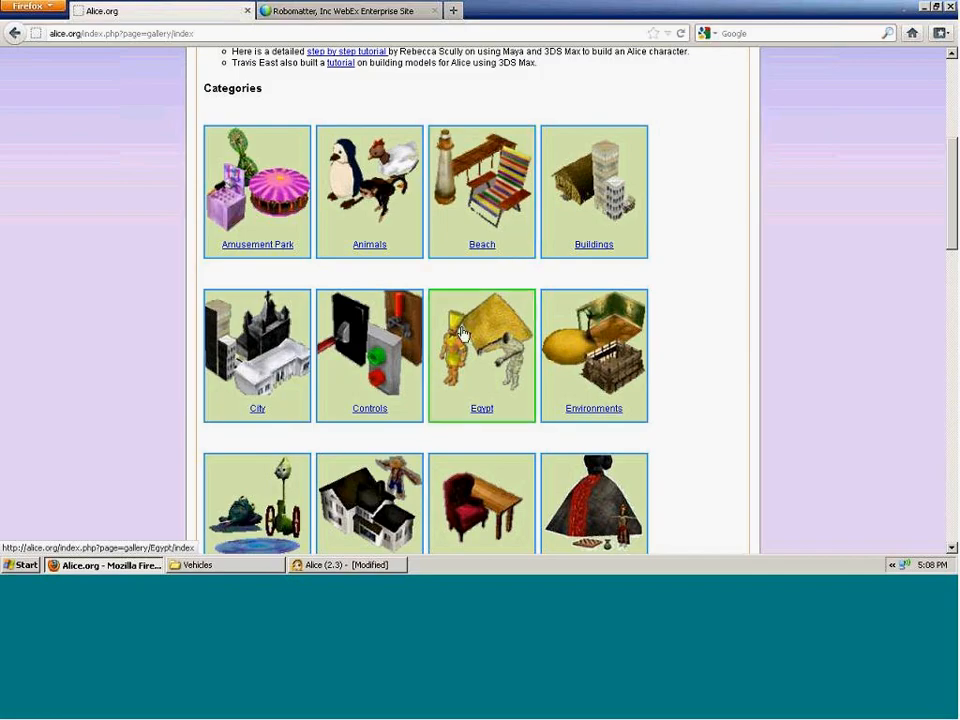
scroll(680, 342, "down", 5)
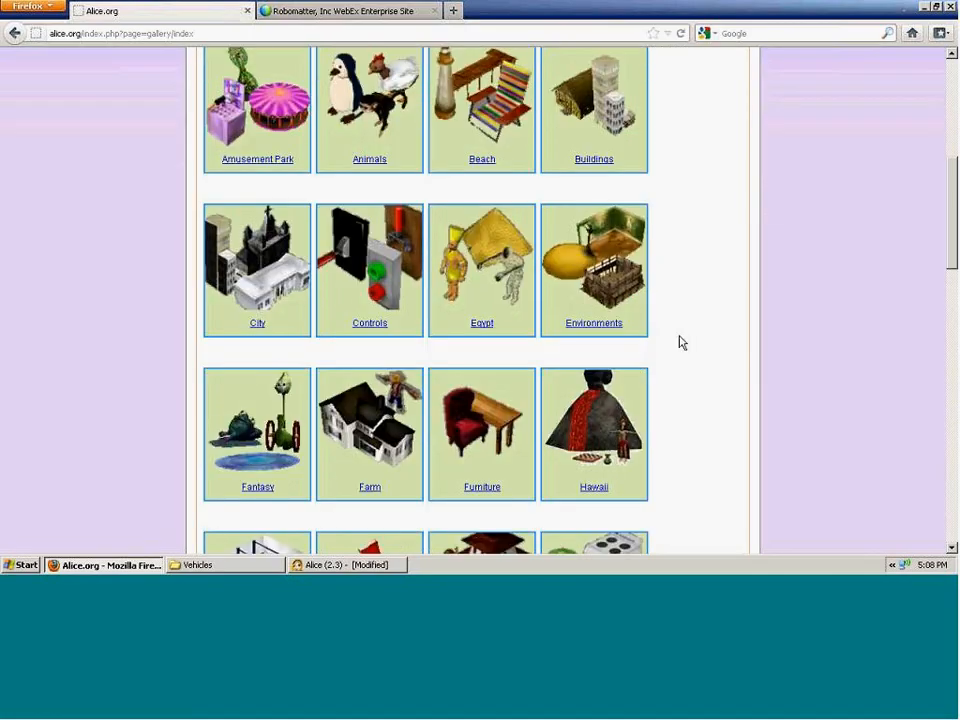
scroll(680, 342, "down", 2)
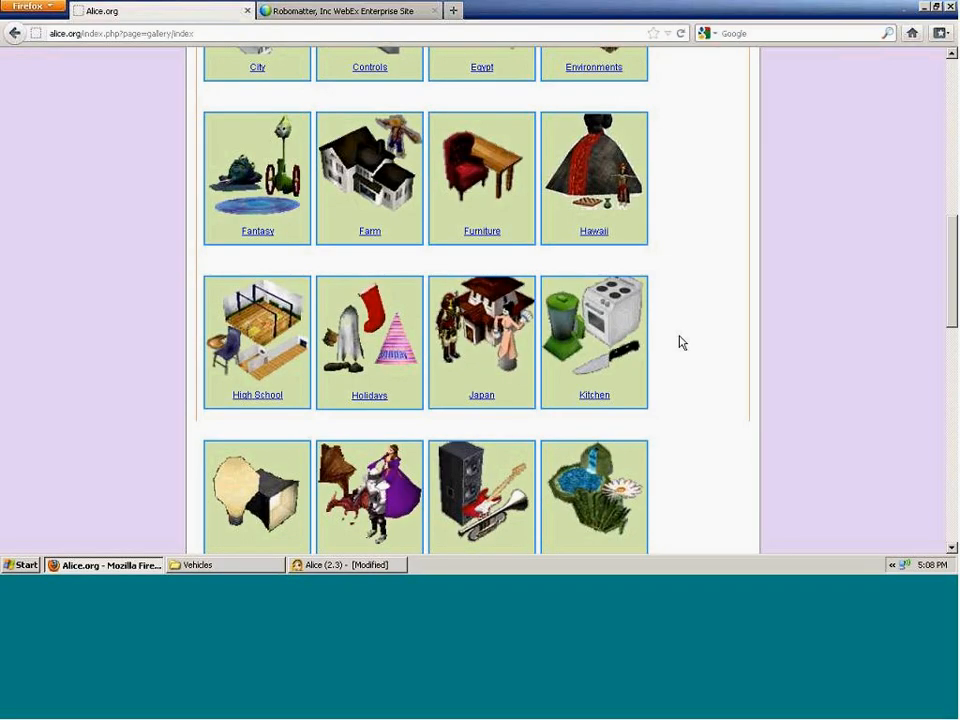
- Open the Web Gallery in Alice to compare its categories with the website's, and return to Firefox
left_click(349, 564)
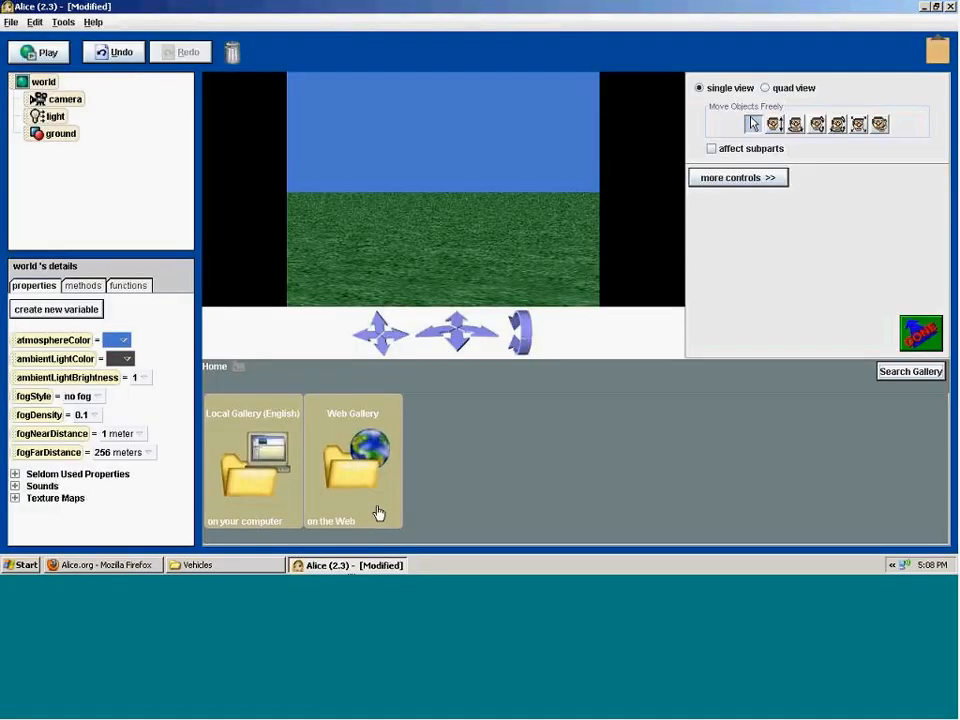
left_click(344, 522)
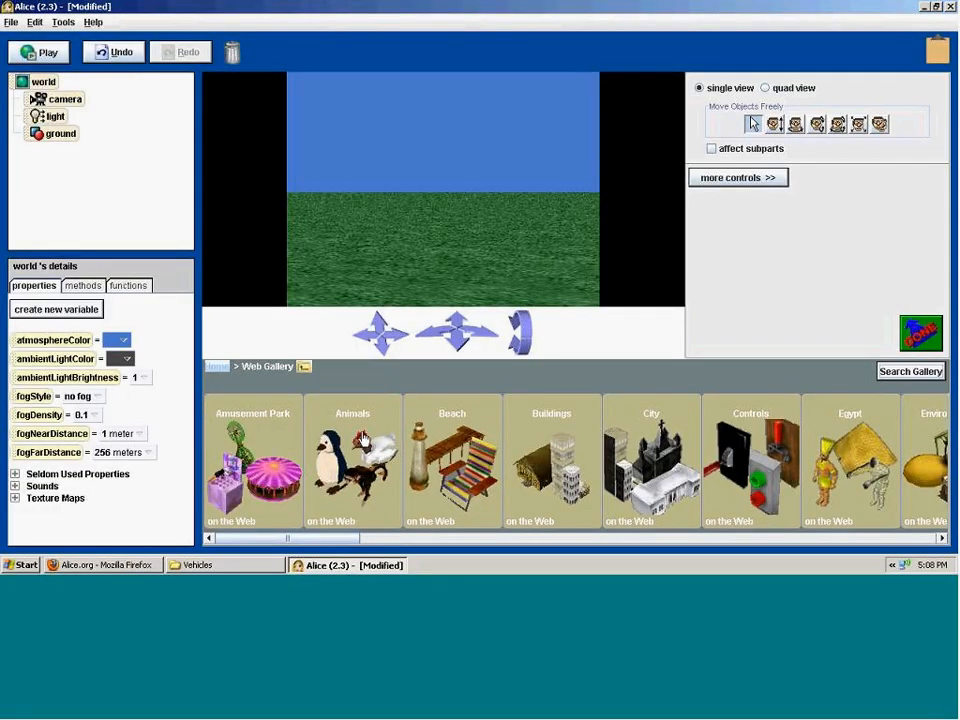
left_click(147, 568)
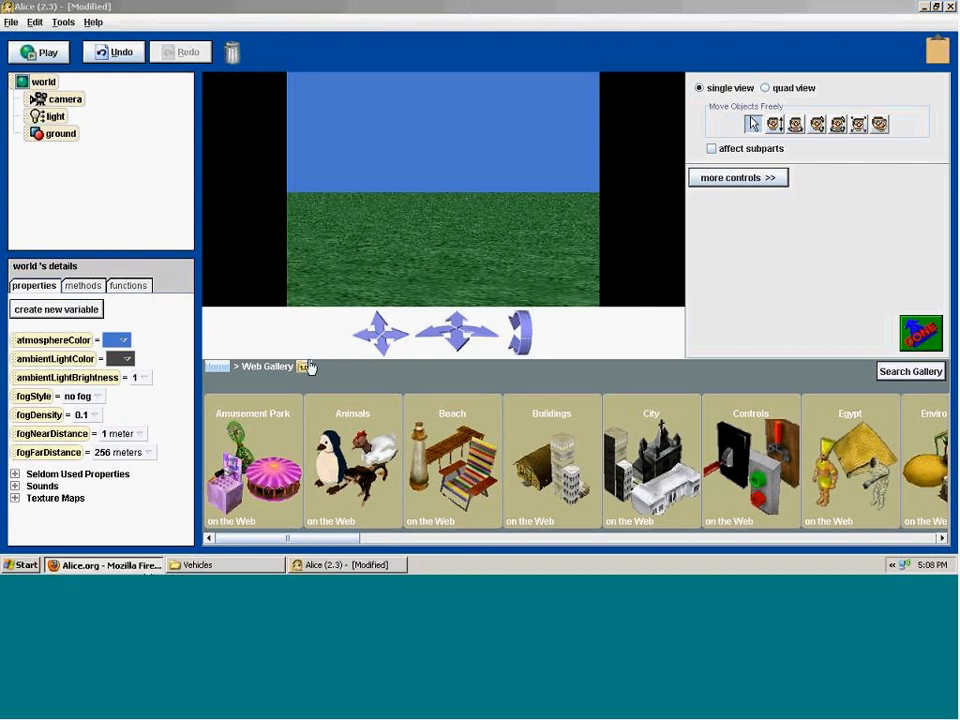
- Open the Vehicles subcategory of NewModels in the website's gallery to view the tractor model's details
scroll(392, 380, "up", 7)
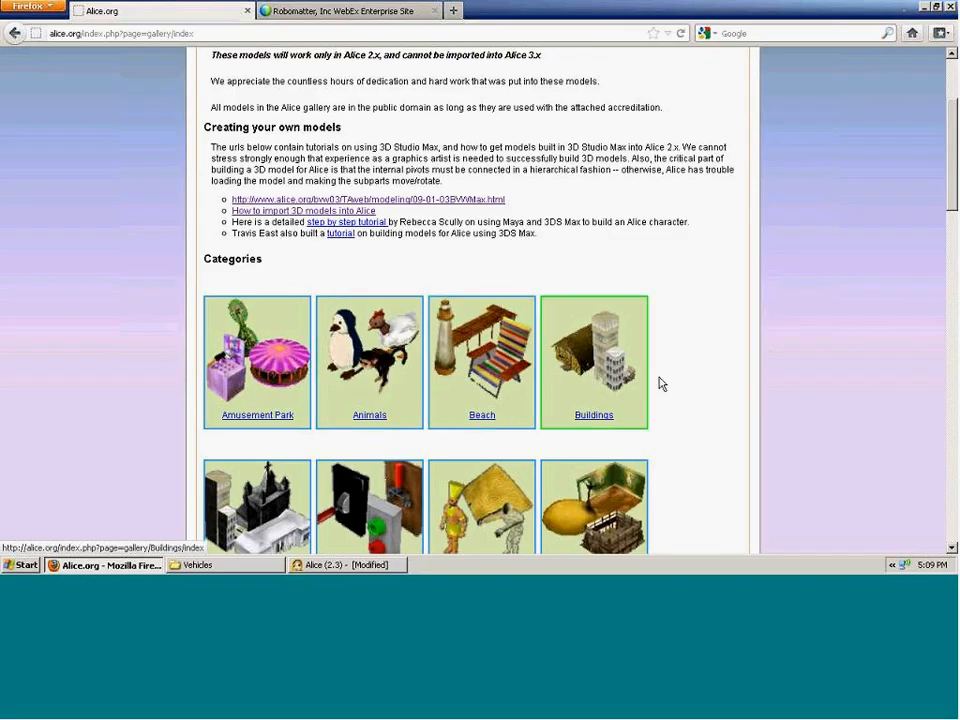
scroll(660, 384, "down", 5)
scroll(660, 384, "down", 5)
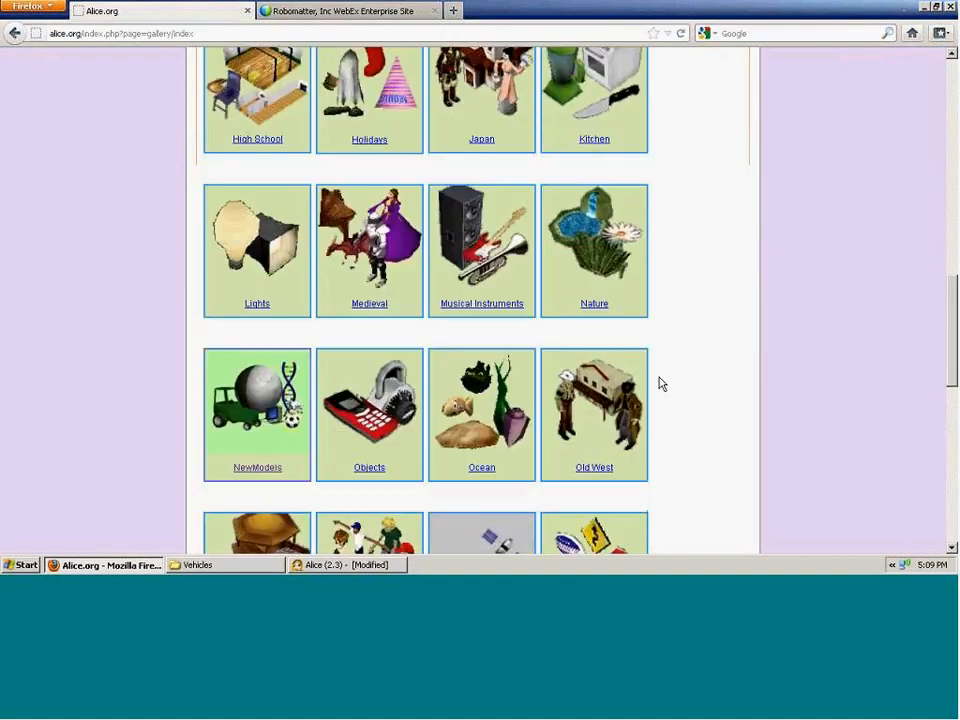
left_click(264, 270)
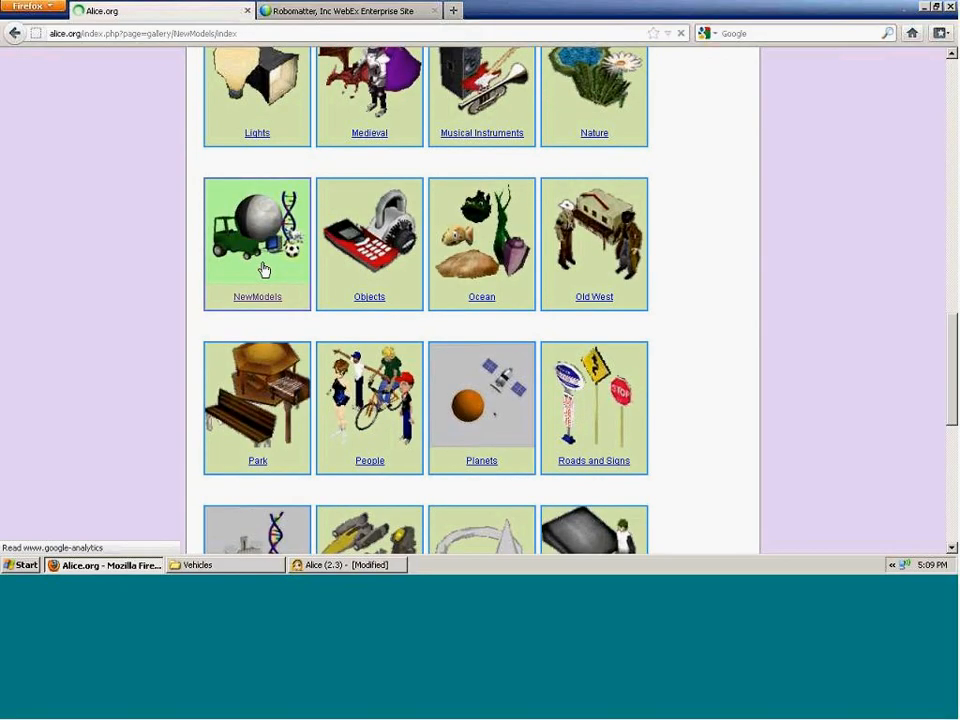
left_click(234, 378)
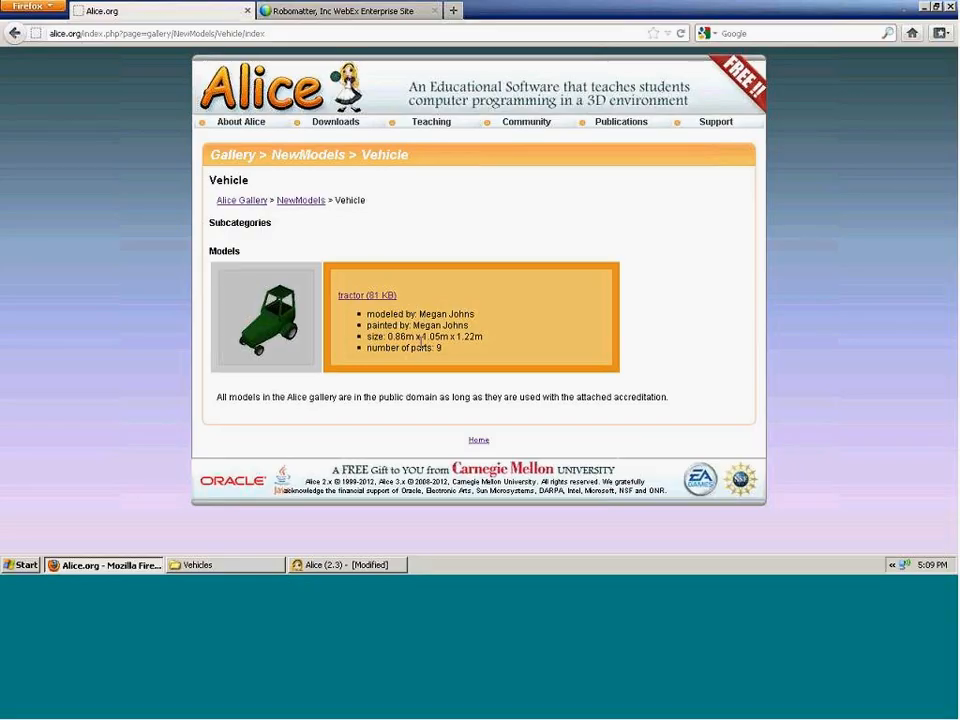
- Go back to NewModels, open its Objects subcategory and download the Book model
left_click(17, 36)
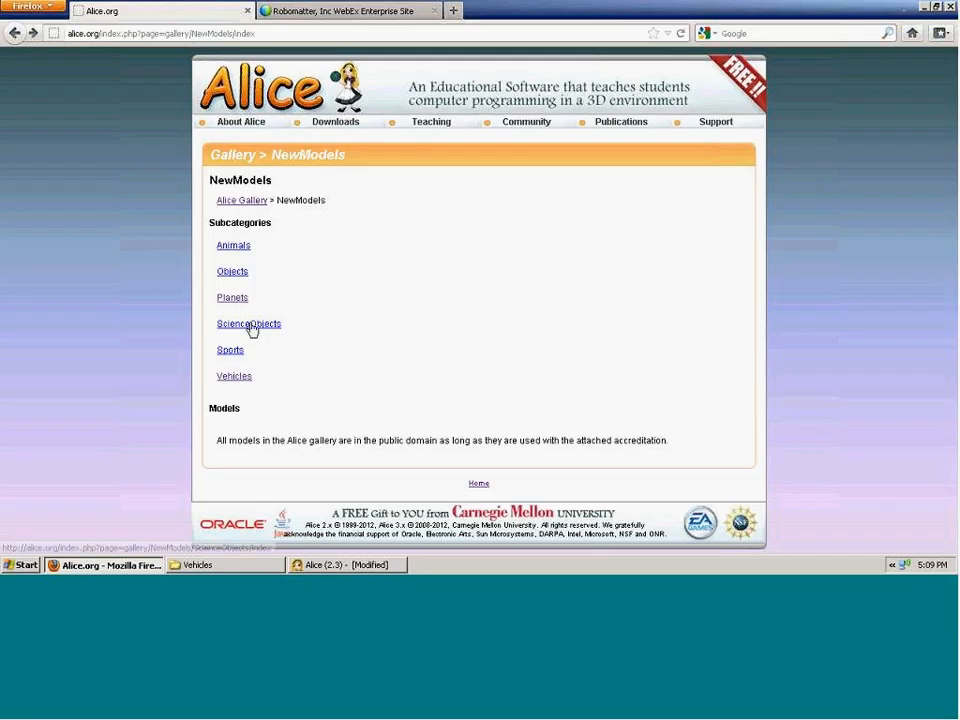
left_click(240, 276)
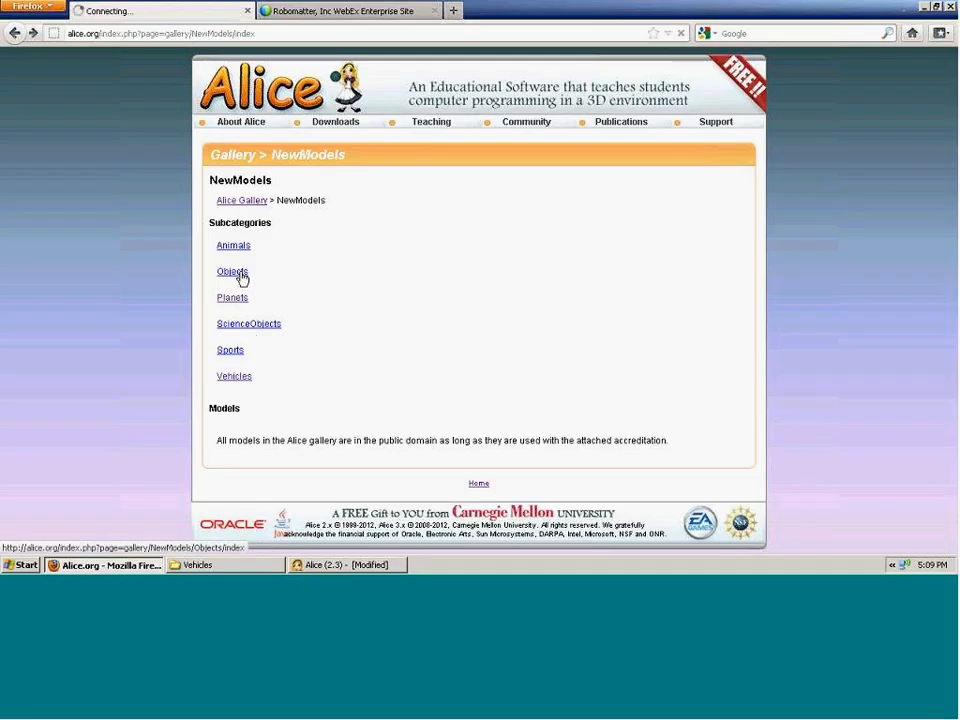
scroll(208, 291, "down", 5)
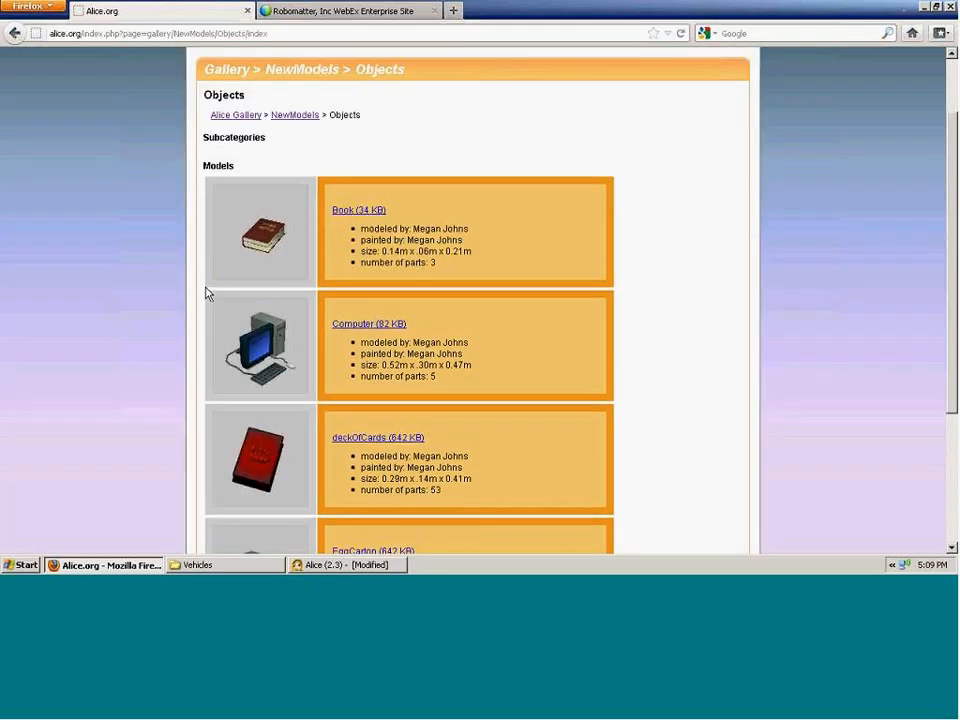
scroll(208, 285, "up", 3)
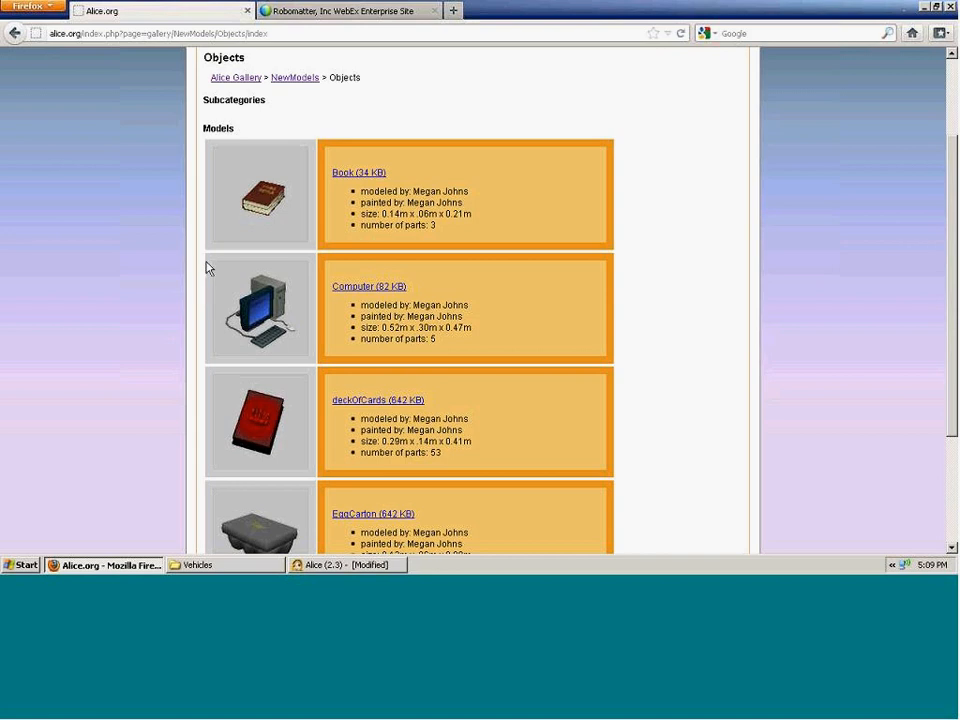
left_click(353, 174)
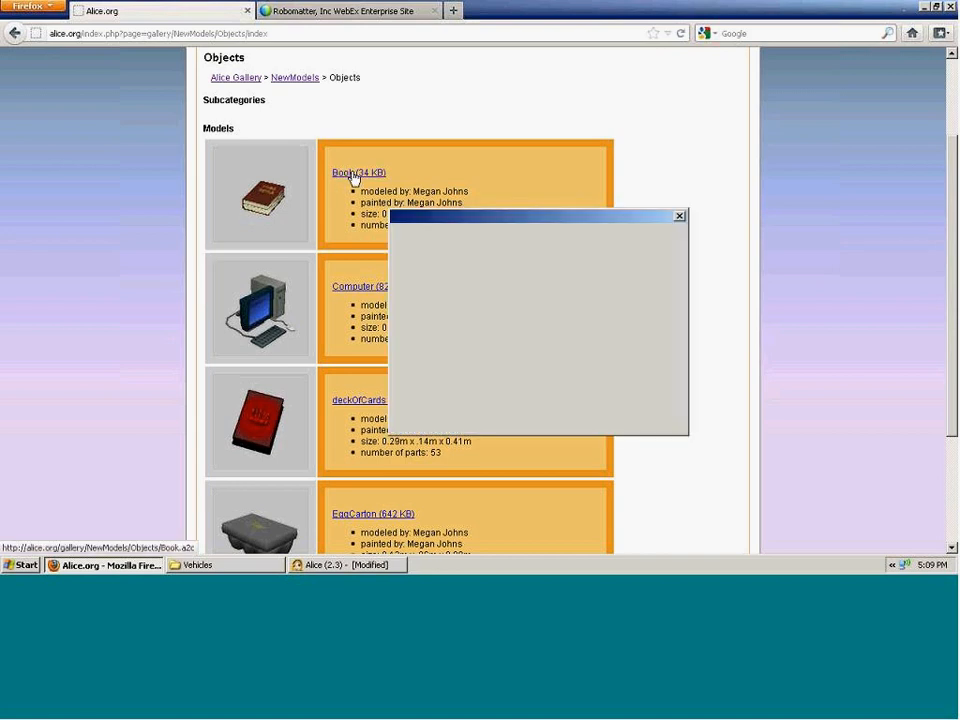
left_click(592, 401)
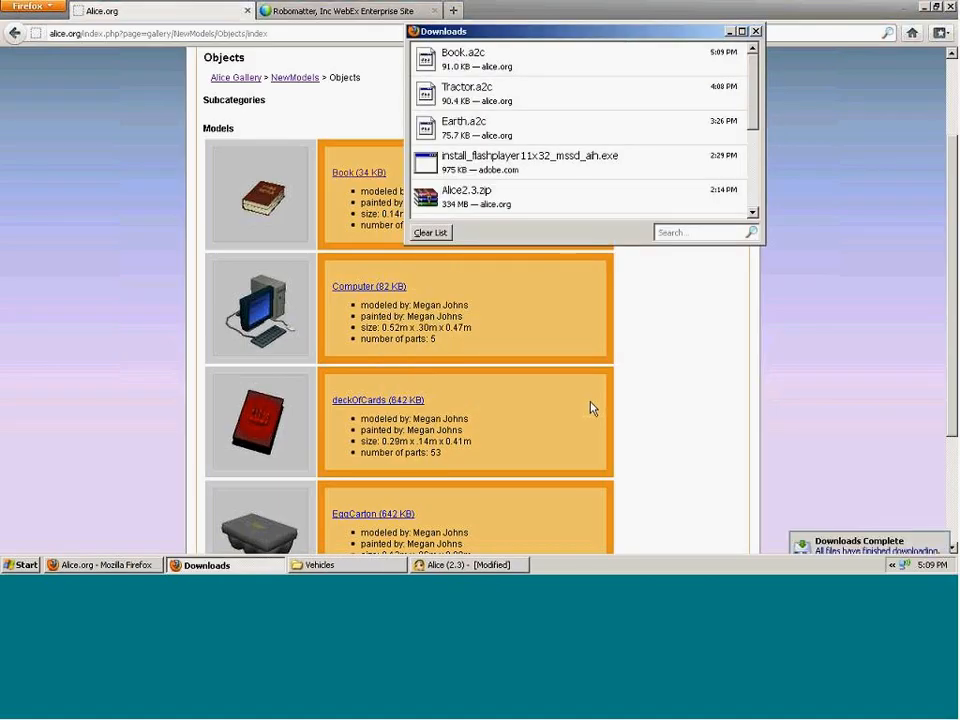
- Open the folder containing the downloaded Book.a2c file from Firefox's download list
left_click(462, 62)
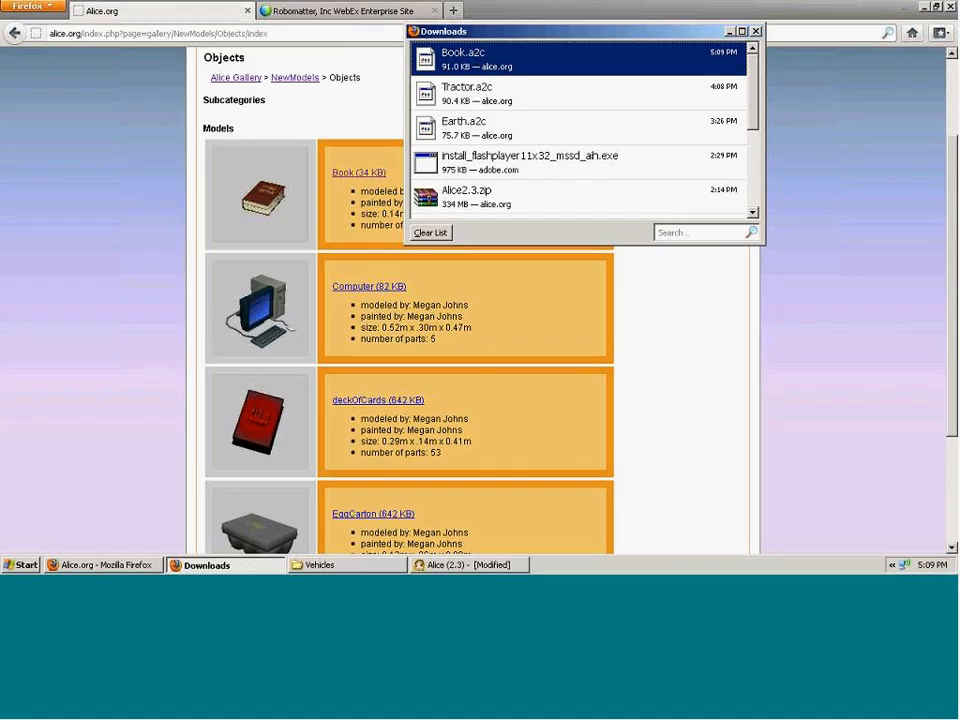
right_click(498, 54)
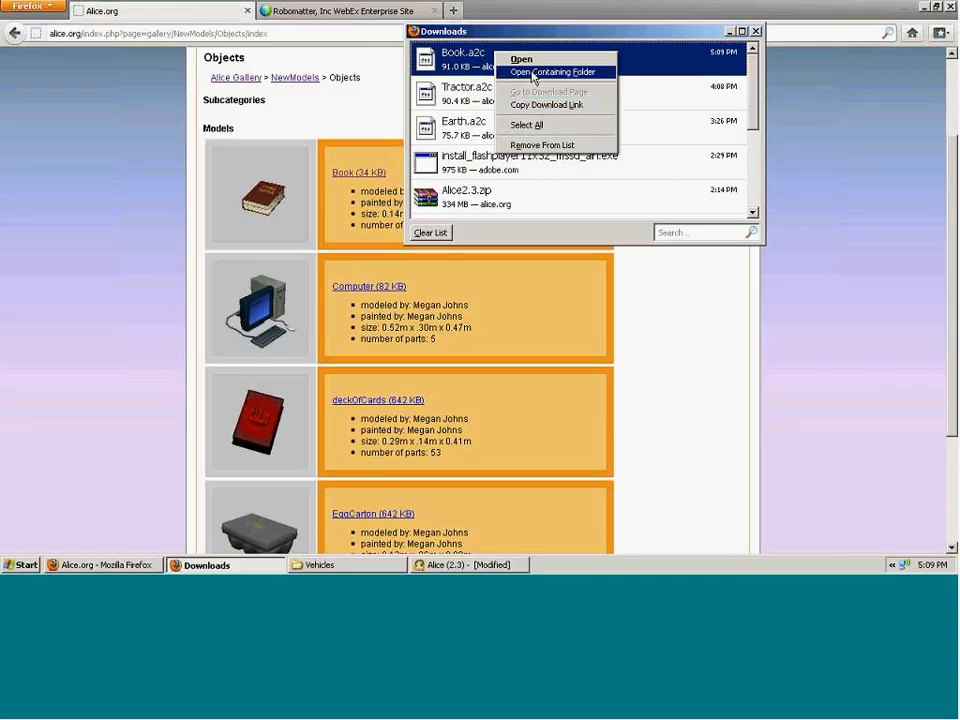
left_click(533, 74)
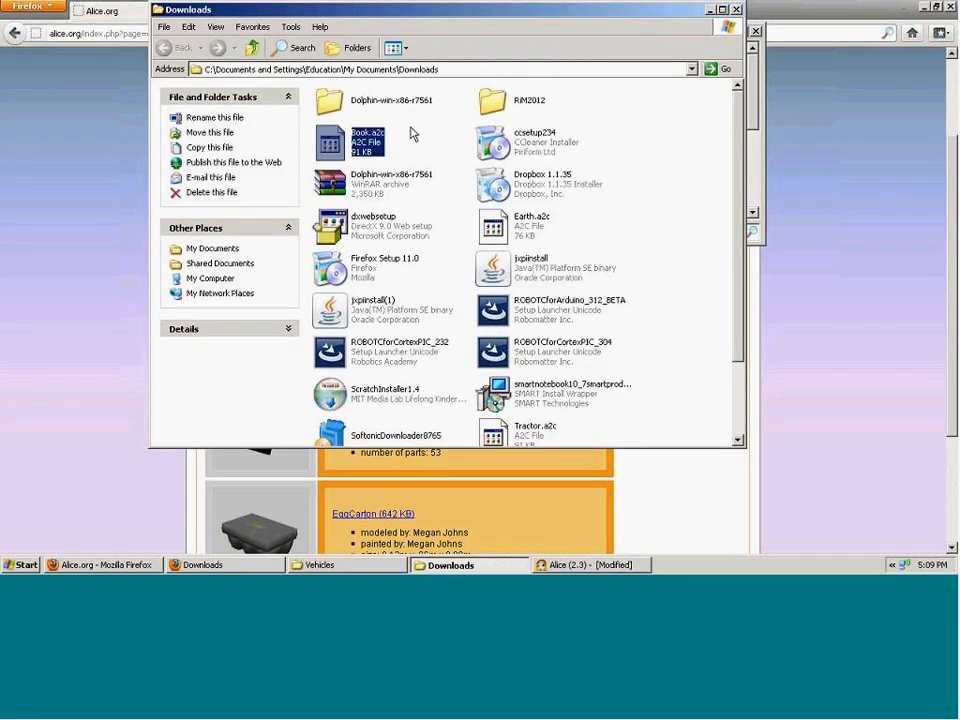
- Copy the Book.a2c file in the Downloads folder and leave the file selected
right_click(334, 143)
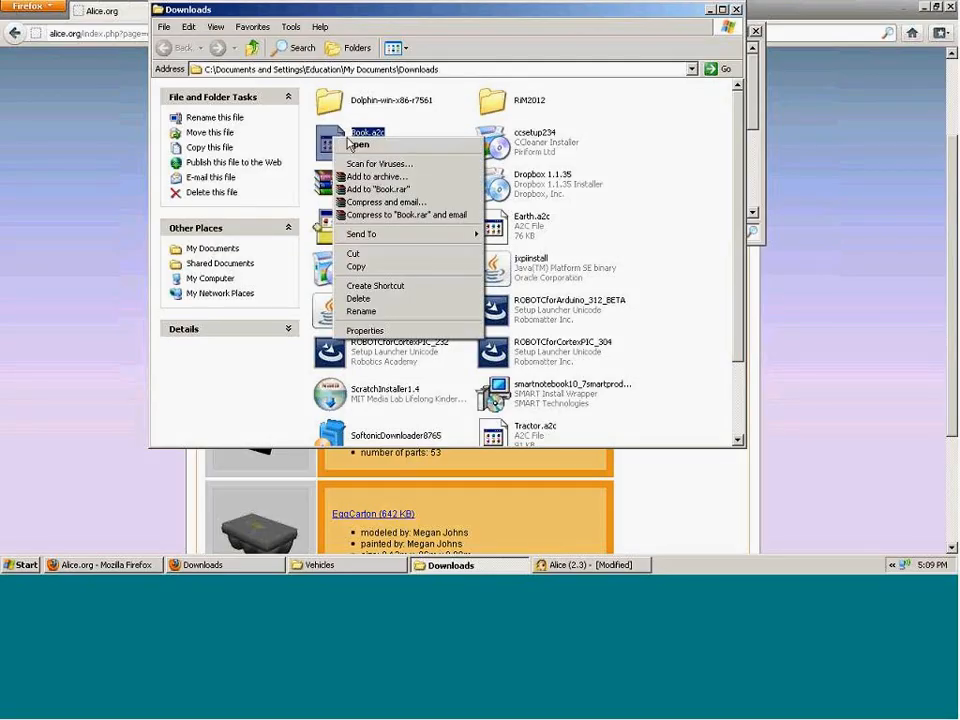
left_click(364, 268)
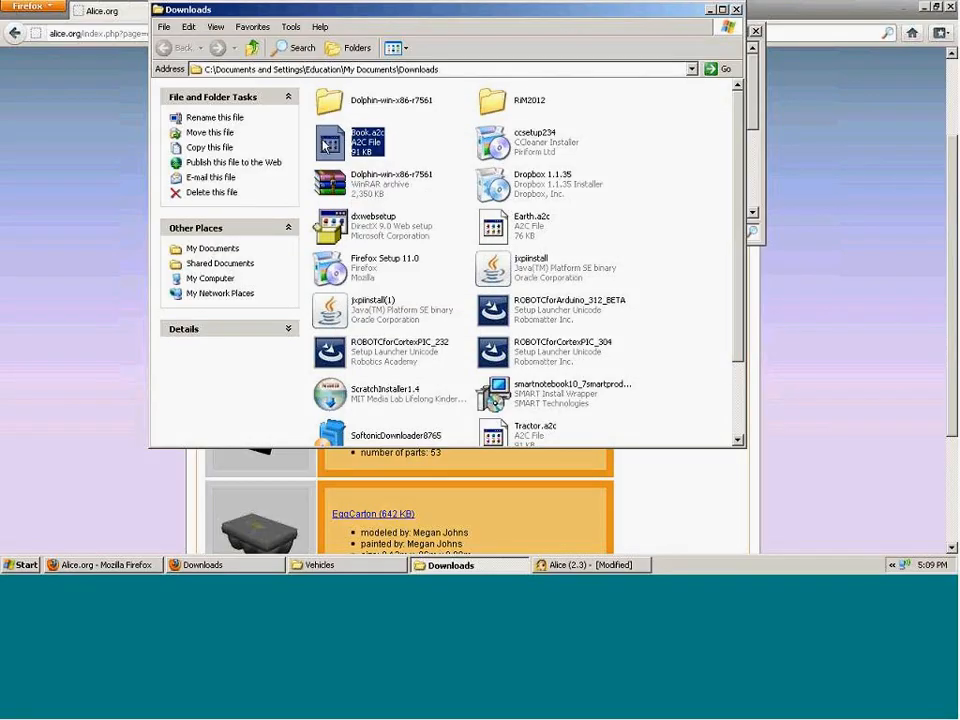
right_click(335, 146)
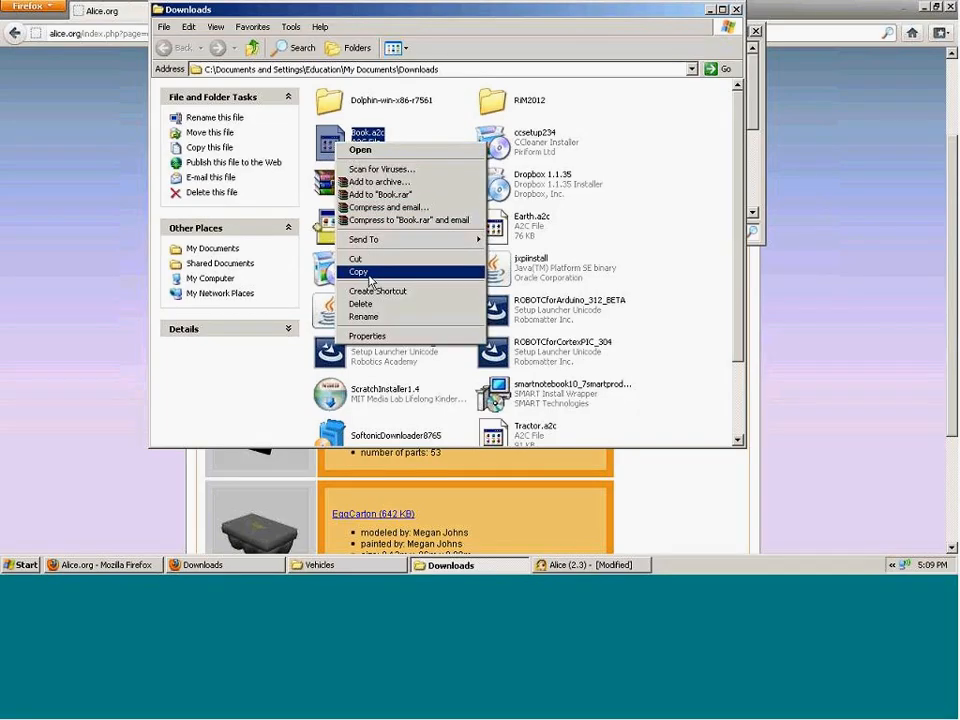
left_click(423, 135)
left_click(345, 146)
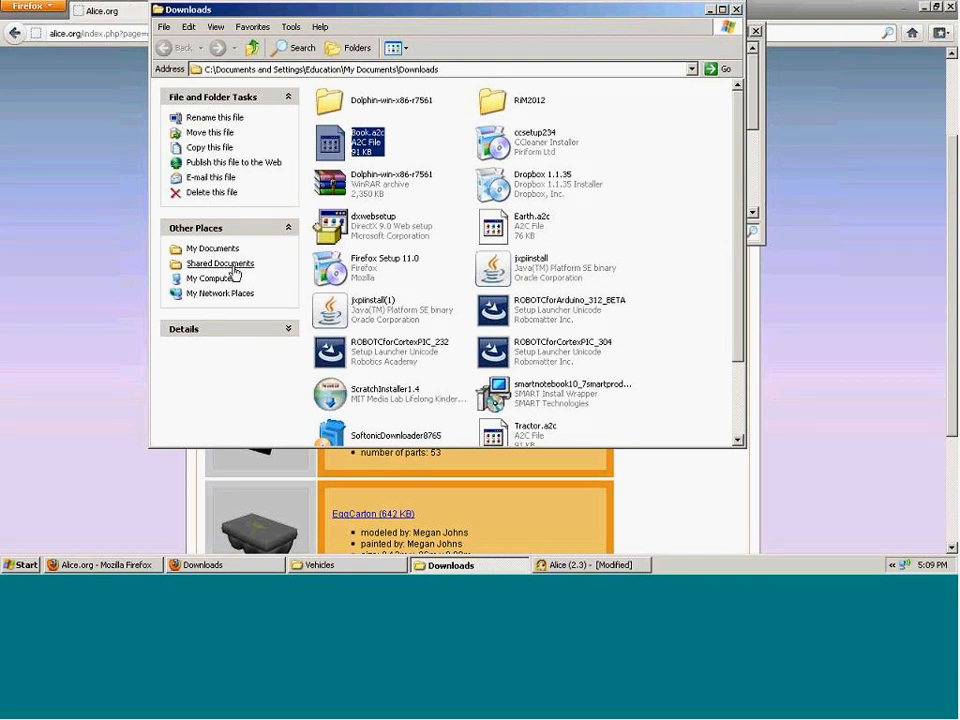
- Go to the local Alice gallery folder at C:\Program Files\Alice 2.3\Required\gallery\English
left_click(690, 68)
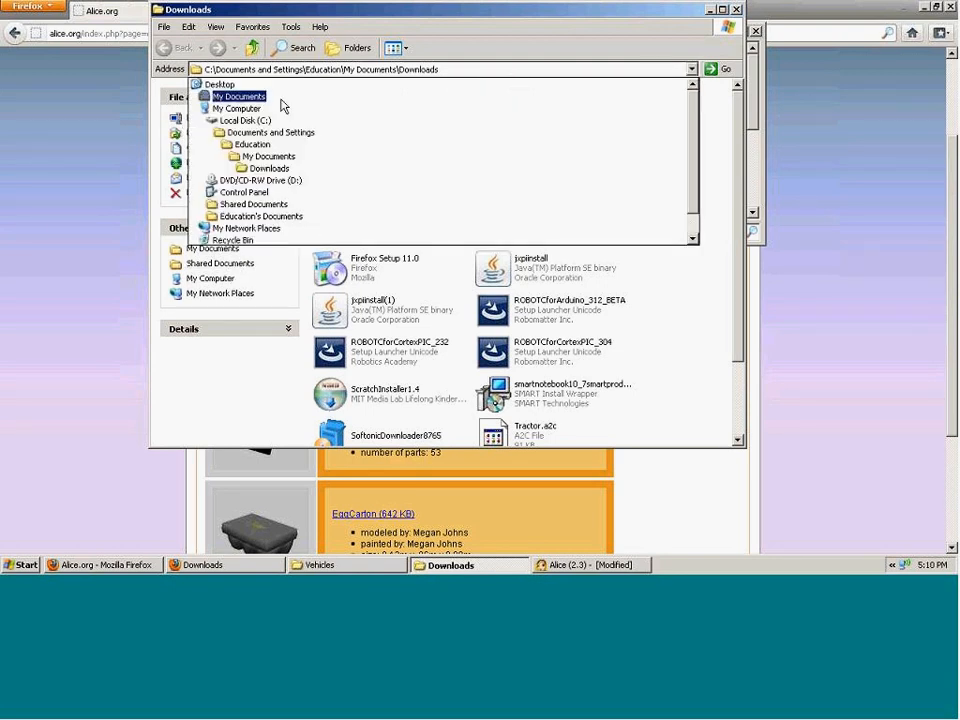
left_click(262, 120)
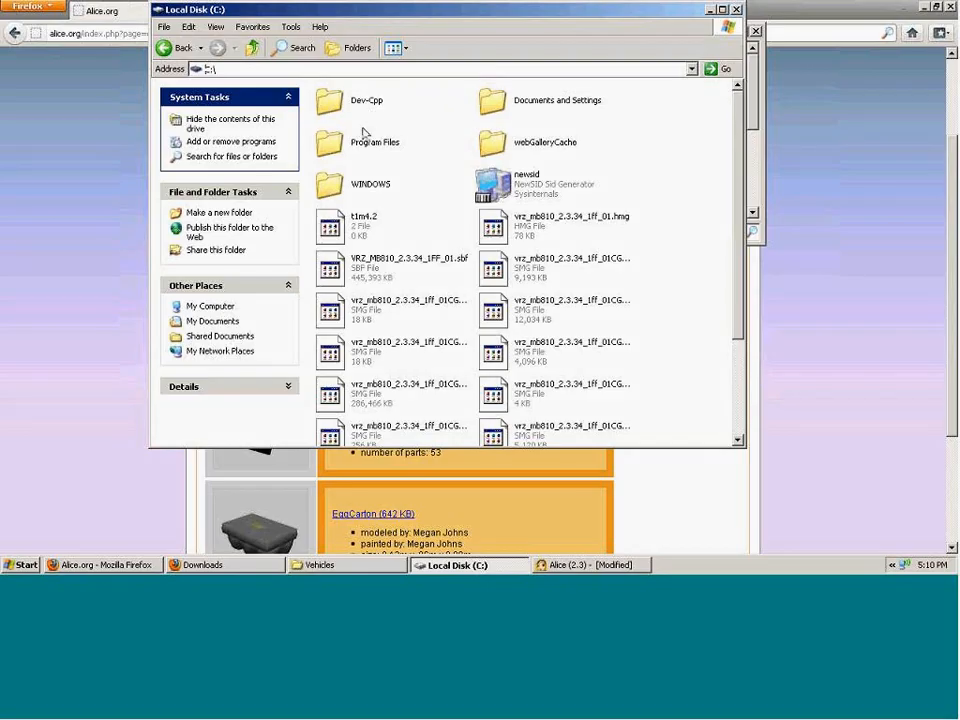
left_click(333, 145)
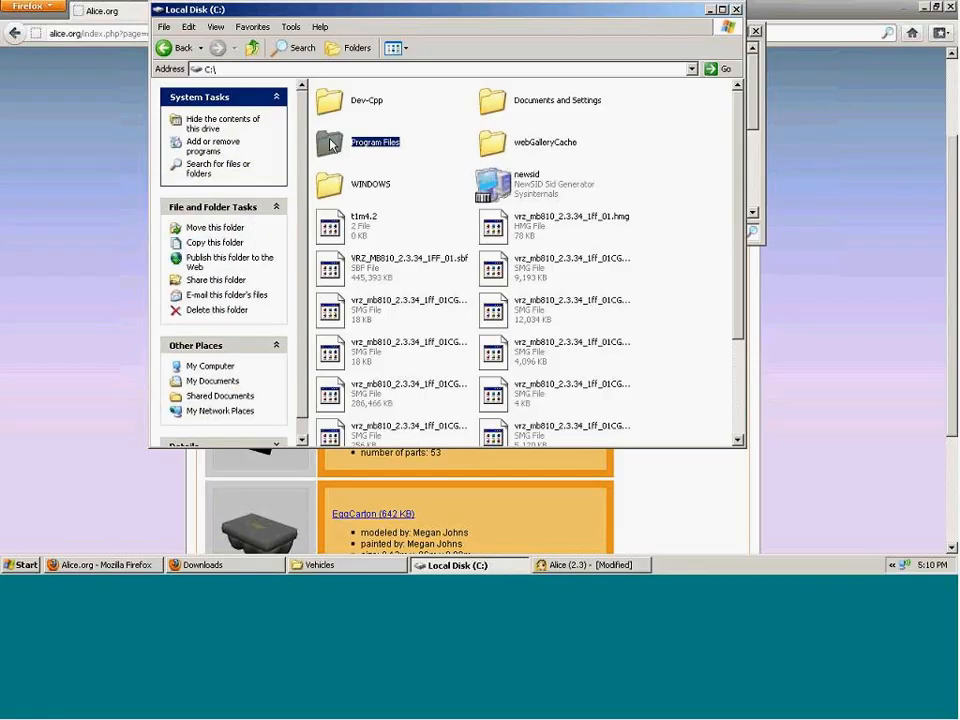
double_click(333, 145)
double_click(503, 108)
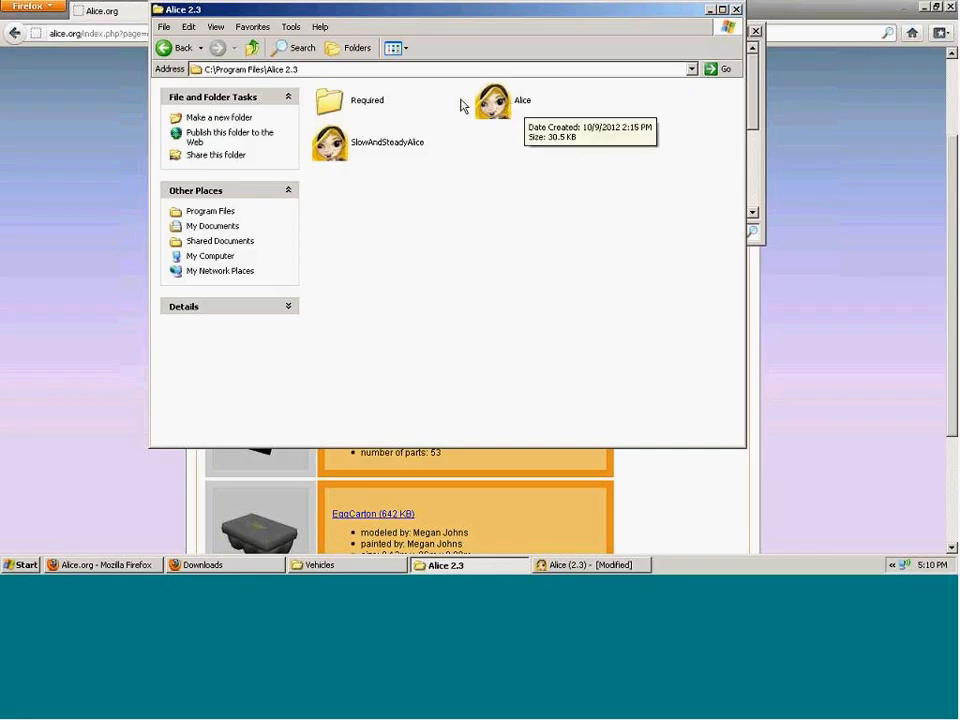
double_click(333, 103)
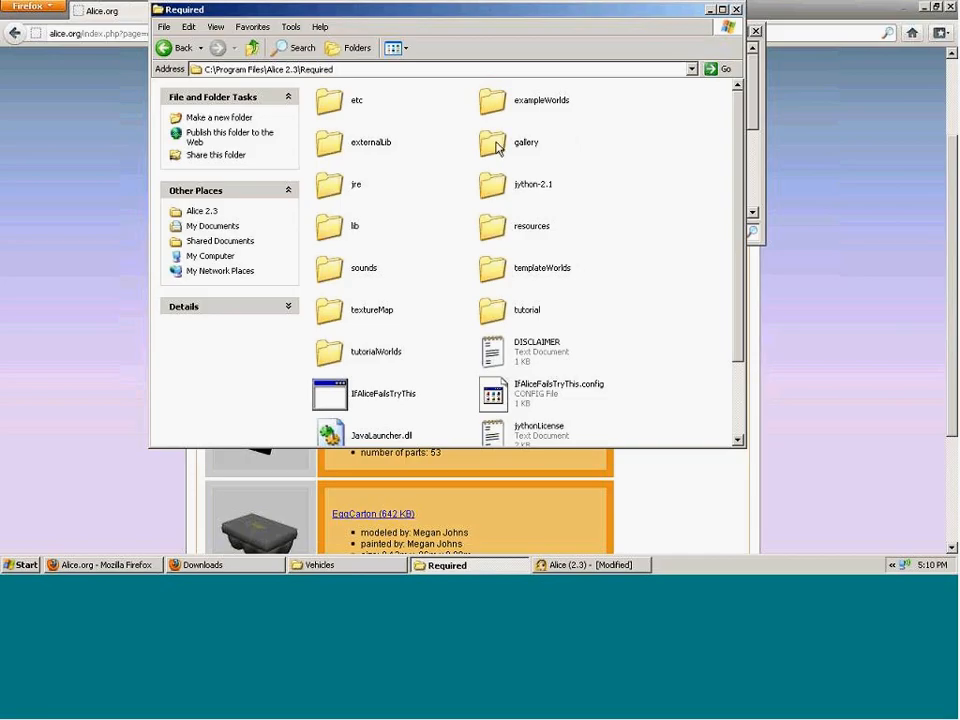
double_click(497, 147)
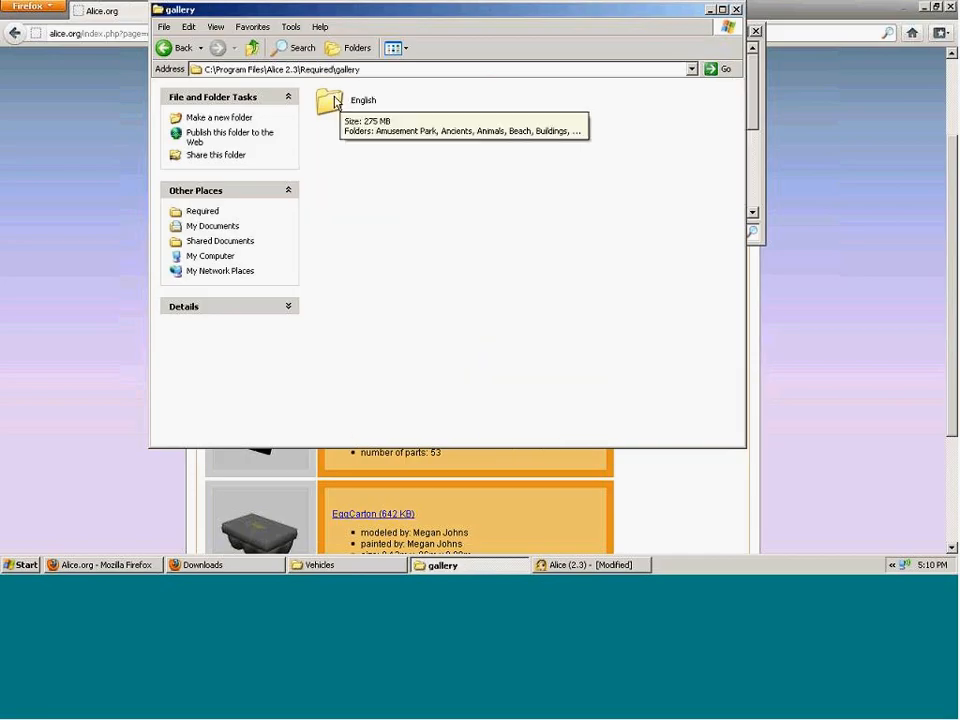
double_click(331, 102)
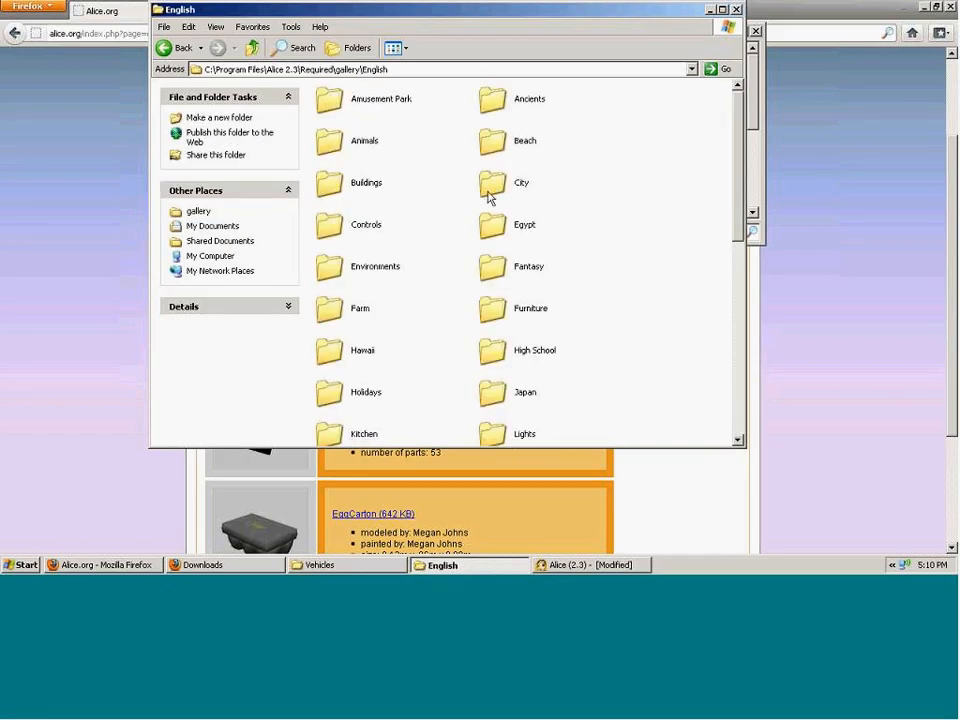
- Paste the copied Book.a2c into the Objects folder of the English gallery, replacing the existing file of that name
scroll(575, 215, "down", 5)
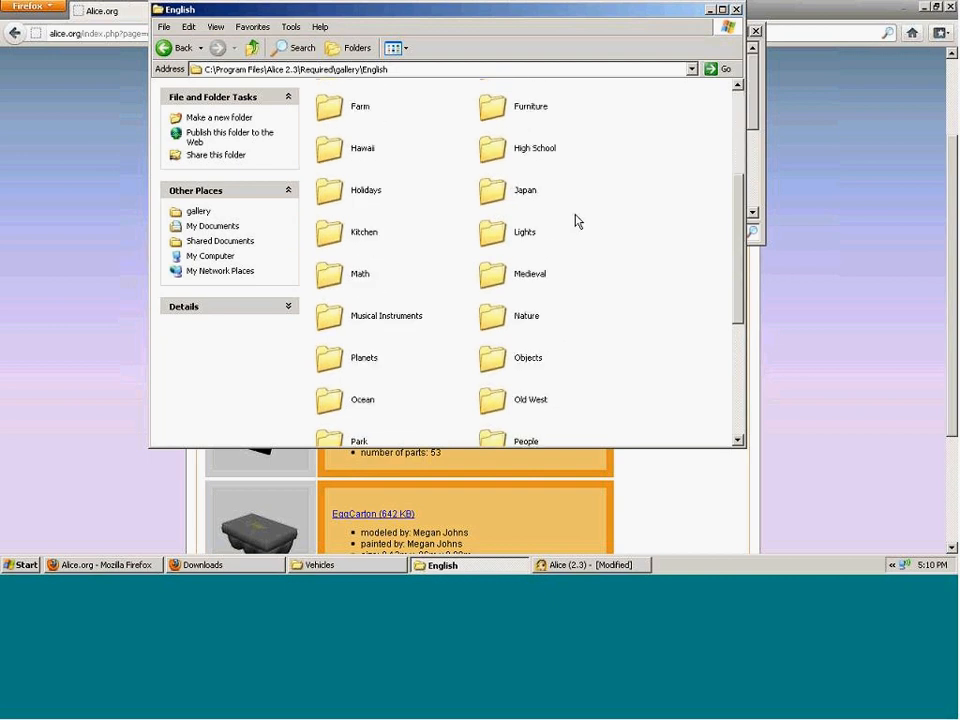
scroll(455, 258, "down", 2)
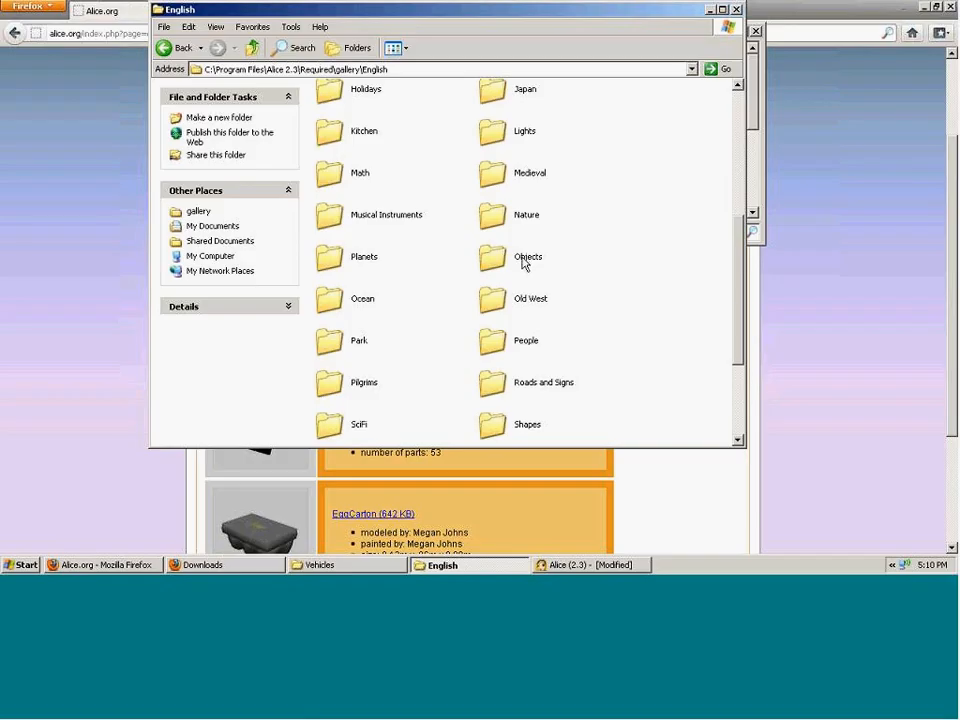
scroll(574, 257, "down", 2)
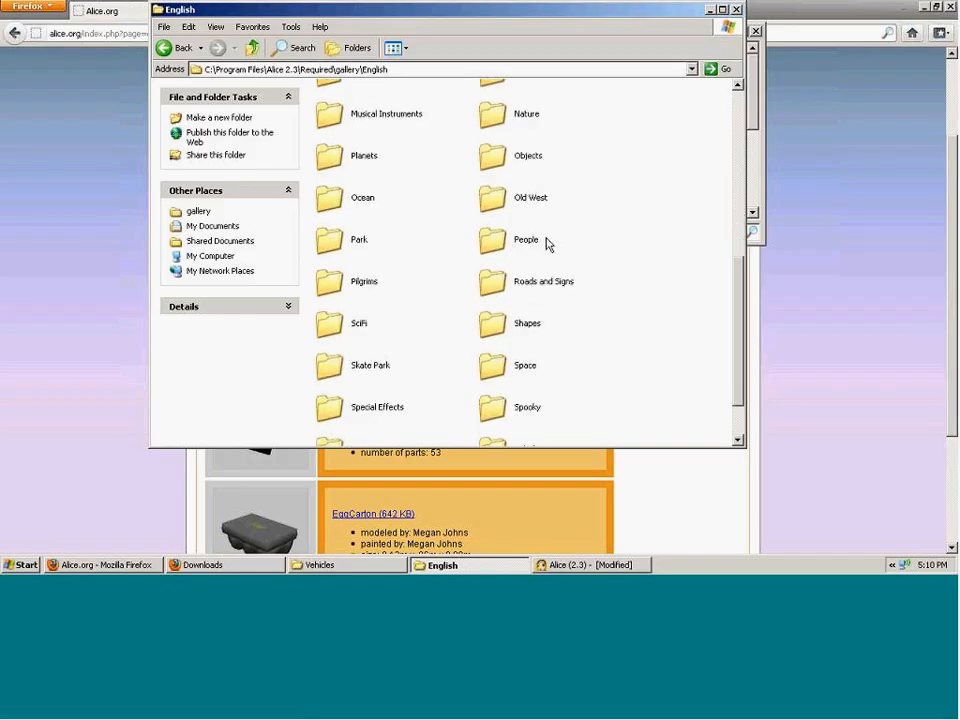
double_click(510, 162)
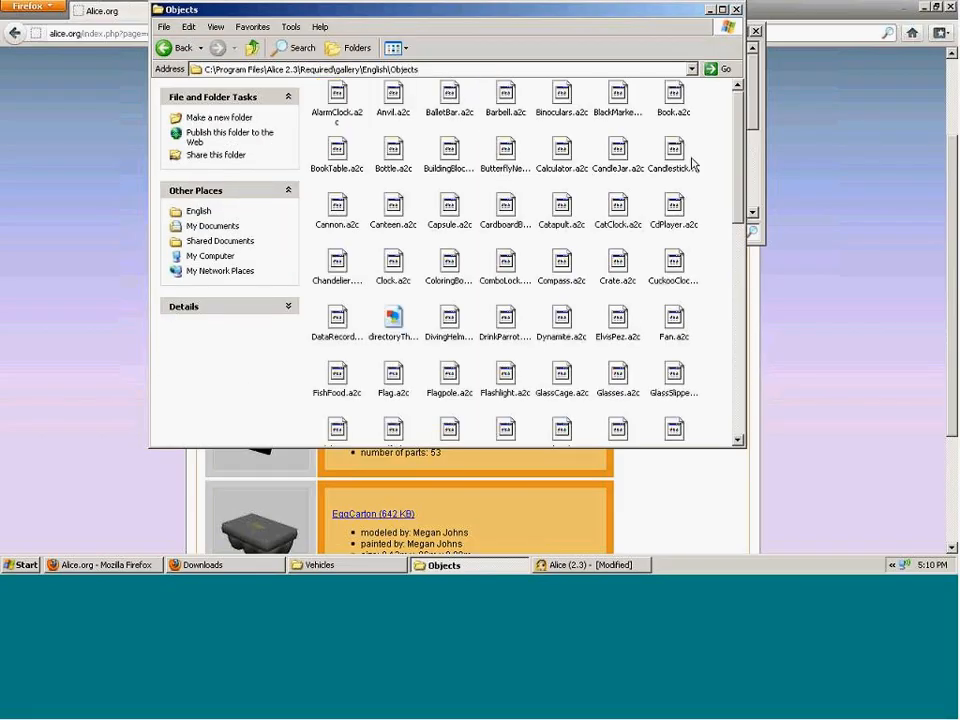
right_click(706, 141)
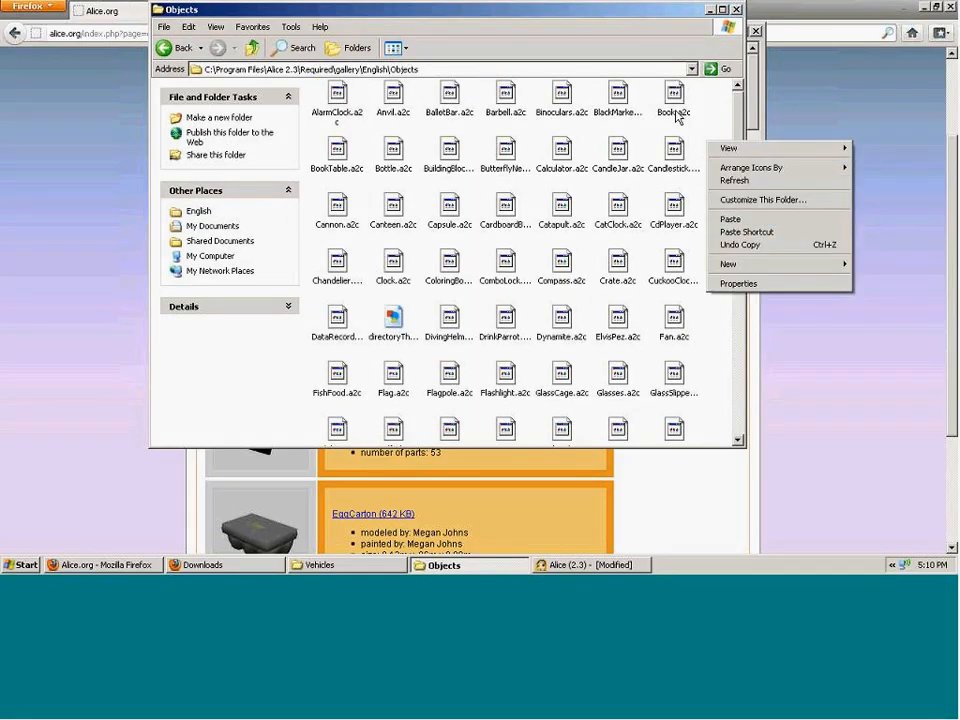
left_click(739, 222)
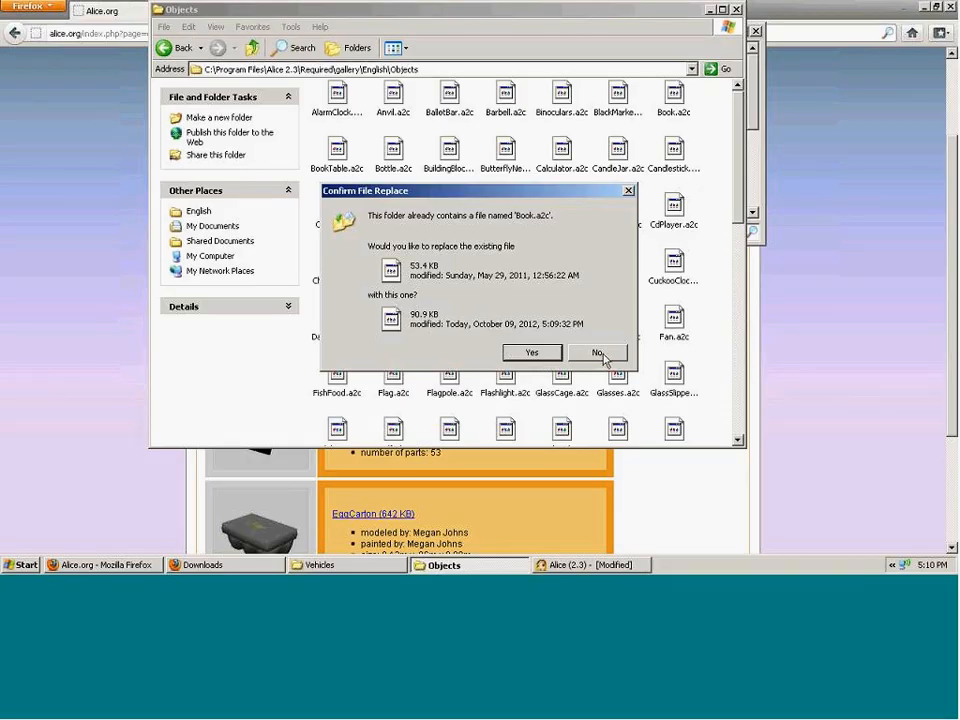
left_click(536, 355)
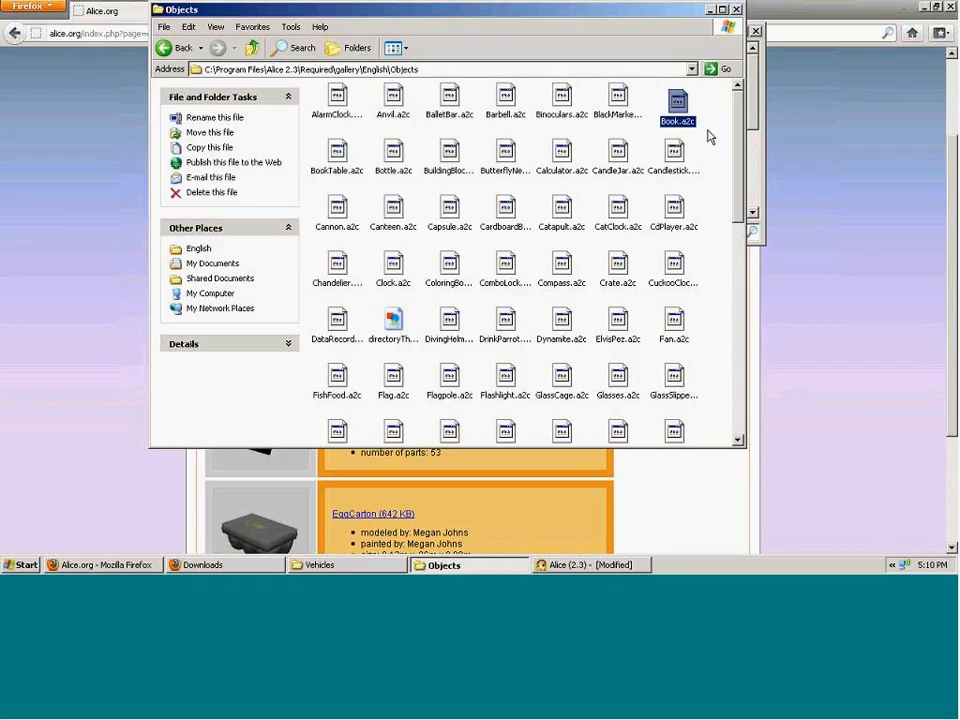
left_click(718, 122)
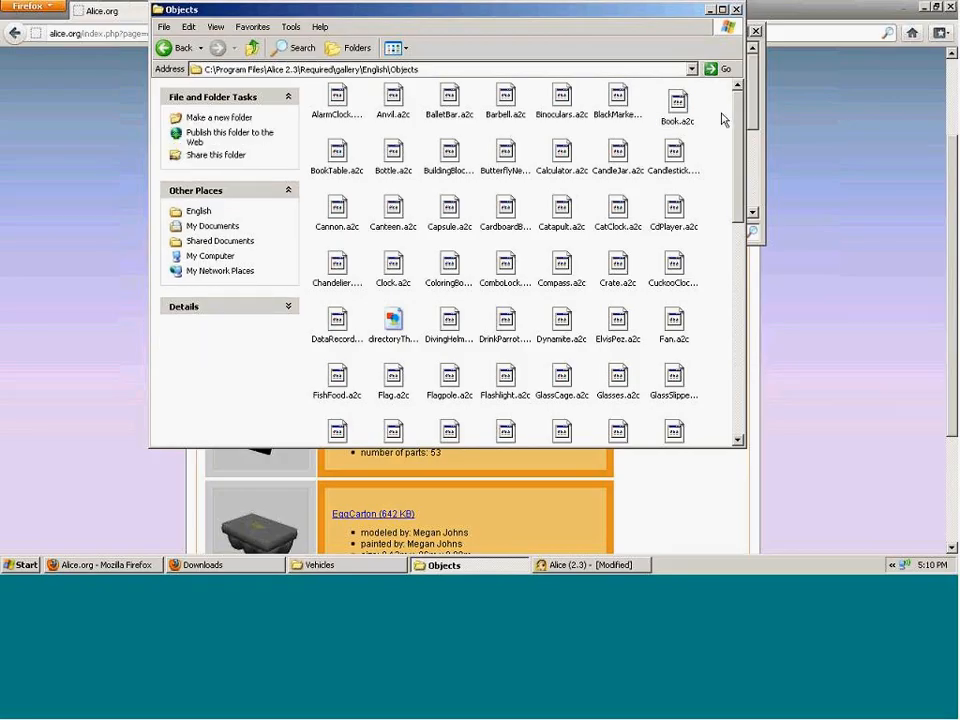
- Create a new folder named Books in the English gallery folder and open it
left_click(181, 55)
right_click(637, 189)
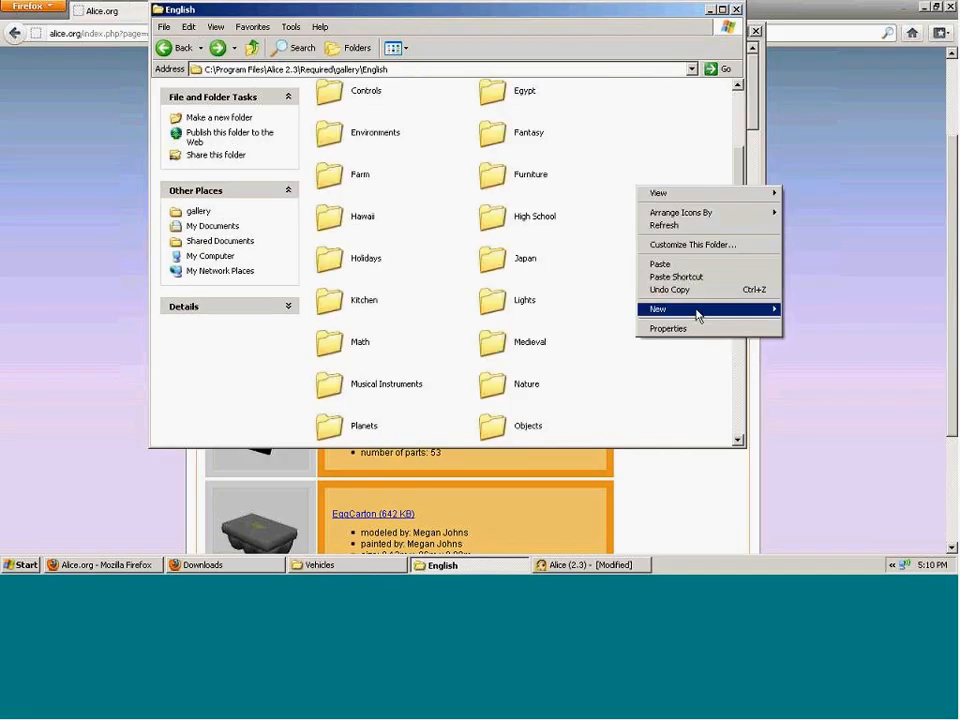
mouse_move(698, 309)
left_click(803, 310)
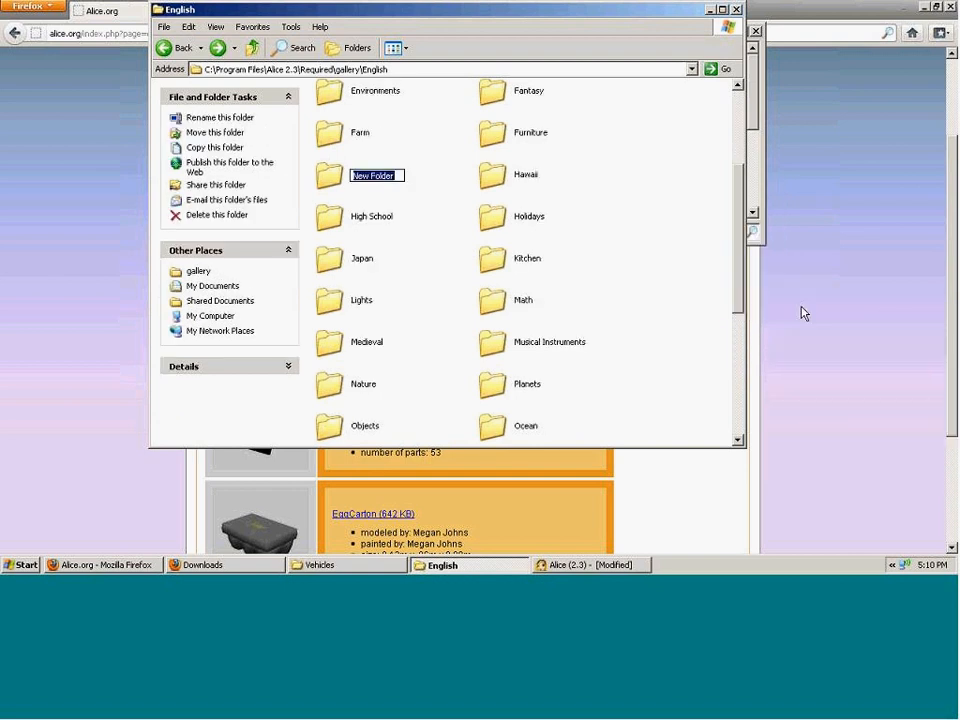
type("Books")
key("Return")
key("Return")
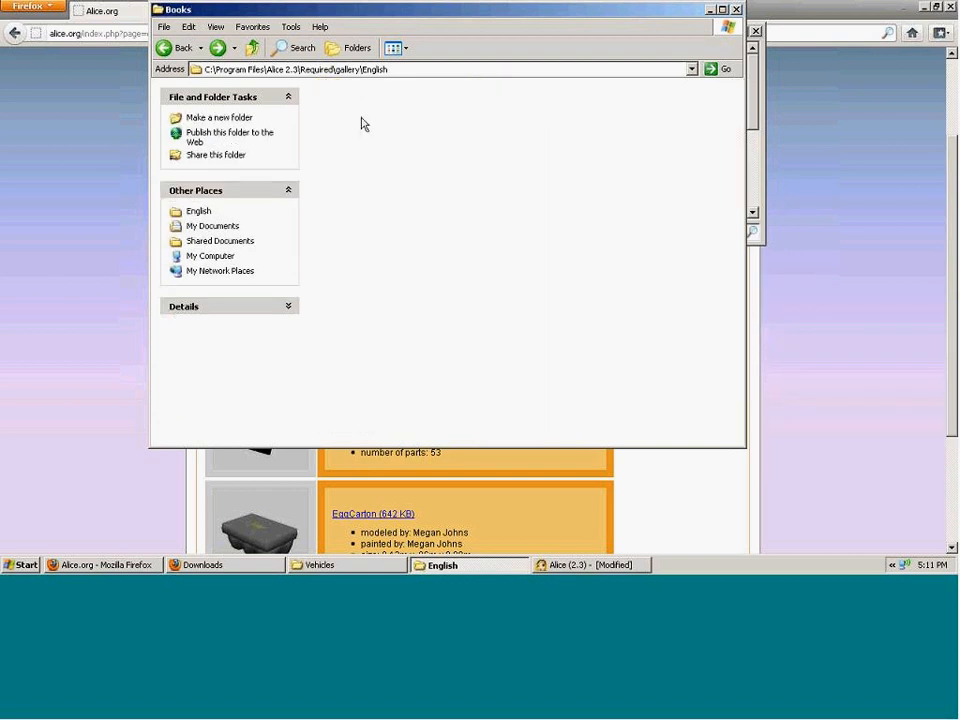
- Paste the copied Book.a2c into the new Books folder and minimize the folder window
right_click(366, 128)
left_click(424, 207)
left_click(480, 170)
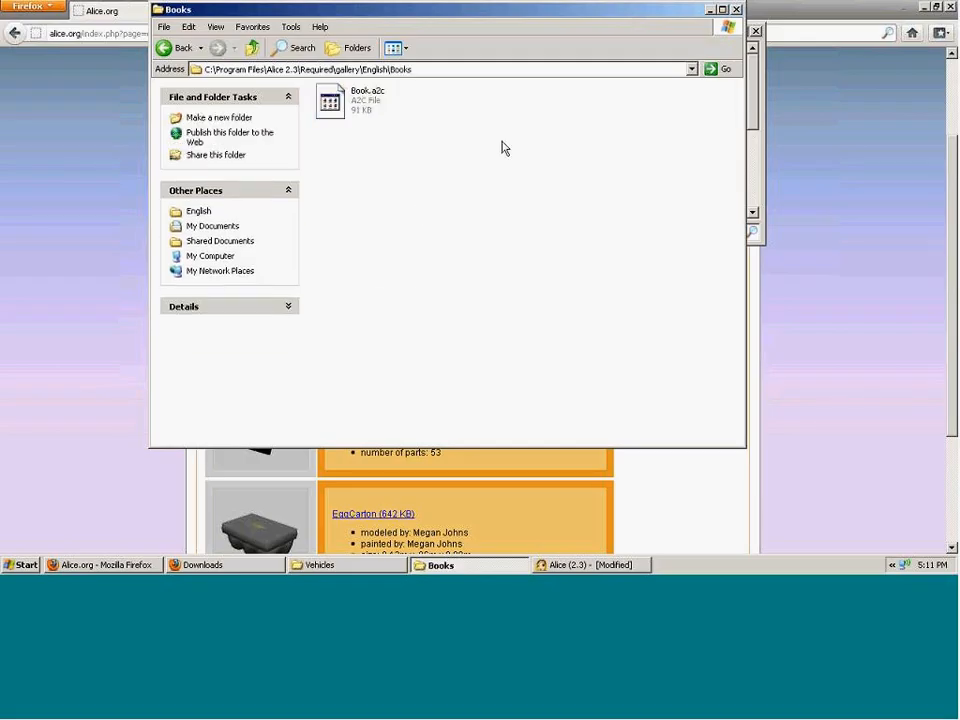
left_click(711, 10)
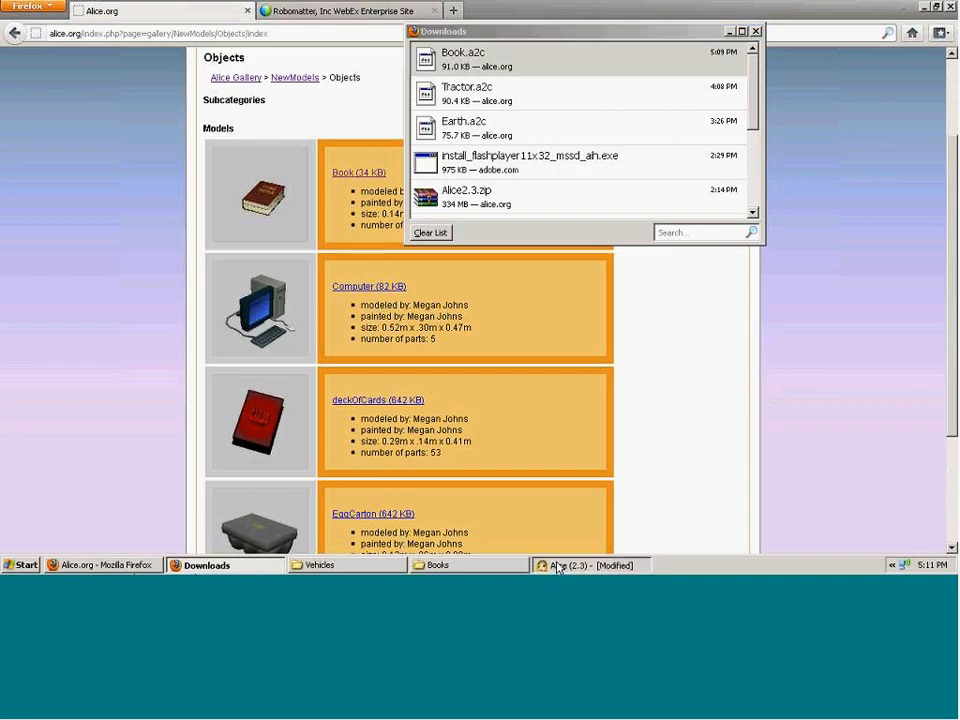
- Switch to Alice and view the contents of the Books category in Local Gallery (English)
left_click(556, 566)
left_click(220, 370)
left_click(218, 367)
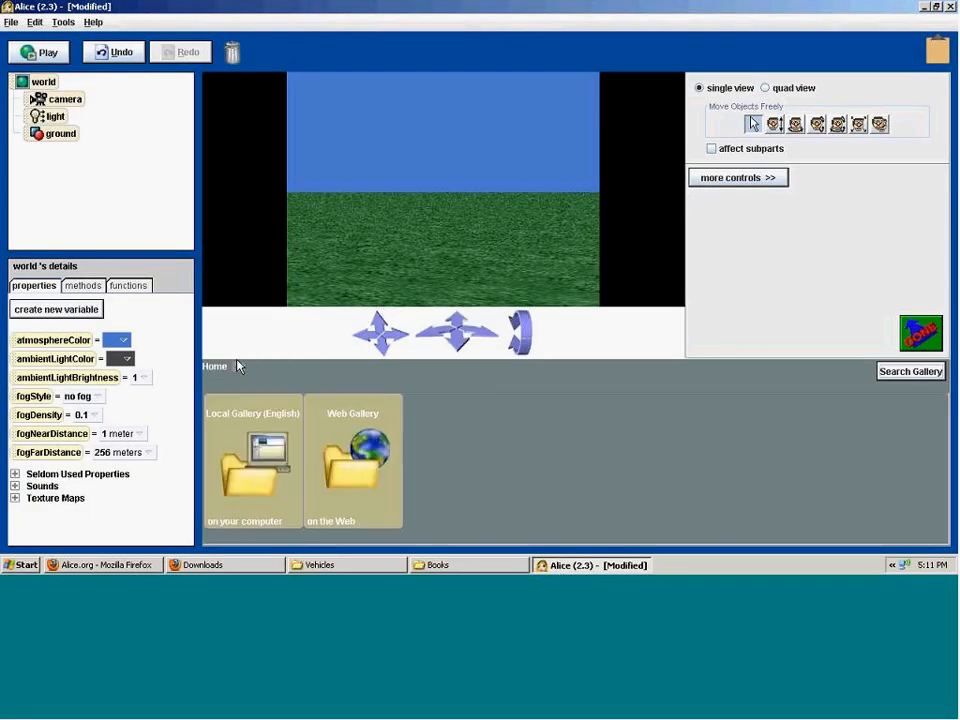
left_click(251, 433)
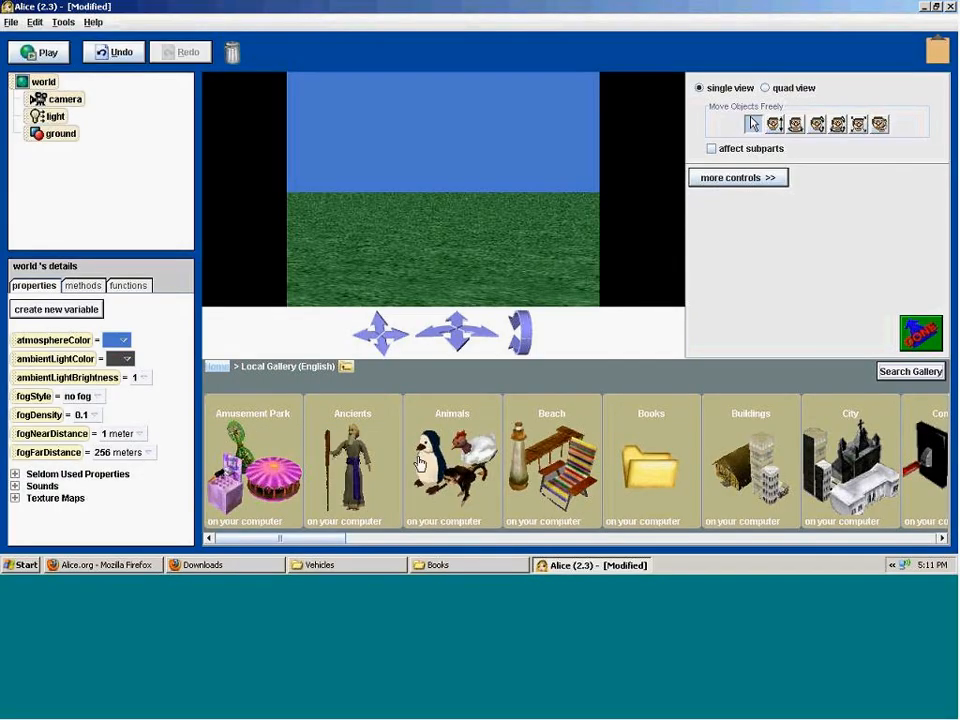
left_click(645, 472)
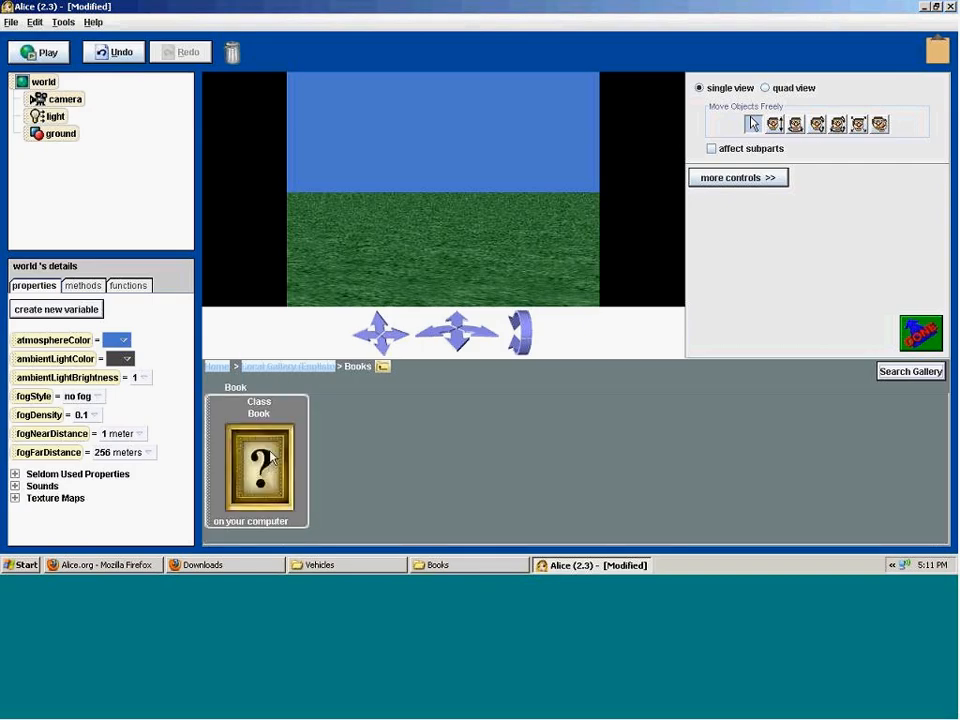
- Reopen the Books category from Local Gallery (English) and add an instance of the Book class to the world
left_click(285, 367)
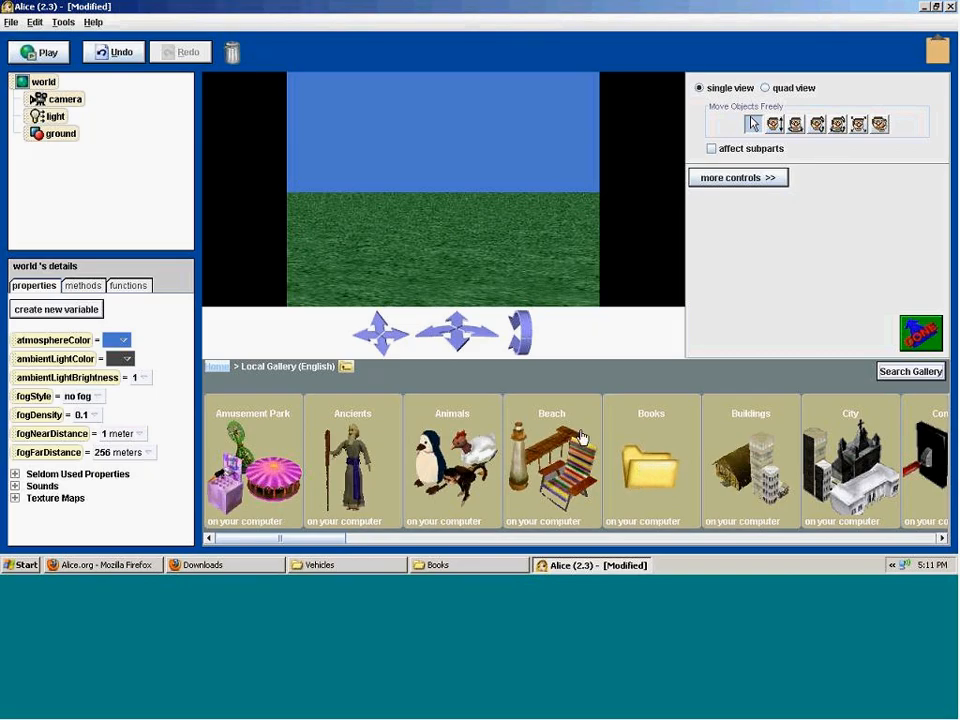
left_click(658, 463)
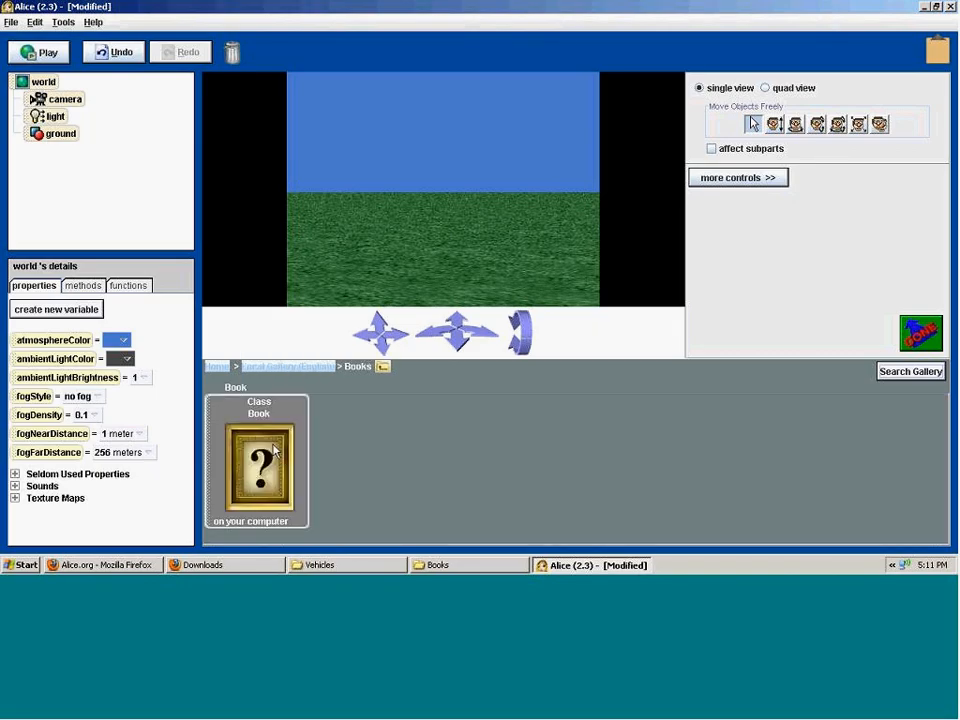
left_click(271, 455)
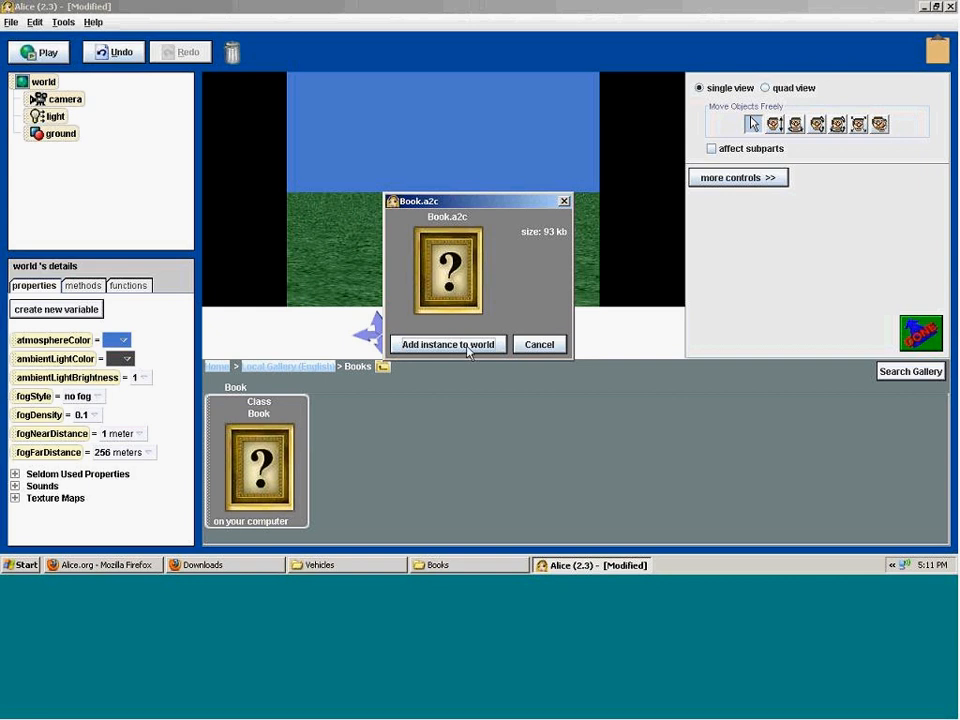
left_click(504, 345)
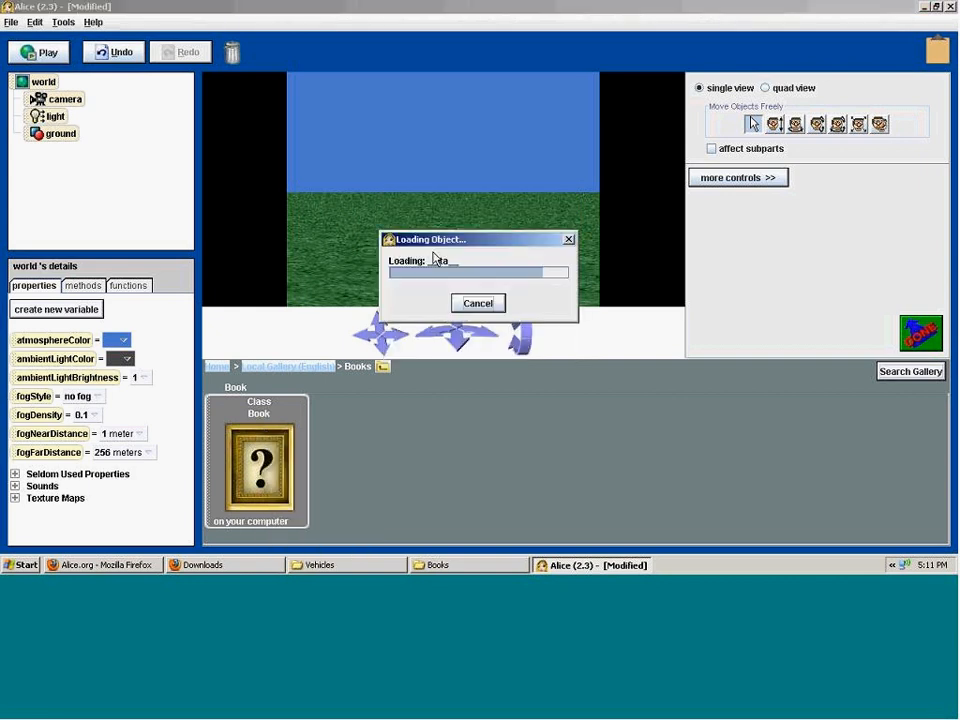
left_click(432, 254)
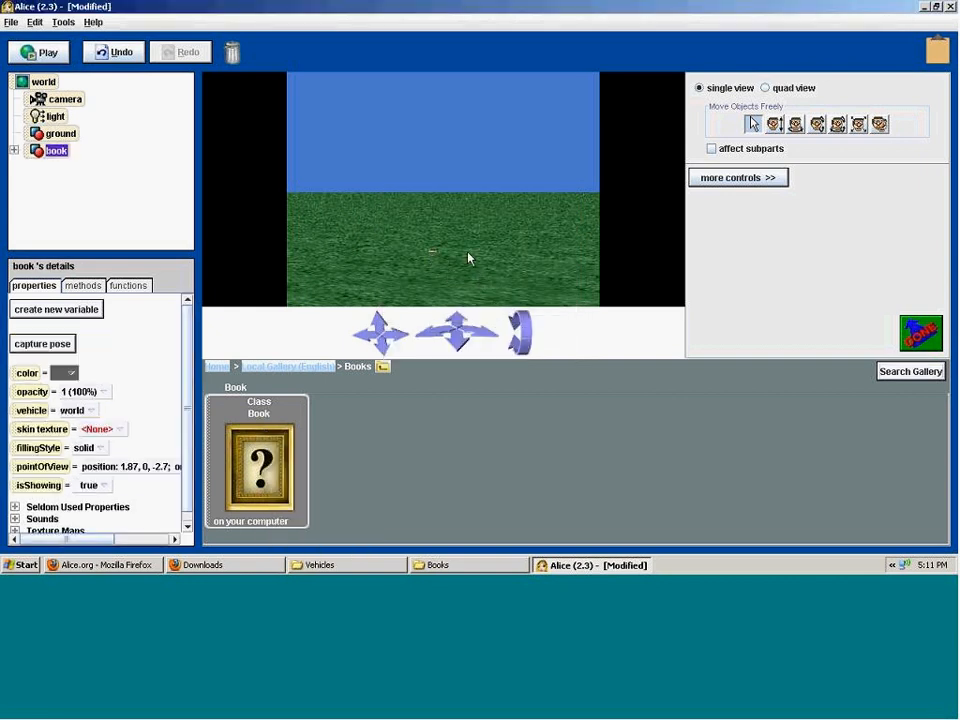
- Enlarge the book in the scene and reposition it upright above the ground with its cover facing the camera
left_click(858, 123)
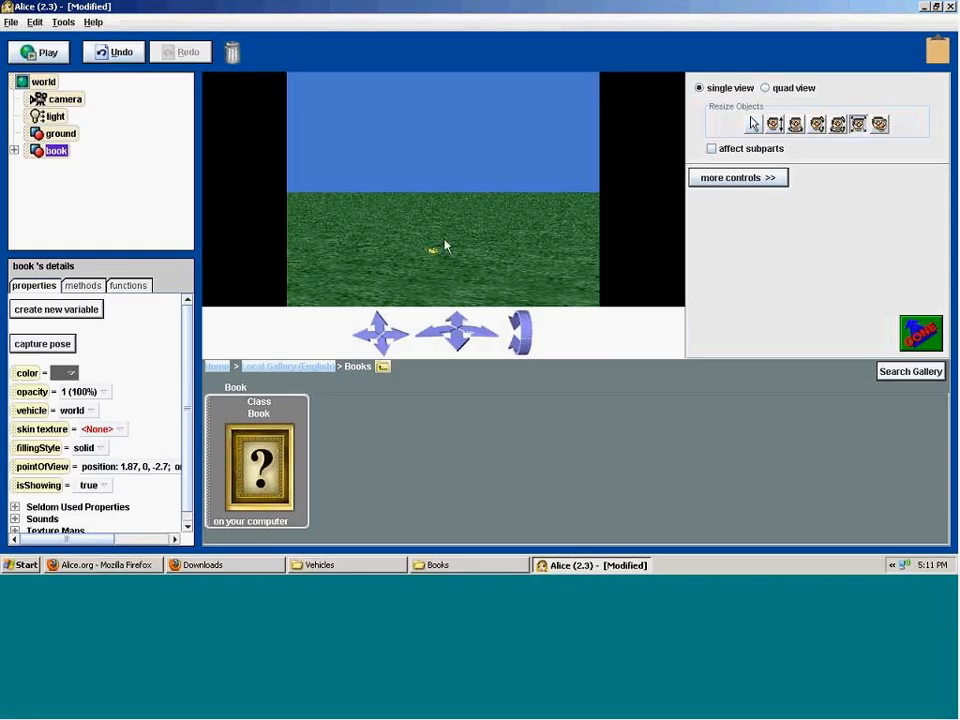
left_click_drag(432, 257, 461, 150)
left_click(816, 123)
left_click(757, 127)
left_click(774, 125)
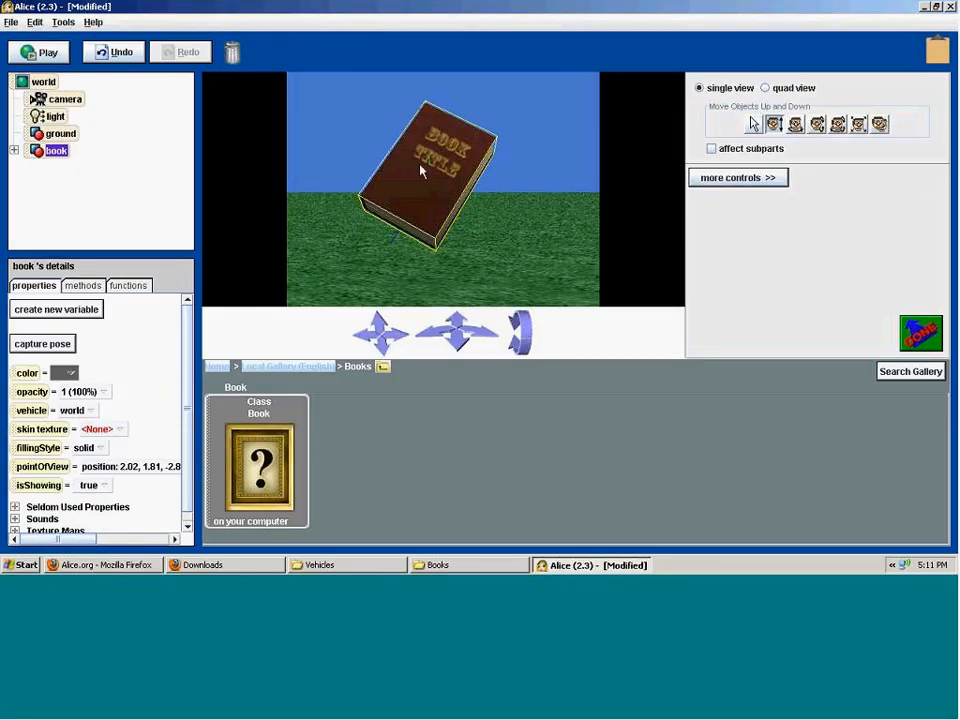
- Turn the enlarged book left and right until its cover and page edges both show
left_click(795, 126)
left_click_drag(431, 155, 400, 155)
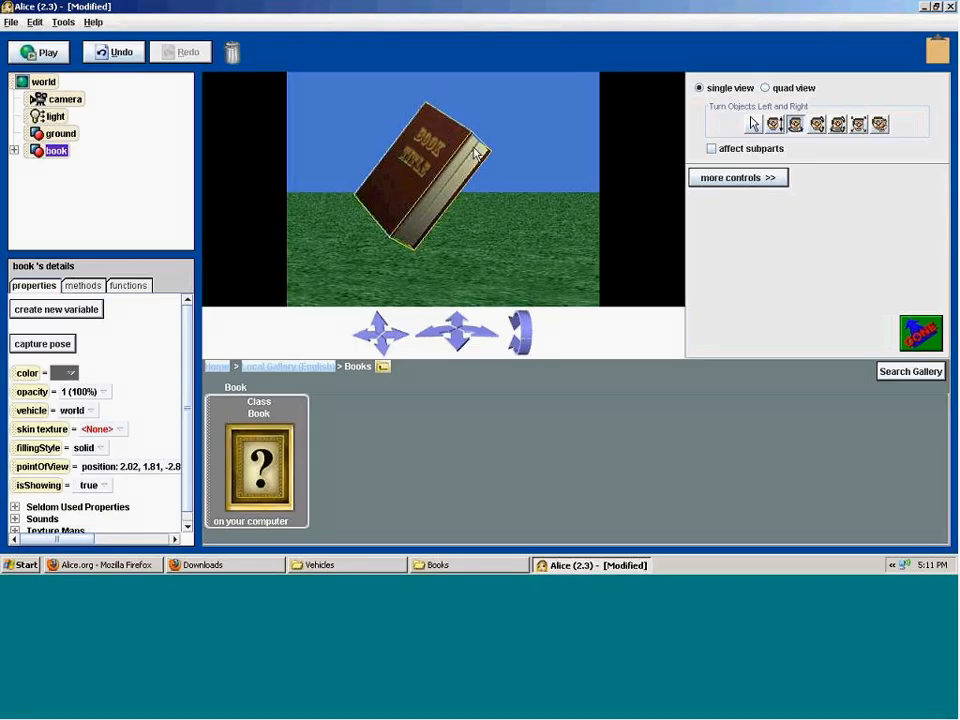
mouse_move(403, 184)
left_mouse_down()
mouse_move(510, 184)
mouse_move(385, 184)
left_mouse_up()
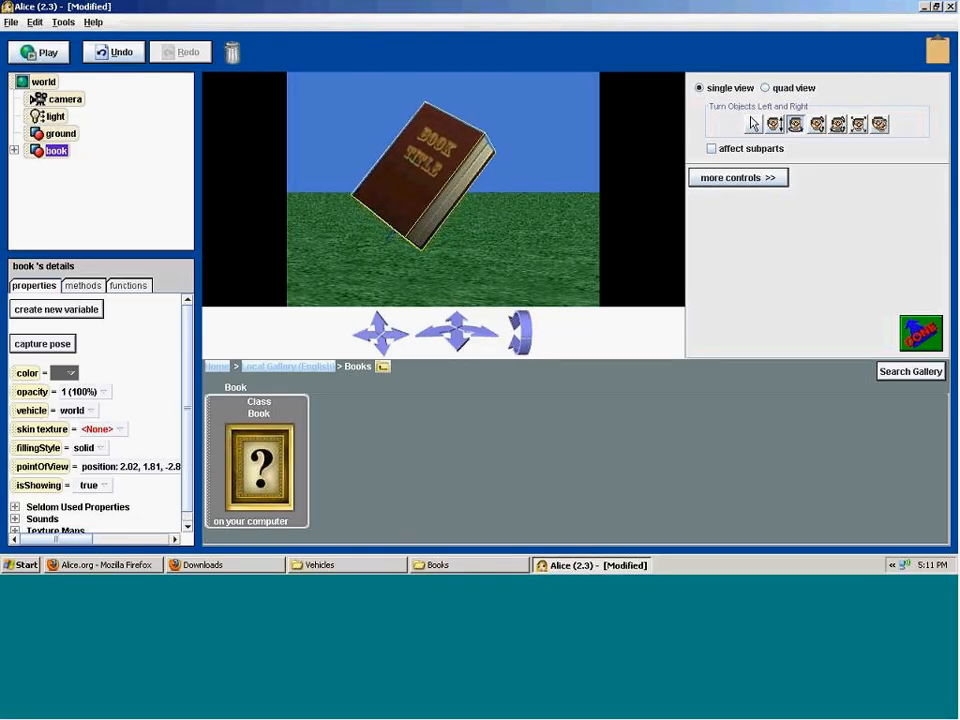
- Delete the book from the world and return the gallery to the Local Gallery (English) categories
right_click(427, 175)
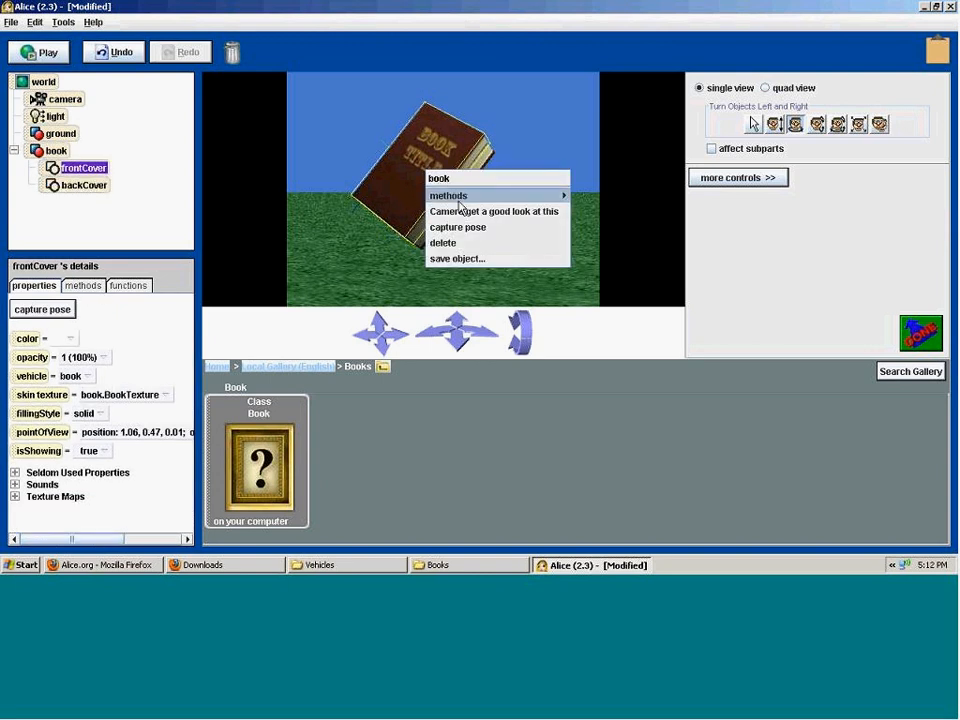
left_click(450, 244)
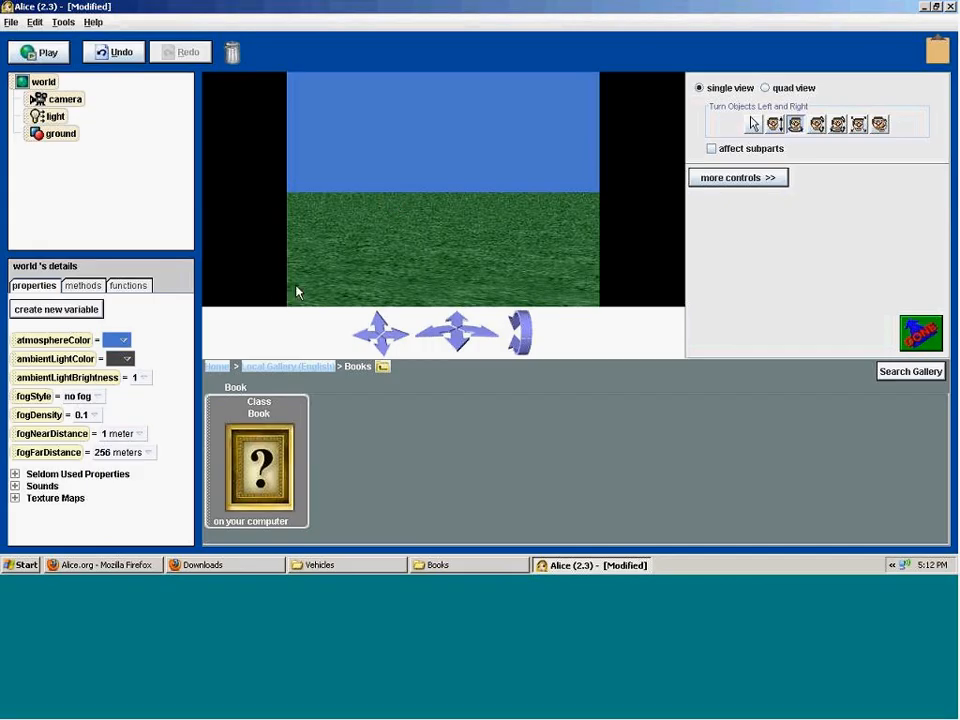
left_click(284, 368)
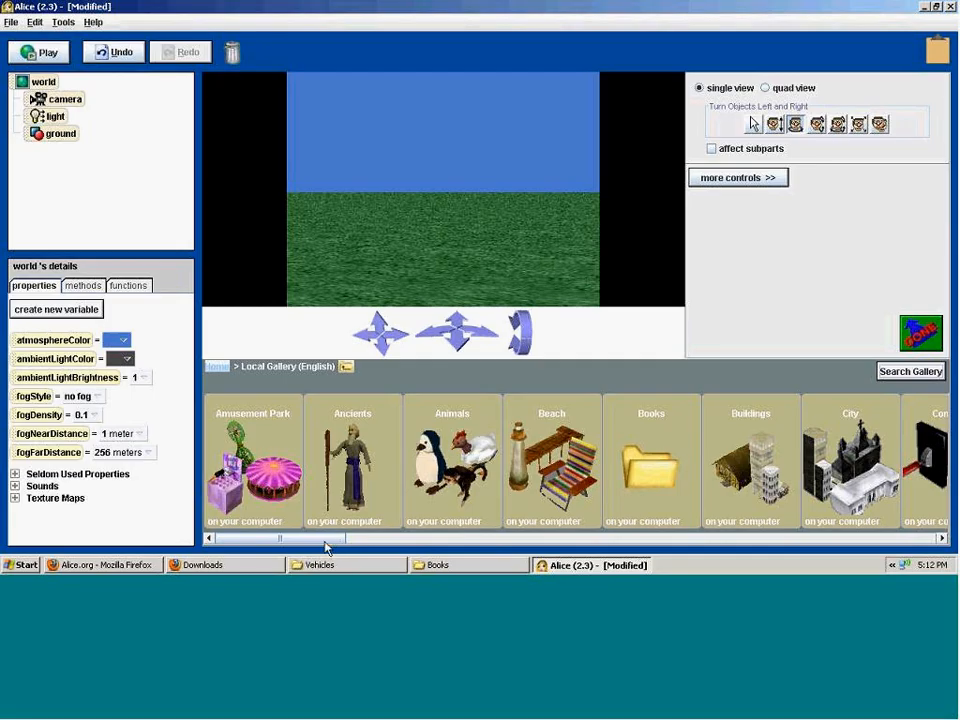
- Add a penguin from the Animals gallery to the front left of the scene and enlarge it to dominate the view
left_click_drag(305, 539, 489, 418)
left_click(469, 405)
left_click_drag(320, 539, 742, 541)
left_click_drag(527, 465, 345, 295)
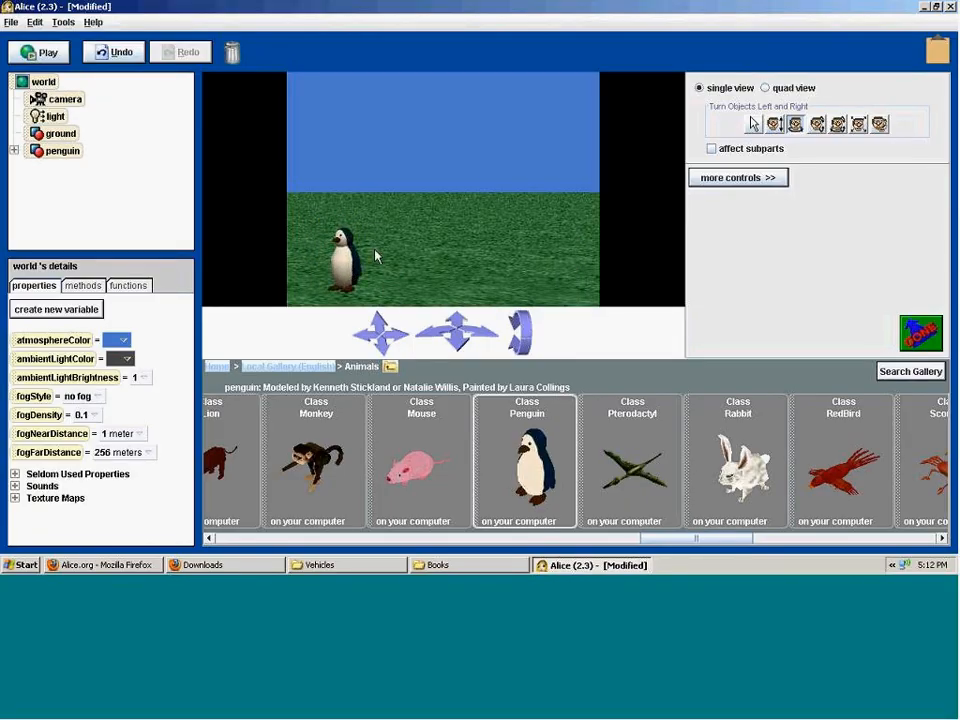
left_click(858, 124)
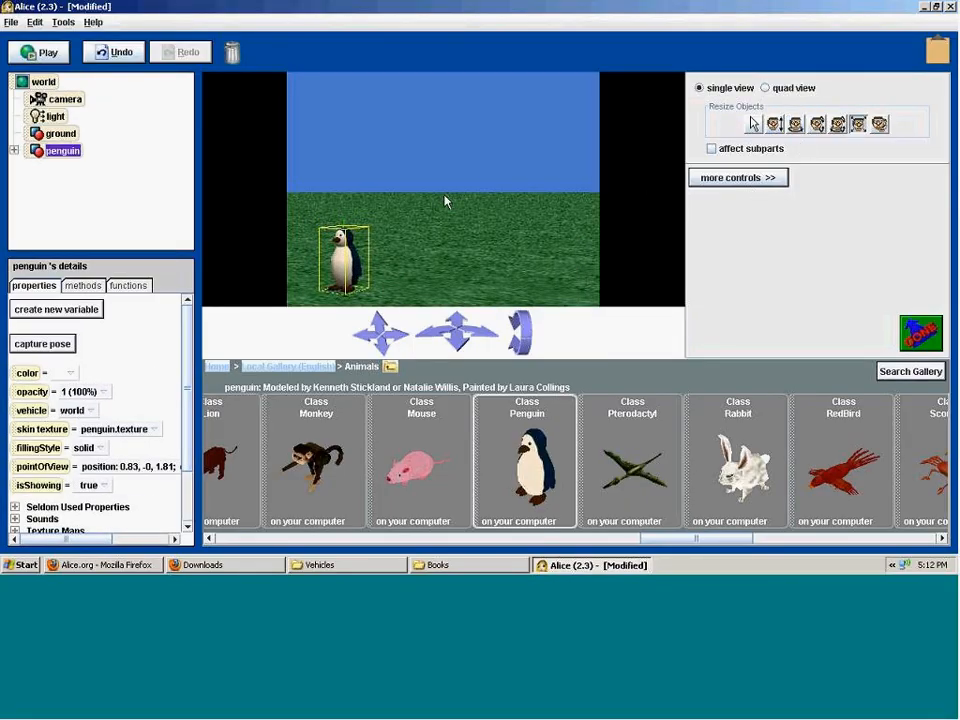
left_click_drag(345, 262, 368, 266)
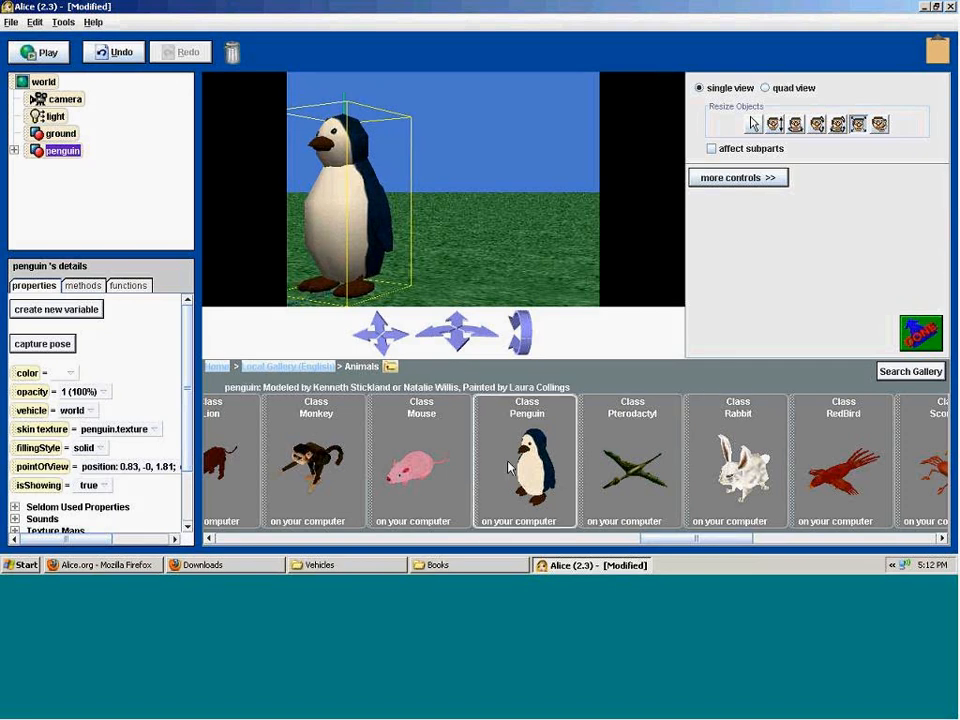
- Open the Monkey class information and add an instance of it to the world
left_click(313, 462)
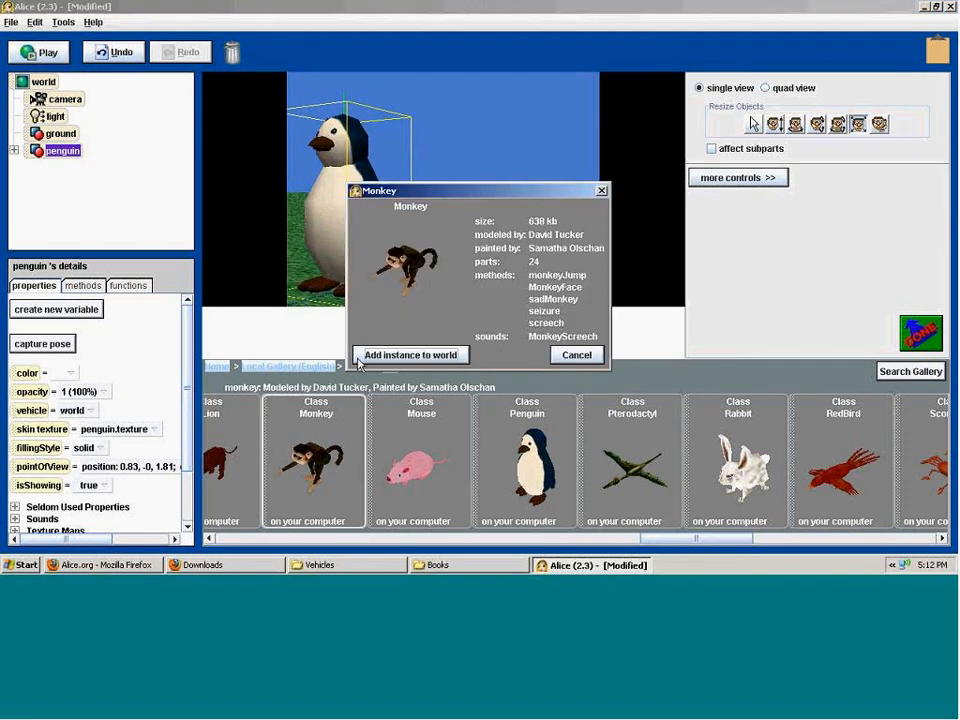
left_click_drag(438, 203, 524, 203)
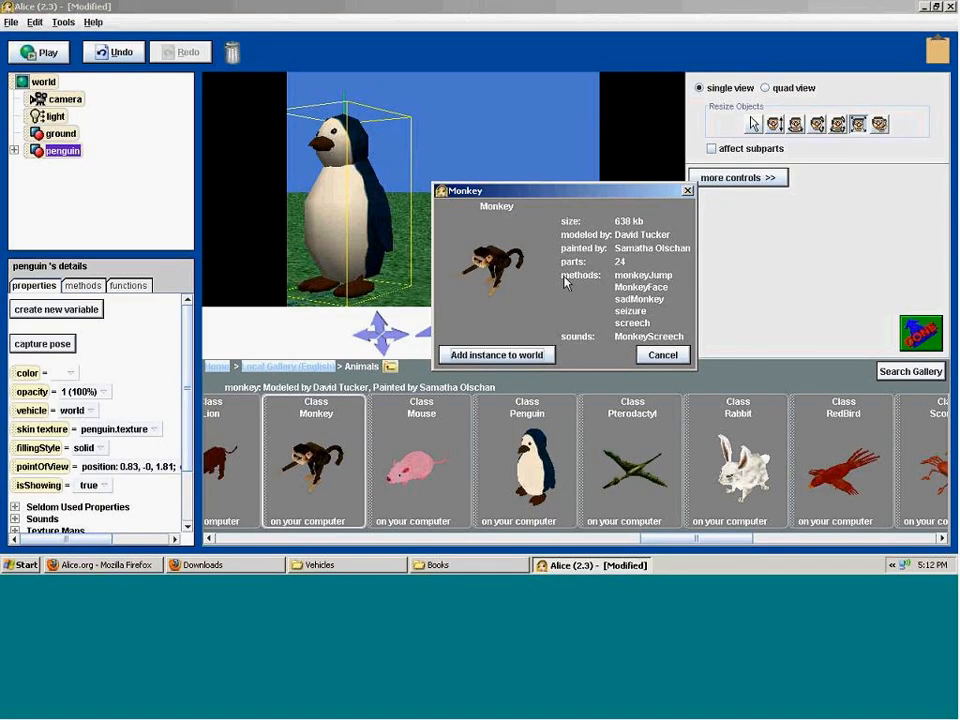
left_click(497, 355)
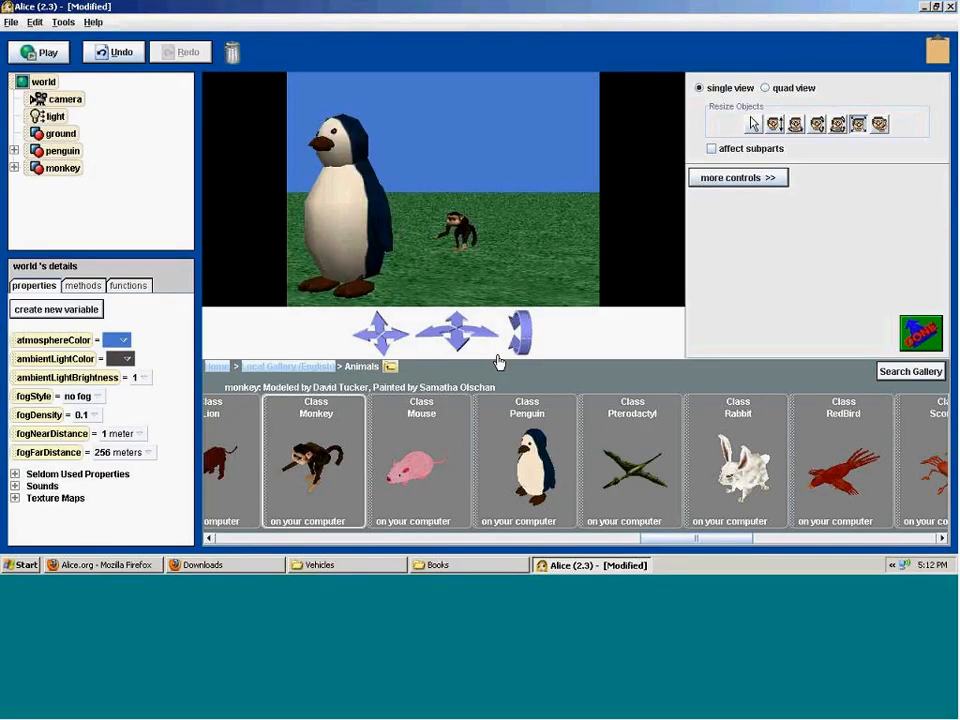
- Delete the monkey from the world and view the Monkey class information without adding another instance
right_click(466, 229)
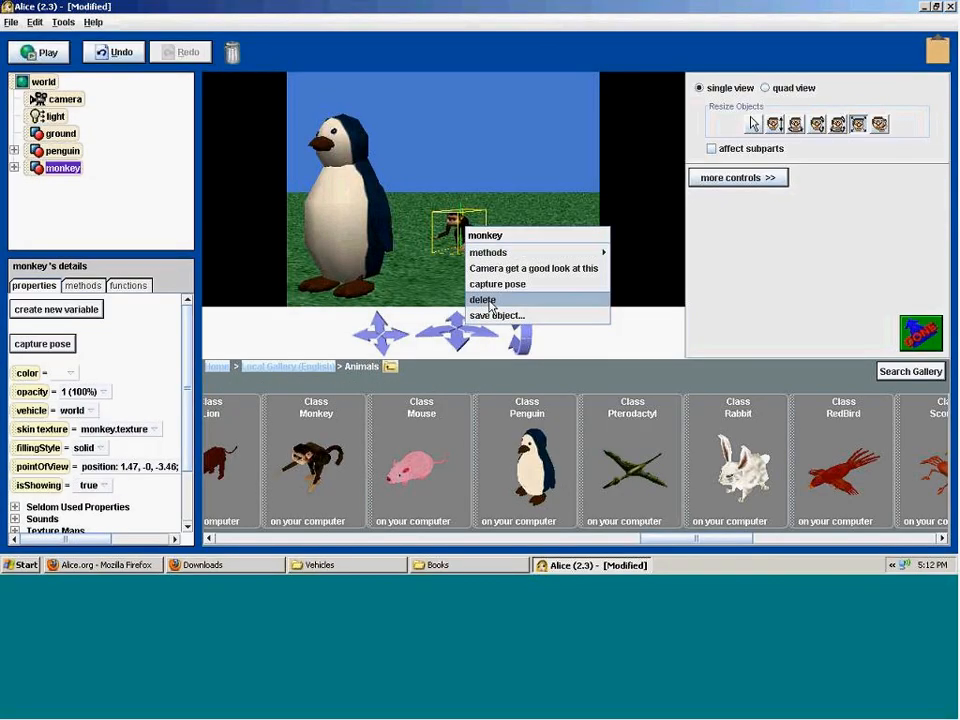
left_click(483, 299)
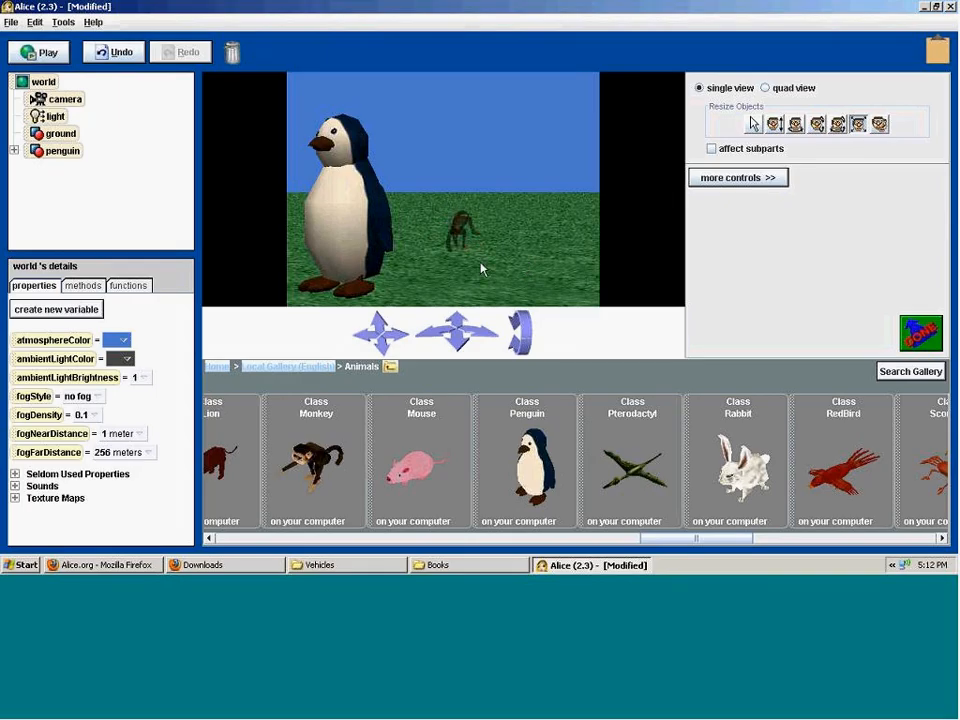
left_click(315, 458)
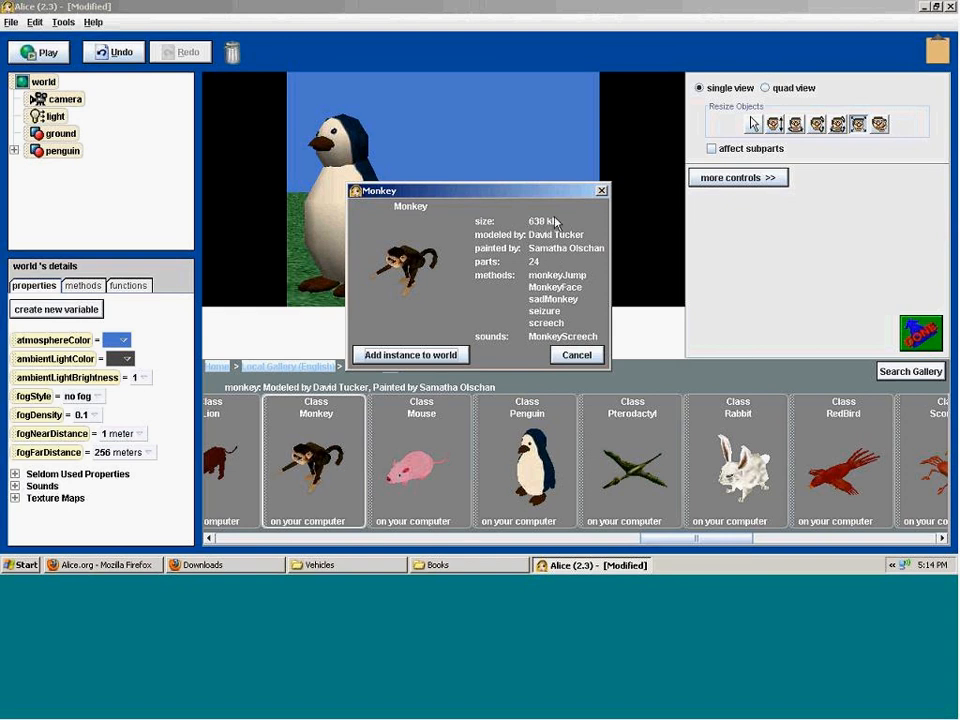
left_click(576, 355)
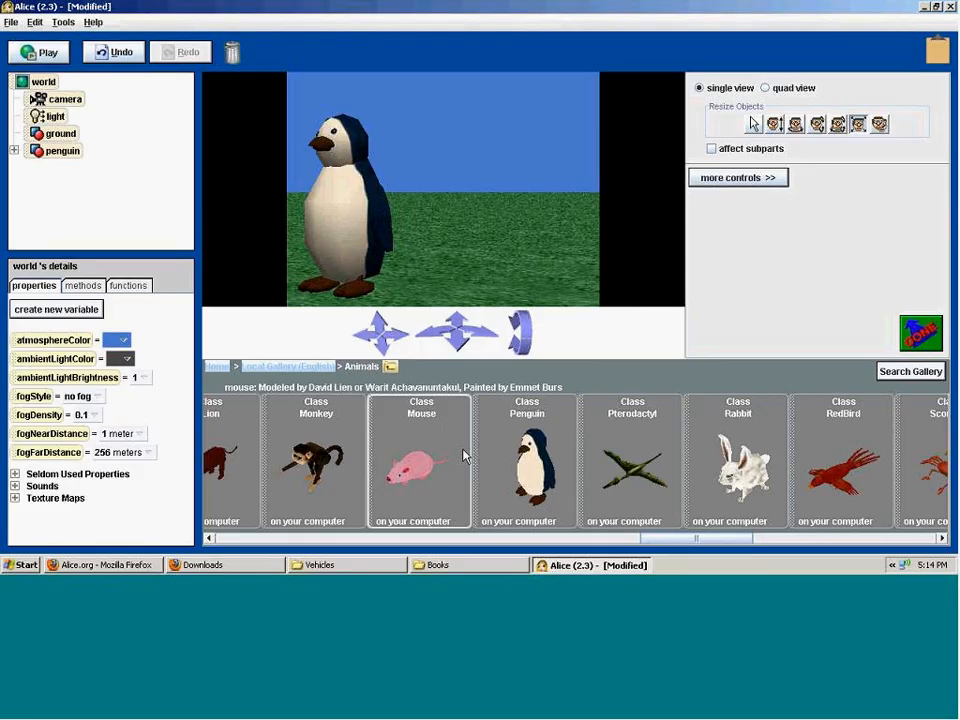
- Turn the penguin to face the right side of the scene, and slightly adjust its size and position
left_click_drag(660, 543, 632, 543)
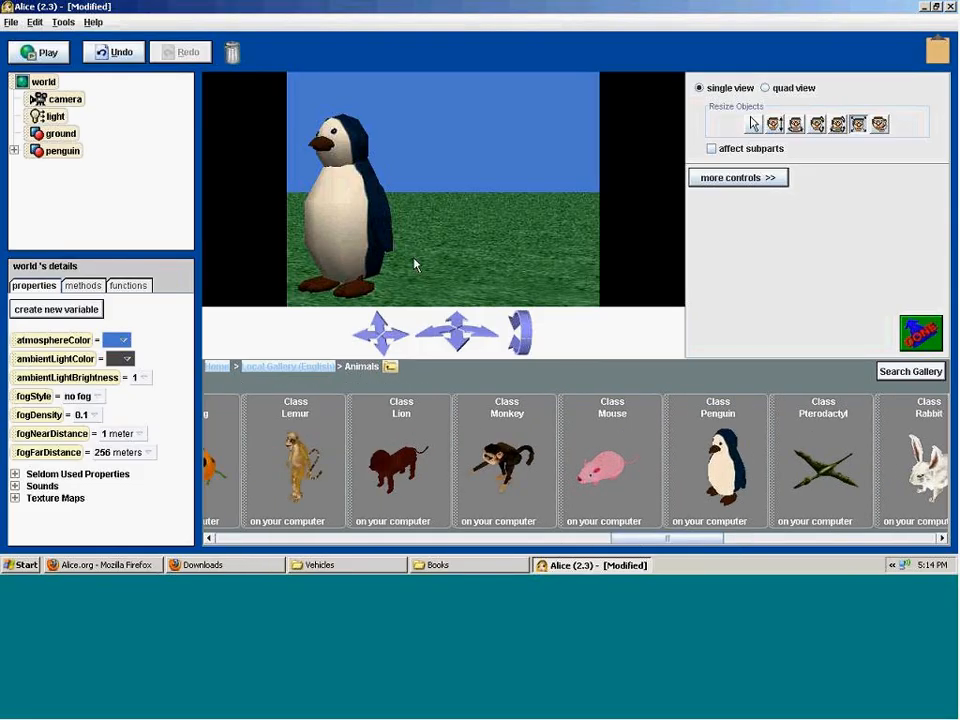
left_click(377, 231)
left_click(795, 124)
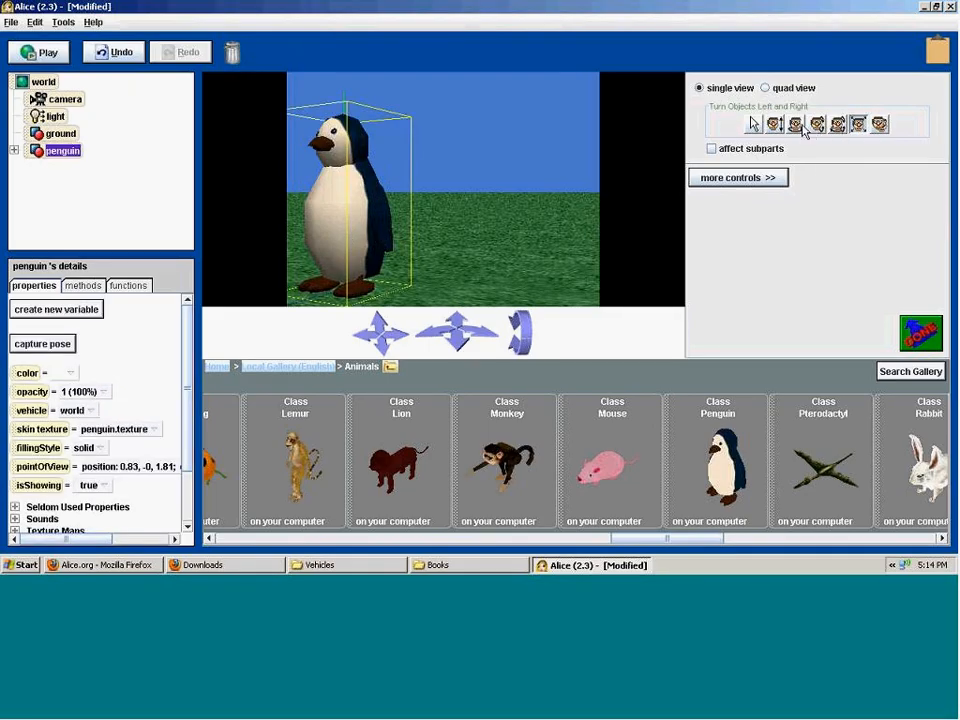
left_click_drag(322, 164, 390, 165)
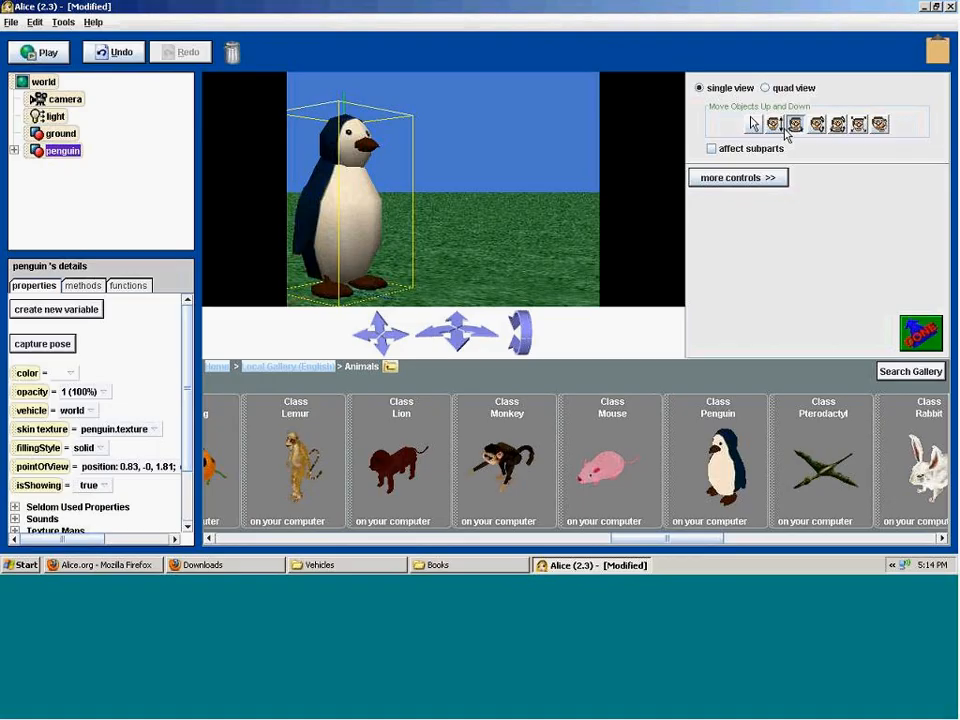
left_click(857, 124)
left_click_drag(369, 185, 455, 180)
left_click(754, 125)
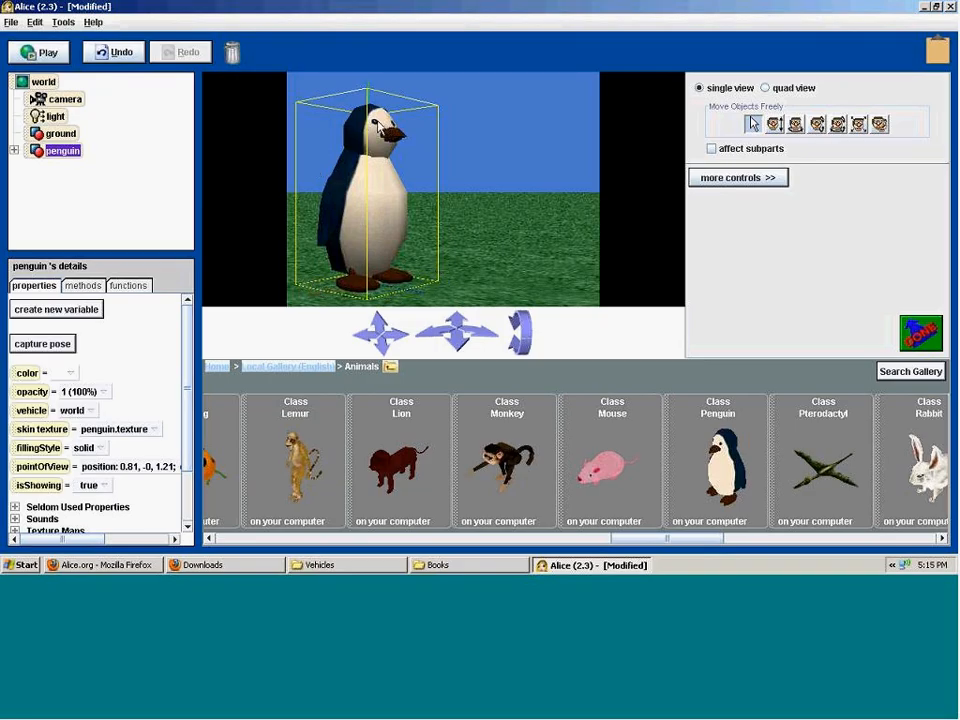
- Add a mouse from the Animals gallery to the ground beside the penguin and move it out of sight behind the penguin
left_click_drag(605, 465, 478, 255)
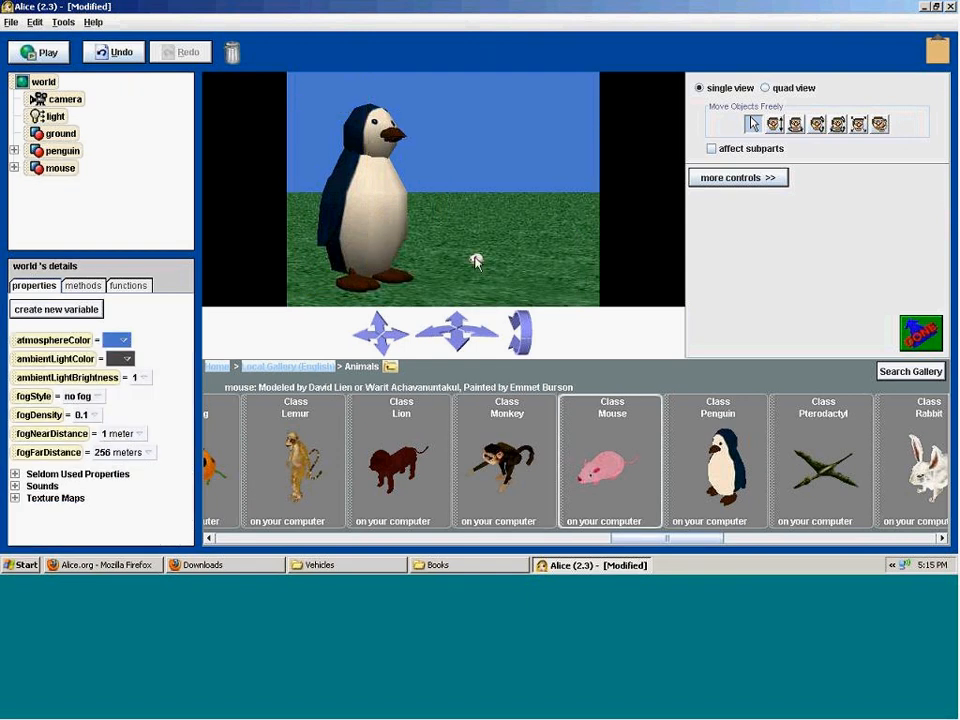
left_click(476, 260)
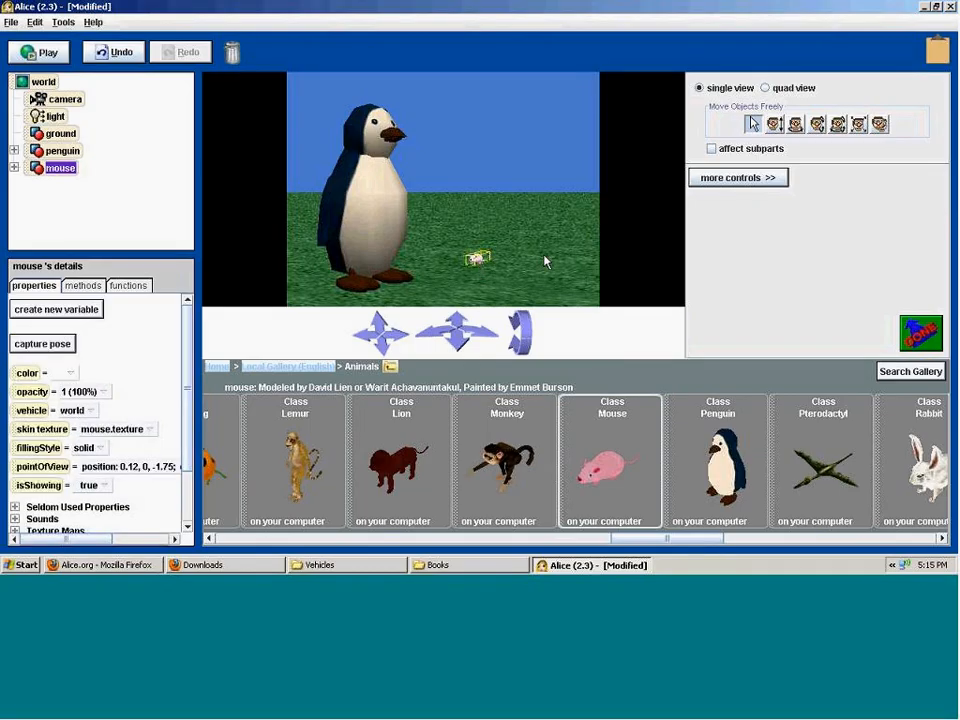
left_click(380, 222)
left_click(476, 262)
left_click_drag(475, 261, 372, 257)
- Try moving the camera sideways to see the mouse behind the penguin, and undo the camera movement
mouse_move(394, 339)
left_mouse_down()
mouse_move(451, 336)
mouse_move(385, 341)
left_mouse_up()
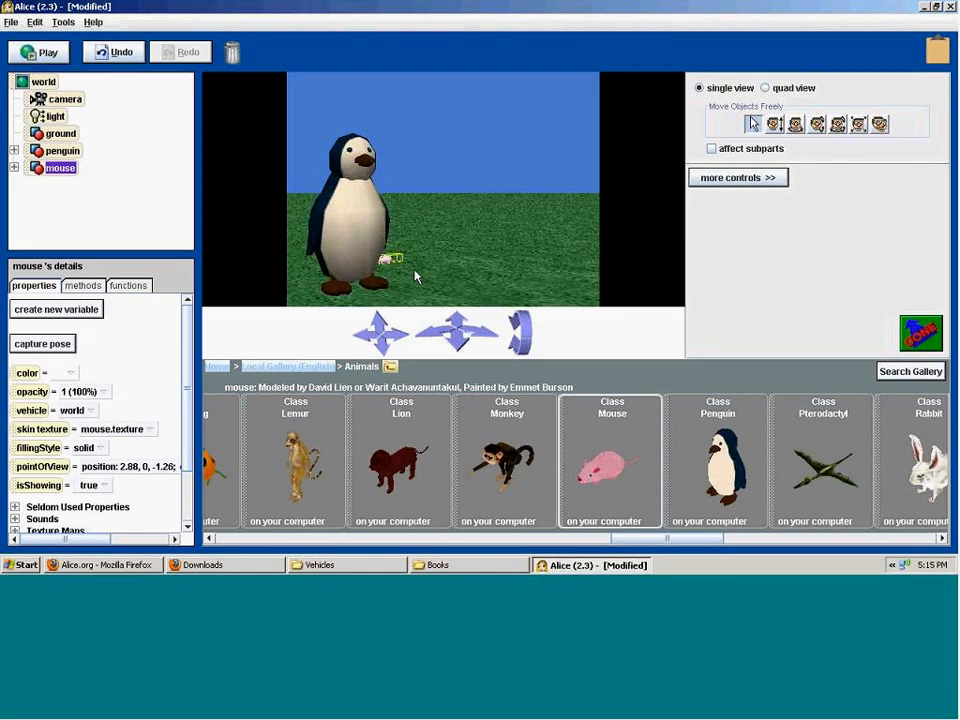
key("ctrl+z")
key("ctrl+z")
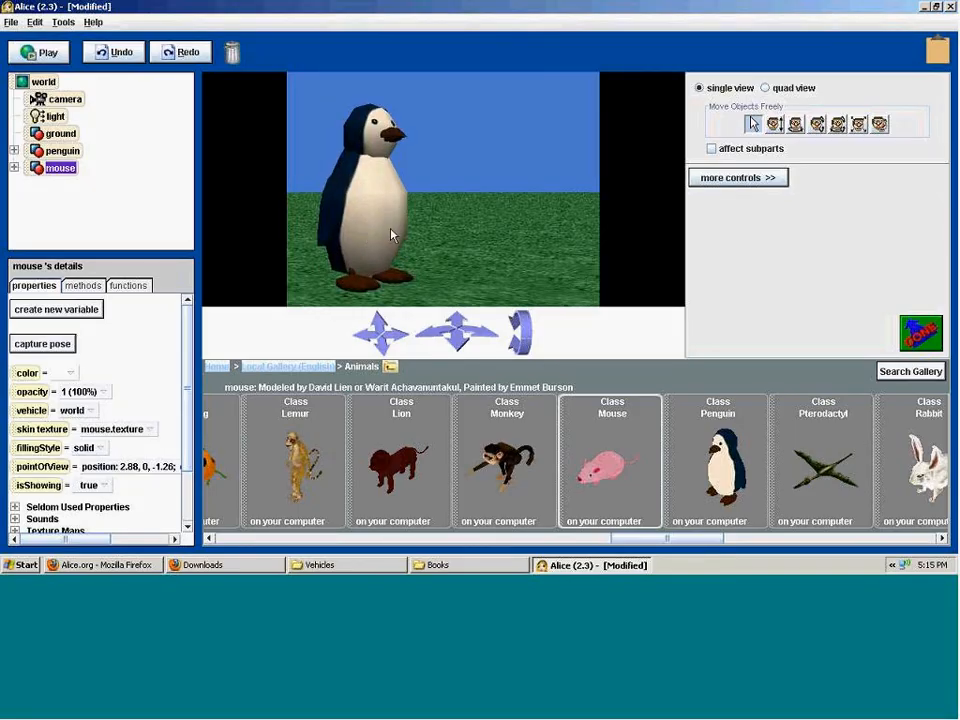
- Locate the hidden mouse by selecting it in the object tree and shifting the camera, and highlight the penguin and the ground for comparison
left_click(455, 160)
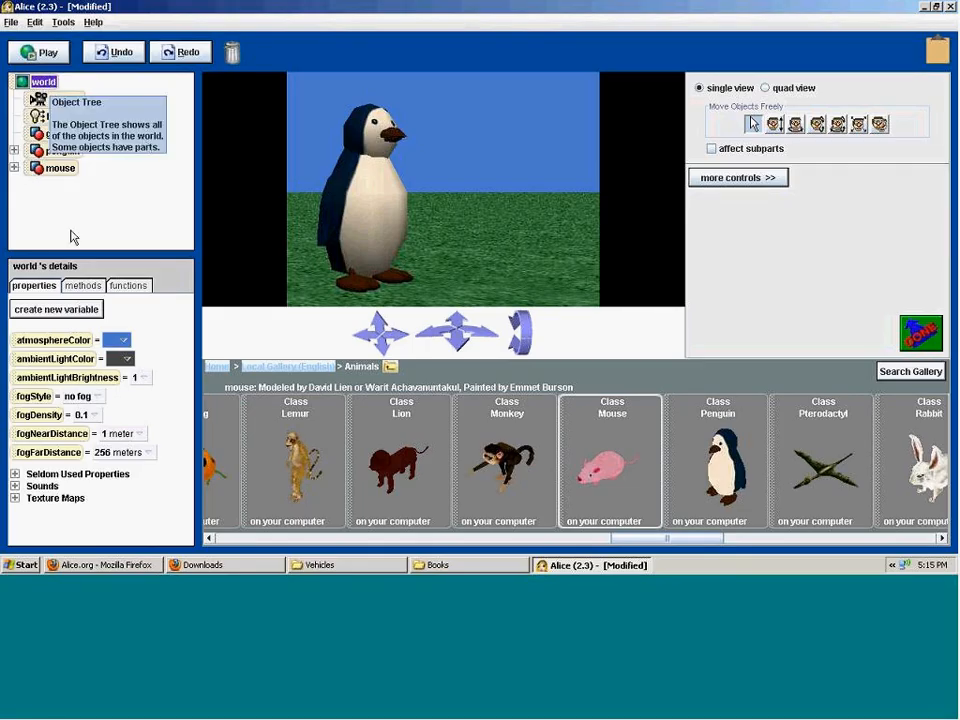
left_click(62, 170)
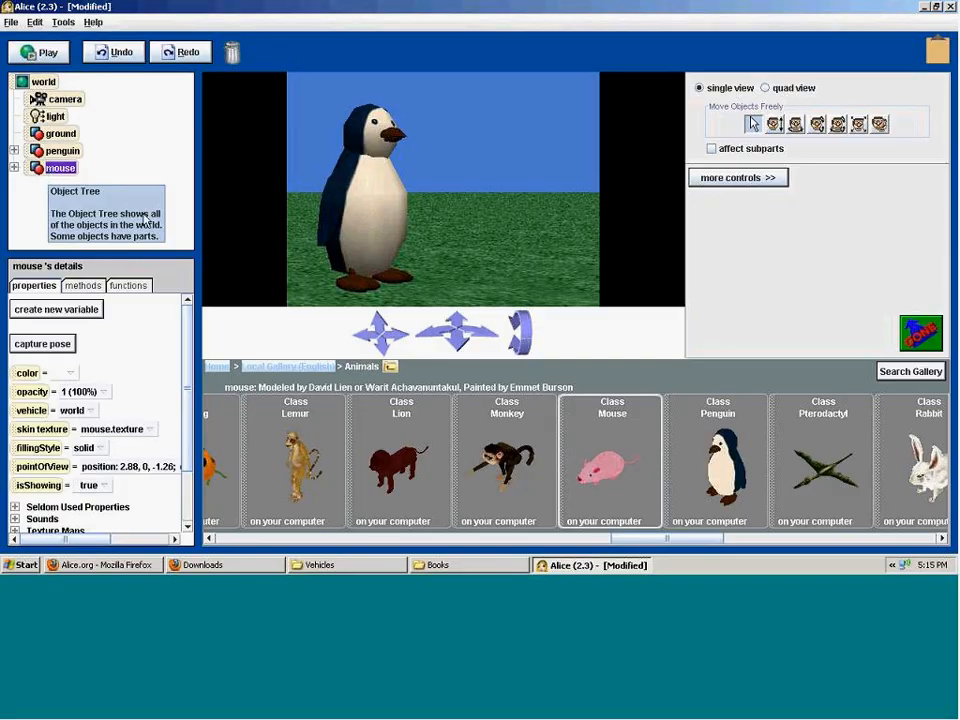
left_click_drag(381, 328, 442, 339)
left_click_drag(438, 340, 377, 330)
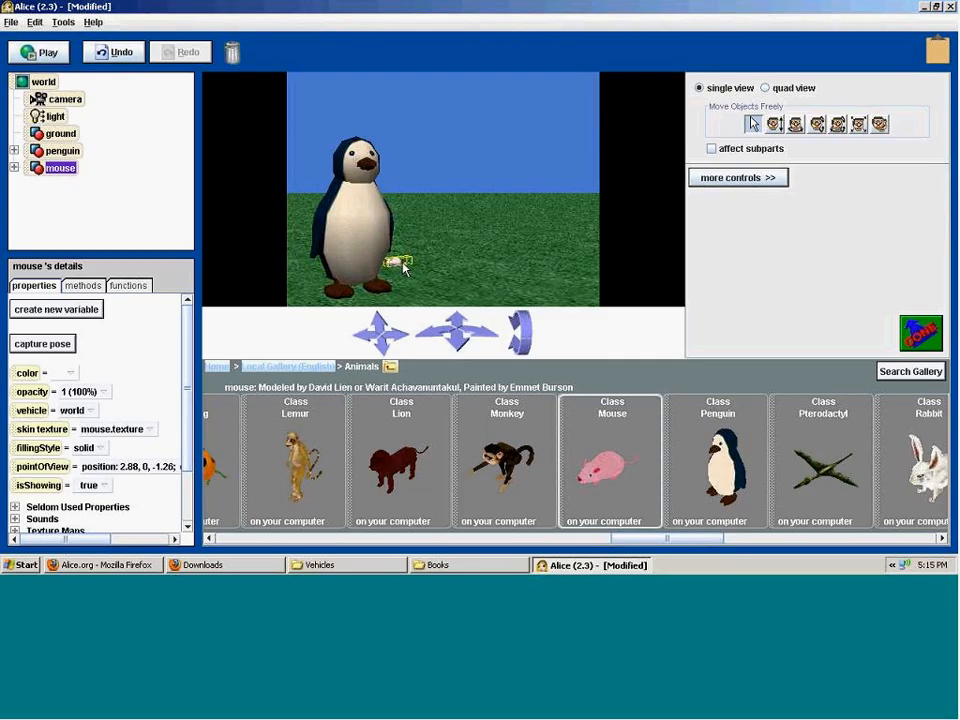
left_click(60, 151)
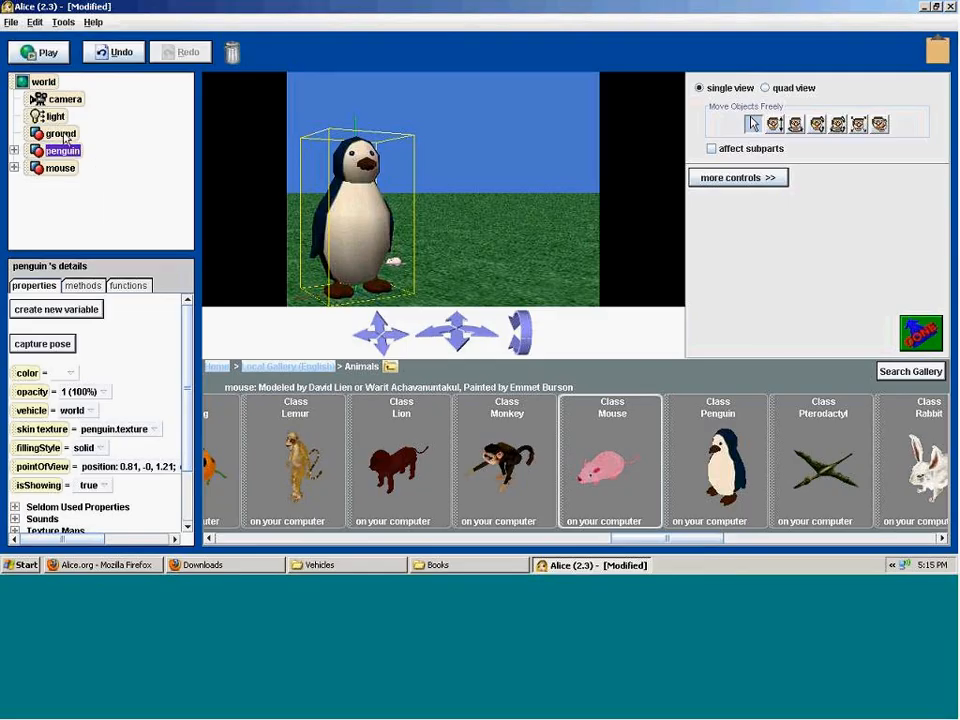
left_click(60, 134)
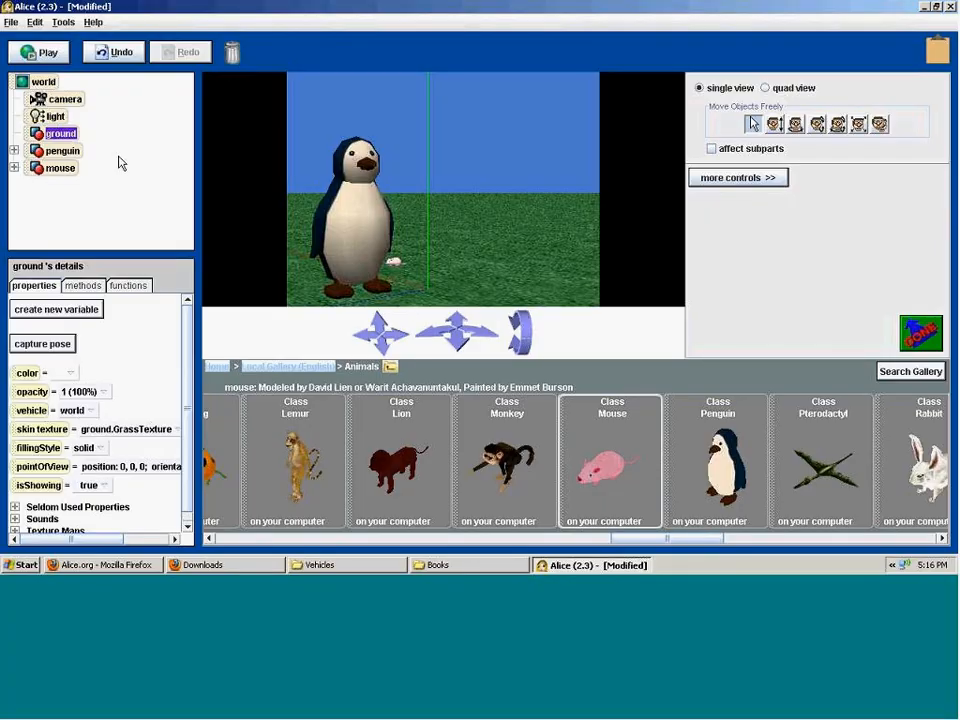
- Delete the mouse from the world and reposition the camera so the whole penguin is near the centre of the view
left_click(395, 262)
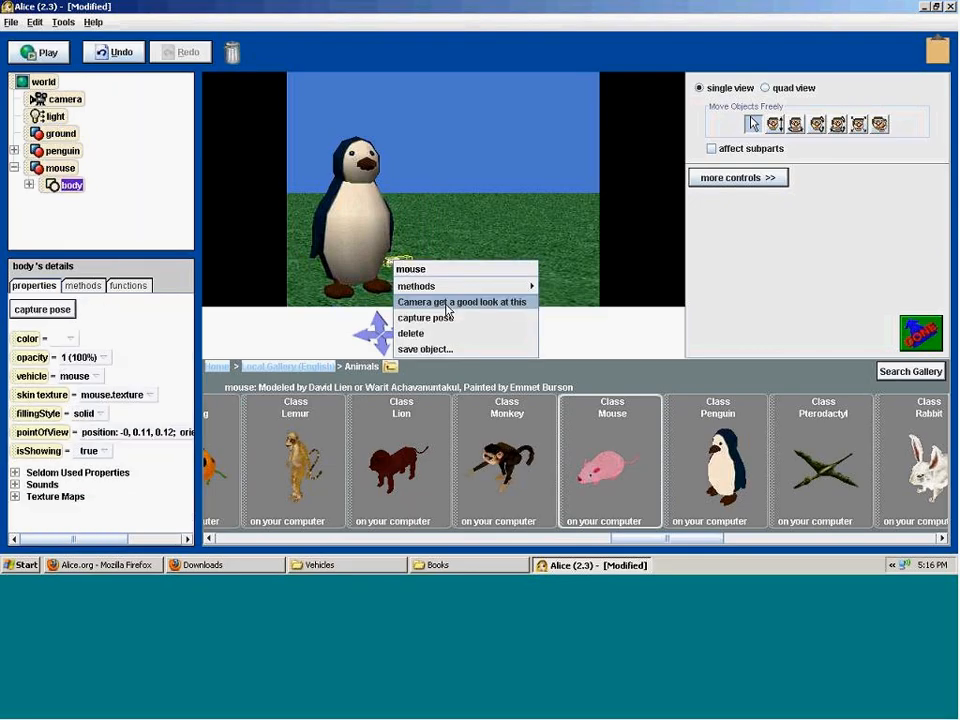
left_click(412, 333)
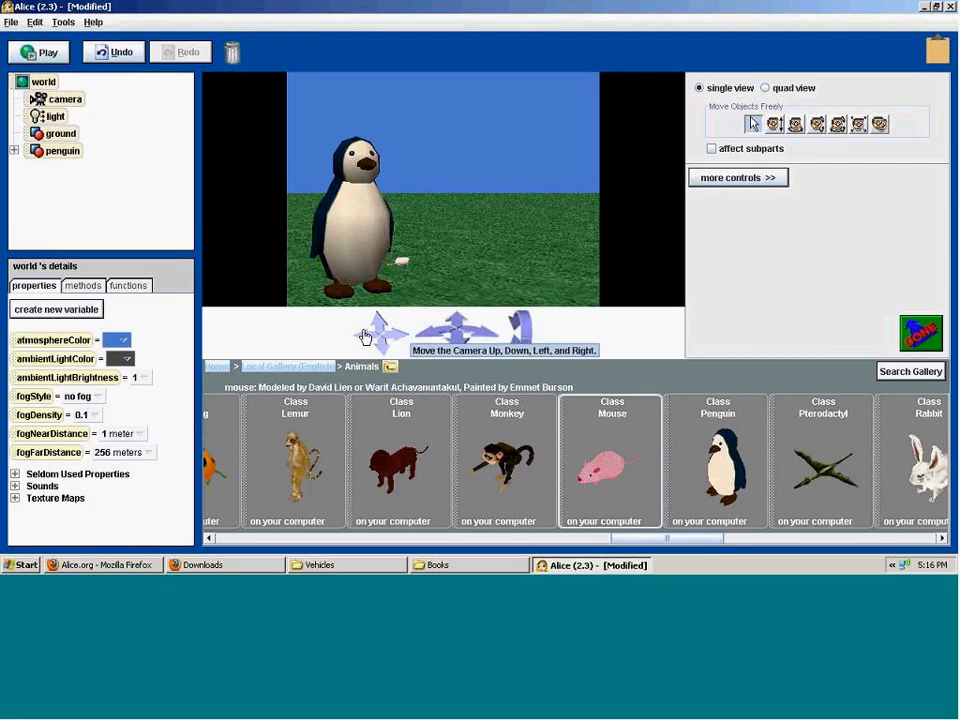
mouse_move(380, 333)
left_mouse_down()
mouse_move(395, 335)
mouse_move(379, 356)
left_mouse_up()
left_click_drag(462, 339, 515, 339)
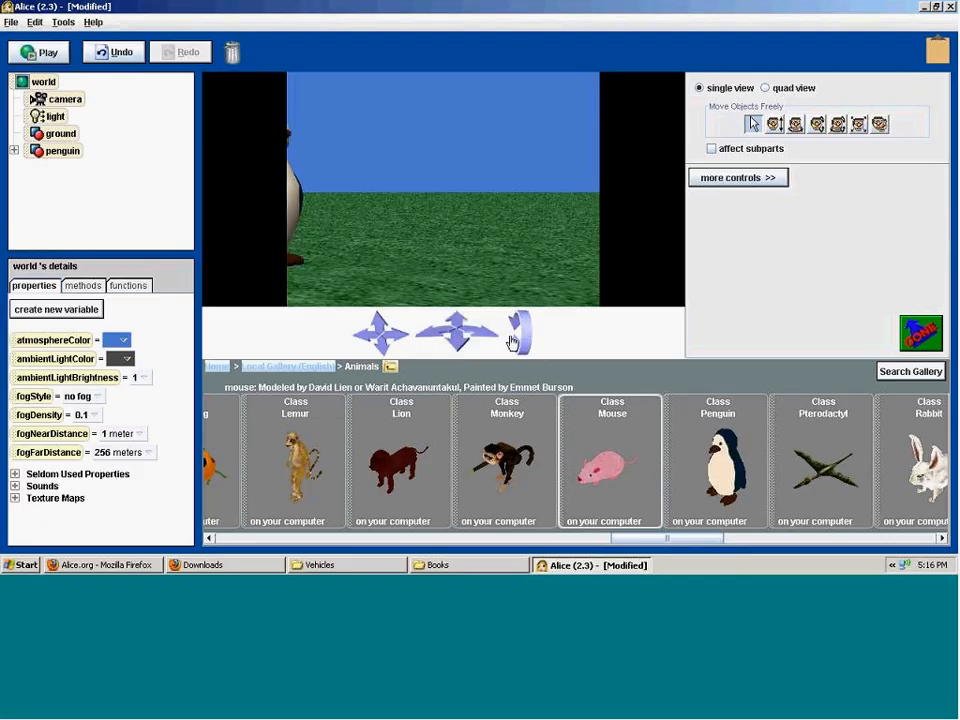
left_click_drag(366, 341, 349, 336)
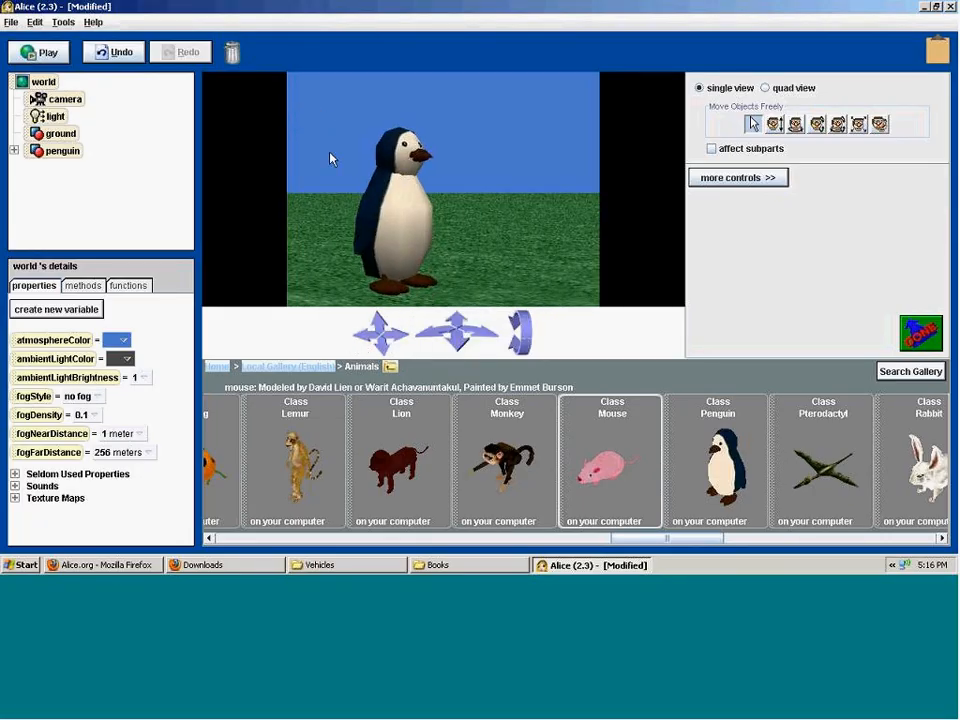
- Rename the penguin object to Penny in the object tree
left_click(60, 152)
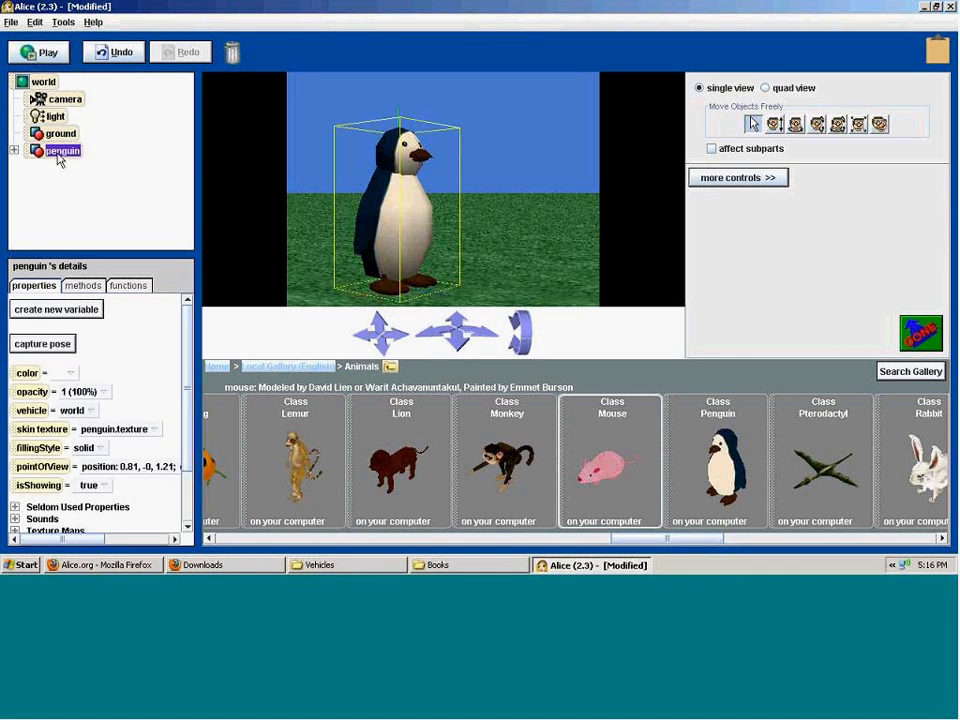
left_click(60, 152)
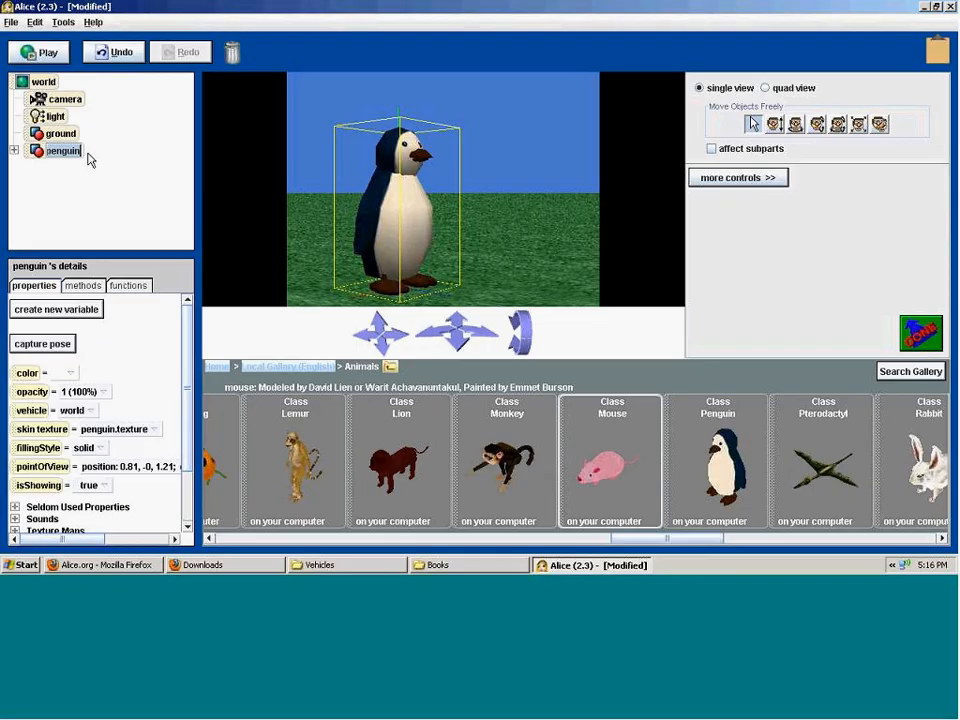
key("BackSpace")
type("Pe")
type("nguin")
key("BackSpace")
key("BackSpace")
key("BackSpace")
key("BackSpace")
type("ny")
key("Return")
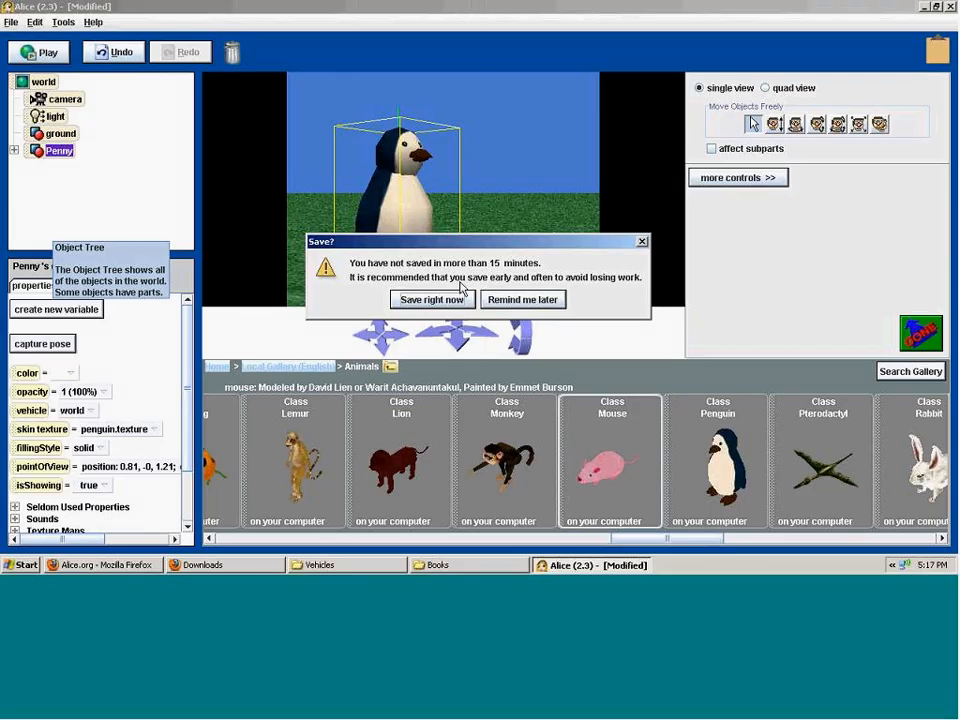
- Postpone the save reminder and save the world as a new version named PennyThePenguin_02.a2w
left_click(535, 300)
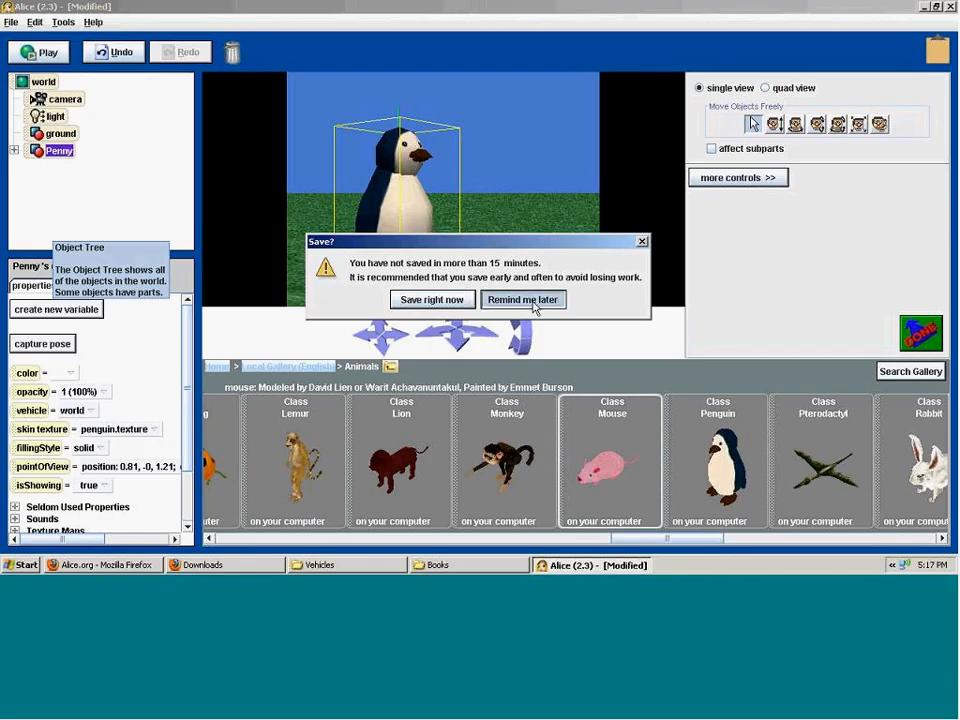
left_click(11, 21)
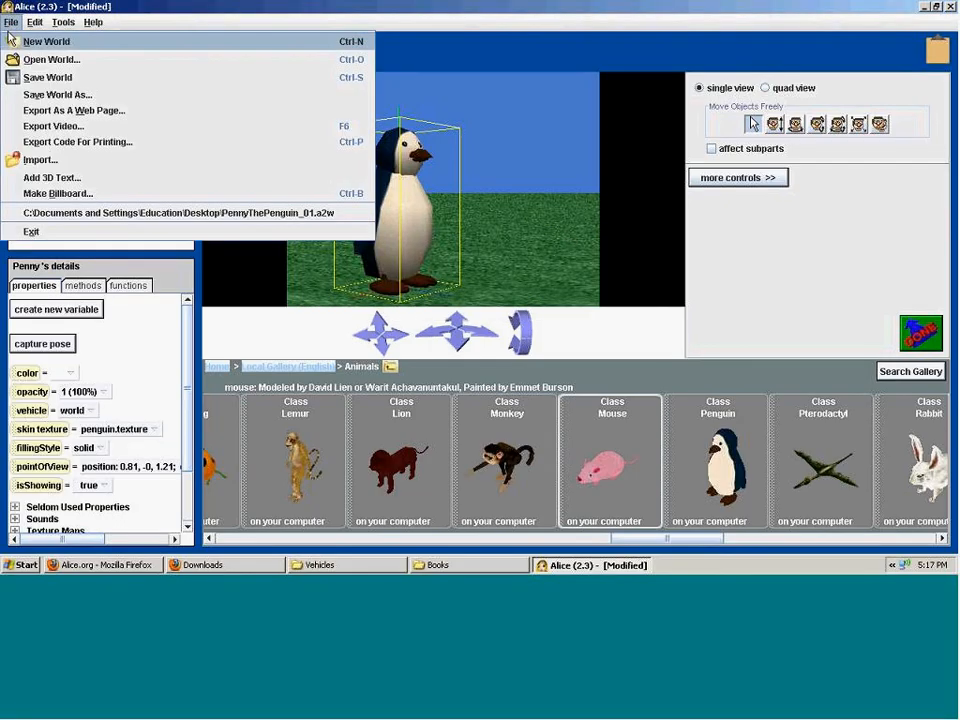
left_click(55, 95)
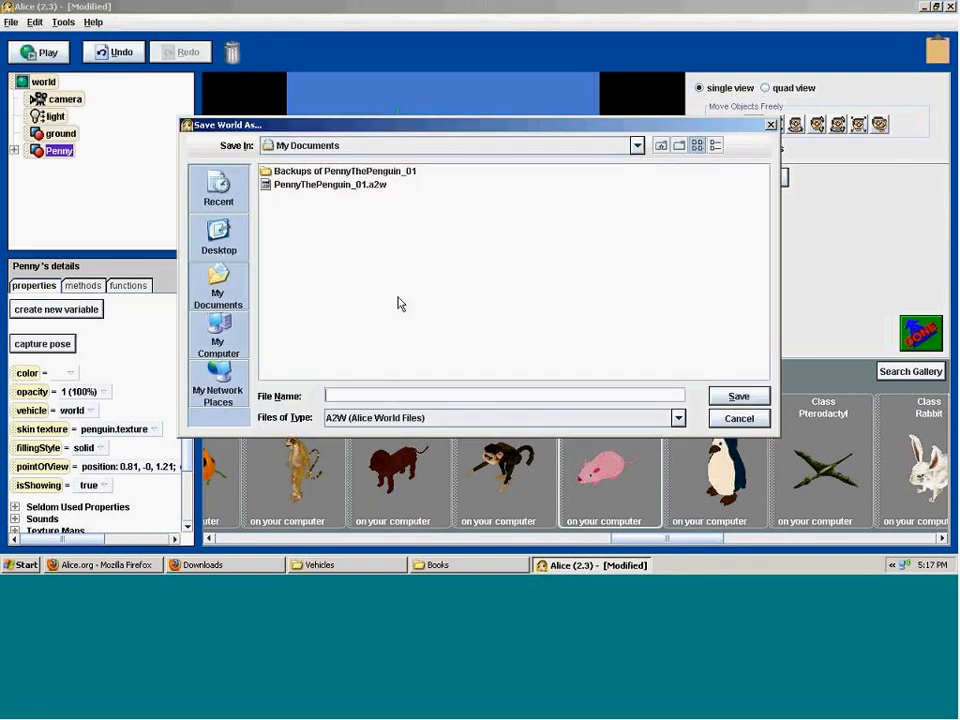
left_click(320, 189)
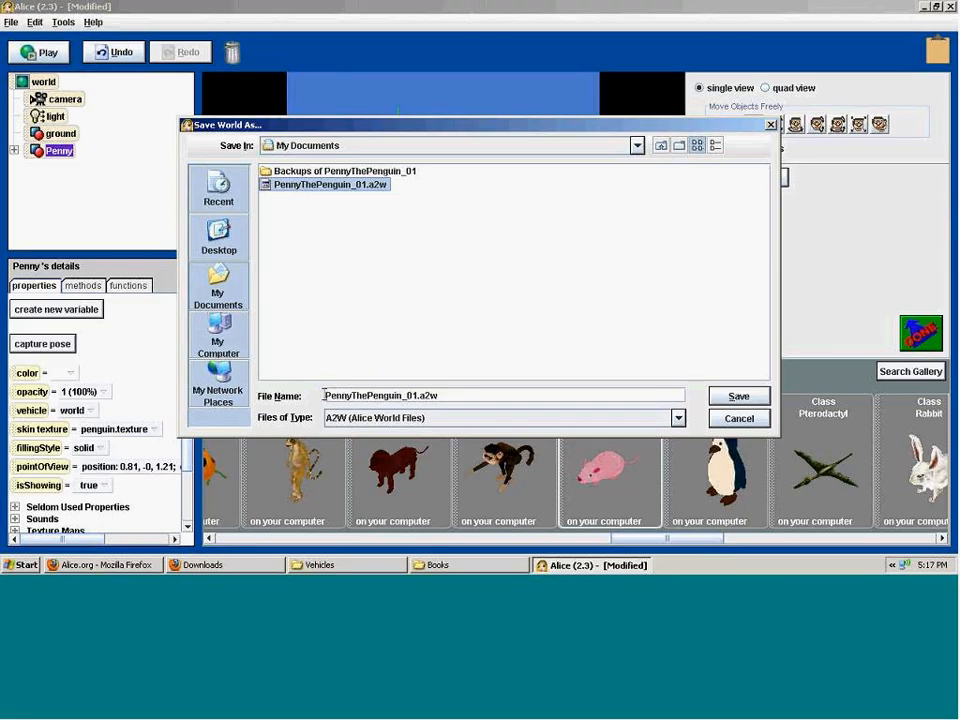
left_click(412, 395)
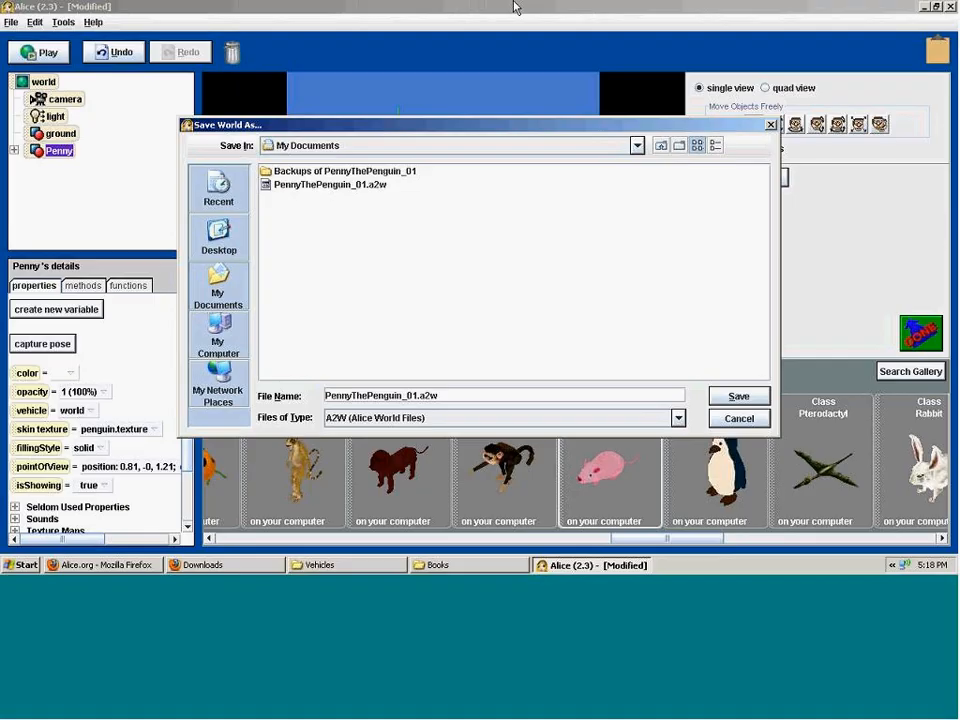
key("BackSpace")
left_click(737, 397)
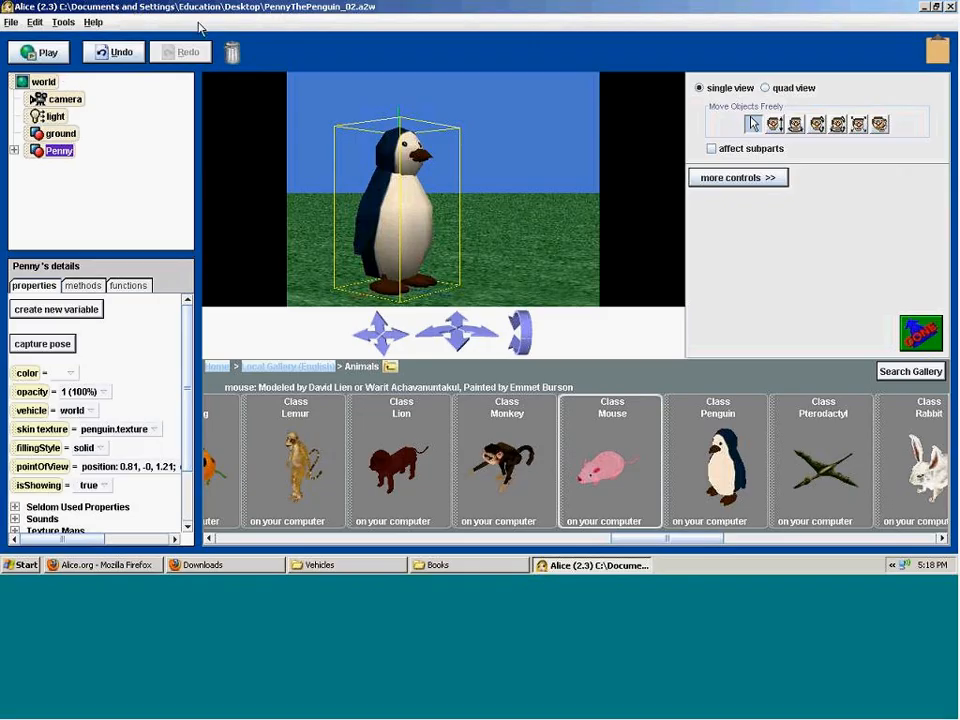
- Compare the ground and Penny by selecting each of them, and rename the ground object to grass
left_click(57, 136)
left_click(58, 151)
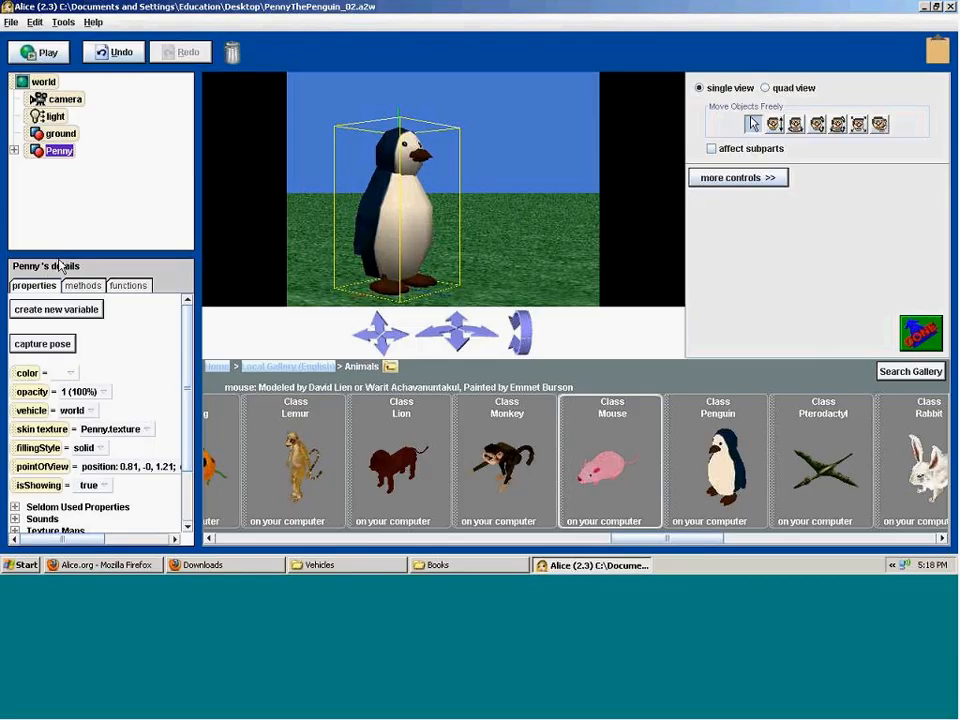
left_click(62, 134)
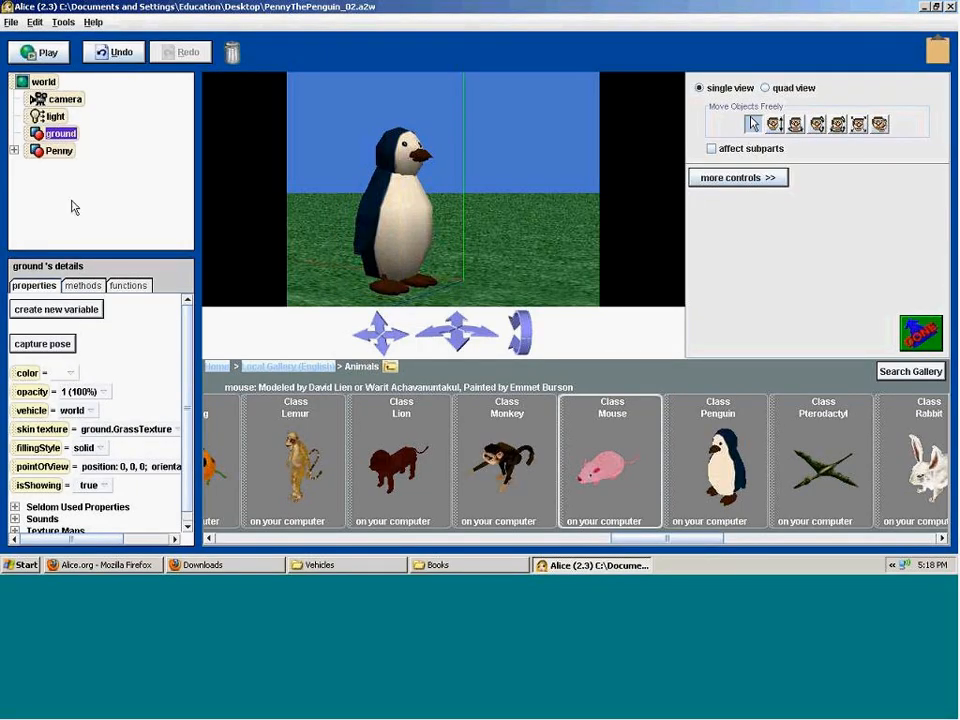
left_click(58, 151)
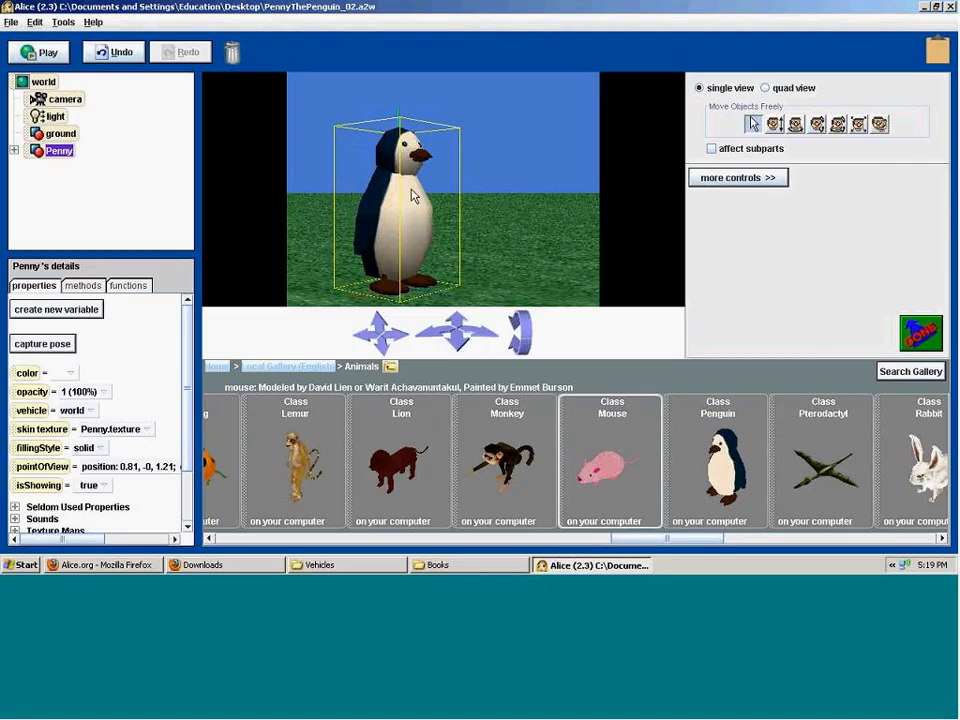
left_click(465, 230)
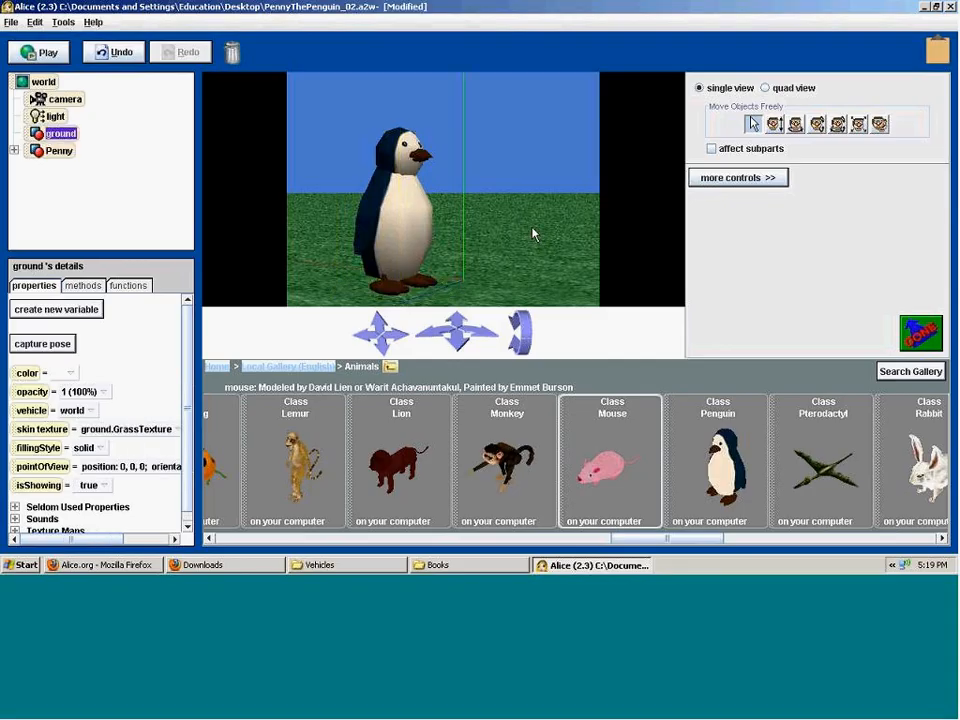
double_click(67, 134)
type("grass")
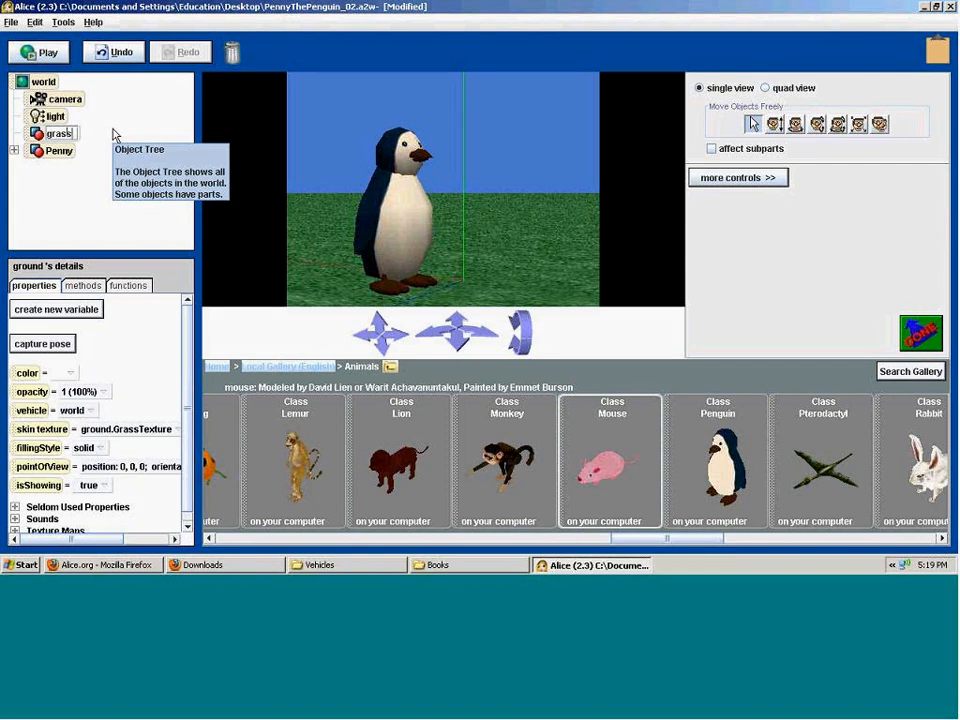
key("Return")
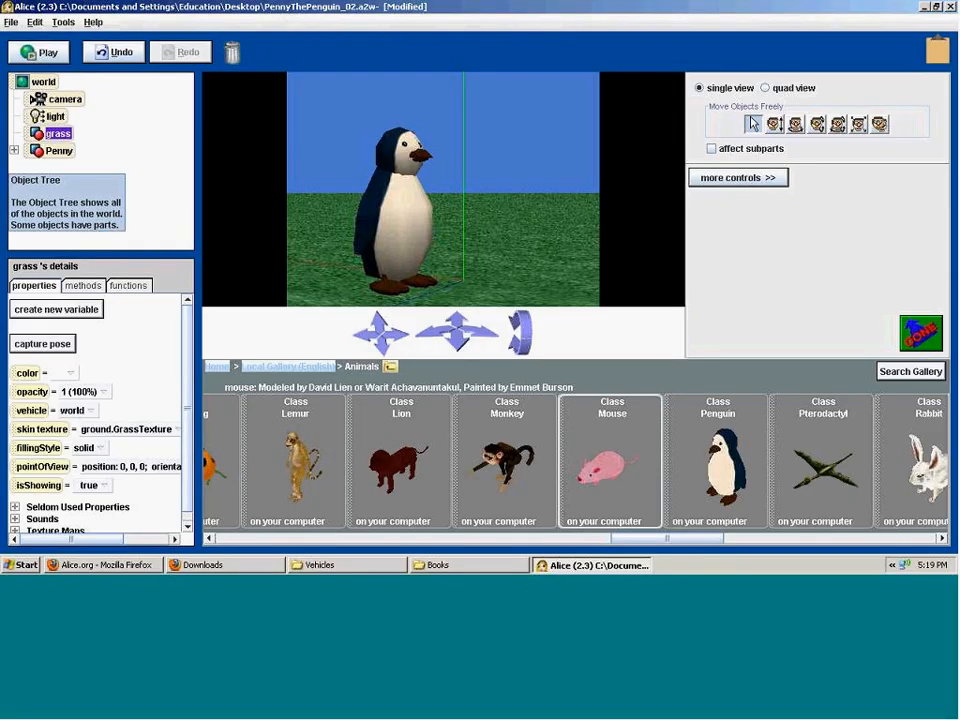
- Expand Penny's parts, try raising only the head with affect subparts enabled, undo the move and disable affect subparts
left_click(15, 152)
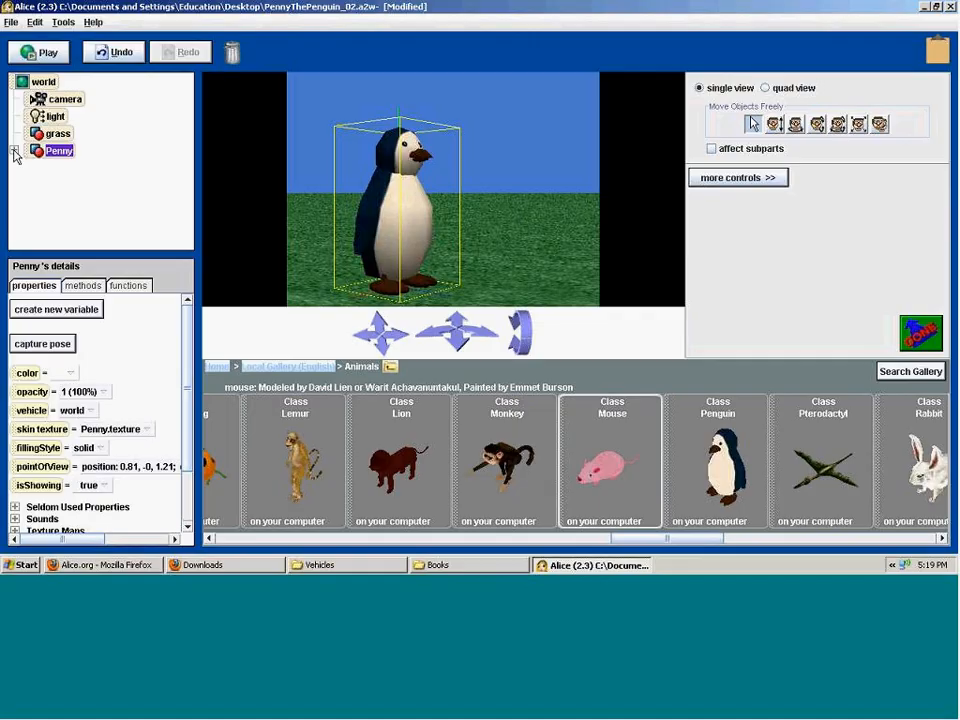
left_click(15, 152)
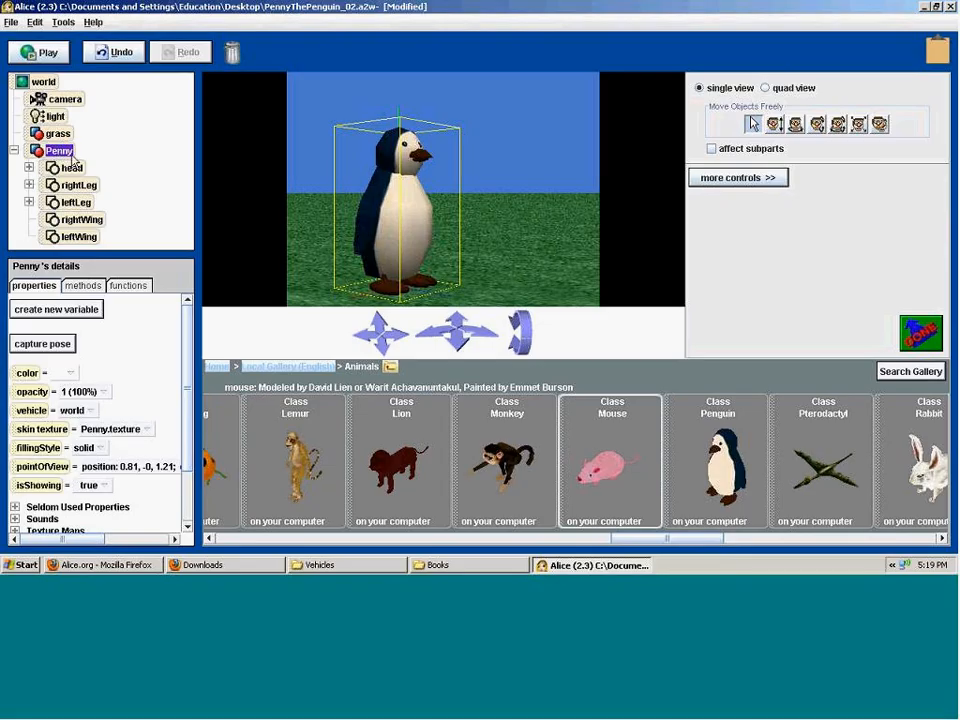
left_click(71, 169)
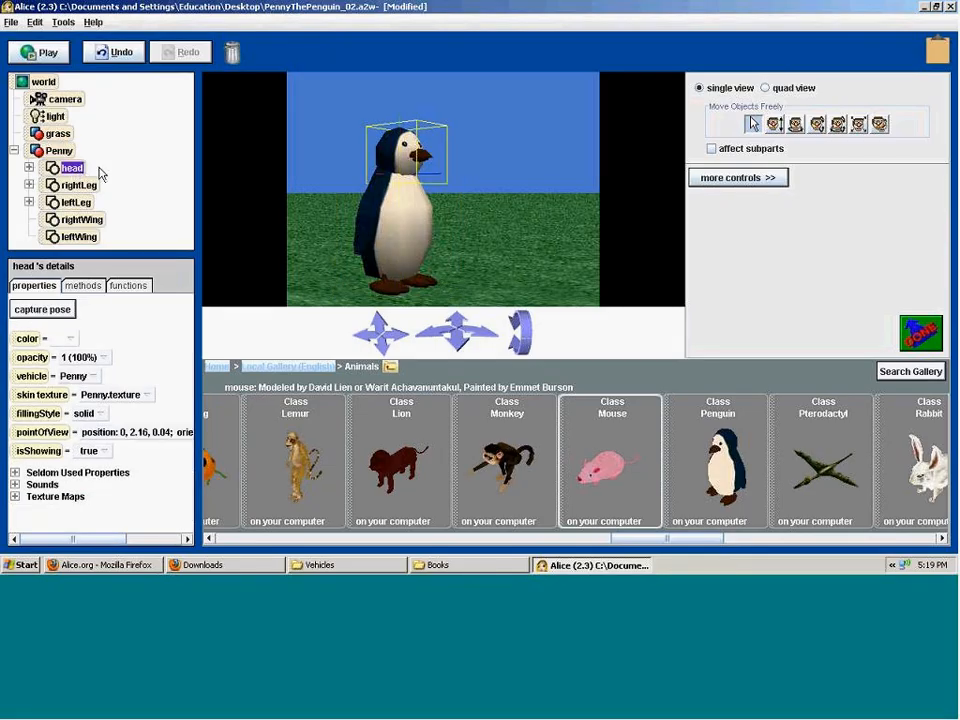
left_click(712, 148)
left_click(774, 124)
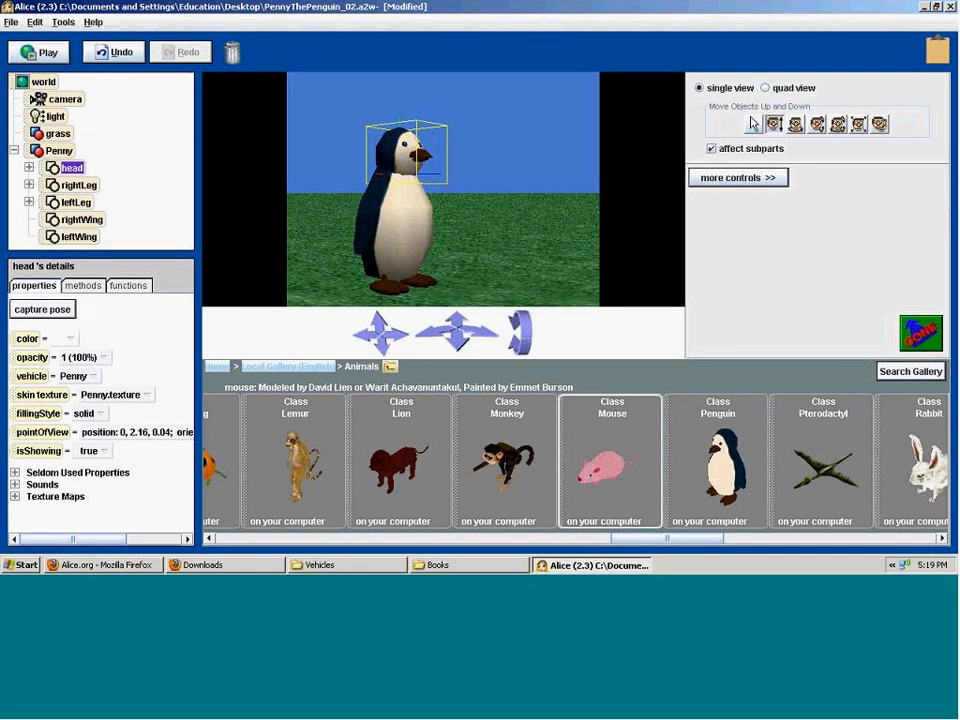
mouse_move(405, 150)
left_mouse_down()
mouse_move(405, 121)
mouse_move(387, 157)
left_mouse_up()
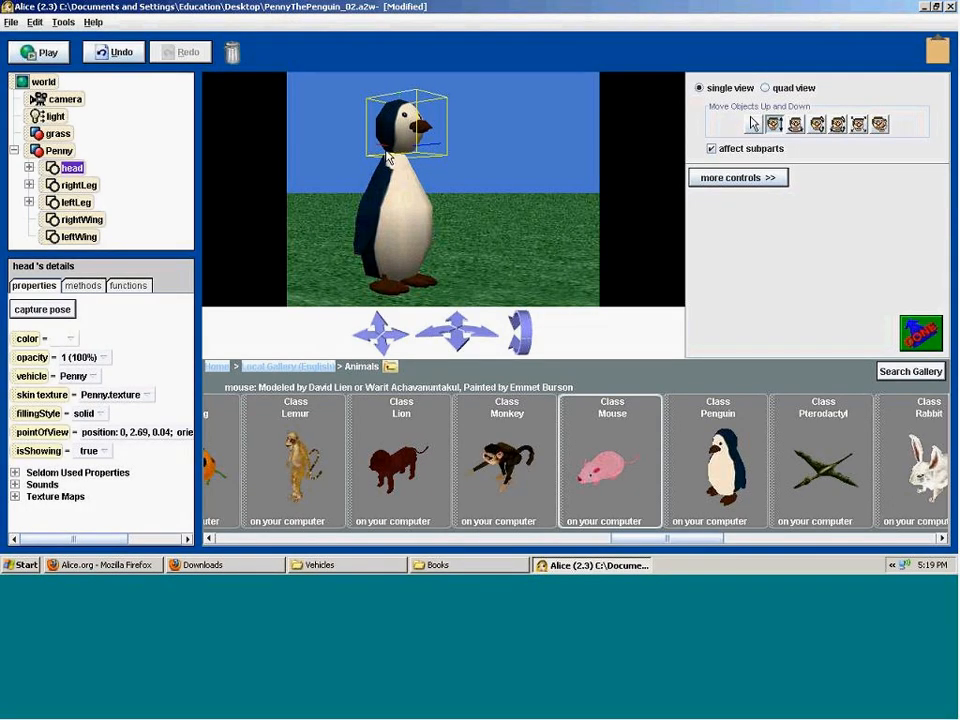
key("ctrl+z")
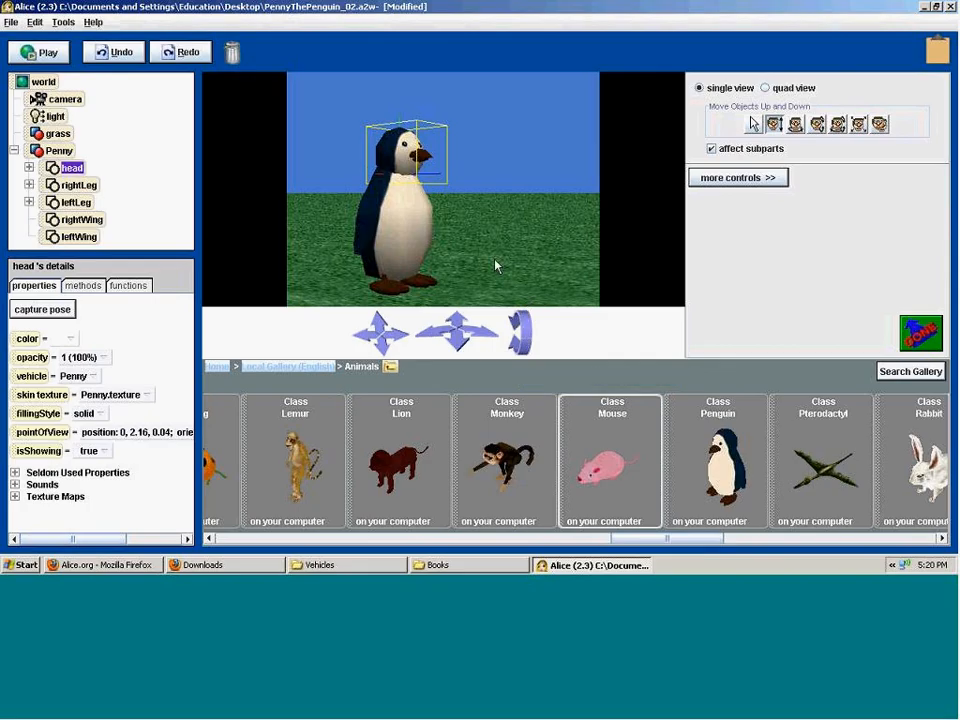
left_click(711, 148)
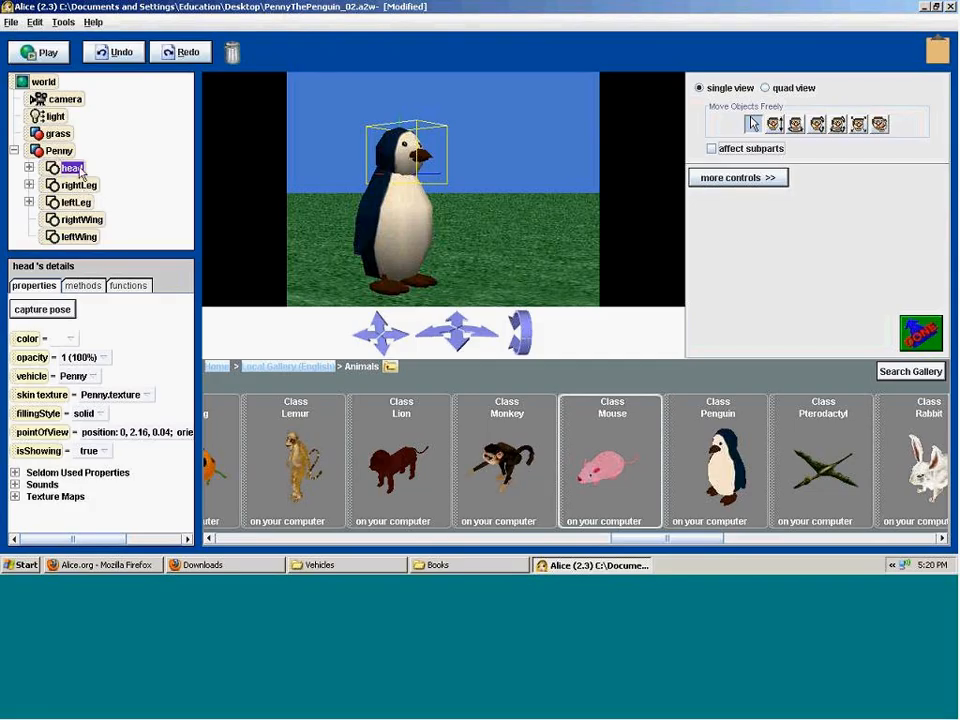
- Examine the upperBeak and lowerBeak parts inside Penny's head, compare them with the head and whole penguin, and collapse the parts
left_click(29, 168)
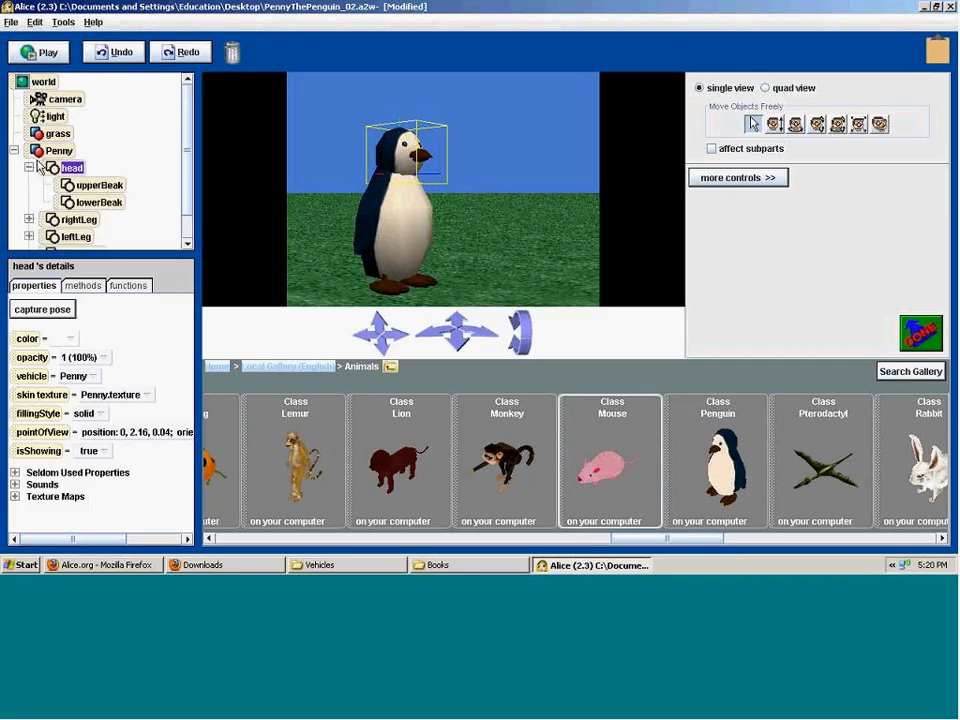
left_click(98, 185)
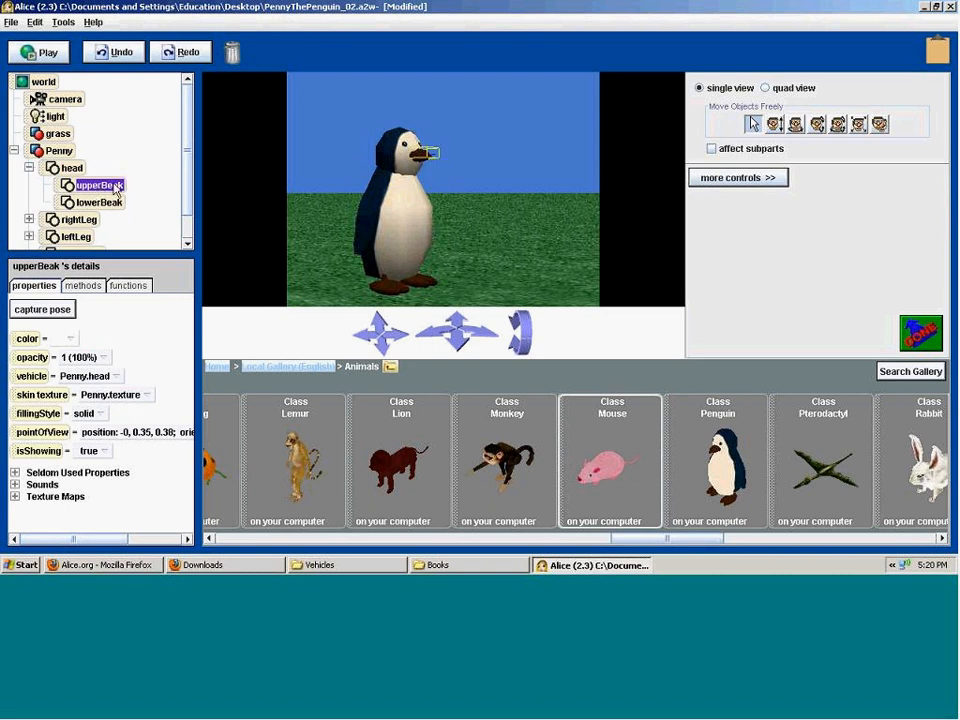
left_click(90, 205)
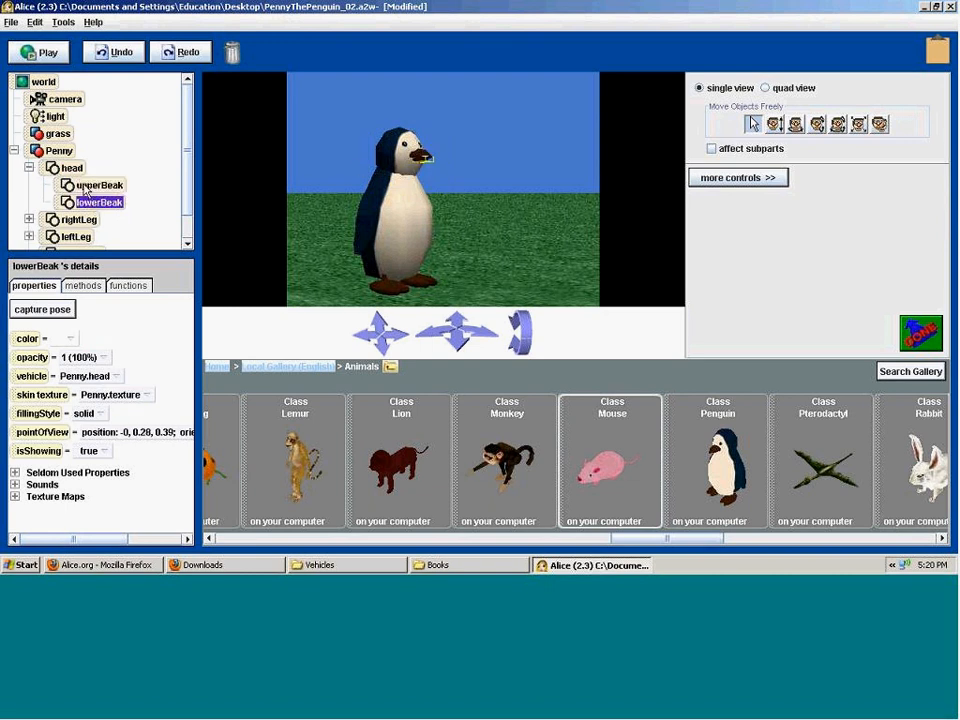
left_click(88, 186)
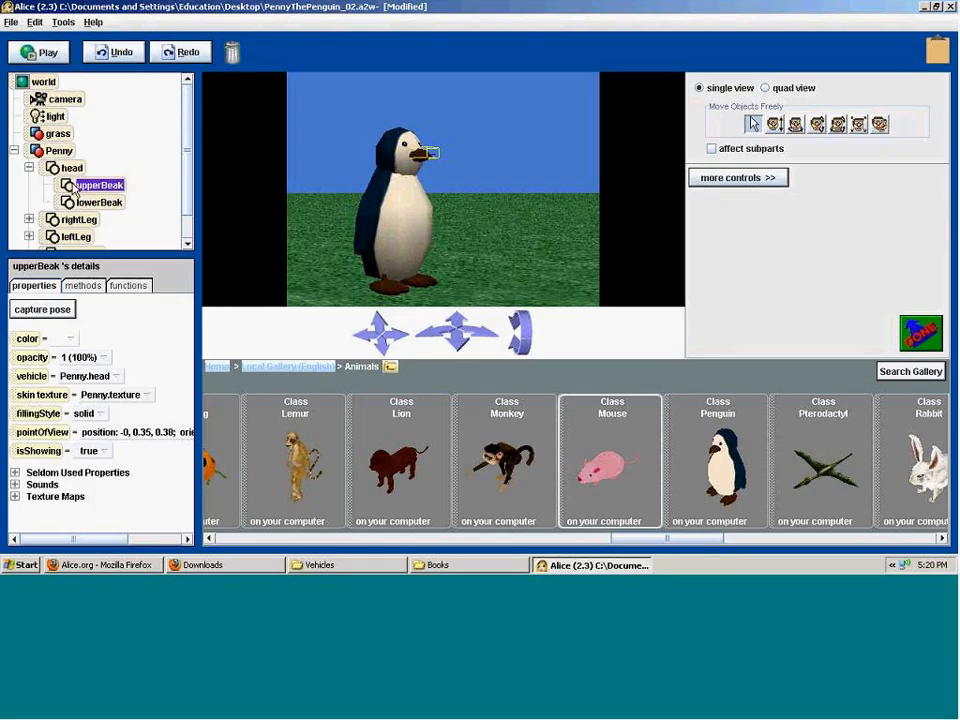
left_click(66, 169)
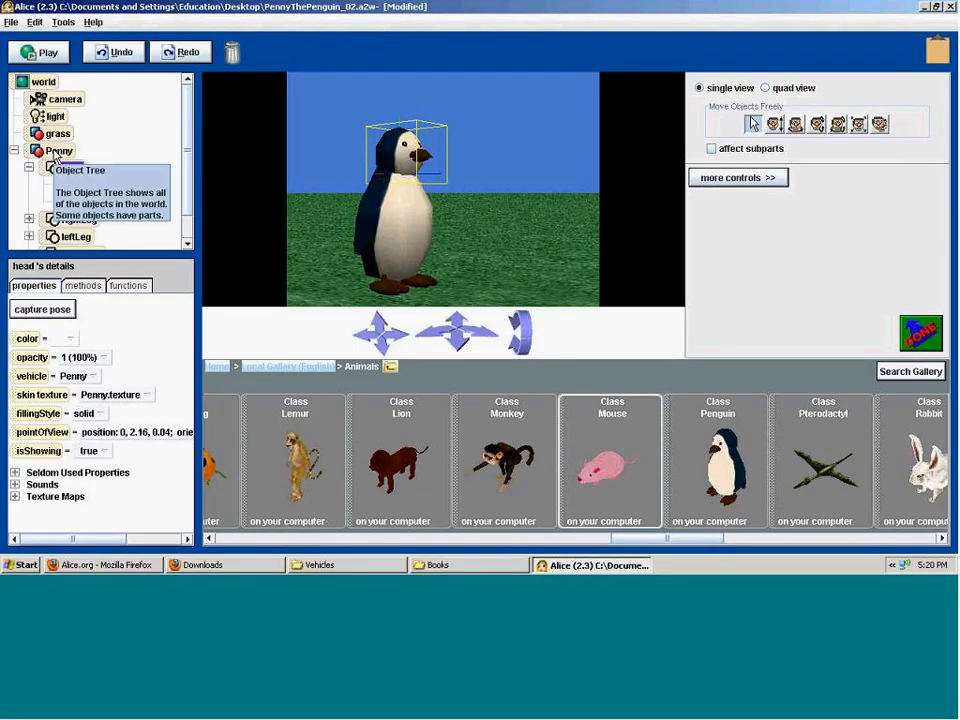
left_click(57, 152)
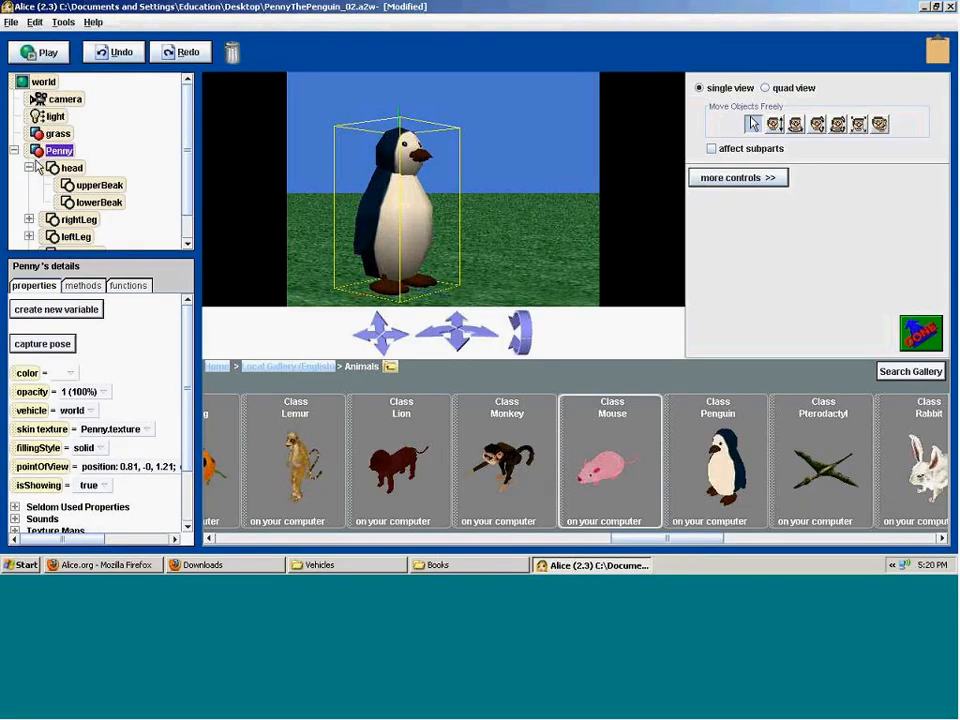
left_click(28, 167)
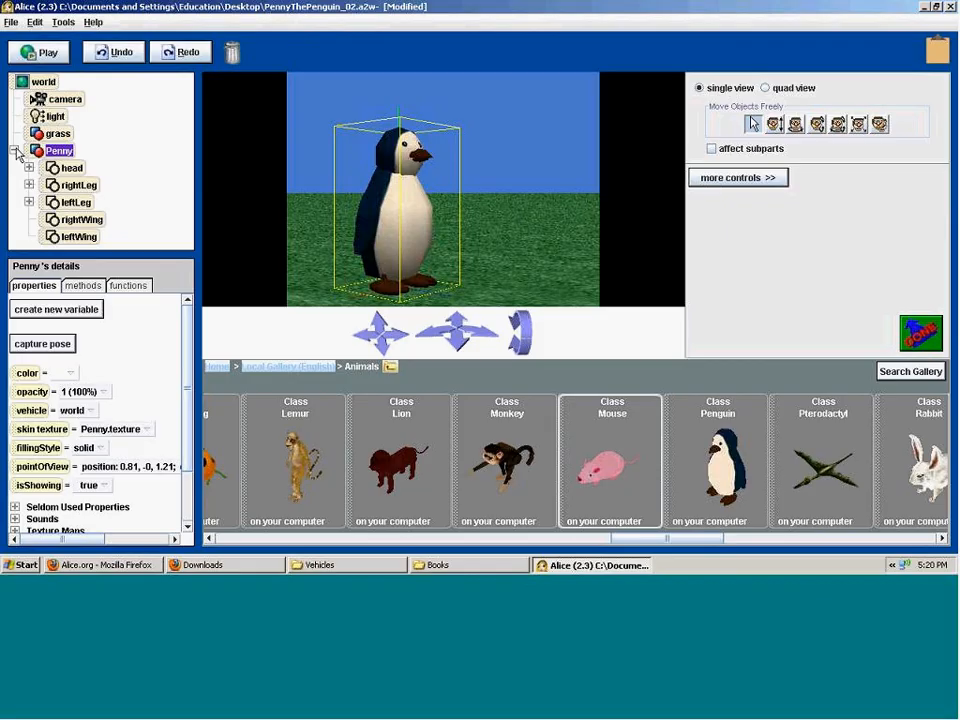
left_click(14, 150)
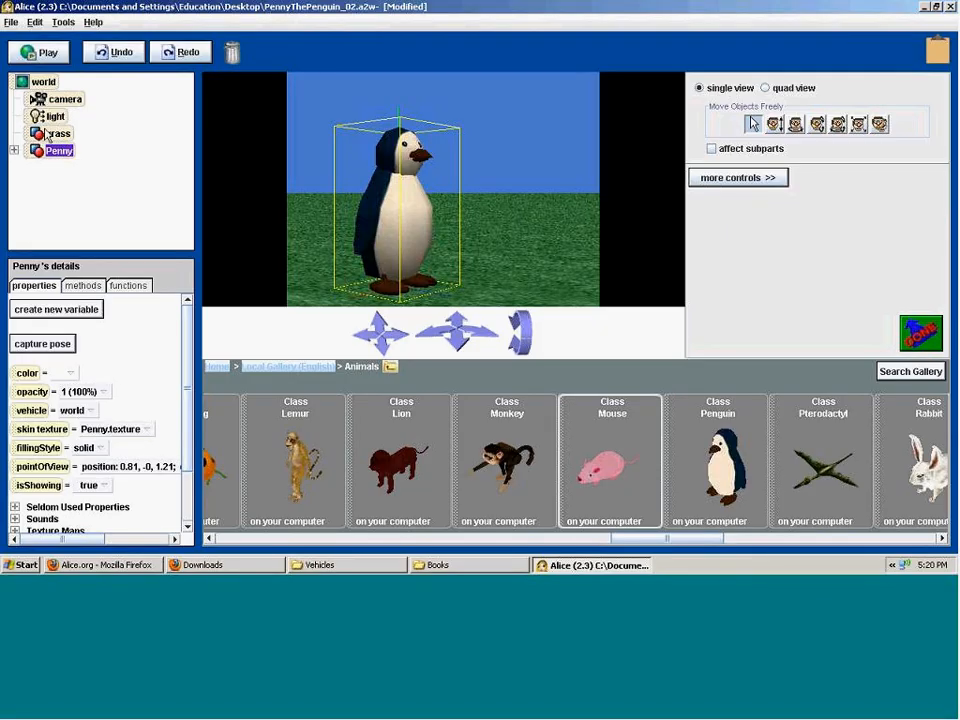
- Review the world, camera and Penny entries in the object tree, including how Penny's parts expand and collapse
left_click(38, 78)
left_click(42, 100)
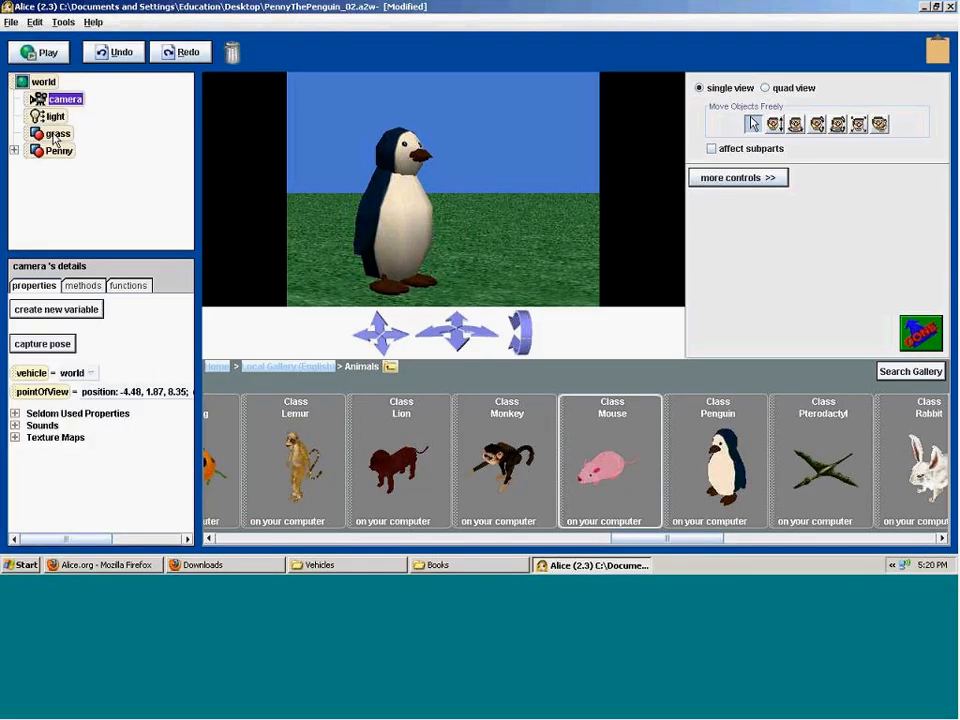
left_click(44, 82)
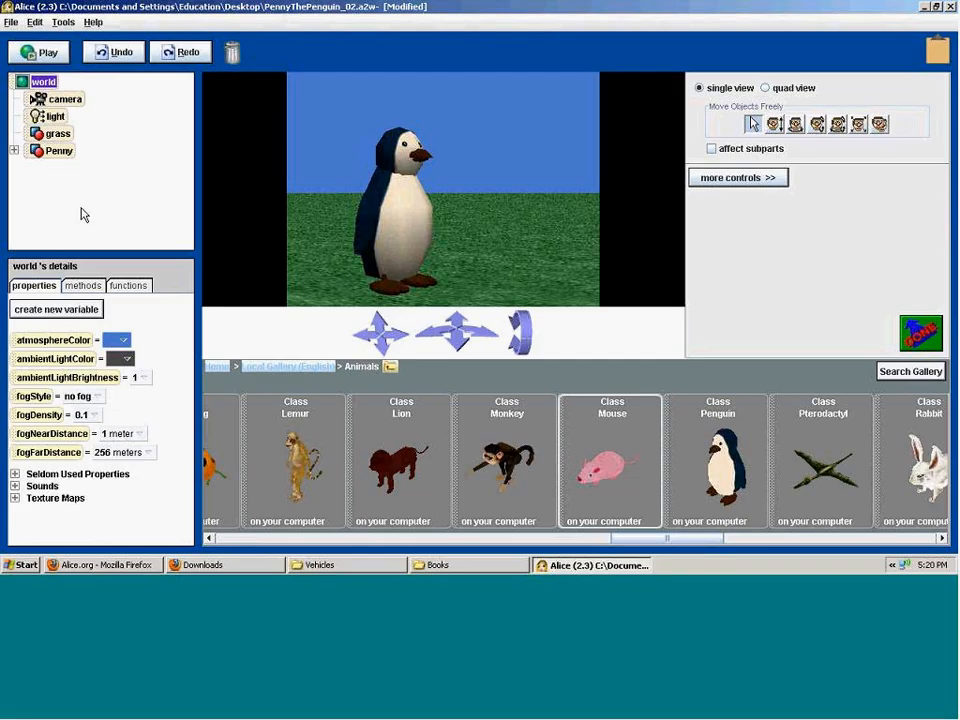
left_click(45, 151)
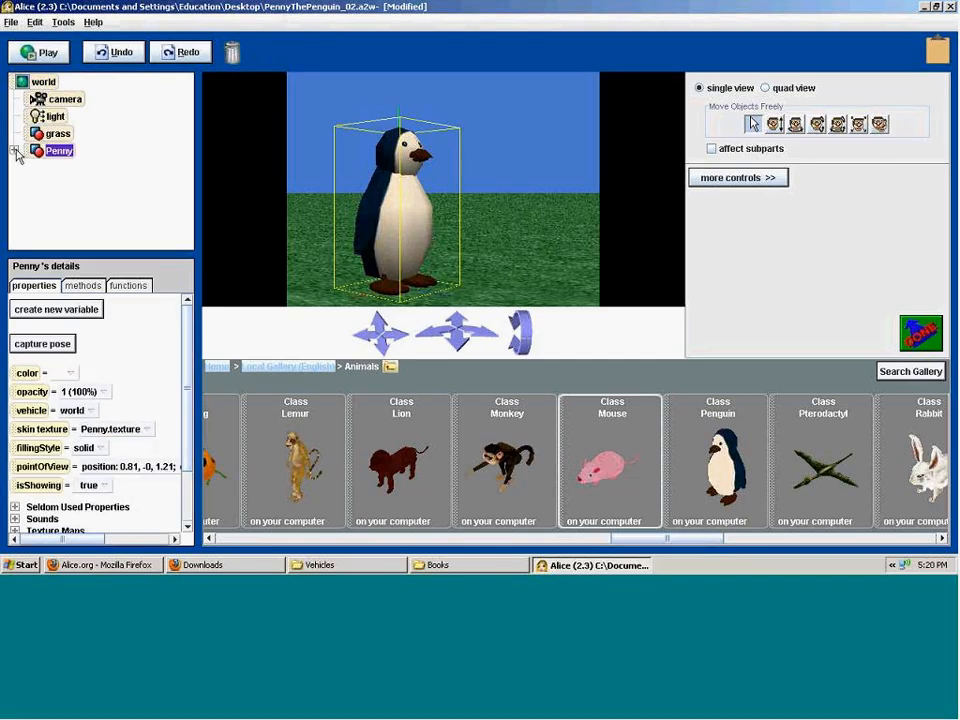
left_click(15, 151)
left_click(15, 151)
- Compare the property lists of grass and Penny, and examine the details of the light and the camera
left_click(42, 134)
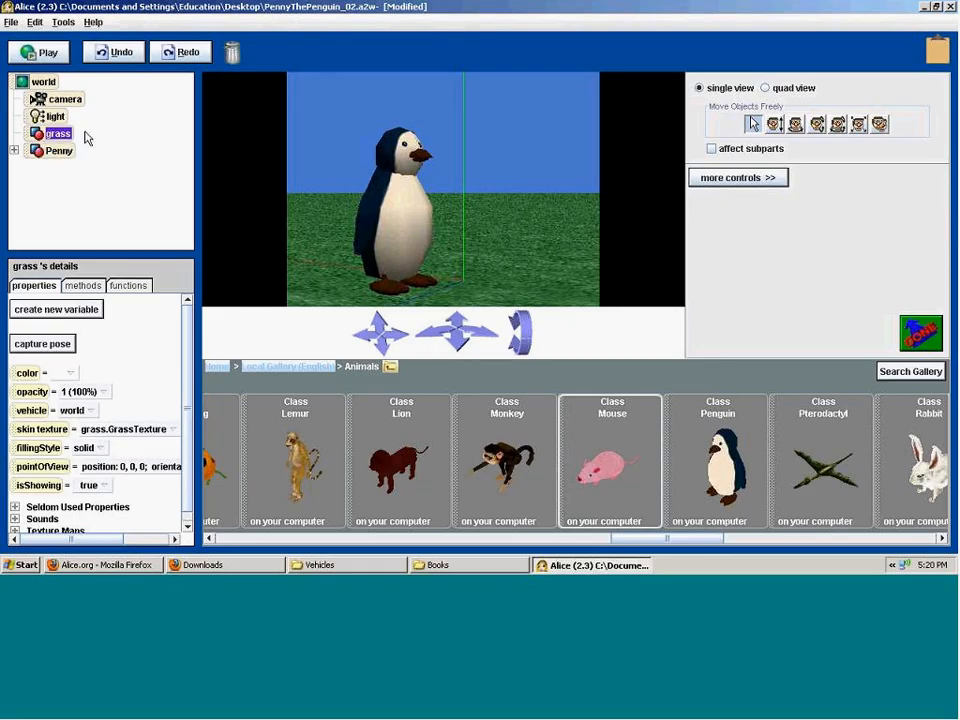
left_click(54, 151)
left_click(52, 134)
left_click(54, 151)
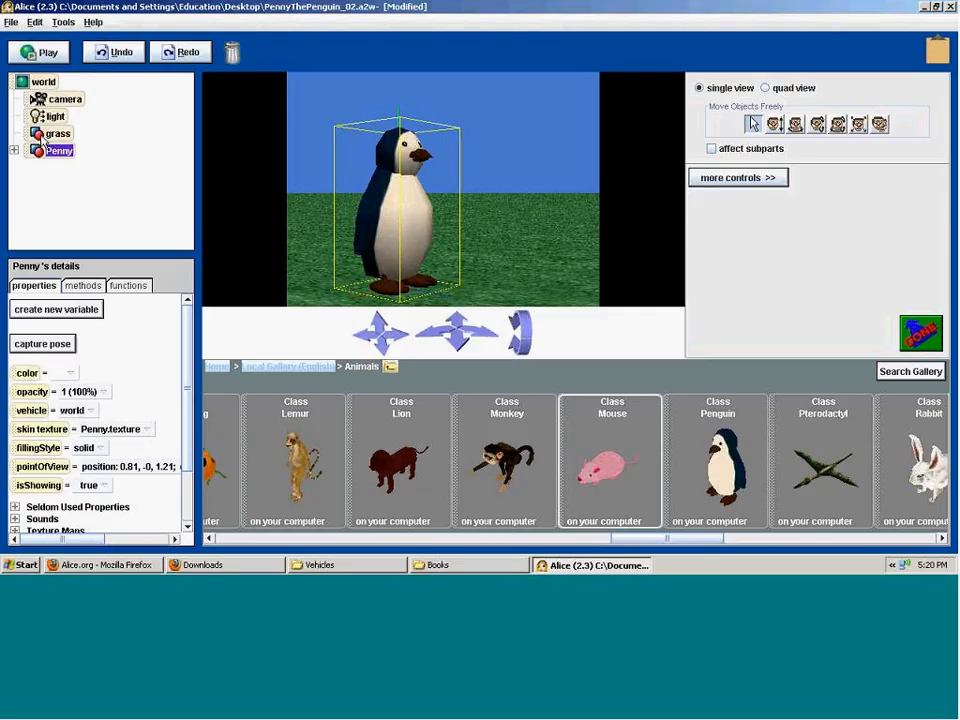
left_click(52, 134)
left_click(56, 150)
left_click(56, 133)
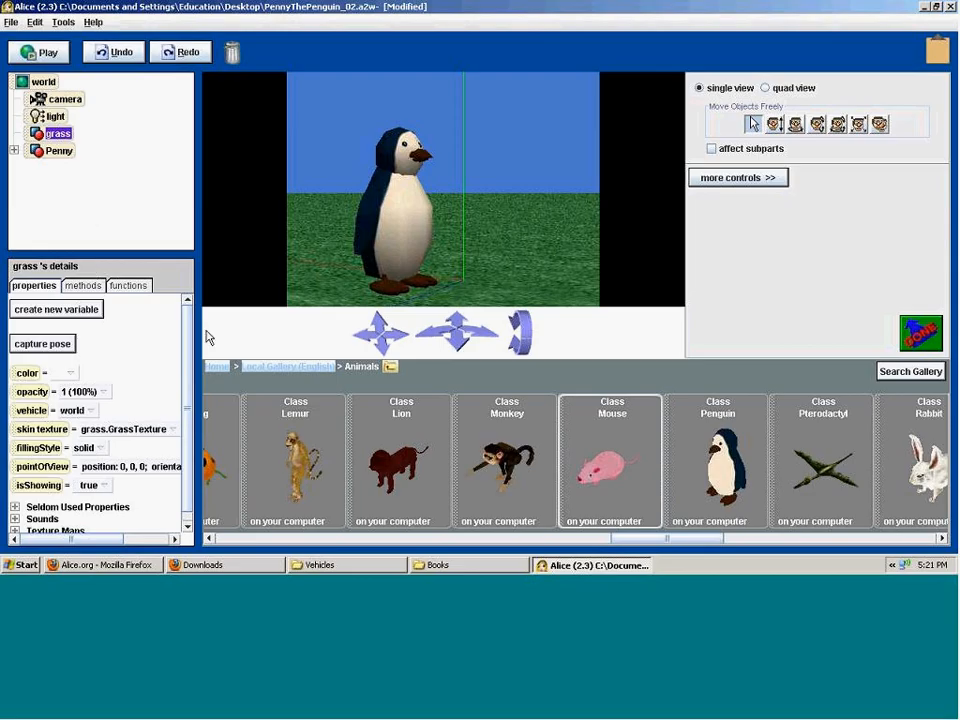
scroll(190, 345, "down", 1)
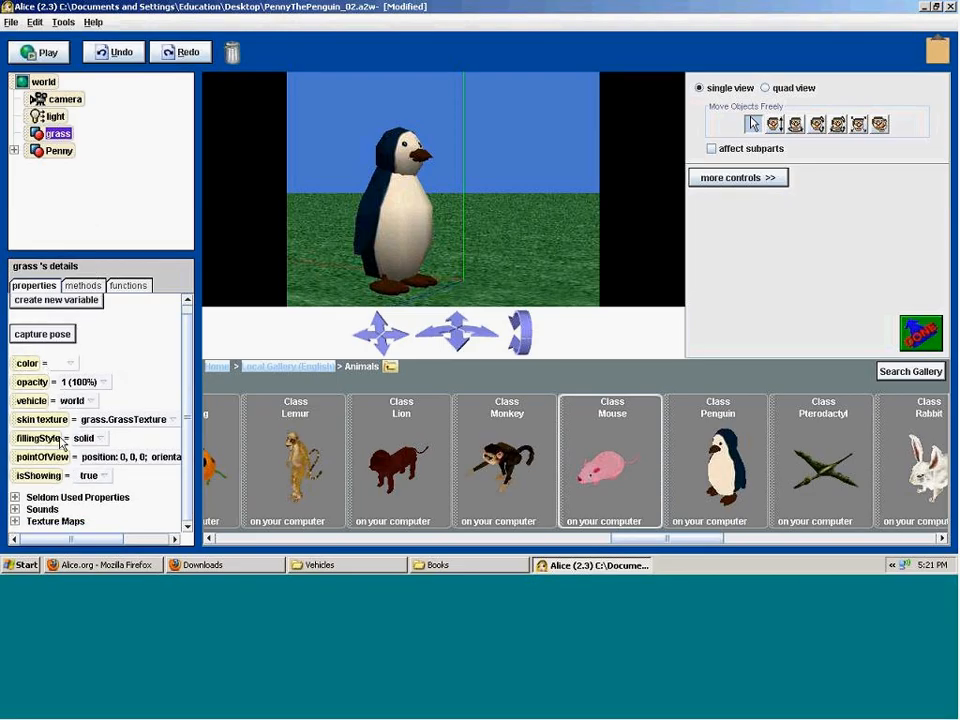
left_click(56, 116)
left_click(50, 99)
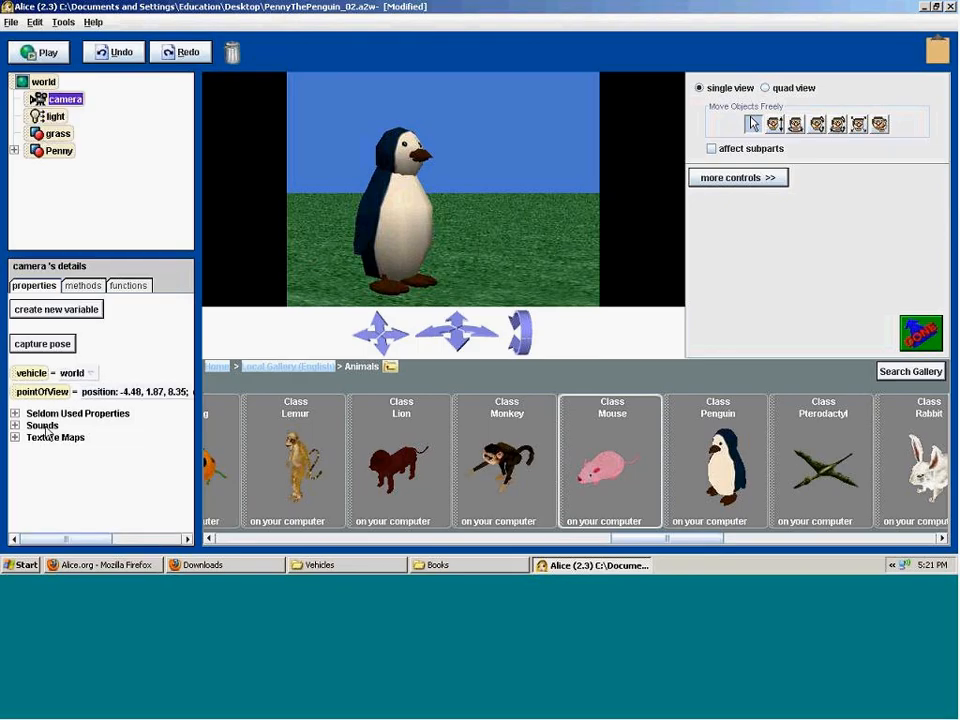
- Compare the world's properties with Penny's, and enlarge the details area so Penny's whole property list fits
left_click(38, 83)
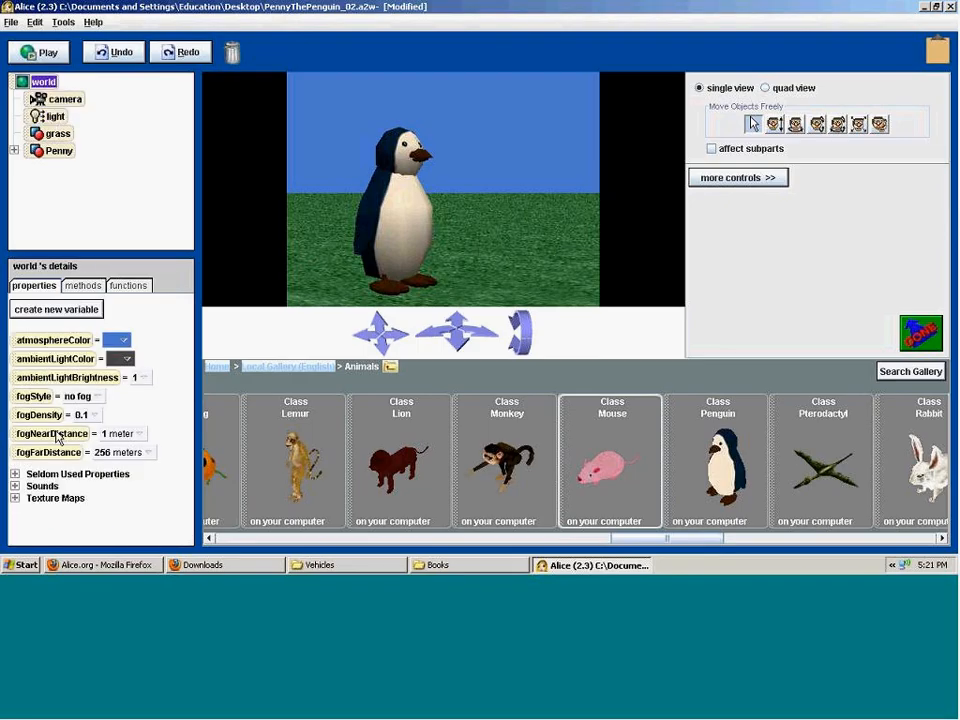
left_click(62, 149)
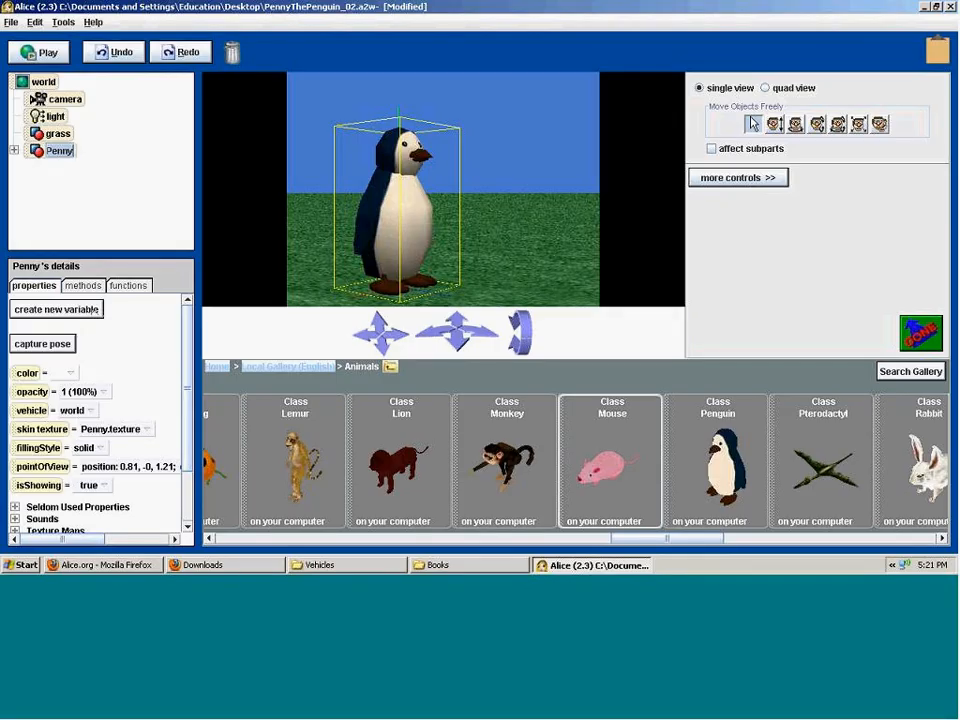
left_click_drag(186, 328, 186, 331)
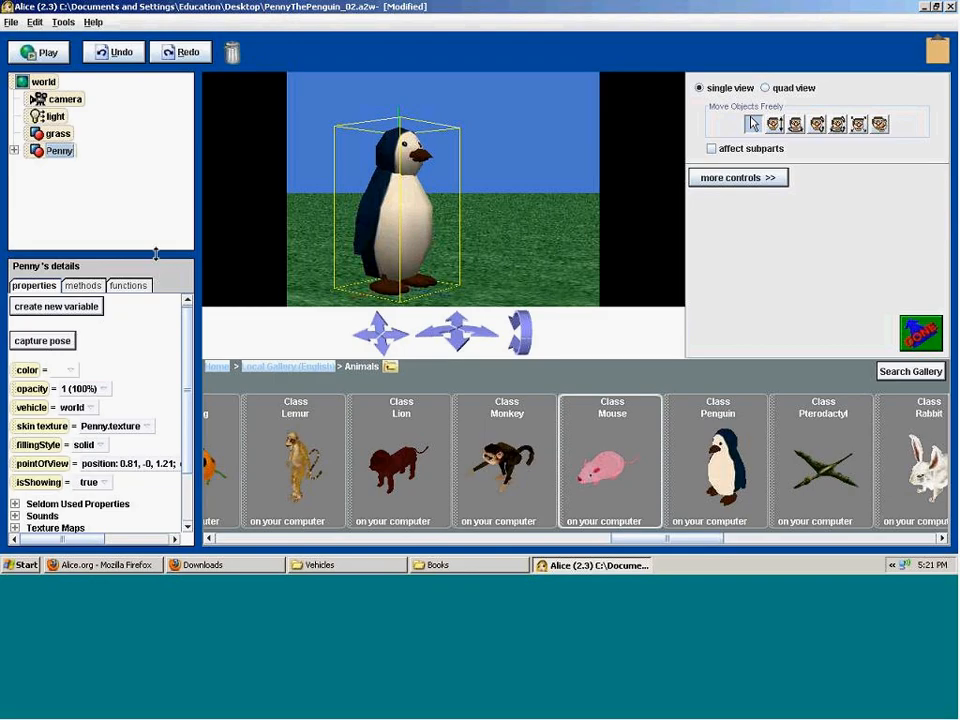
mouse_move(198, 244)
left_mouse_down()
mouse_move(227, 234)
mouse_move(176, 223)
mouse_move(225, 225)
mouse_move(189, 221)
mouse_move(214, 221)
mouse_move(204, 230)
left_mouse_up()
left_click_drag(133, 252, 84, 170)
left_click(121, 135)
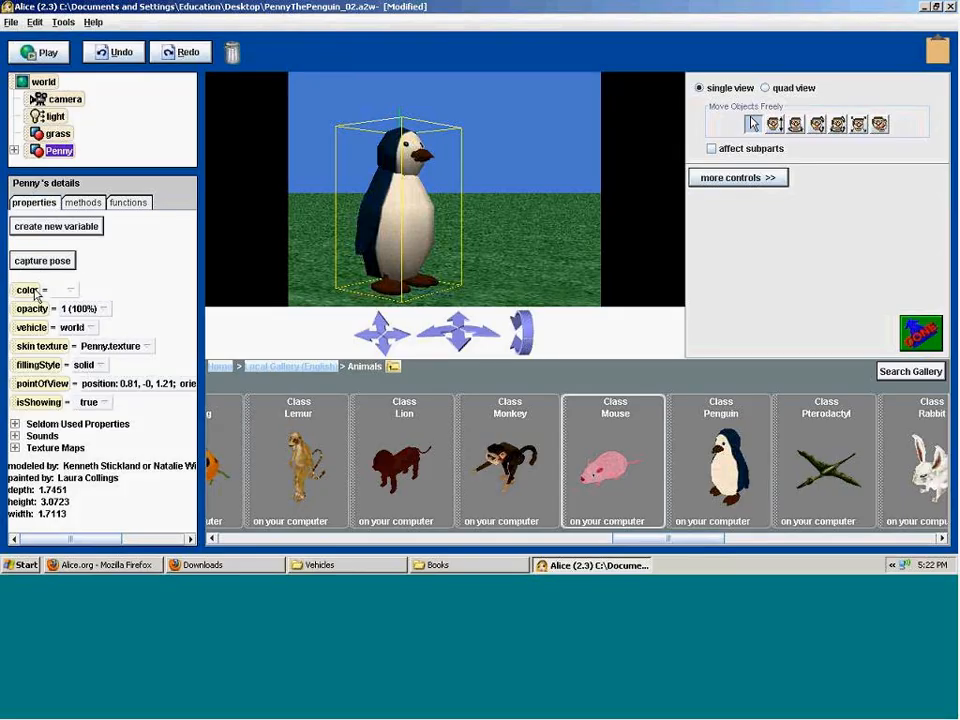
- Try blue, green, red and pink as Penny's color, and restore it to no color
left_click(71, 291)
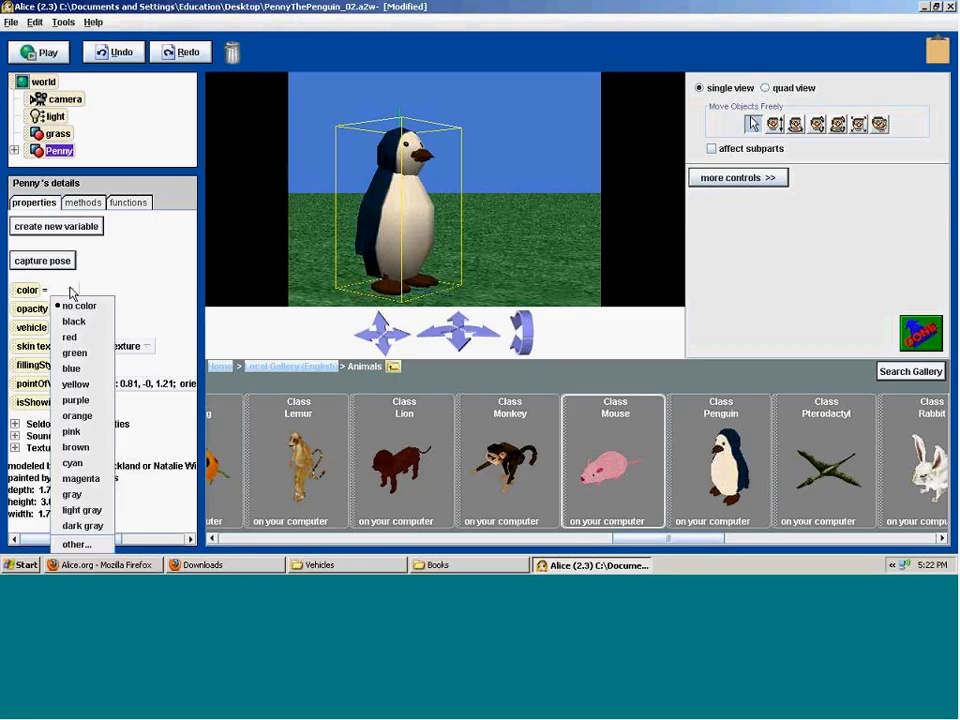
left_click(73, 370)
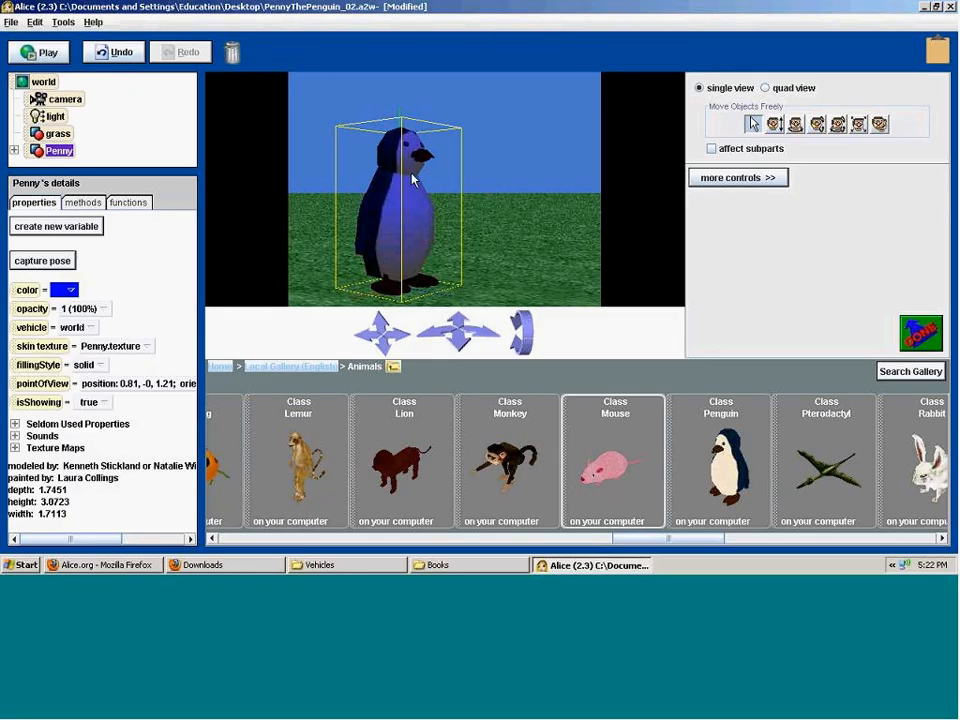
left_click(66, 290)
left_click(92, 352)
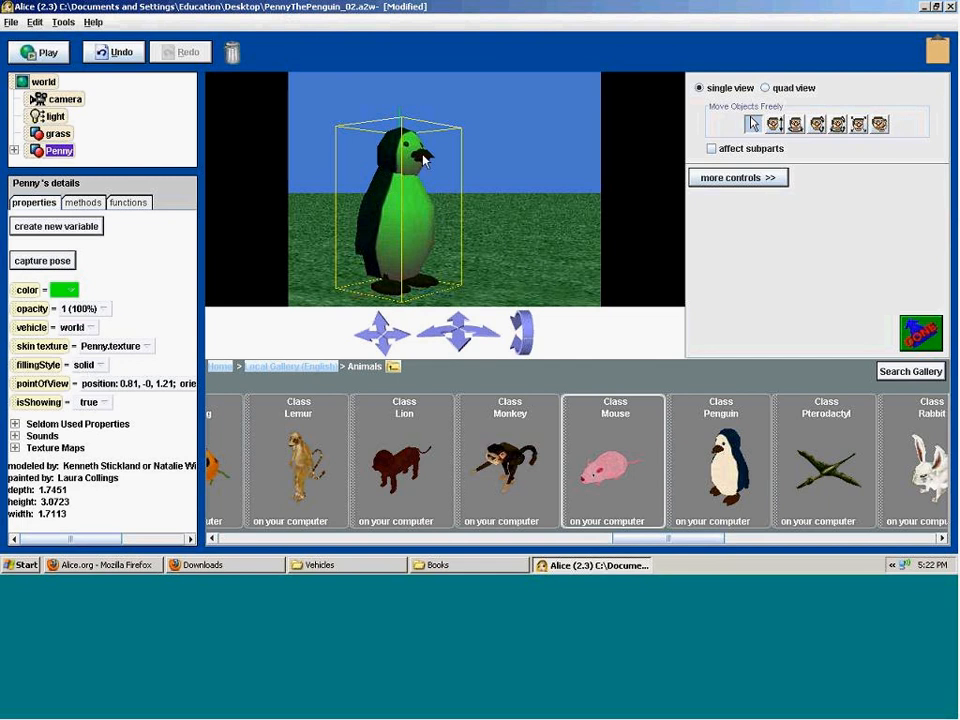
left_click(72, 290)
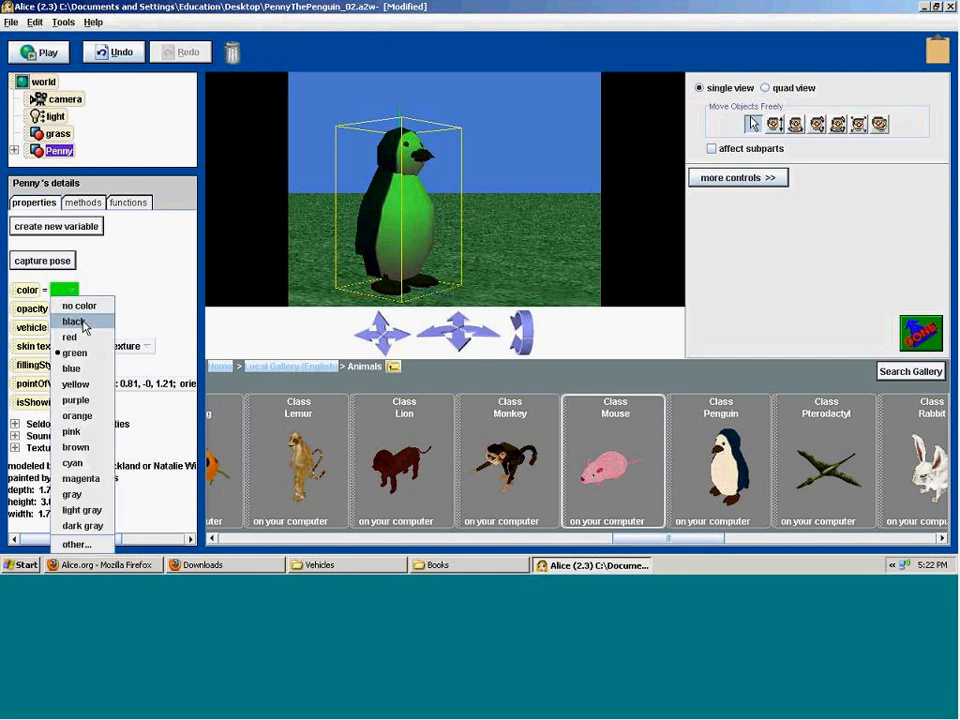
left_click(92, 411)
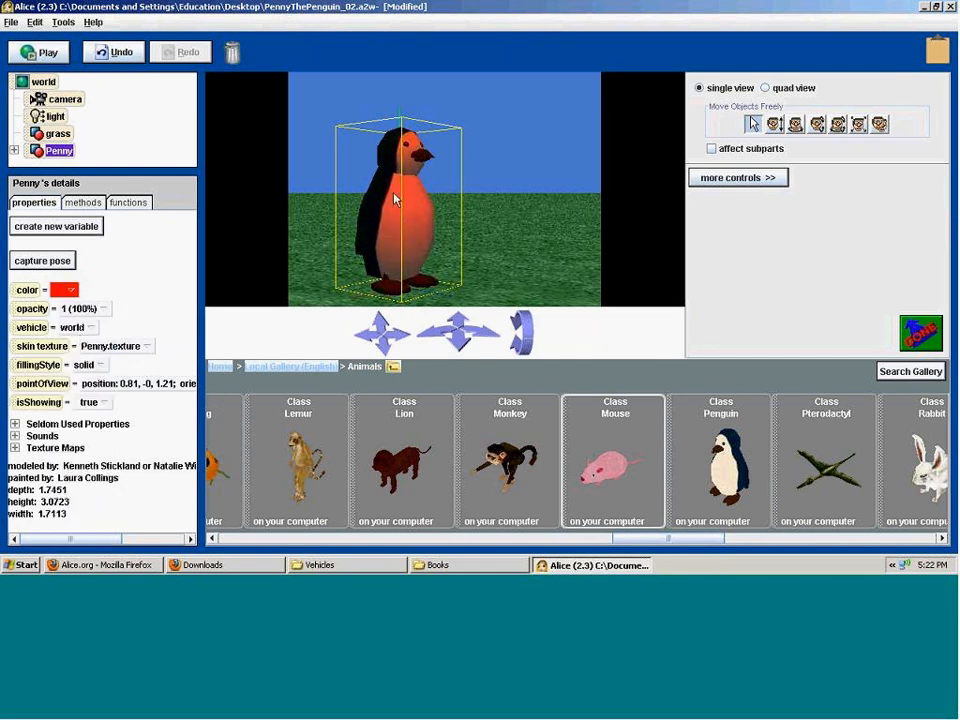
left_click(68, 290)
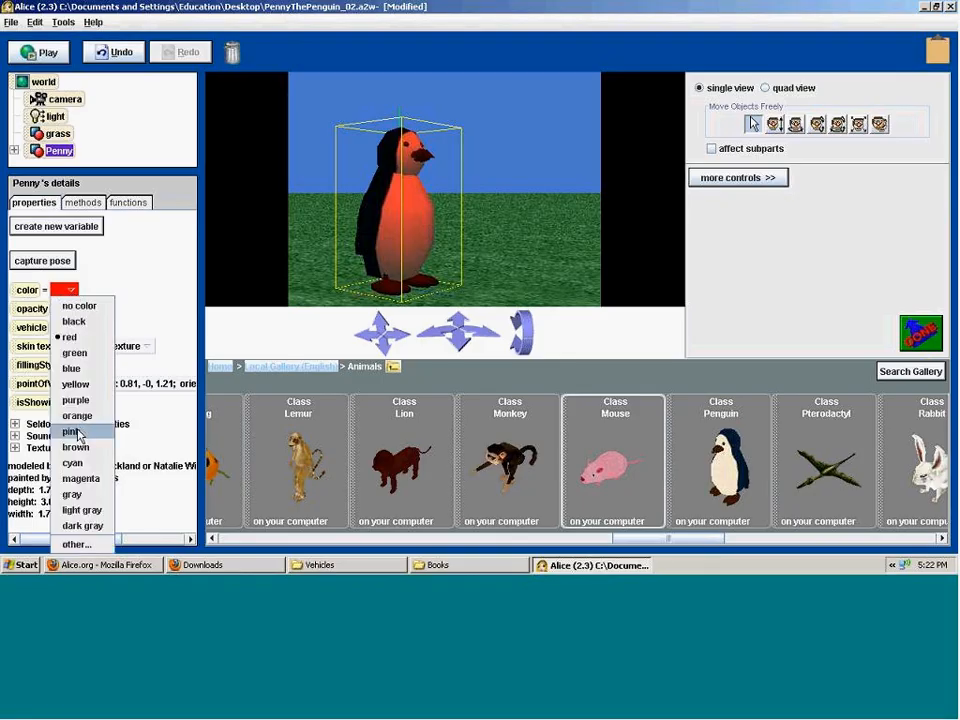
left_click(78, 433)
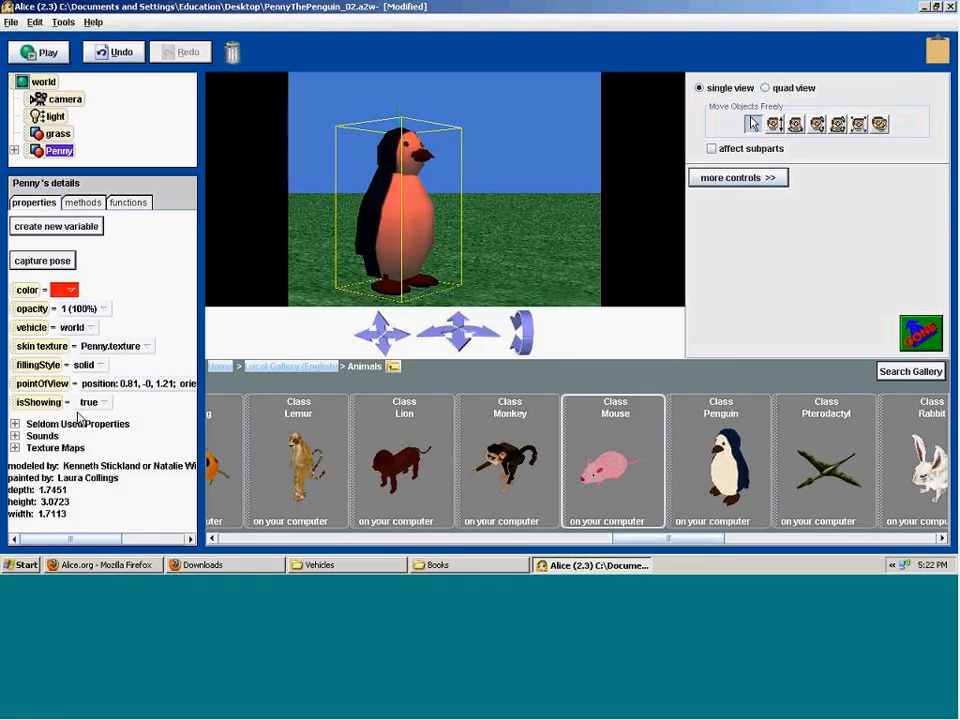
left_click(73, 290)
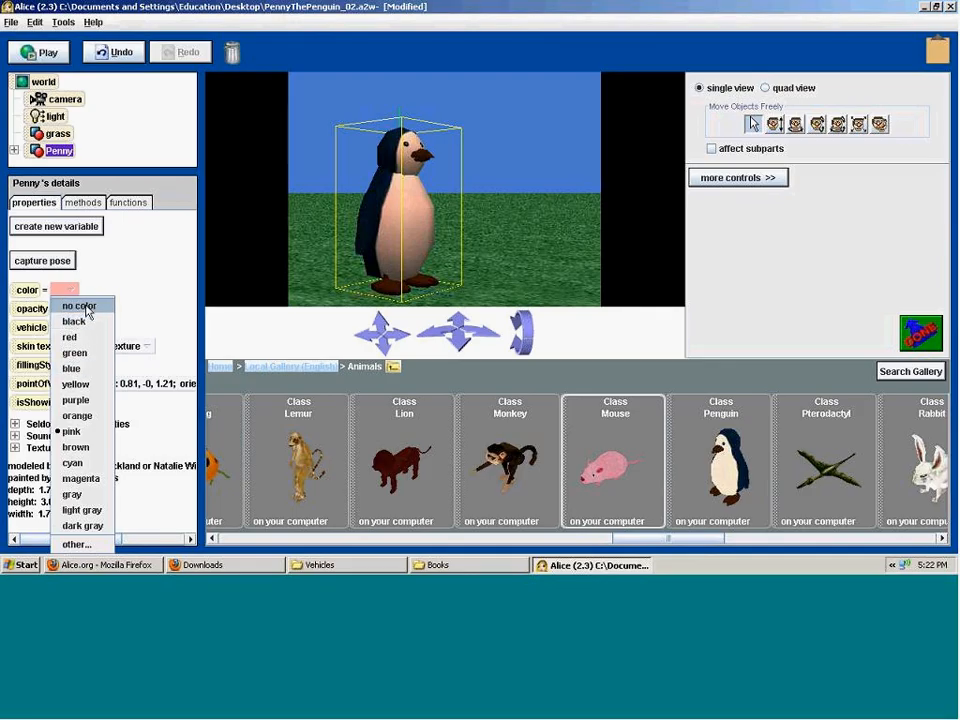
left_click(80, 306)
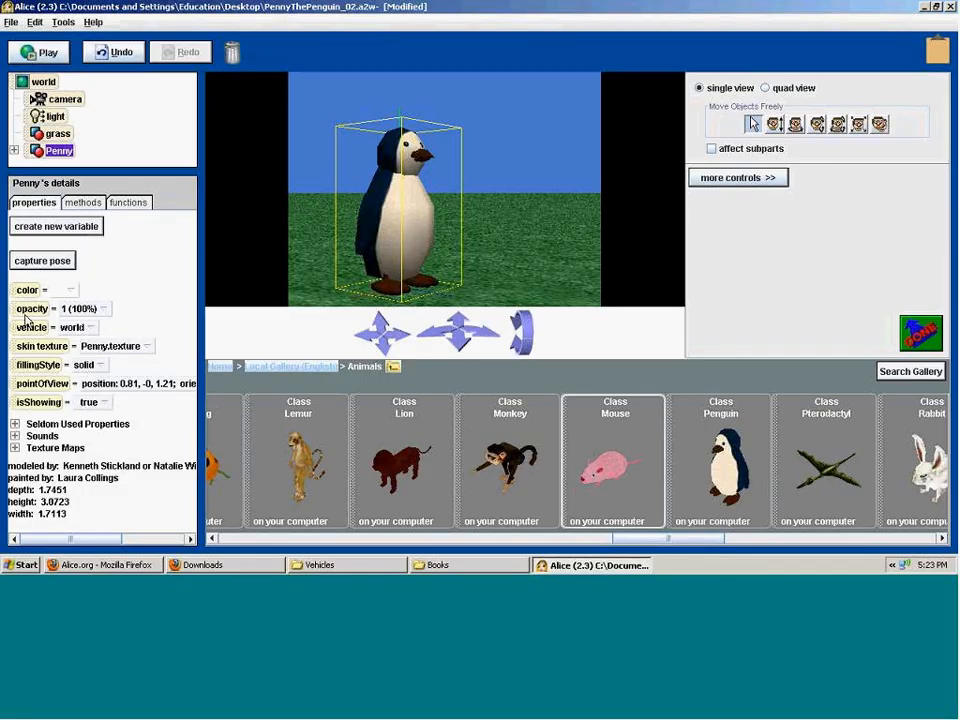
- View Penny's opacity choices, try orange as the color, and return the color to no color
left_click(105, 310)
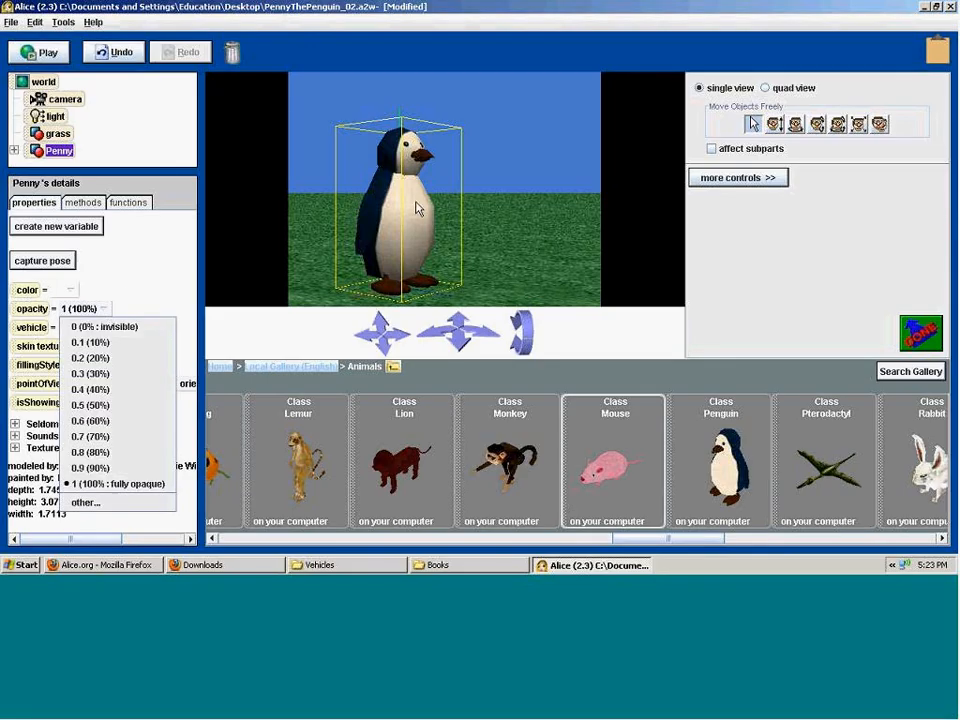
left_click(72, 289)
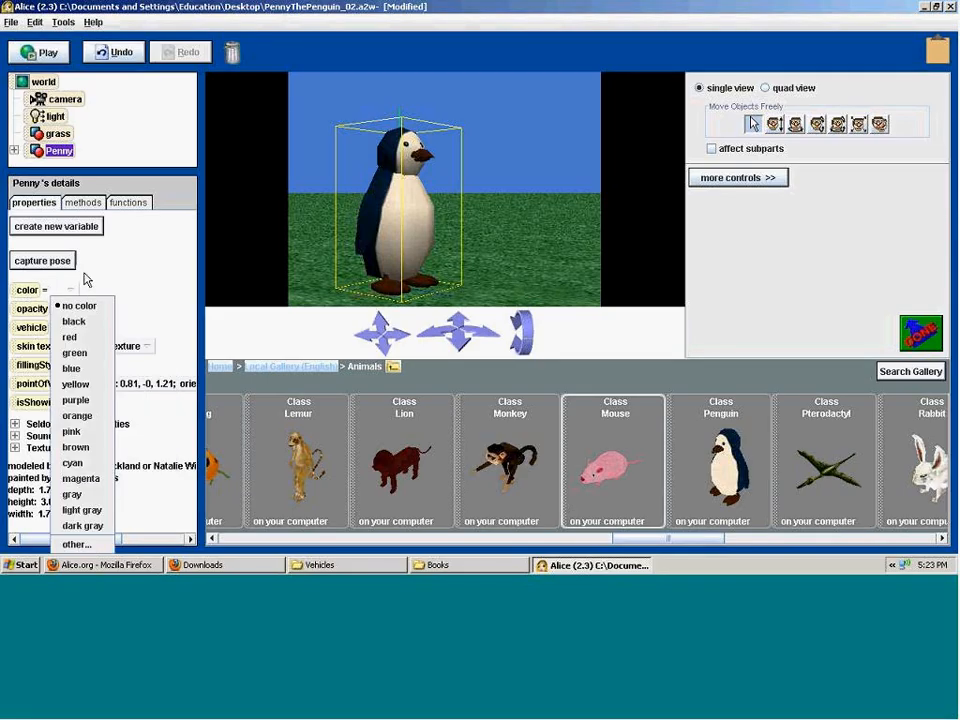
left_click(77, 415)
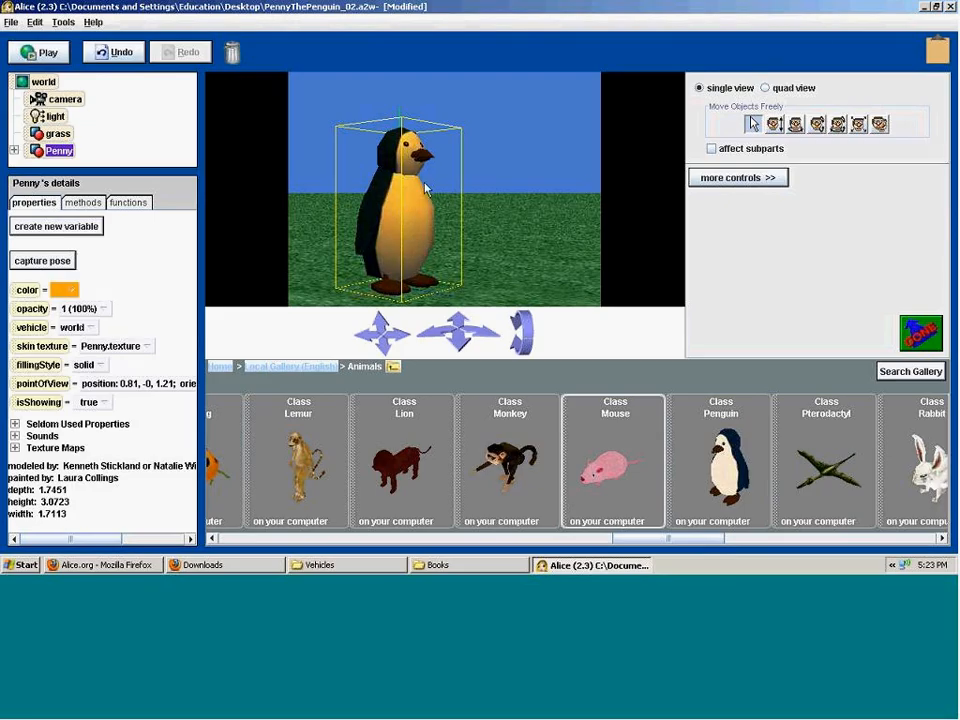
left_click(64, 290)
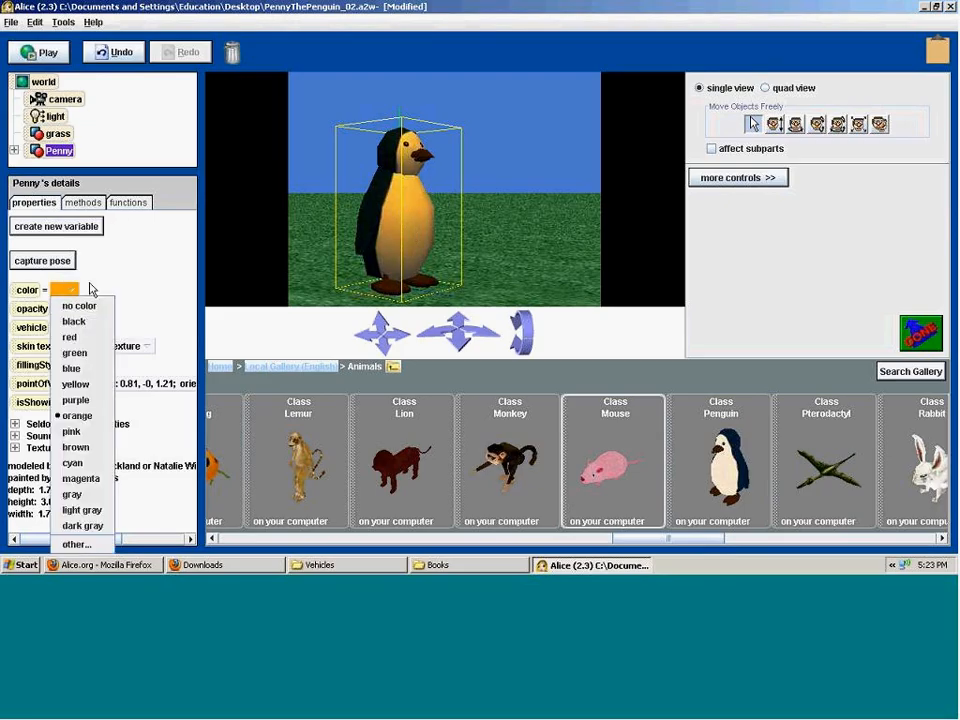
left_click(88, 308)
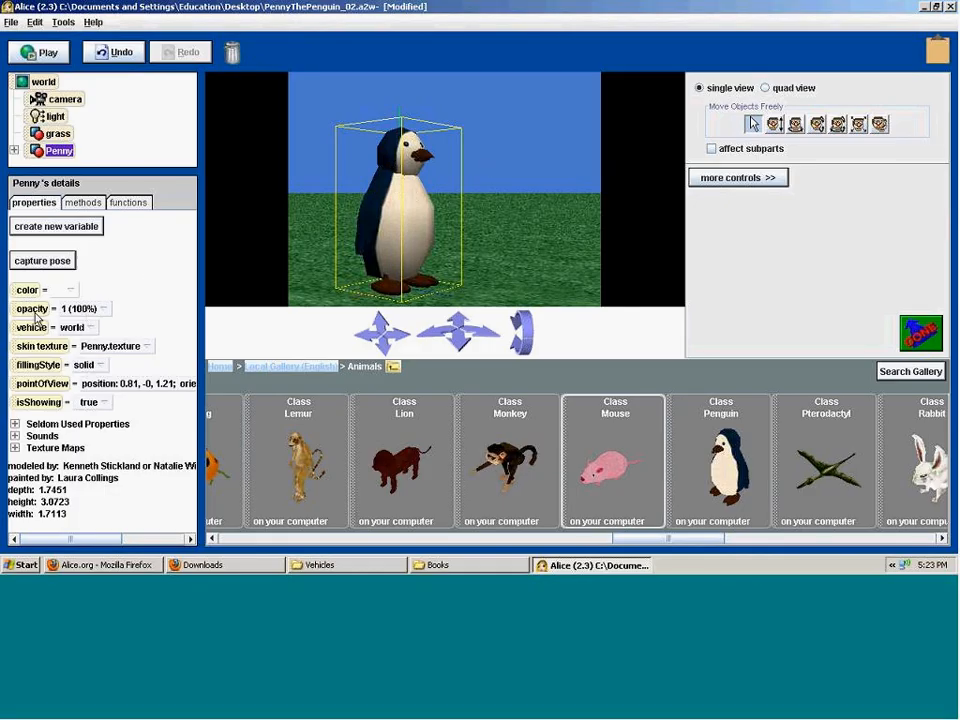
- Try Penny's opacity at 0.3 (30%), view the penguin without its selection box, and restore the opacity to 1 (100%)
left_click(104, 312)
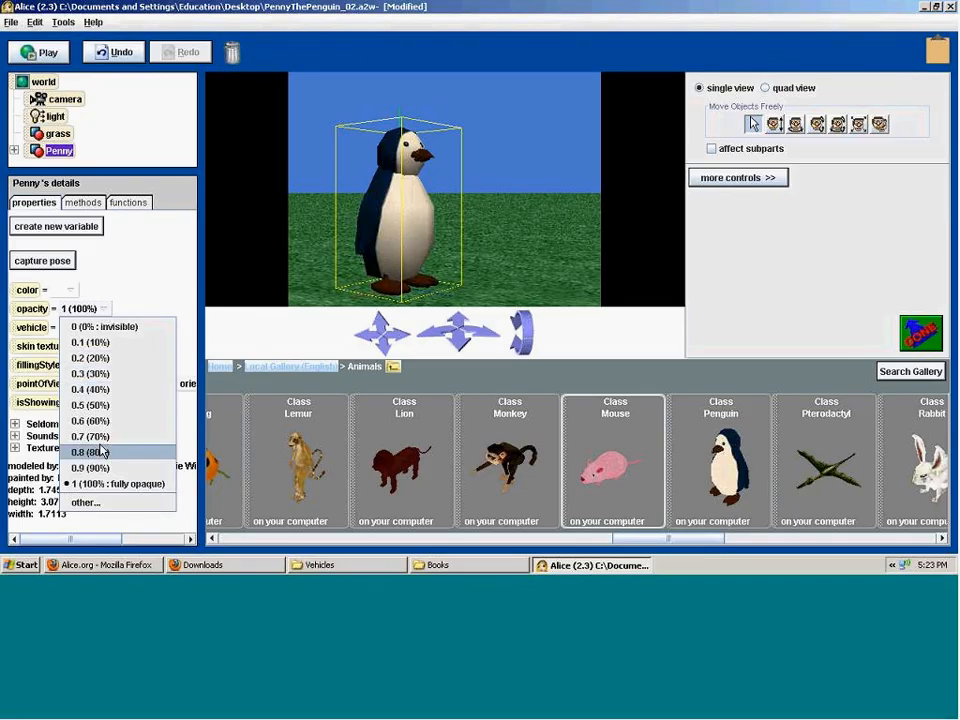
left_click(91, 376)
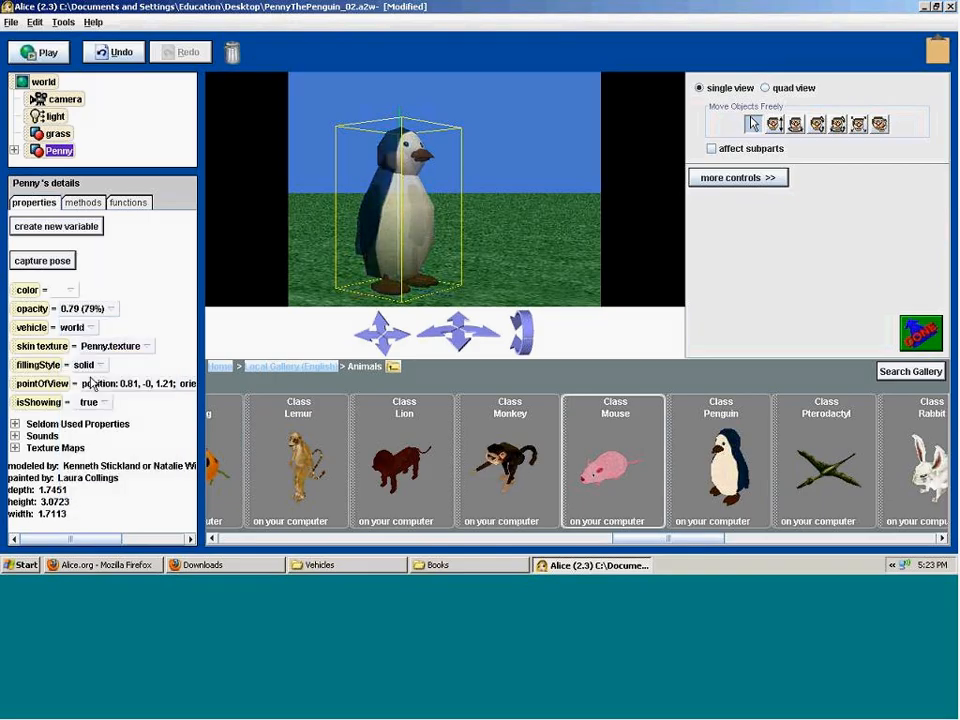
left_click(506, 161)
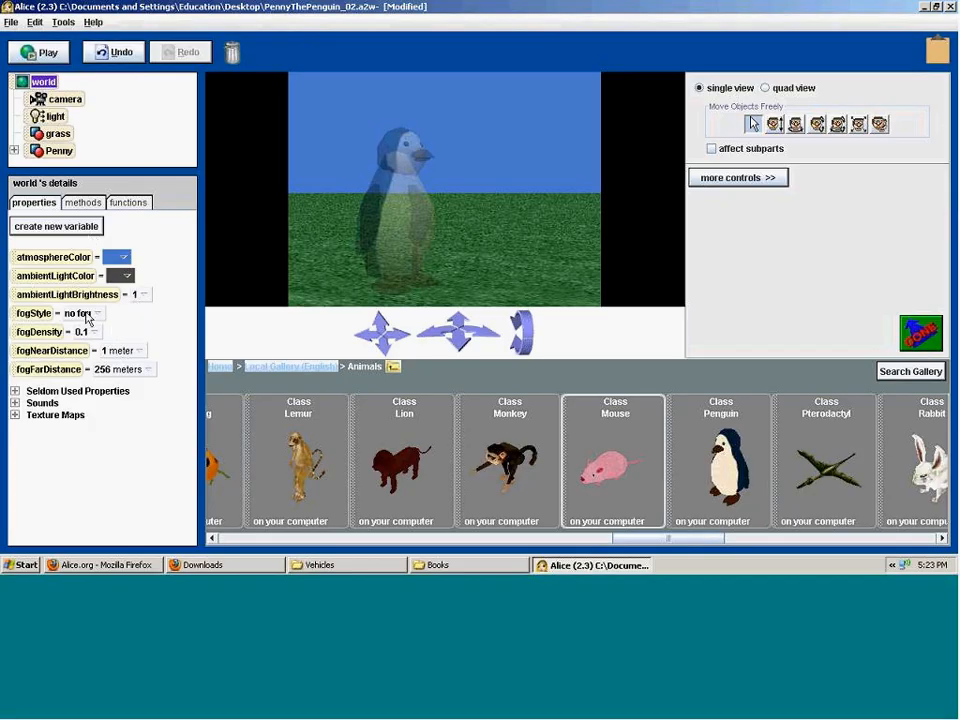
left_click(55, 150)
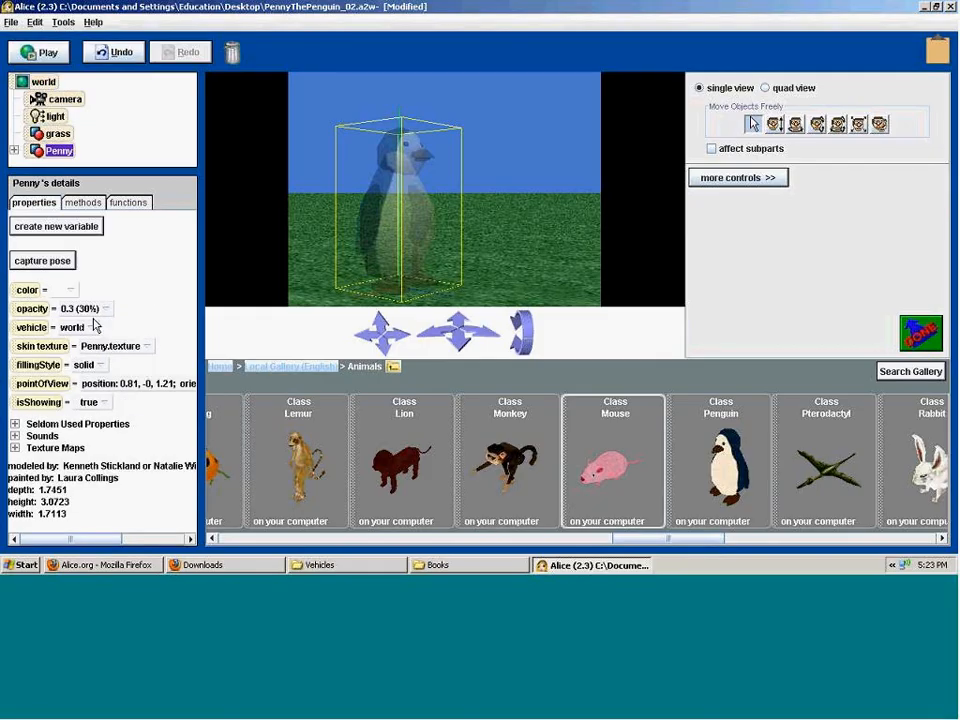
left_click(90, 309)
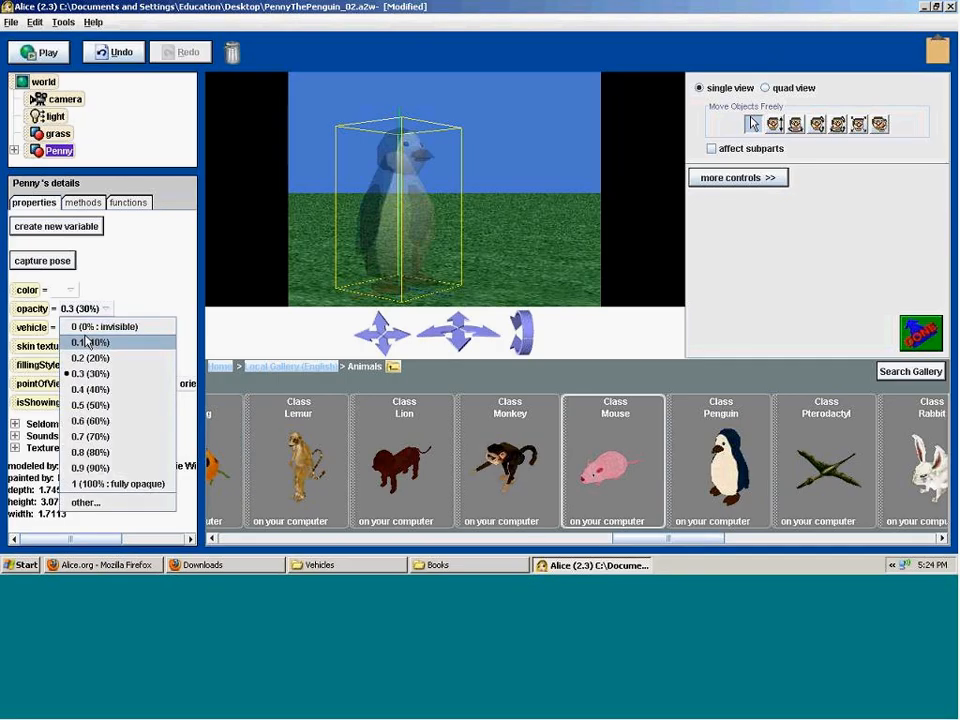
left_click(116, 485)
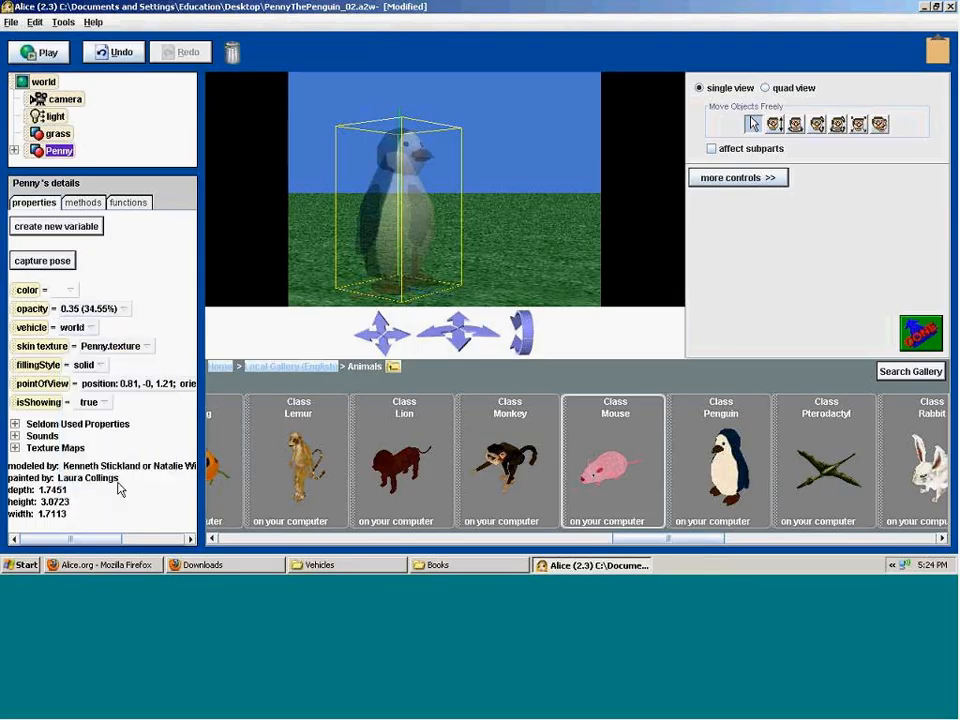
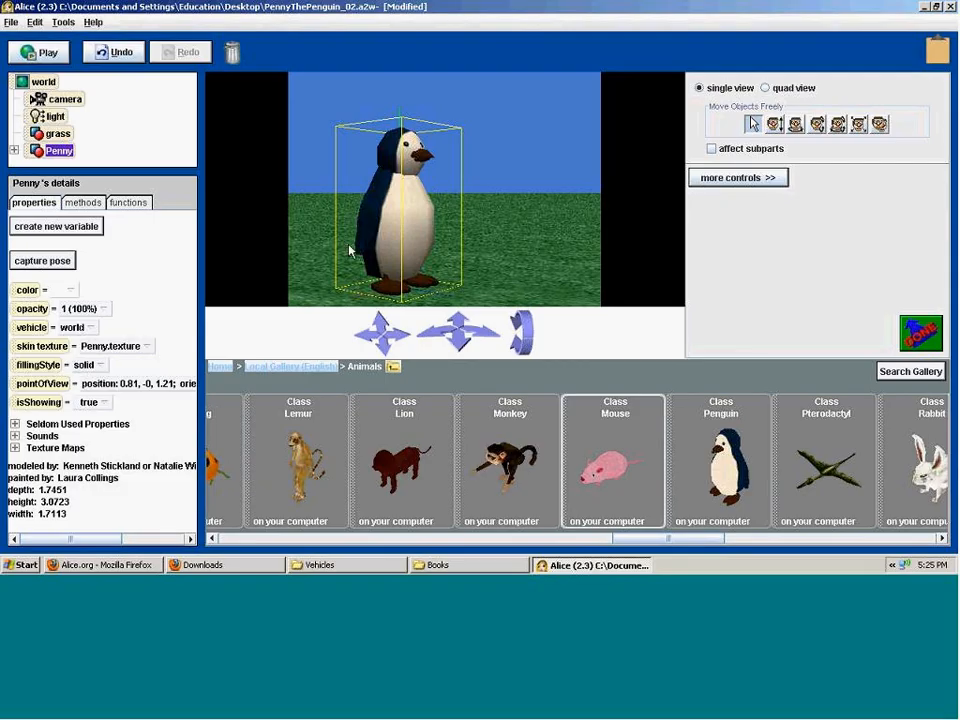
- Check the skin textures of Penny and the grass, and set Penny's skin texture to grass.GrassTexture
left_click(146, 350)
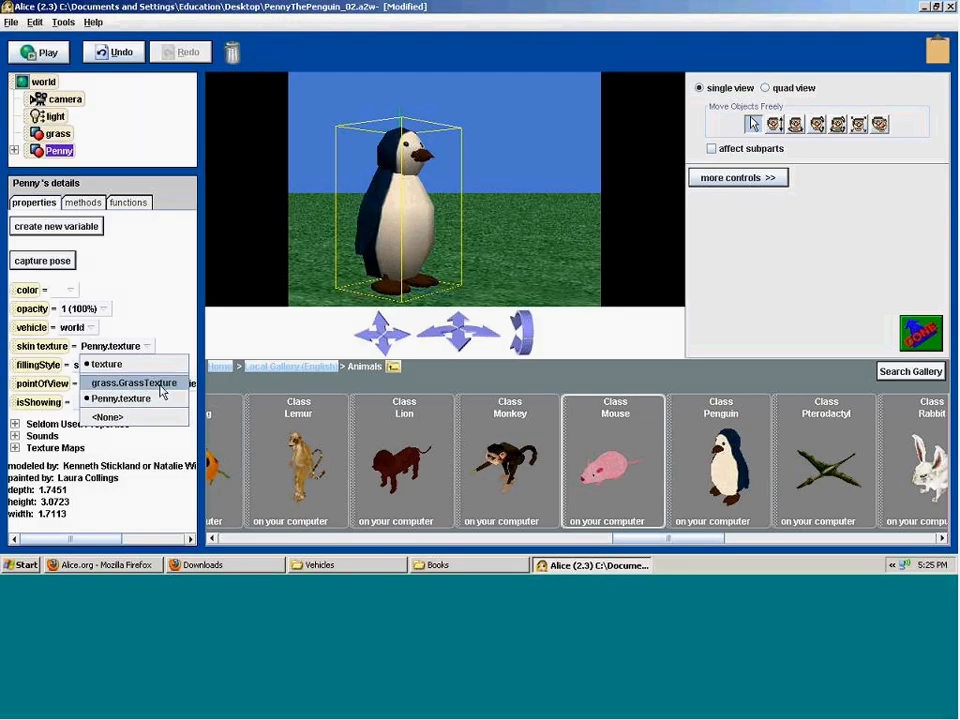
left_click(313, 230)
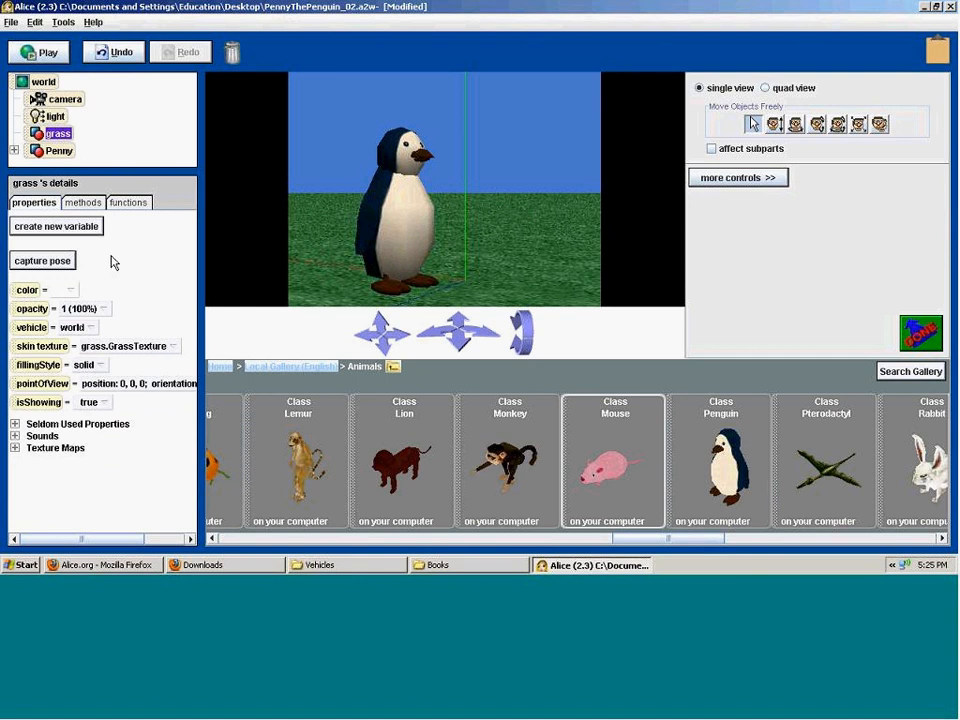
left_click(174, 347)
left_click(58, 150)
left_click(147, 346)
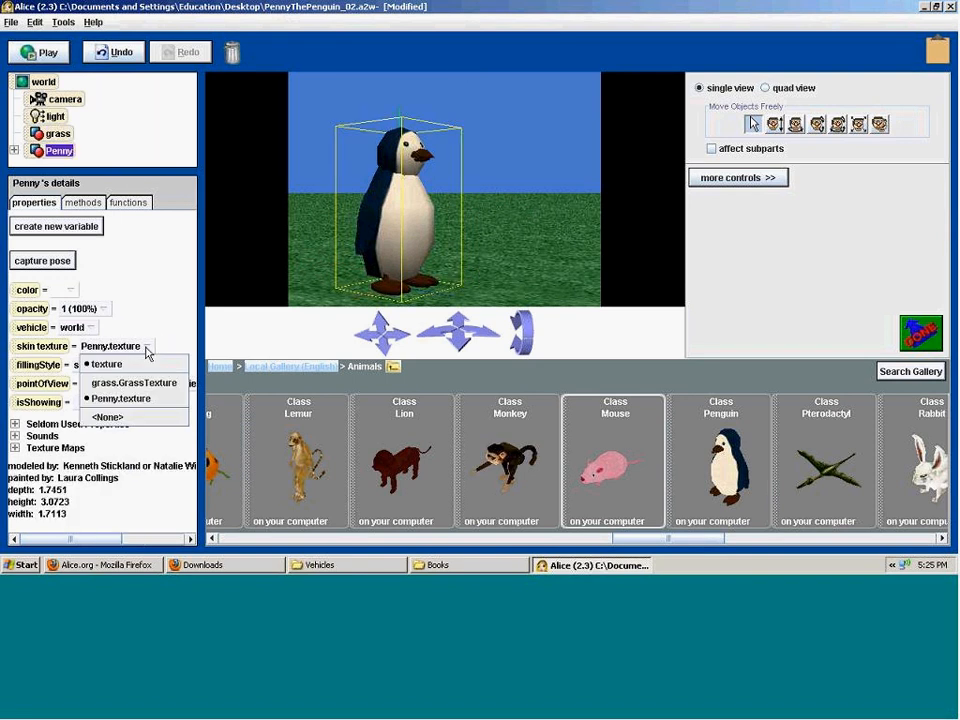
left_click(120, 381)
- Reposition the grass-textured Penny a short distance across the ground, and return to the free-move mode
left_click(796, 124)
left_click_drag(424, 231, 392, 197)
left_click(755, 125)
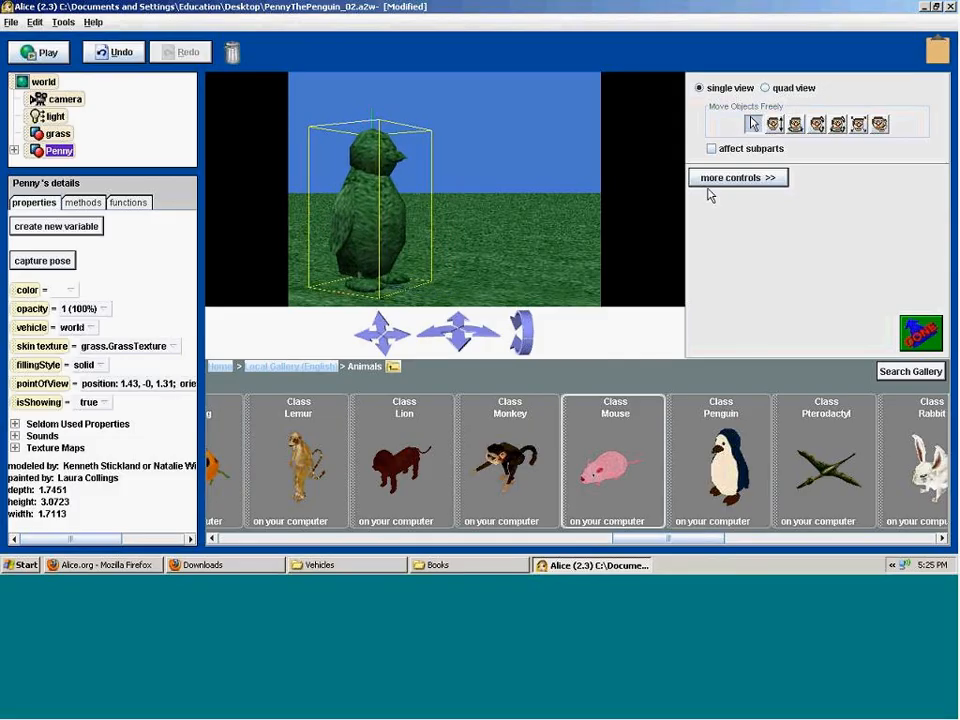
- Tilt the camera down and raise it until only grass surrounds Penny, deselect the objects, and move Penny across the grass
left_click_drag(520, 330, 529, 214)
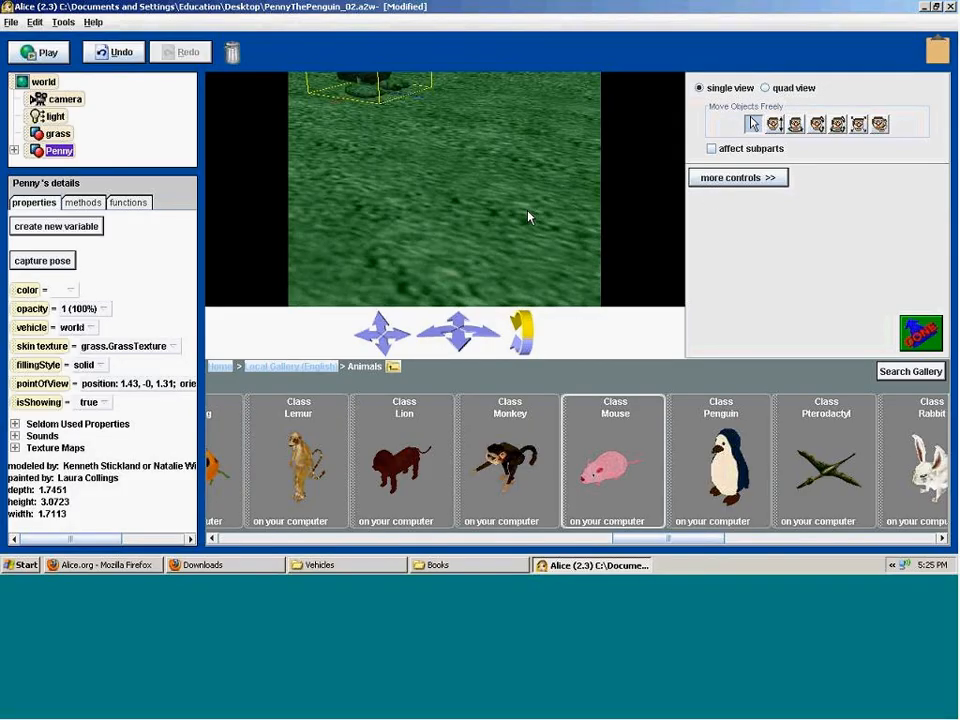
left_click_drag(381, 332, 372, 226)
left_click(506, 210)
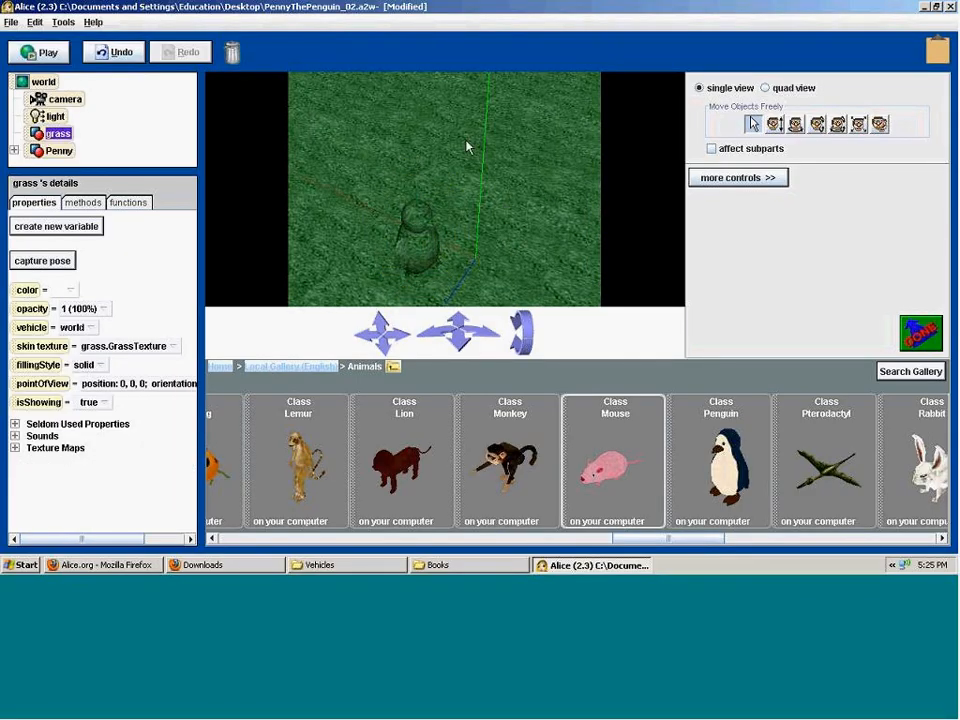
left_click(45, 83)
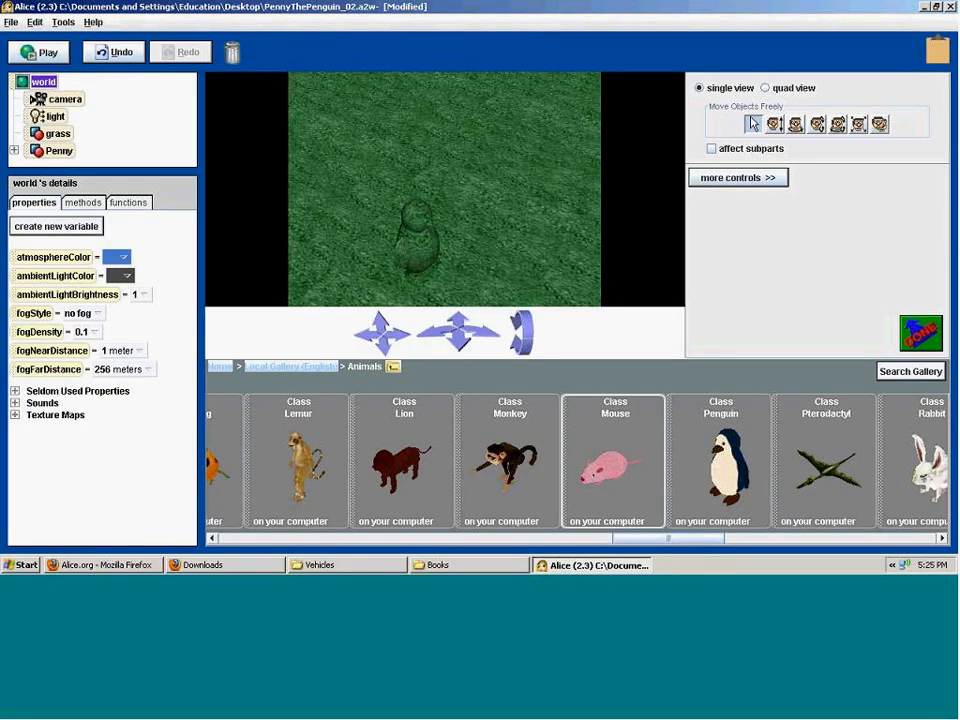
left_click_drag(416, 236, 392, 195)
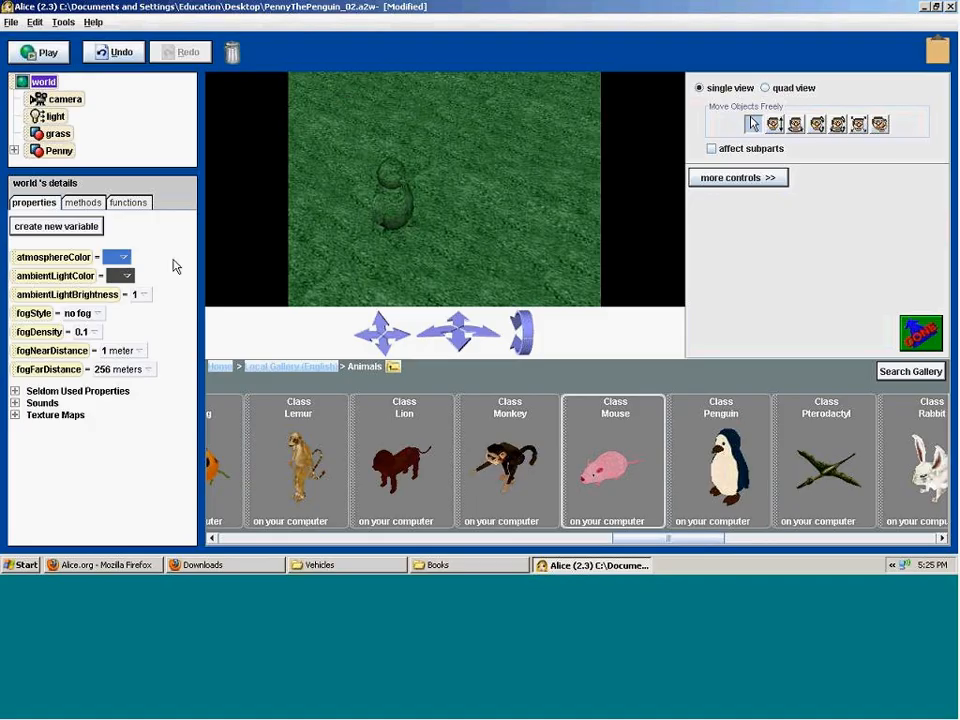
- Restore Penny's skin texture to Penny.texture, and lower and tilt the camera until the horizon is visible behind the penguin
left_click(52, 150)
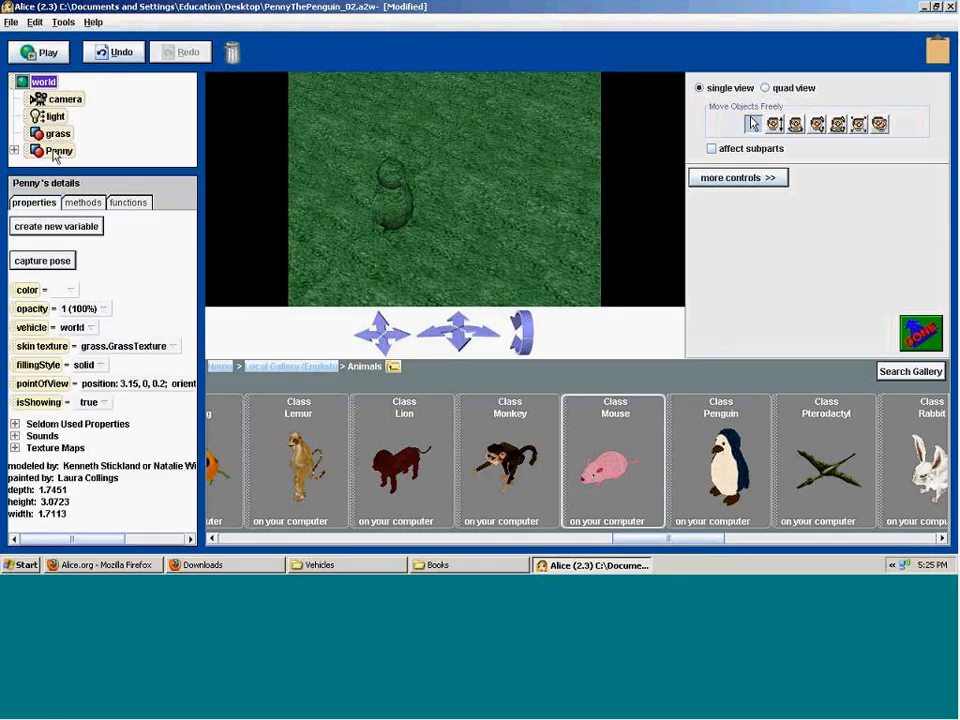
left_click(150, 349)
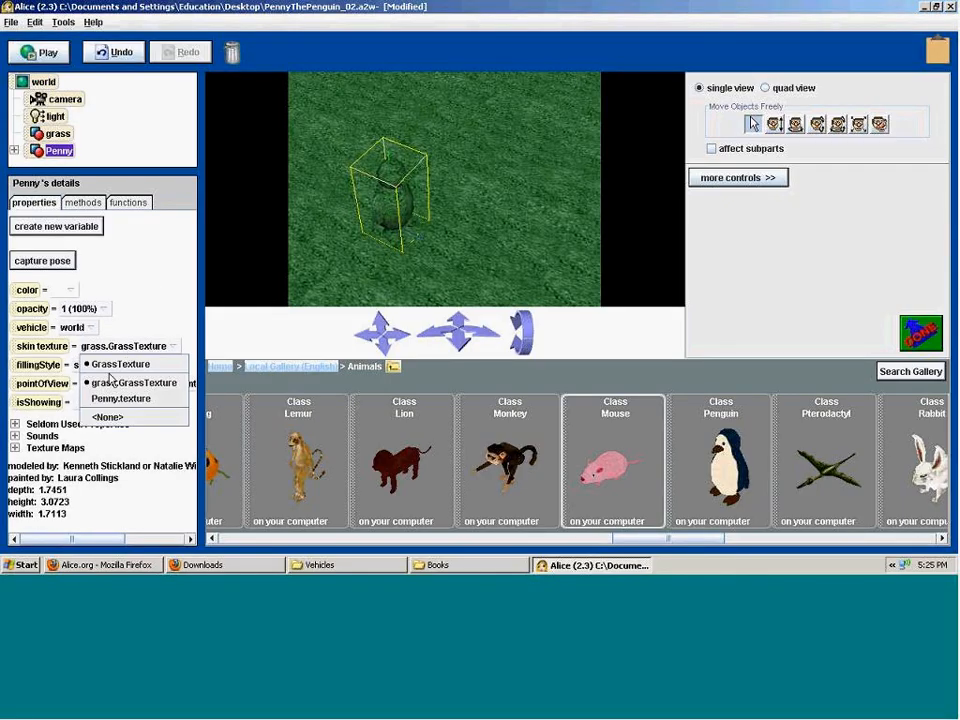
left_click(130, 398)
left_click_drag(381, 333, 386, 410)
left_click_drag(525, 342, 520, 433)
left_click_drag(382, 338, 383, 374)
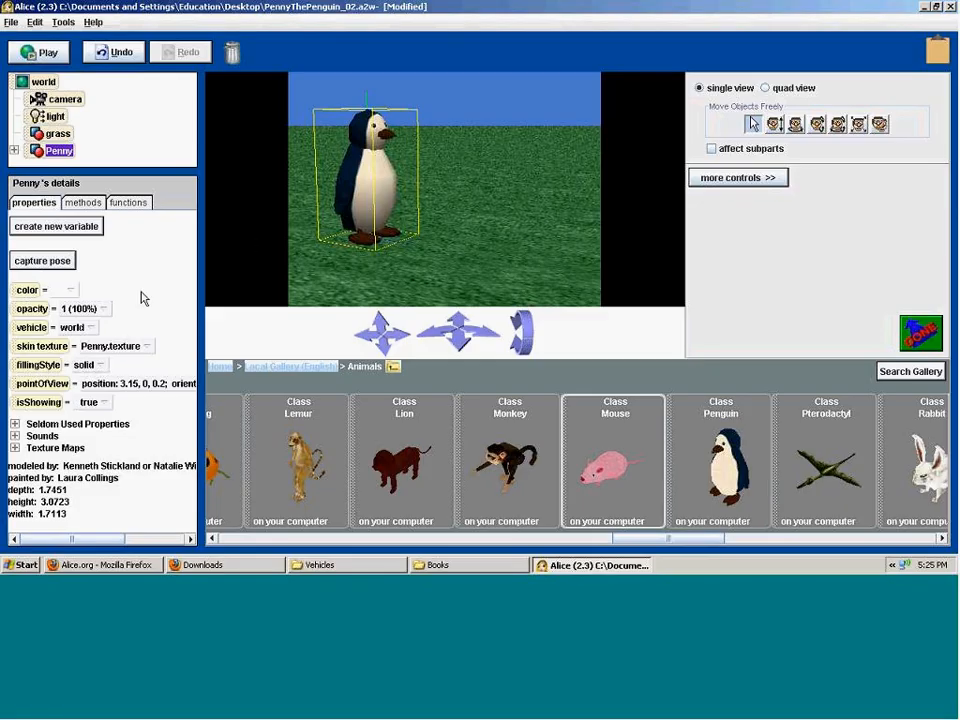
- Try Penny's fillingStyle as wireframe and as points
left_click(100, 366)
left_click(118, 397)
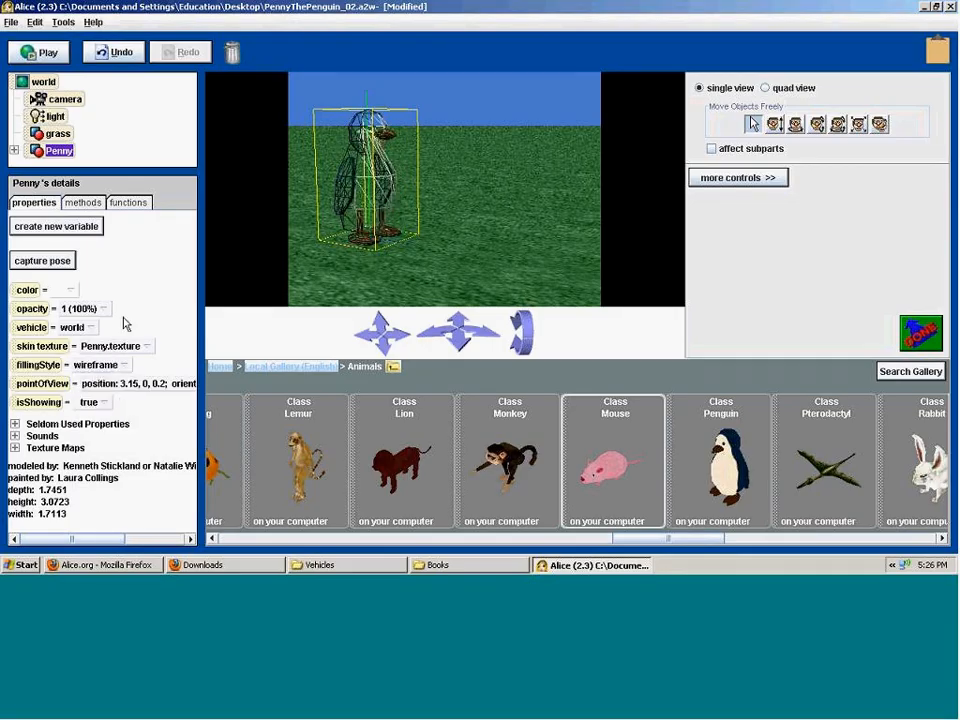
left_click(127, 367)
left_click(108, 414)
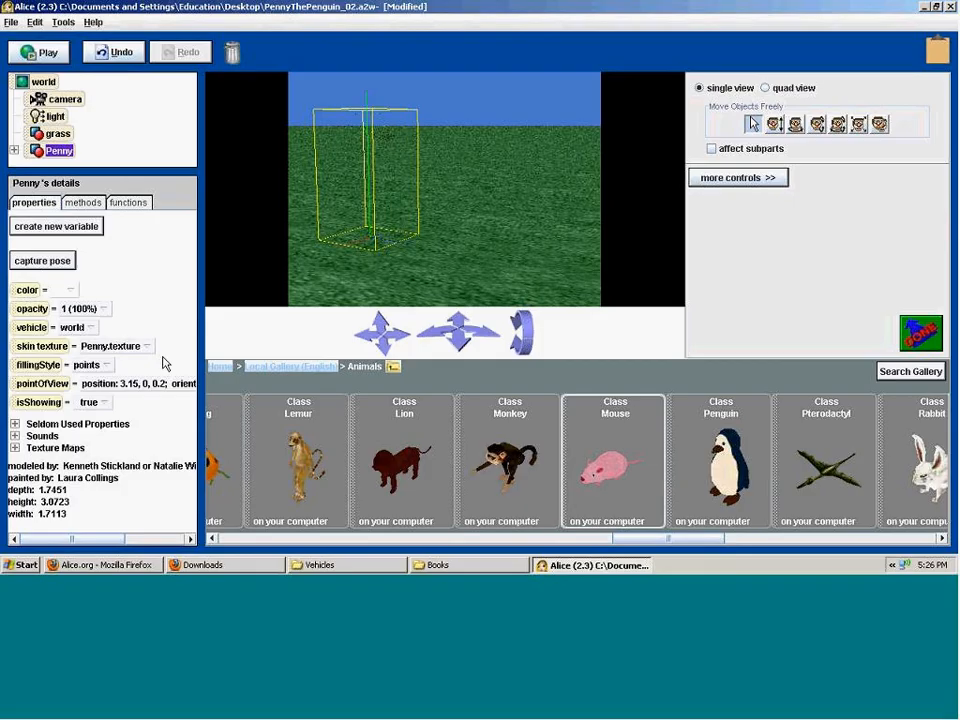
- Try moving the point-styled Penny up and down, undo the move, and restore the fillingStyle to solid
left_click(772, 128)
left_click_drag(413, 176, 381, 180)
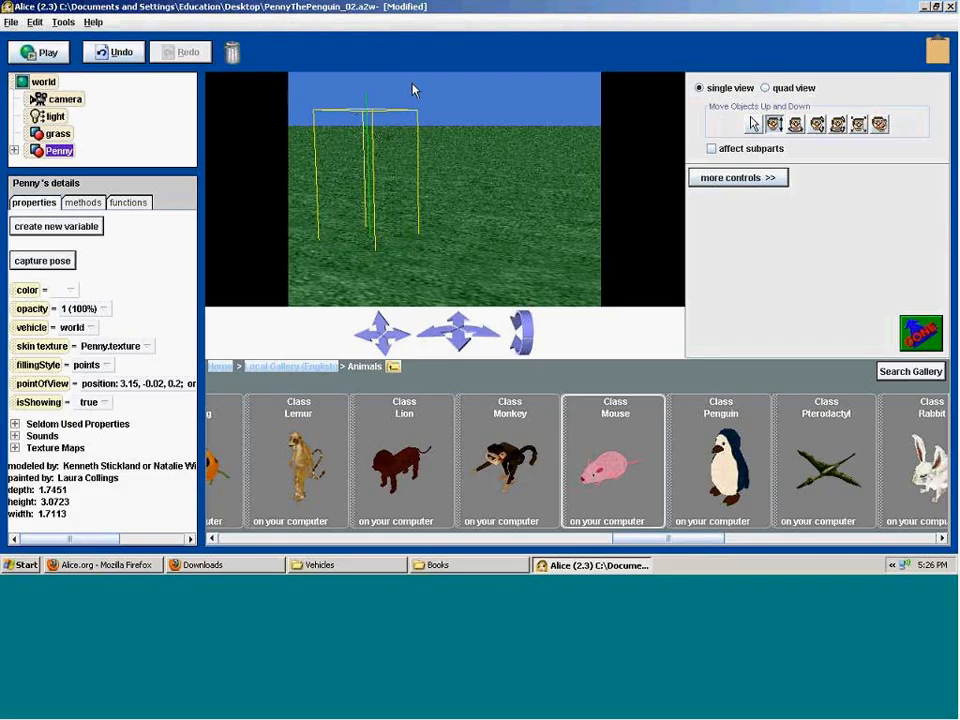
key("ctrl+z")
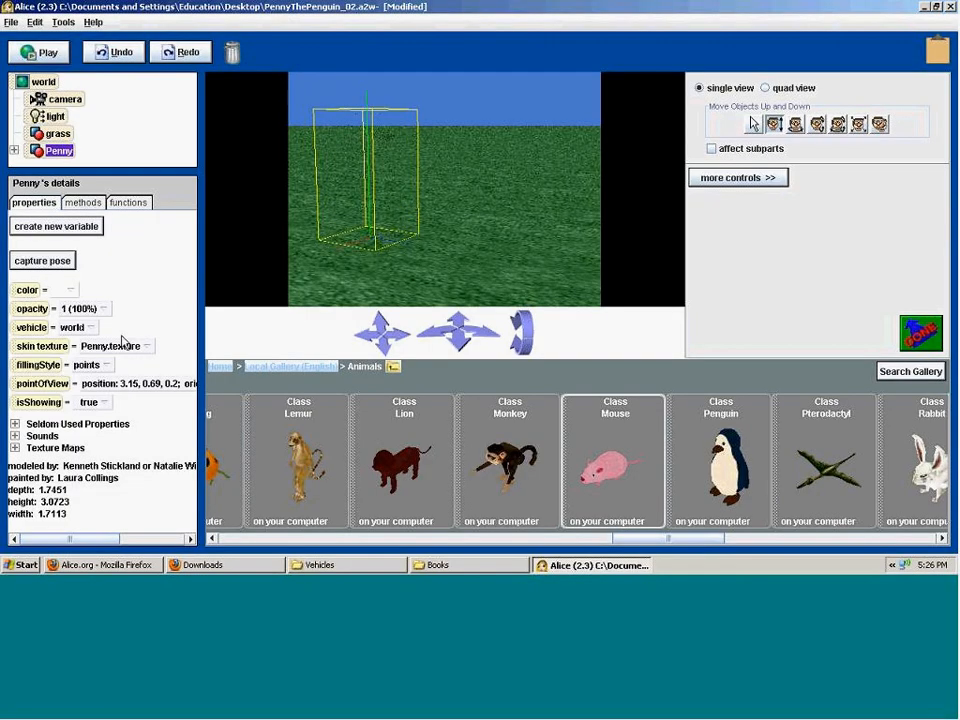
left_click(105, 365)
left_click(96, 380)
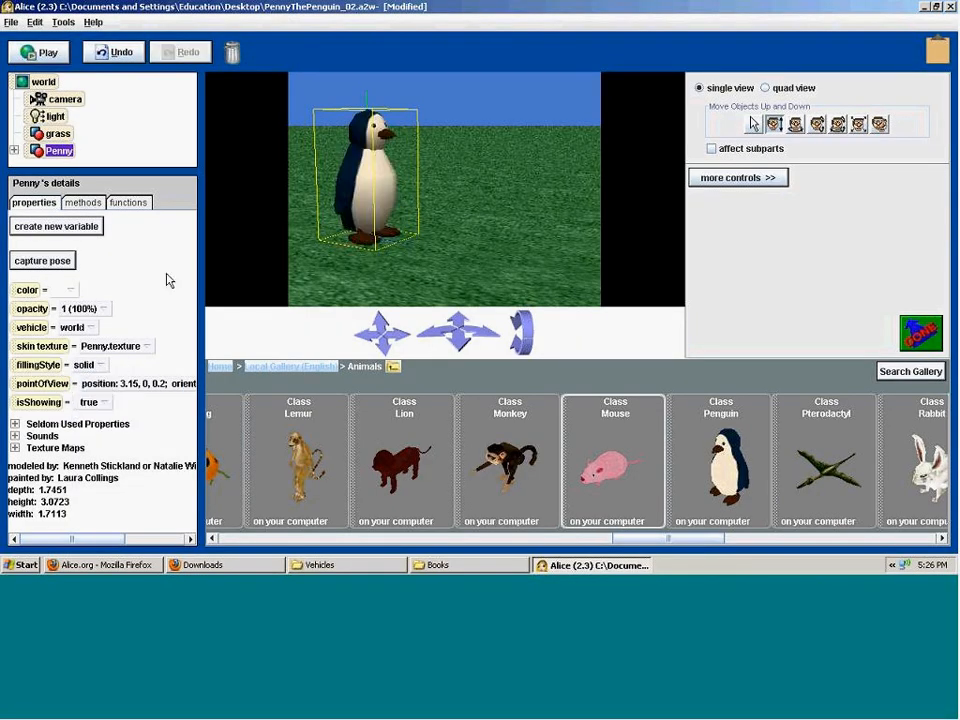
- Check Penny's pointOfView choices, and switch isShowing to false and back to true twice
left_click(127, 385)
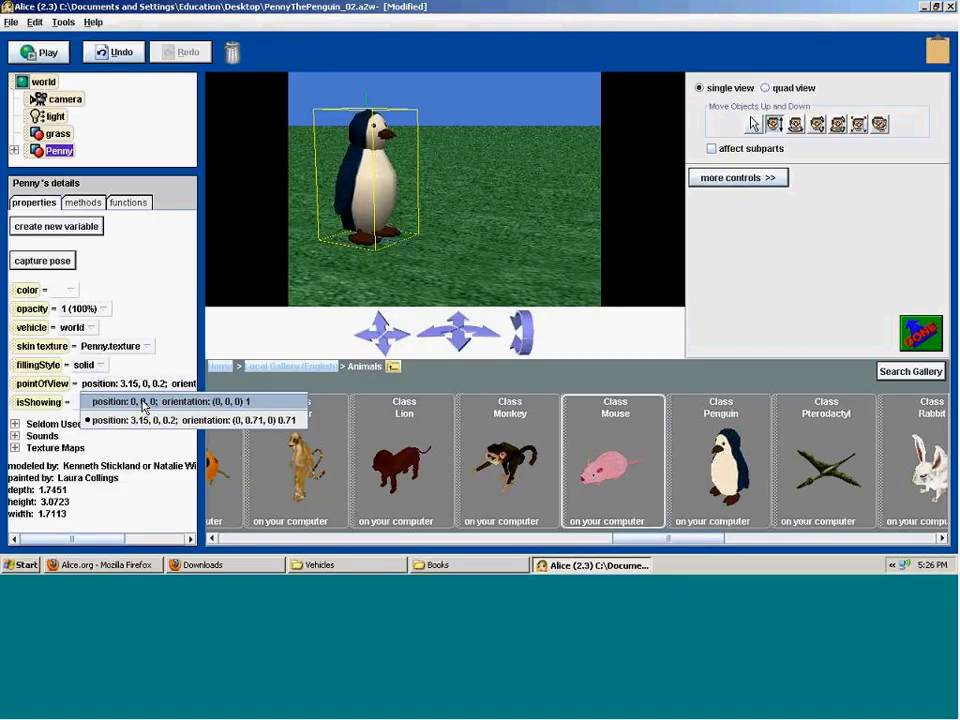
left_click(172, 338)
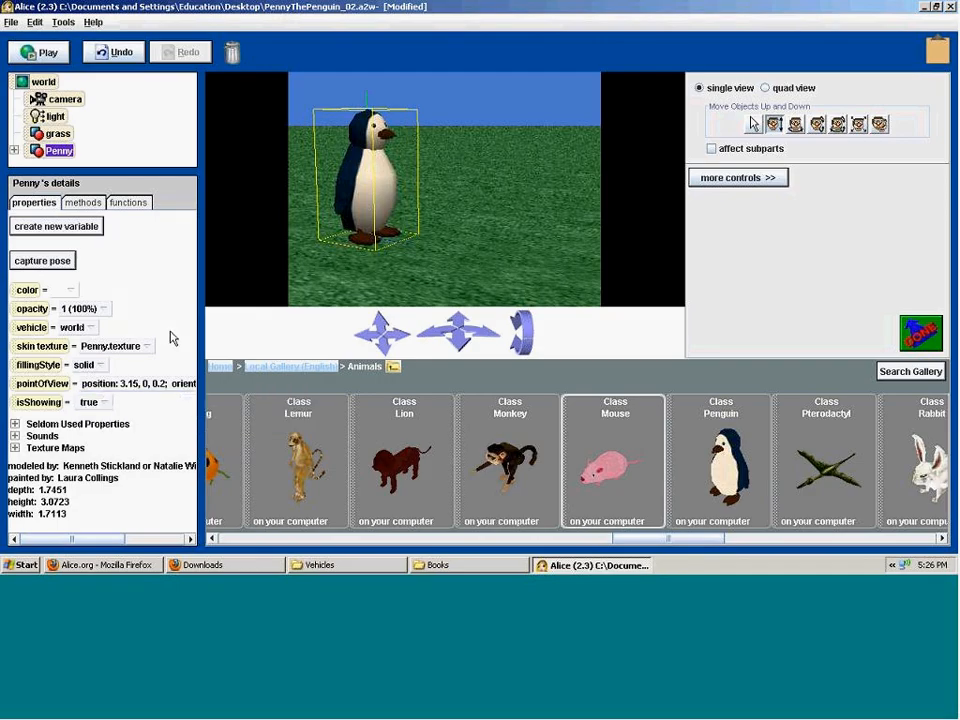
left_click(104, 404)
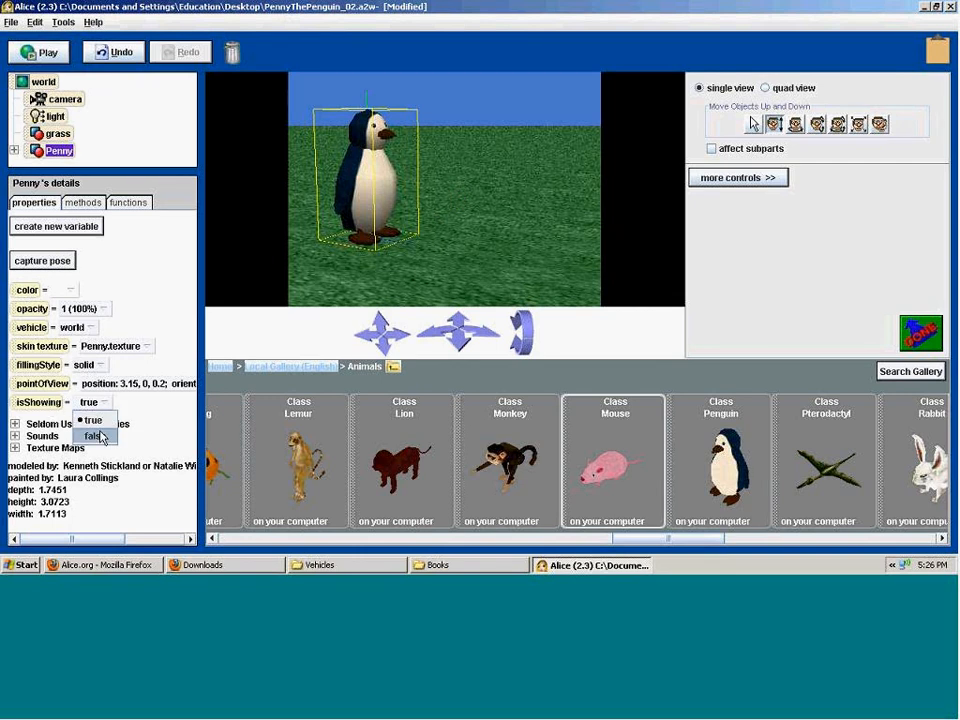
left_click(101, 437)
left_click(100, 402)
left_click(92, 420)
left_click(107, 404)
left_click(93, 437)
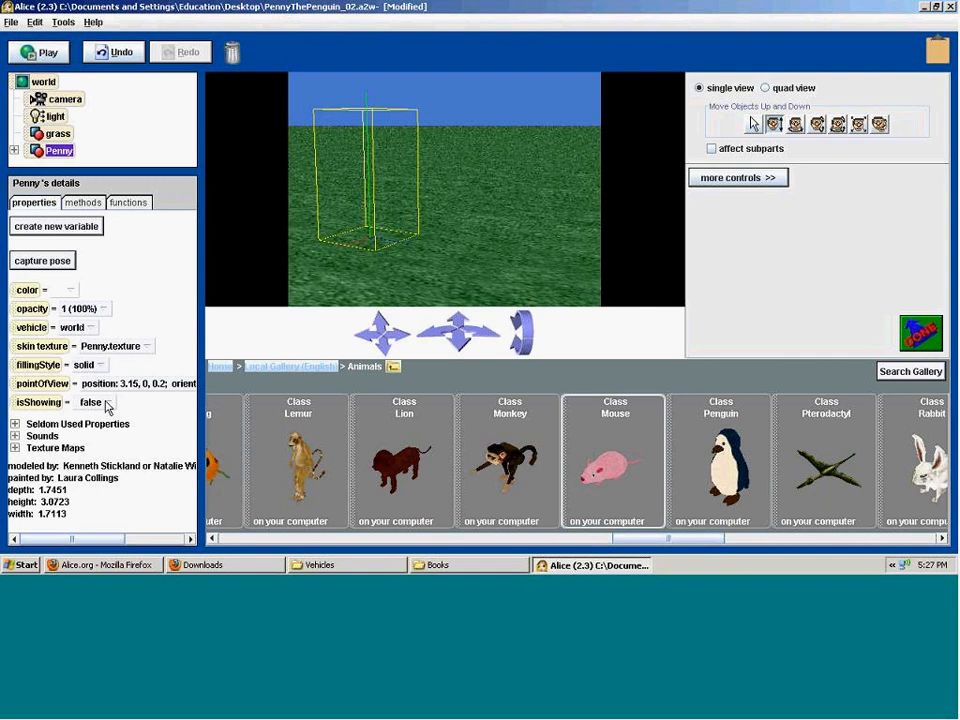
left_click(108, 404)
left_click(84, 418)
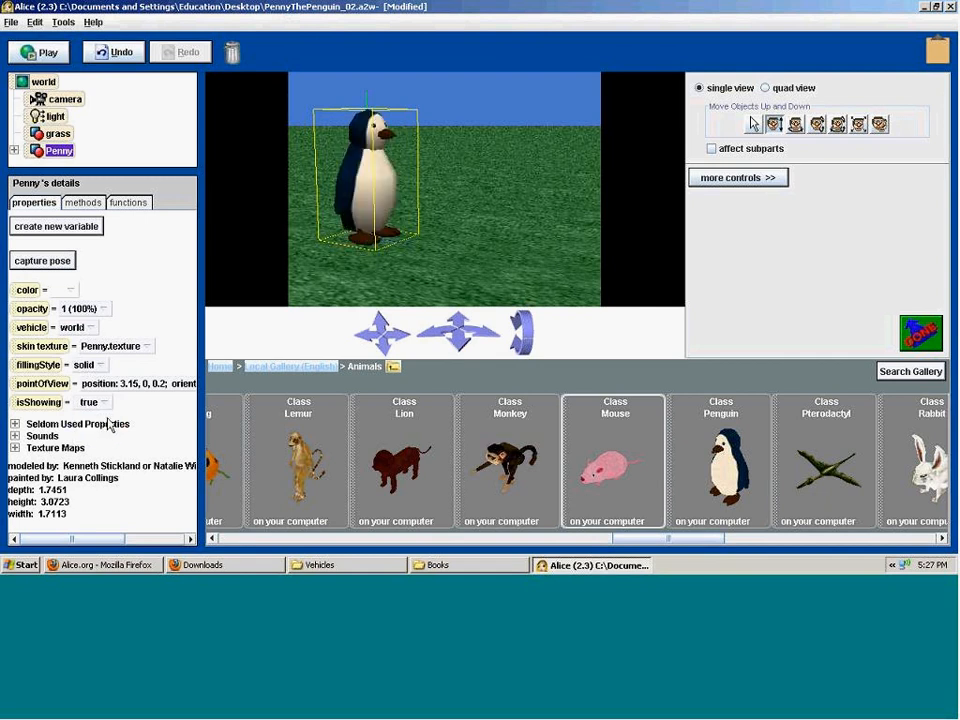
- Examine Penny's Seldom Used Properties, such as isPivotShowing, emissiveColor and shadingStyle, and collapse the group again
left_click(15, 425)
scroll(187, 366, "down", 2)
scroll(187, 366, "down", 4)
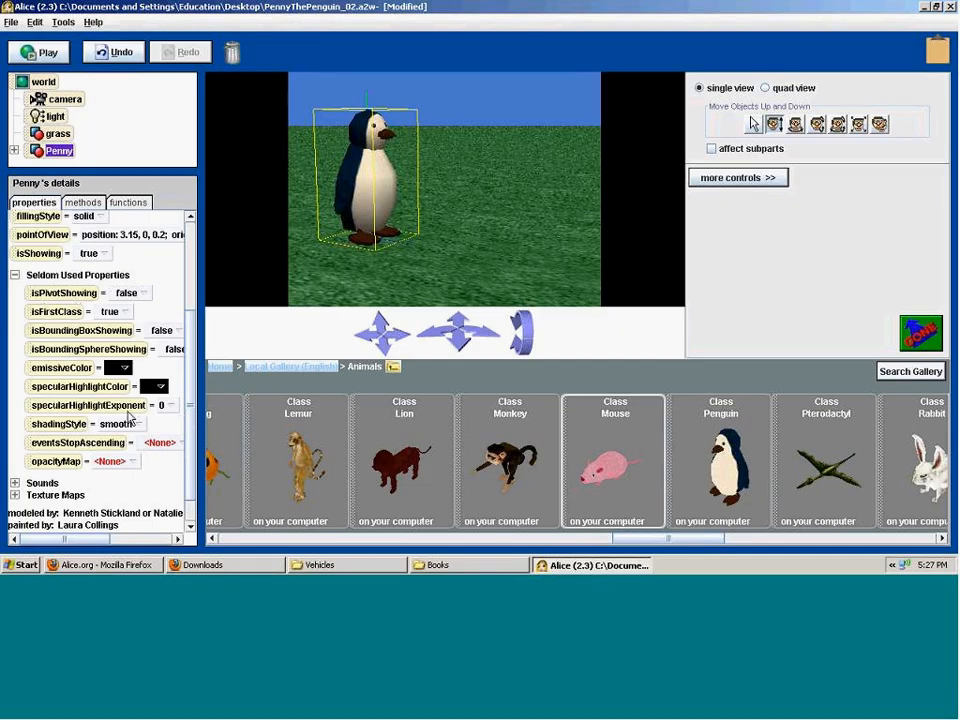
left_click(18, 274)
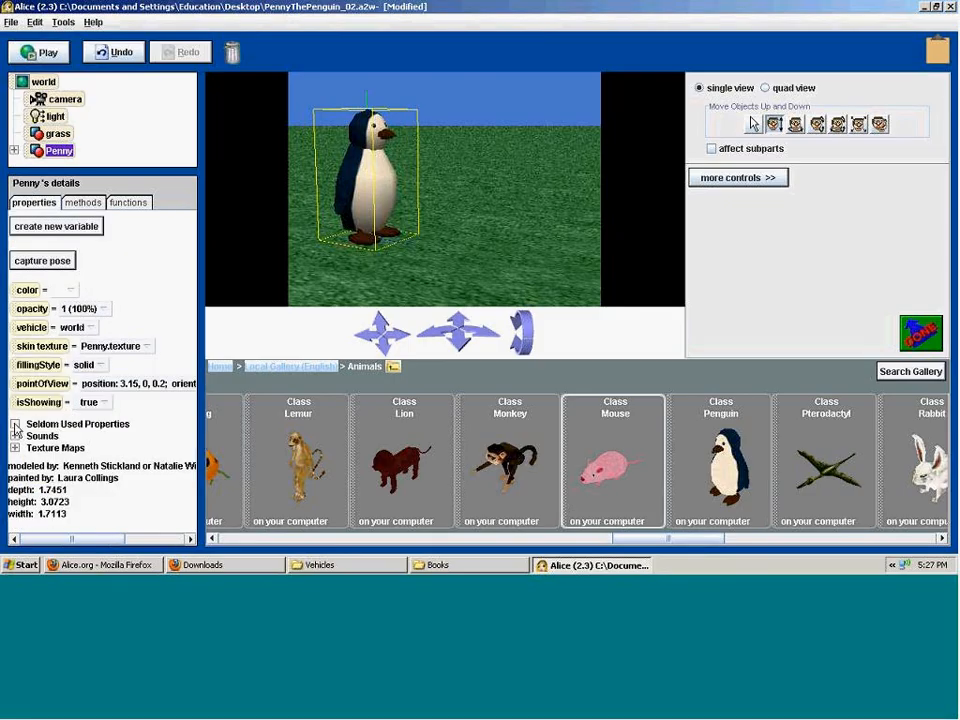
left_click(66, 426)
left_click_drag(188, 362, 183, 457)
left_click(15, 267)
- Expand Penny's Sounds, and view the Monkey class's methods and sounds in the gallery without adding it to the world
left_click(15, 436)
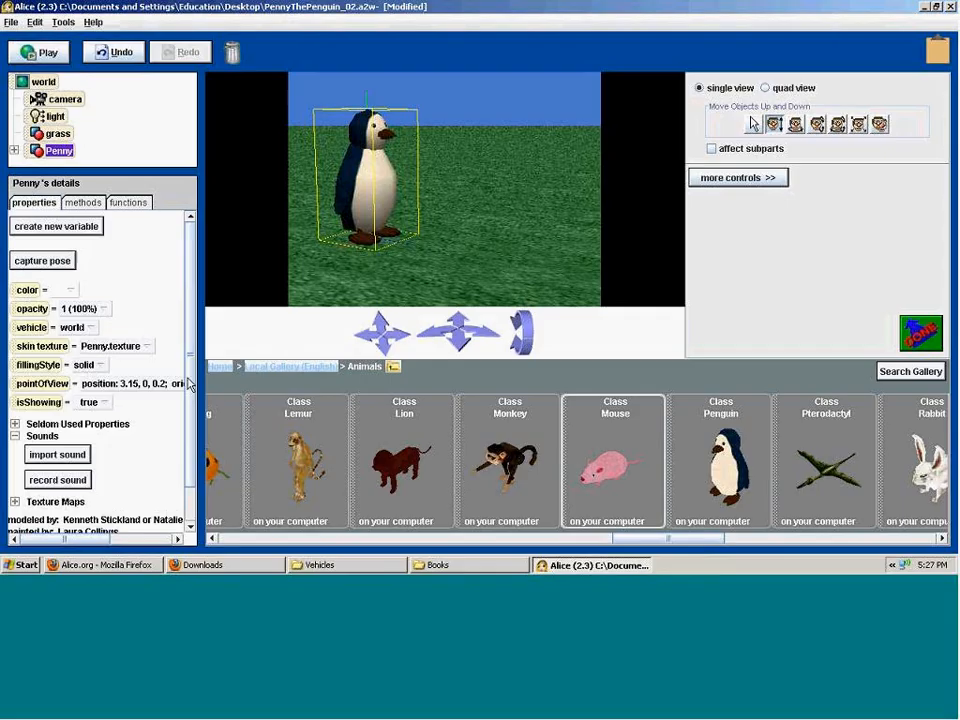
scroll(188, 378, "down", 2)
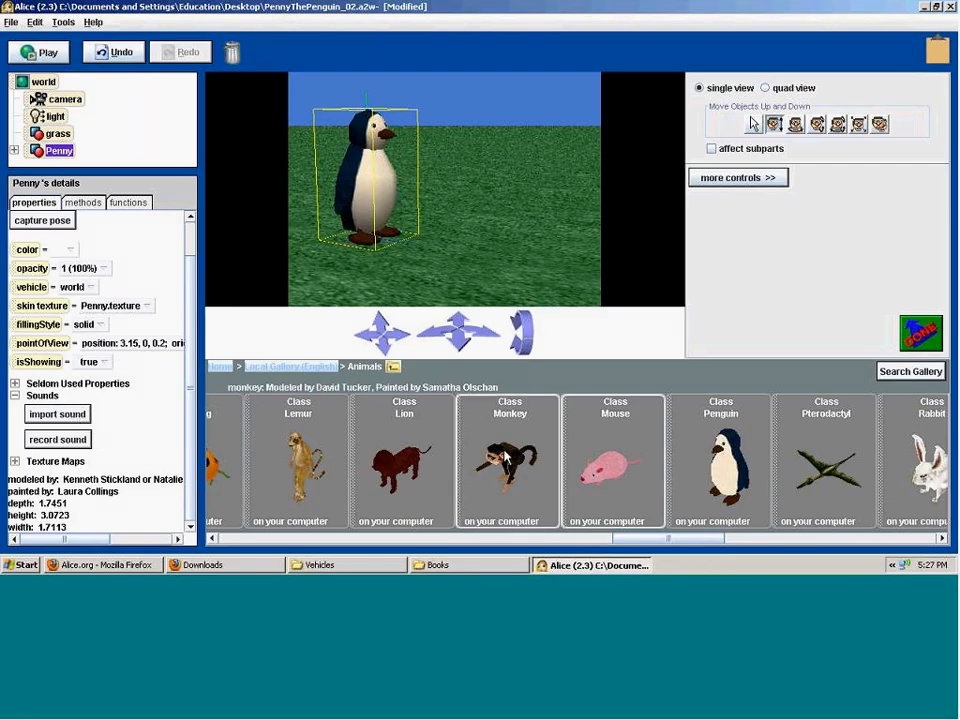
left_click(510, 455)
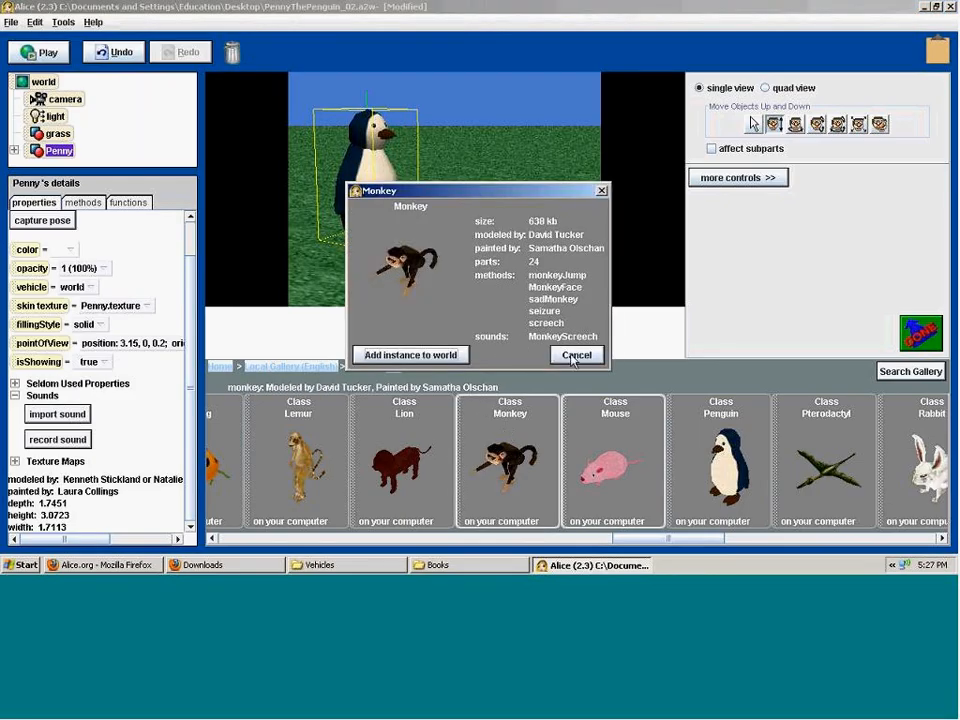
left_click(576, 355)
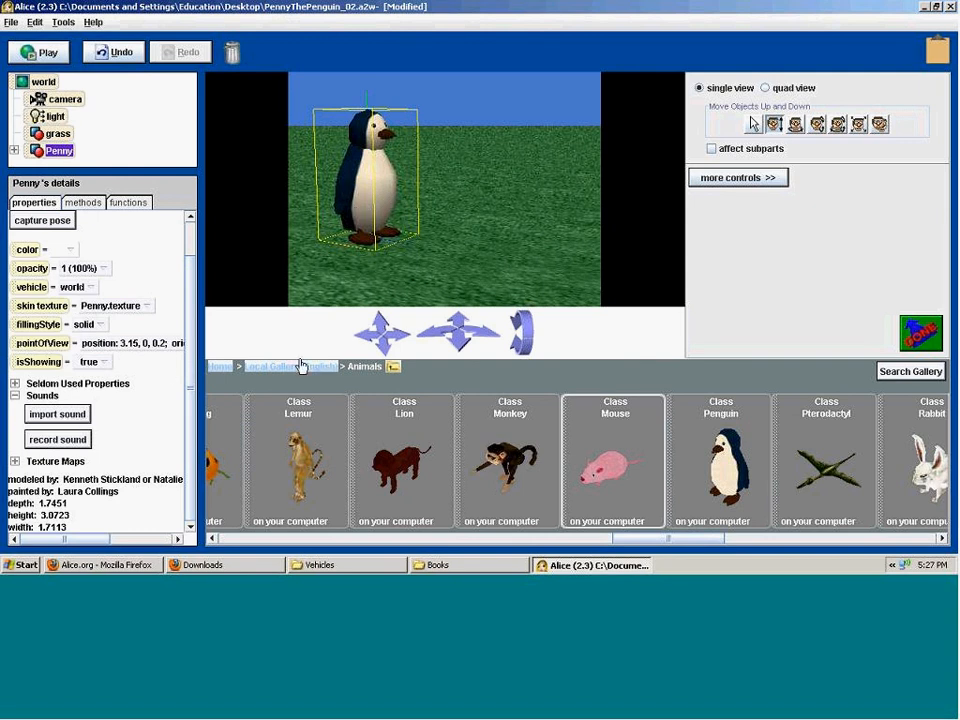
- Compare the world's sound options with Penny's, and collapse Penny's Sounds group
left_click(40, 80)
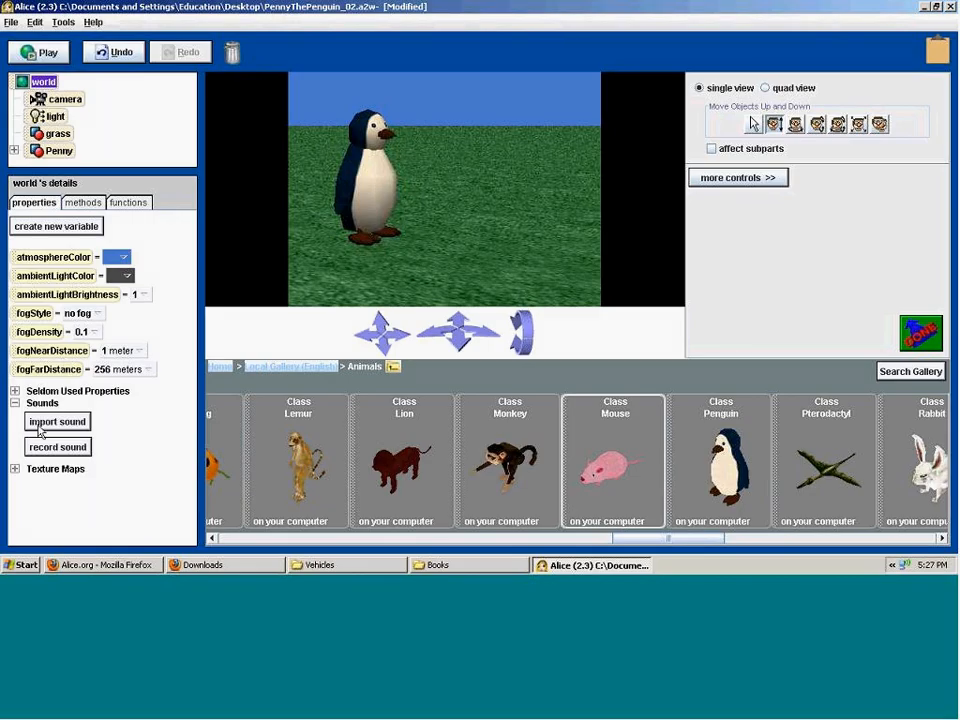
left_click(50, 151)
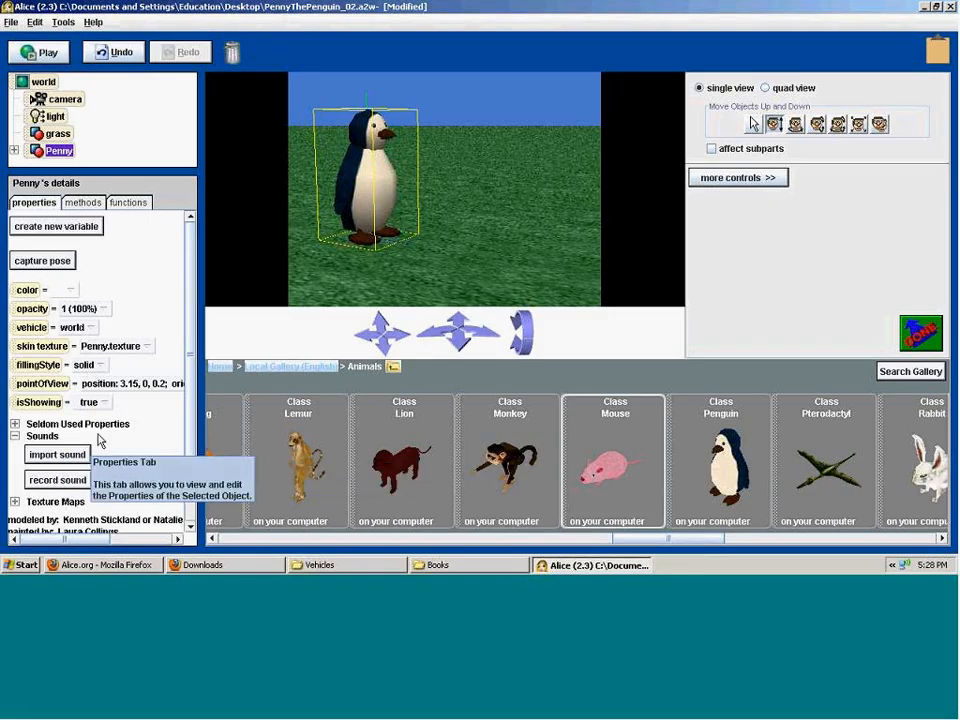
left_click_drag(190, 360, 193, 393)
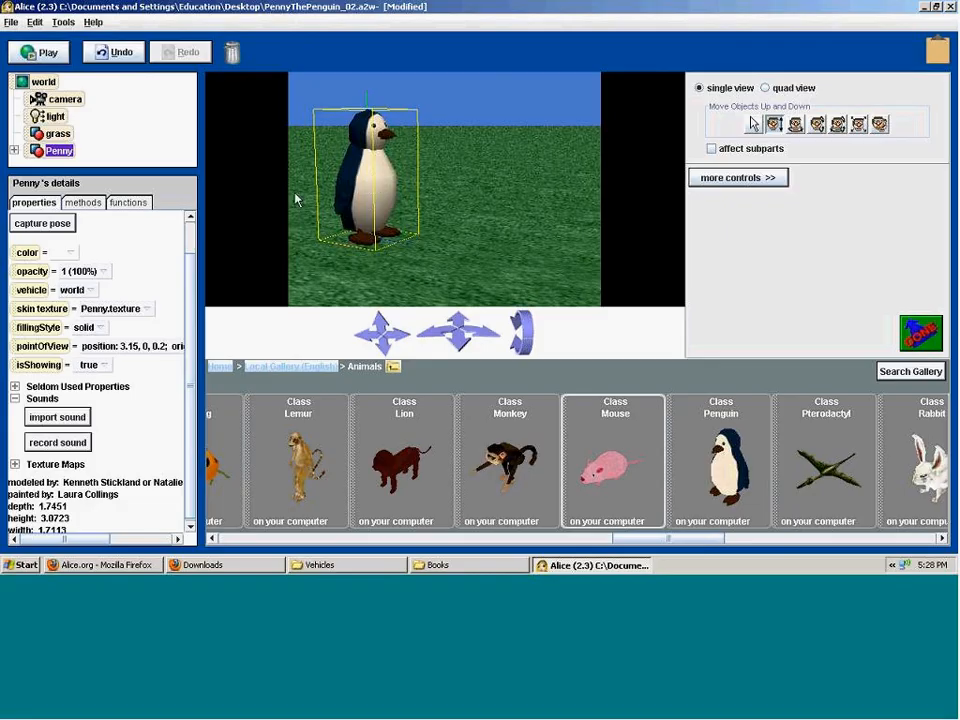
left_click(15, 398)
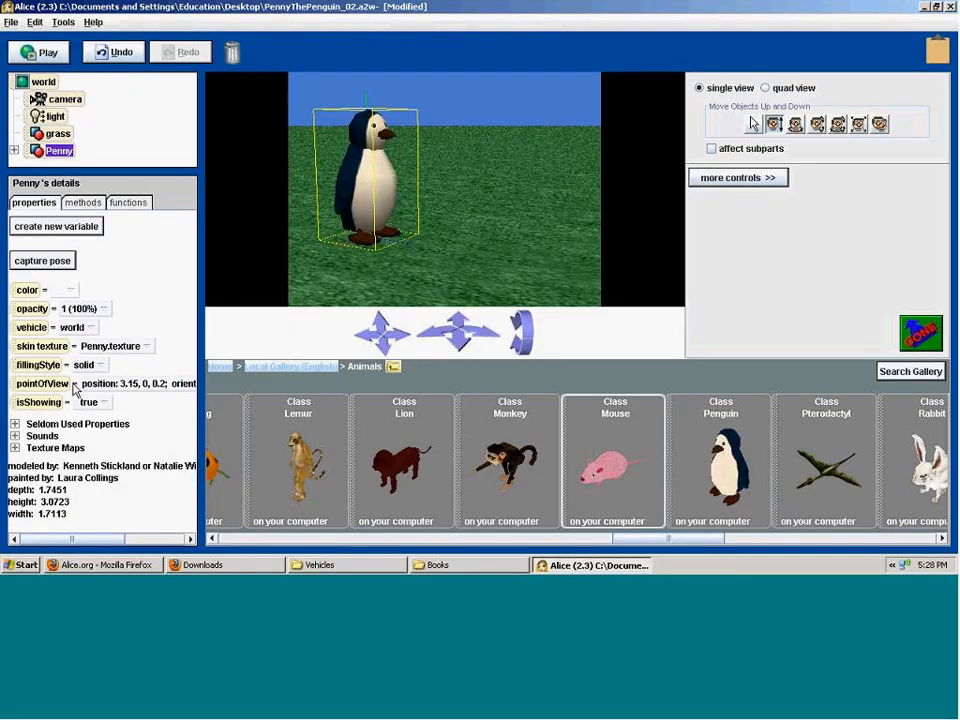
- Import MoonTexture.png from the textureMap folder into Penny's Texture Maps
left_click(15, 448)
scroll(145, 275, "down", 2)
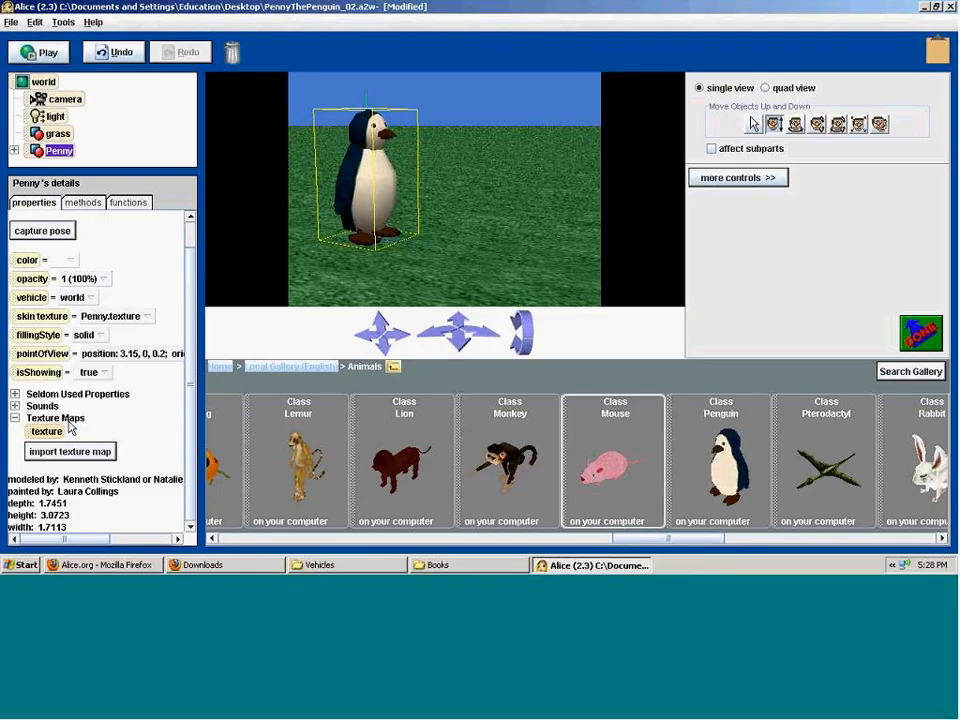
left_click(70, 452)
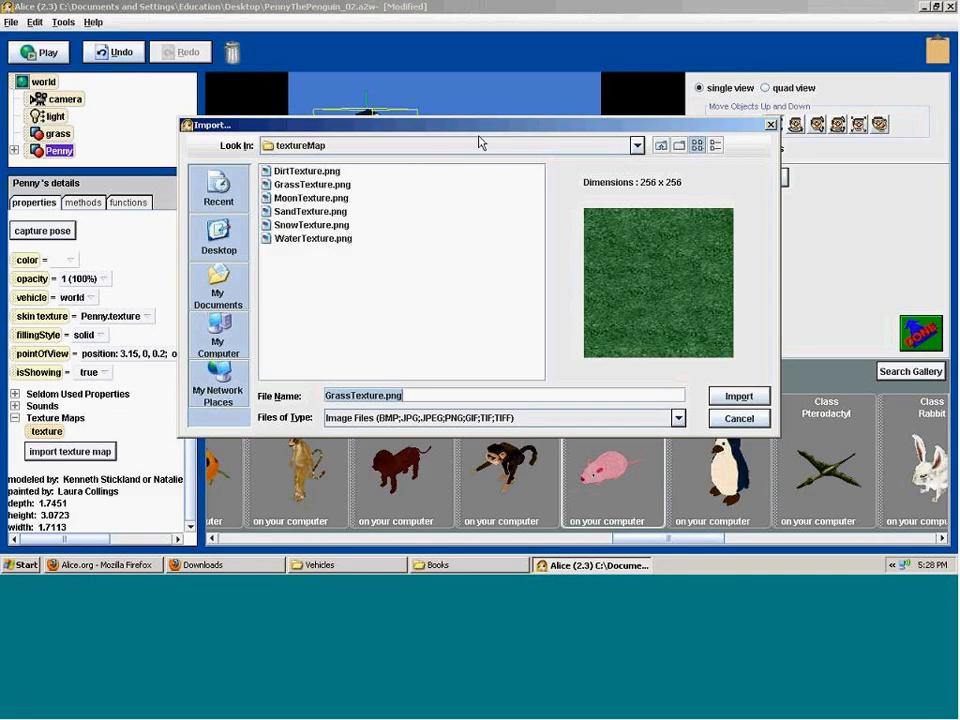
left_click_drag(386, 129, 405, 190)
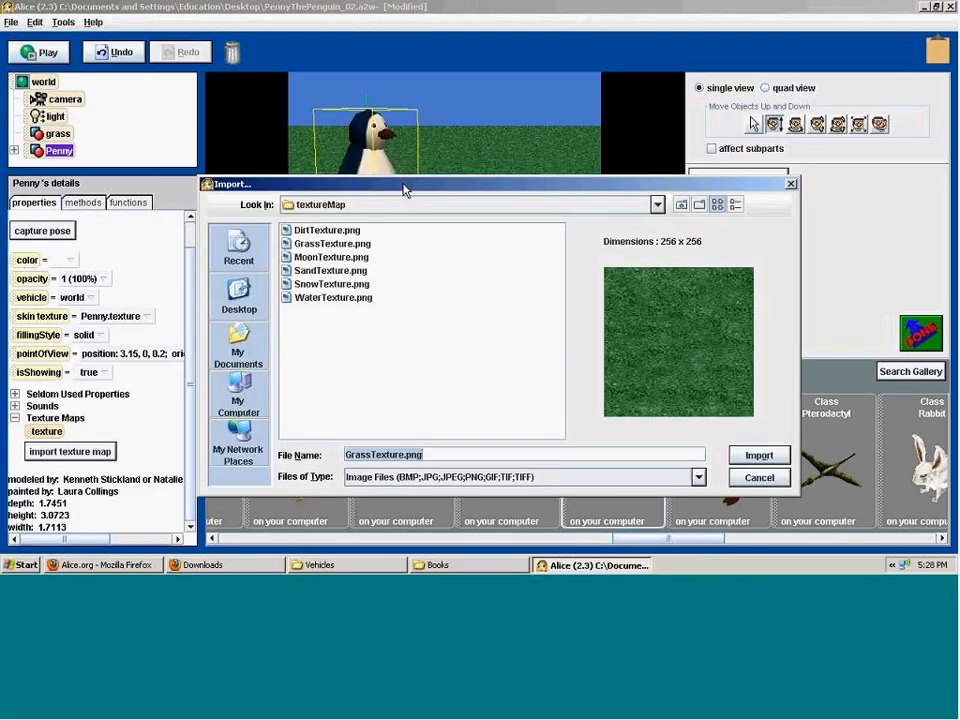
left_click(328, 257)
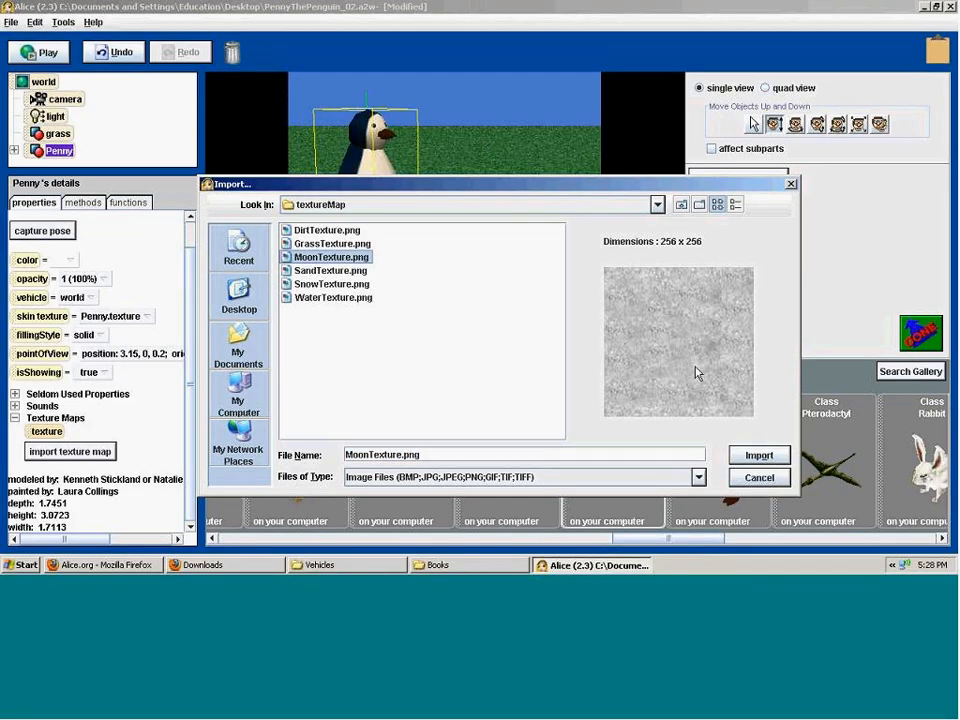
left_click(759, 455)
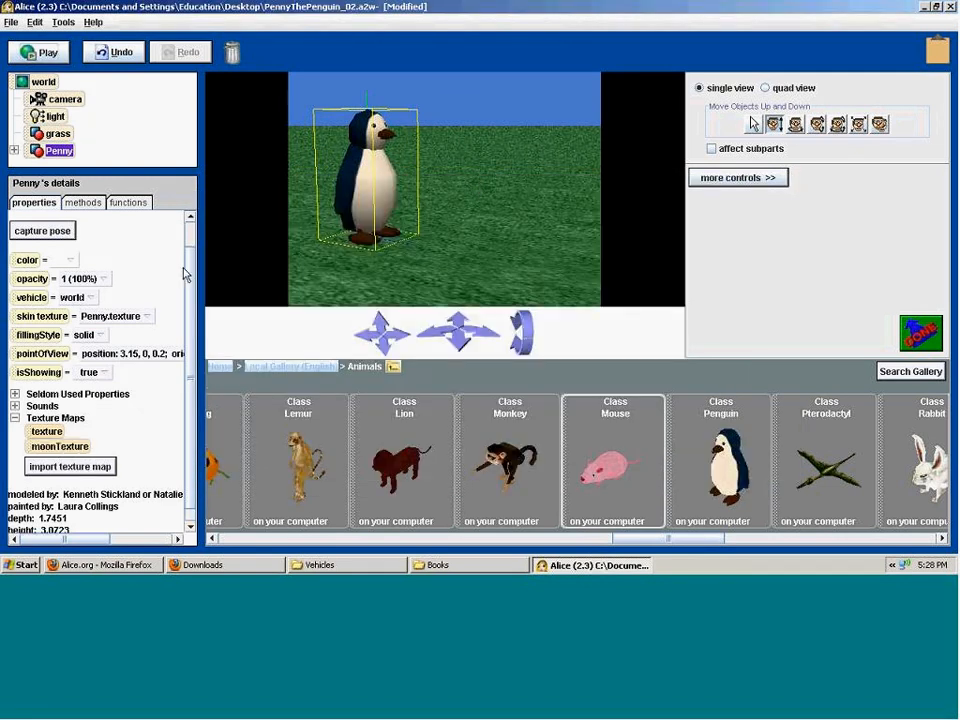
- Try Penny.moonTexture as Penny's skin texture, raise the penguin slightly, and undo that move
left_click(146, 316)
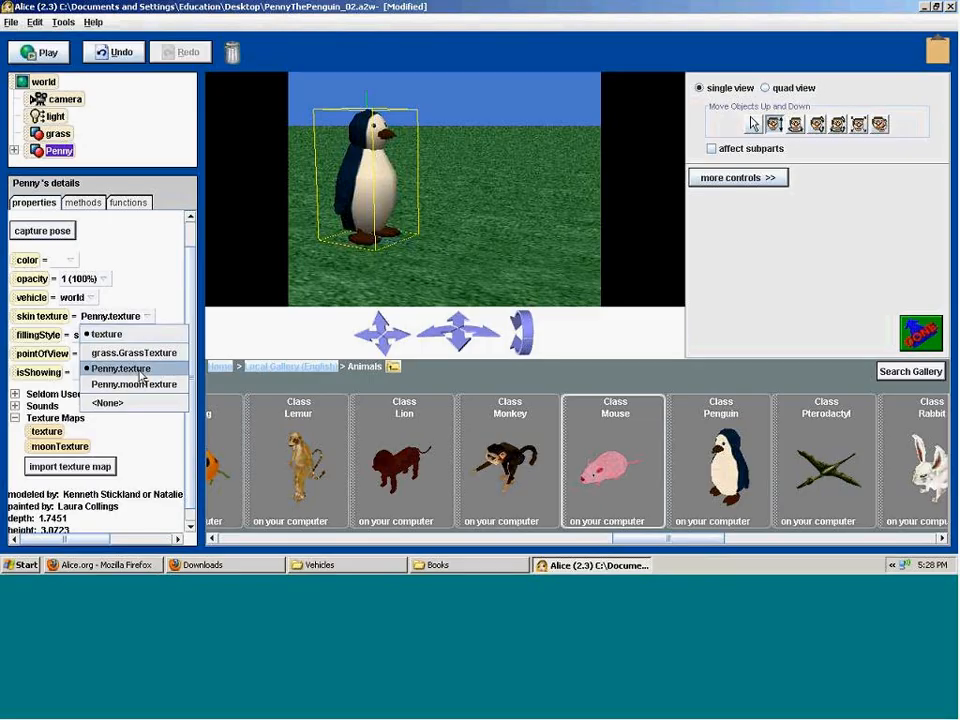
left_click(142, 386)
left_click_drag(383, 195, 383, 189)
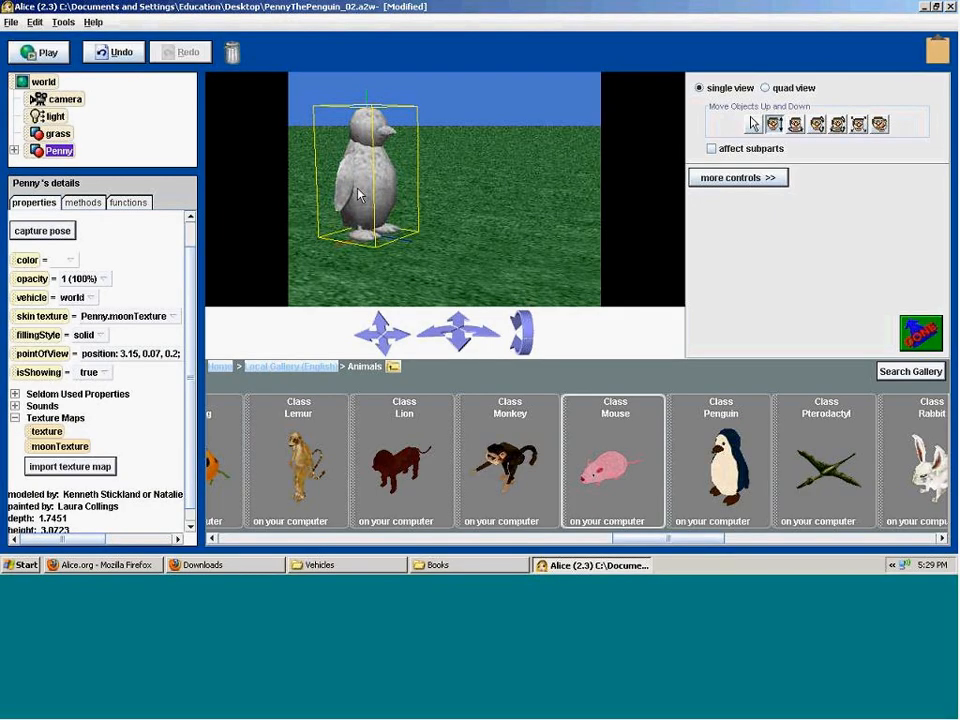
key("ctrl+z")
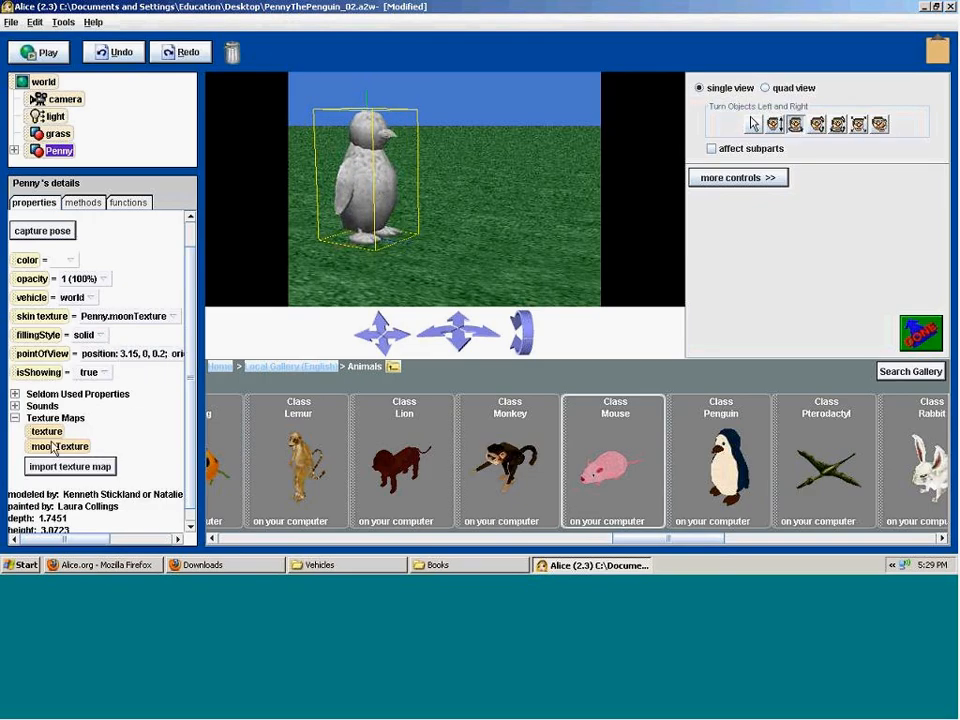
- Try Penny's skin texture as <None>, and restore it to Penny.texture
left_click(174, 316)
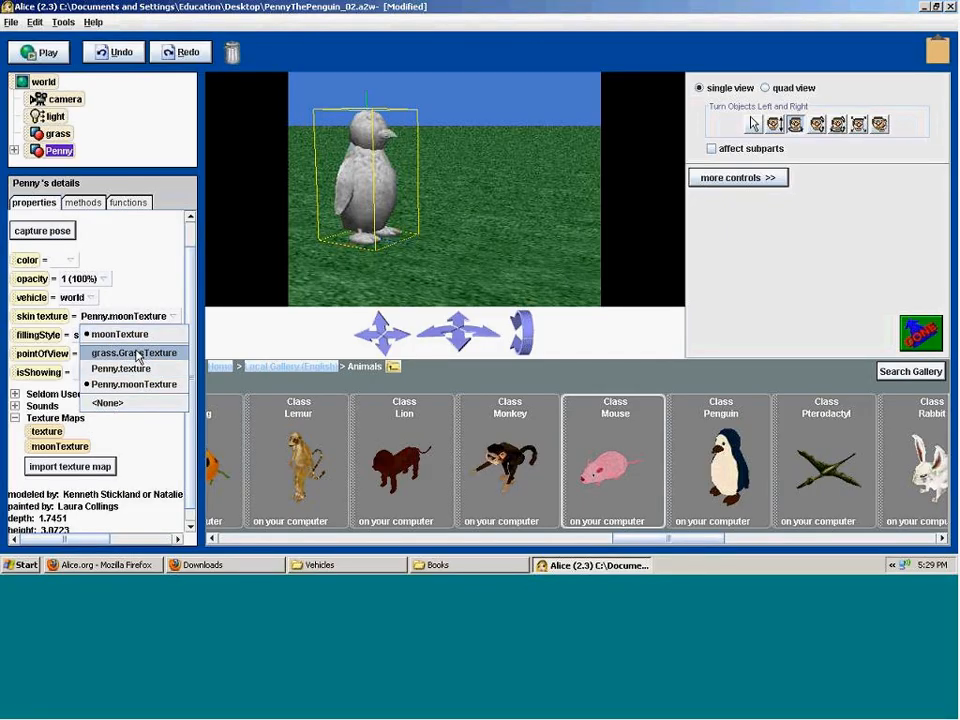
left_click(131, 402)
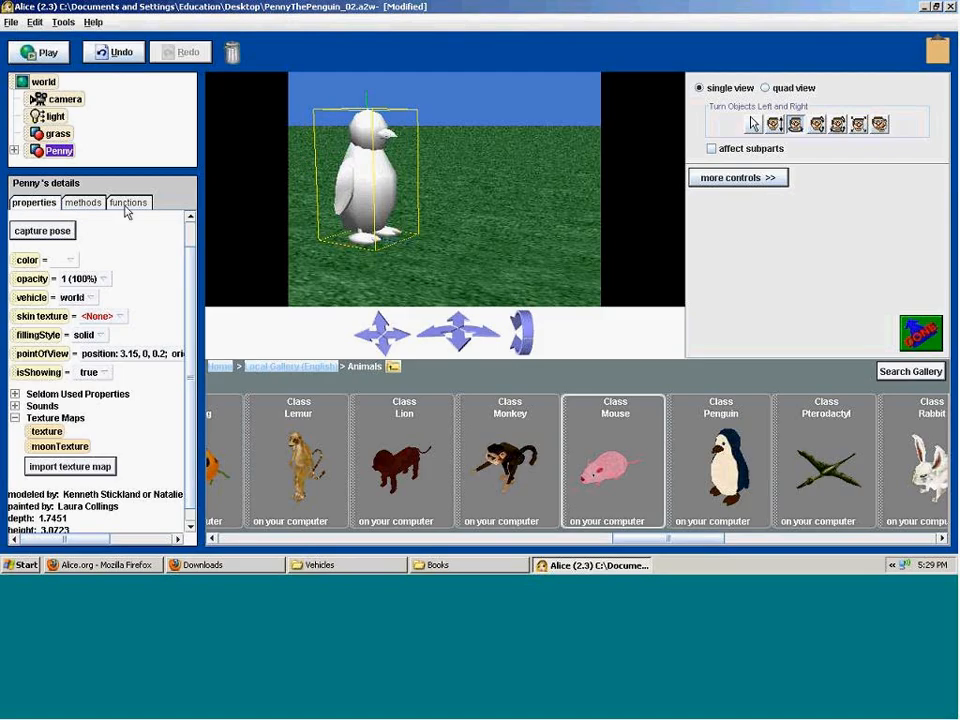
left_click(124, 317)
left_click(121, 369)
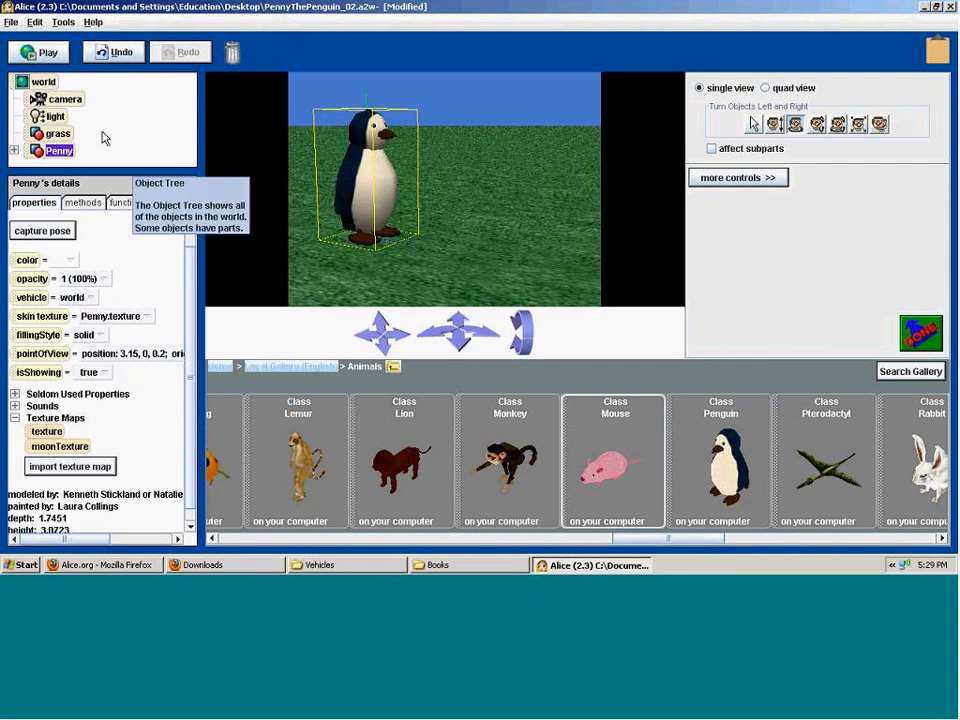
- Enlarge the object tree area by moving its border with the details area down
left_click_drag(85, 171, 78, 211)
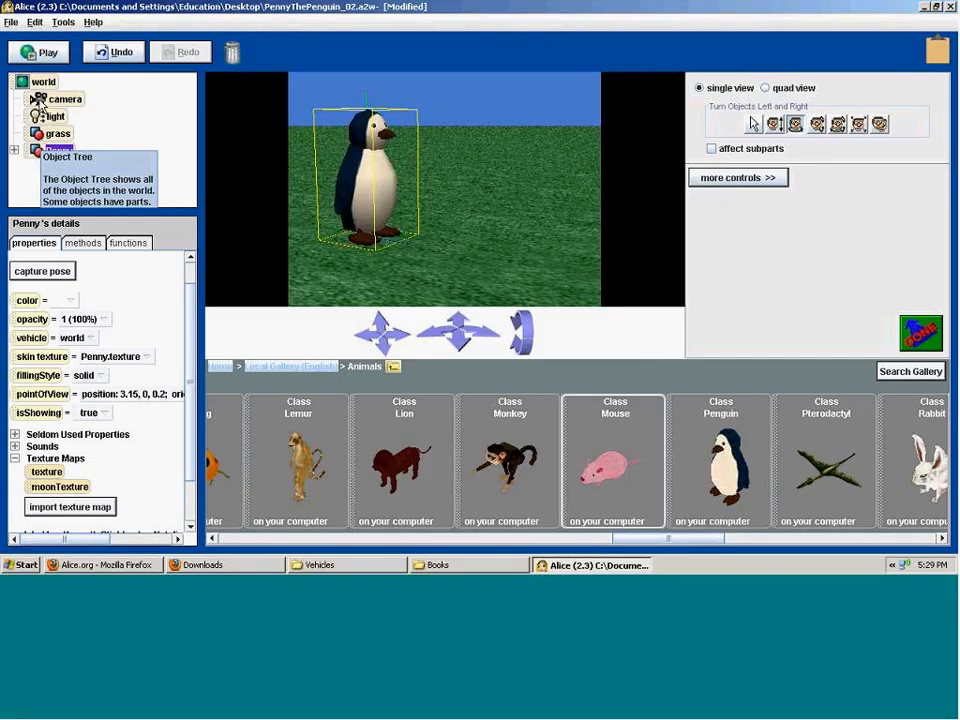
- Examine the camera's properties, including its Seldom Used Properties such as the viewing angles and clipping plane distances
left_click(38, 101)
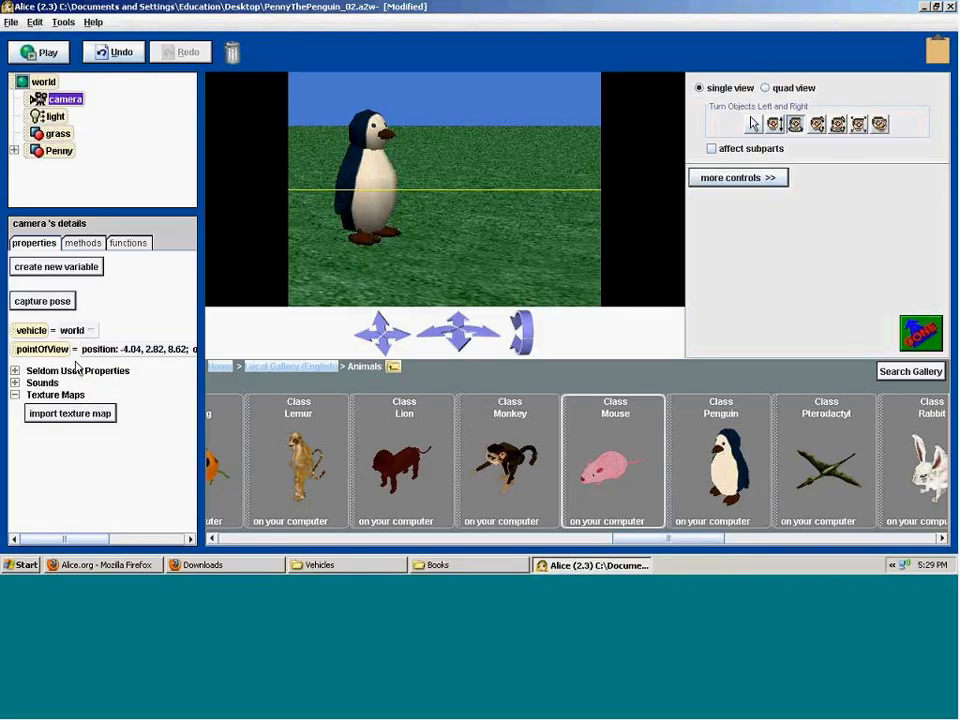
left_click(15, 371)
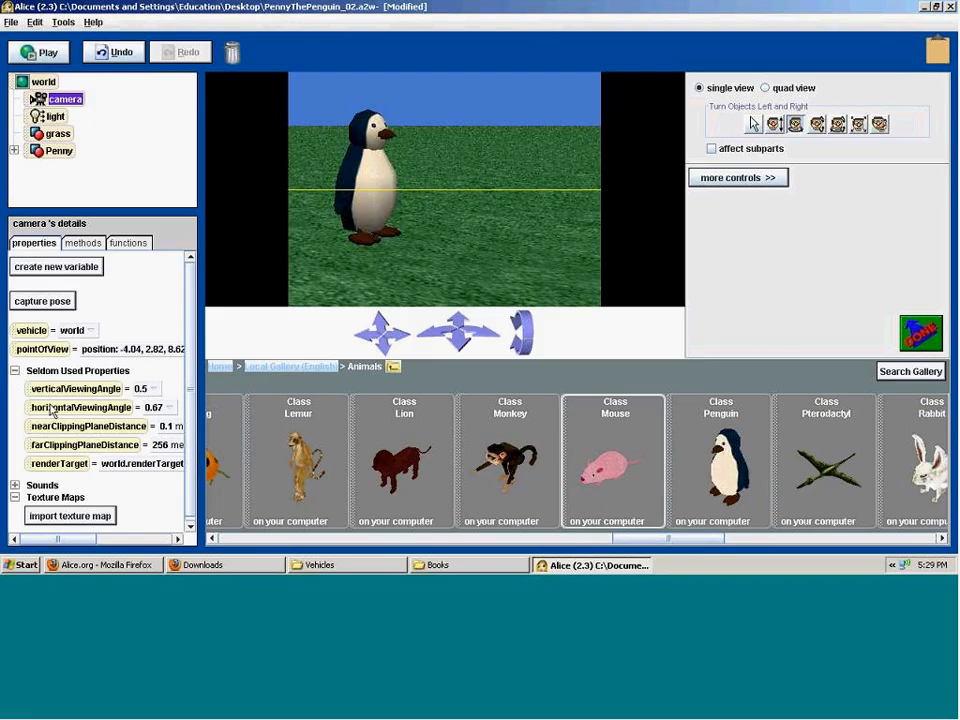
left_click(15, 371)
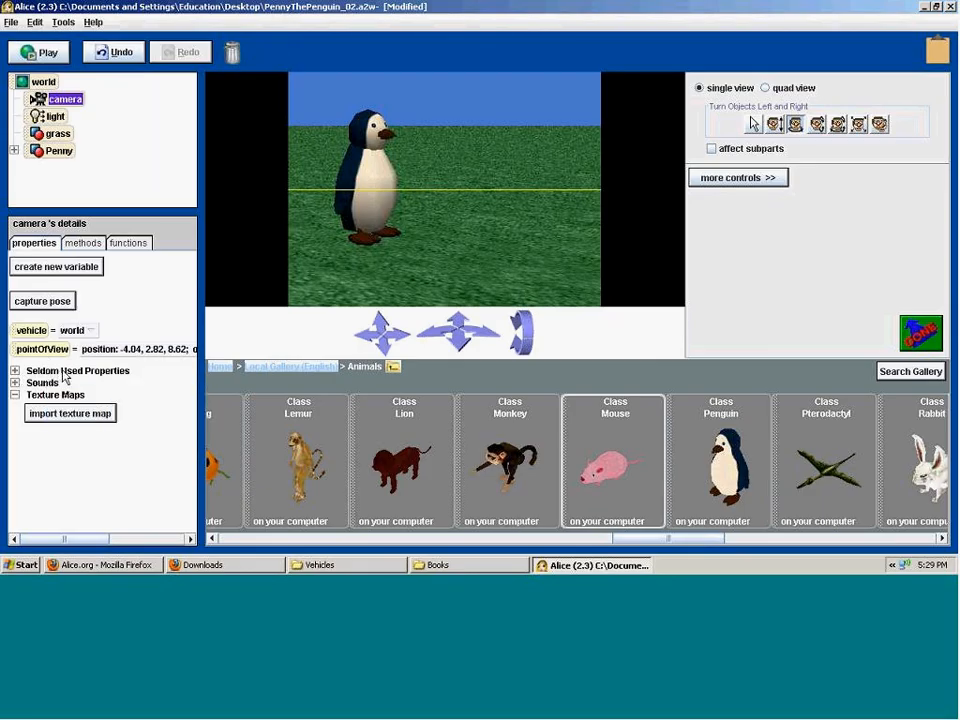
left_click(15, 371)
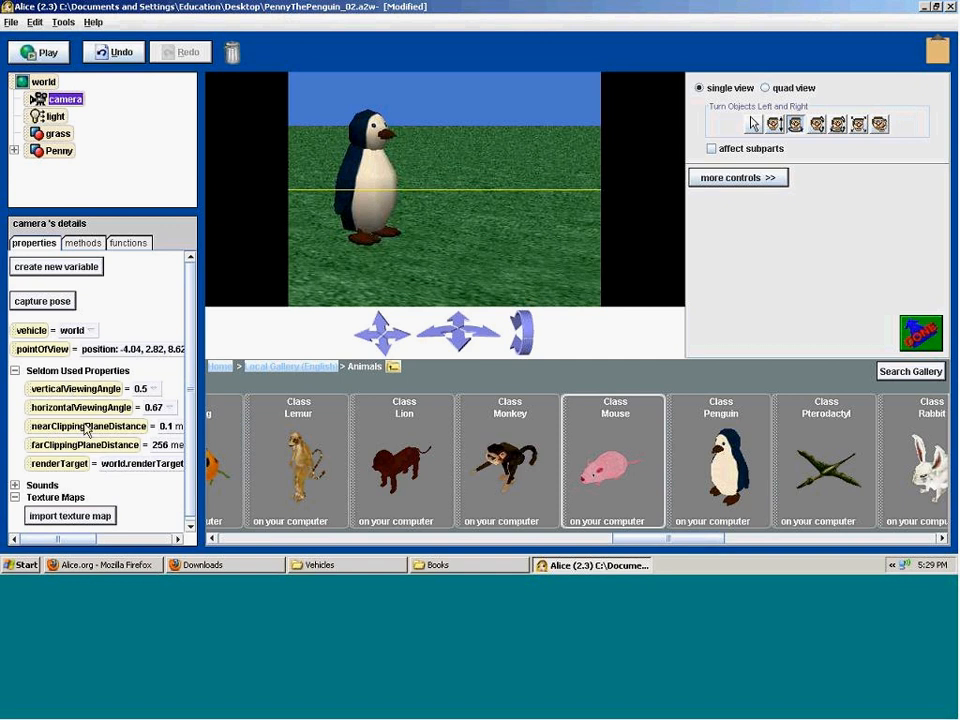
left_click(15, 371)
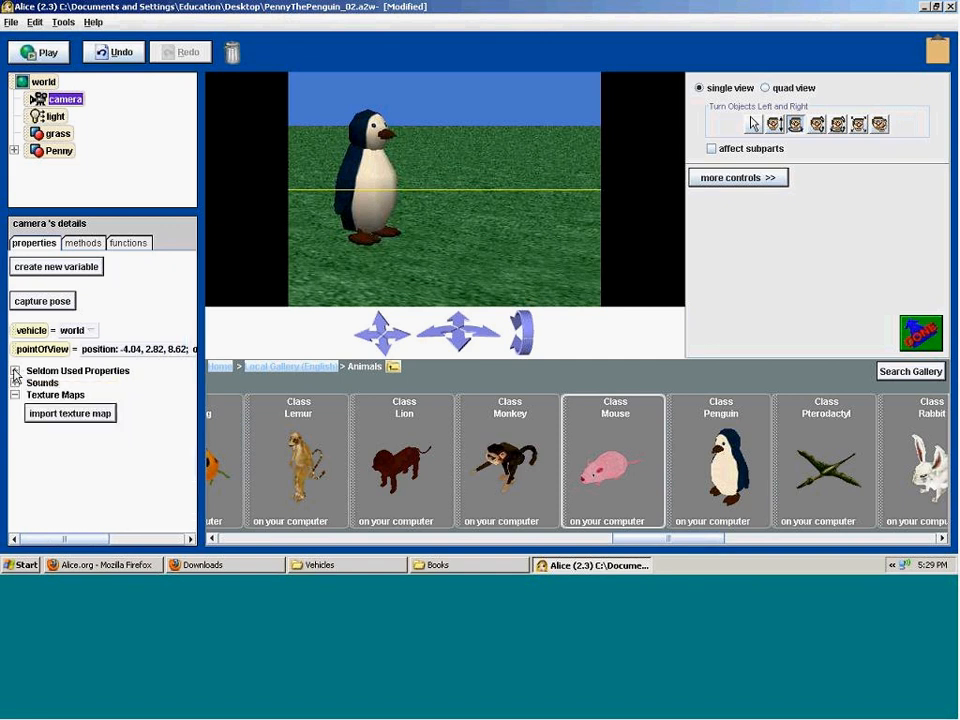
- Add a Rabbit from the Animals gallery to the world, standing on the grass beside the penguin
left_click(53, 118)
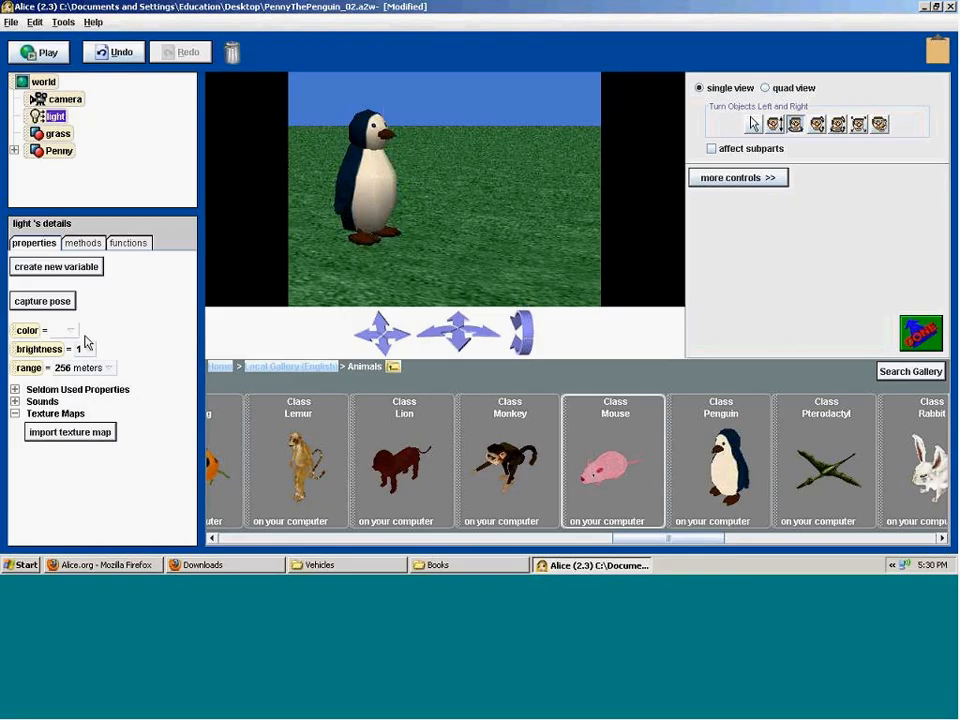
left_click_drag(925, 465, 490, 232)
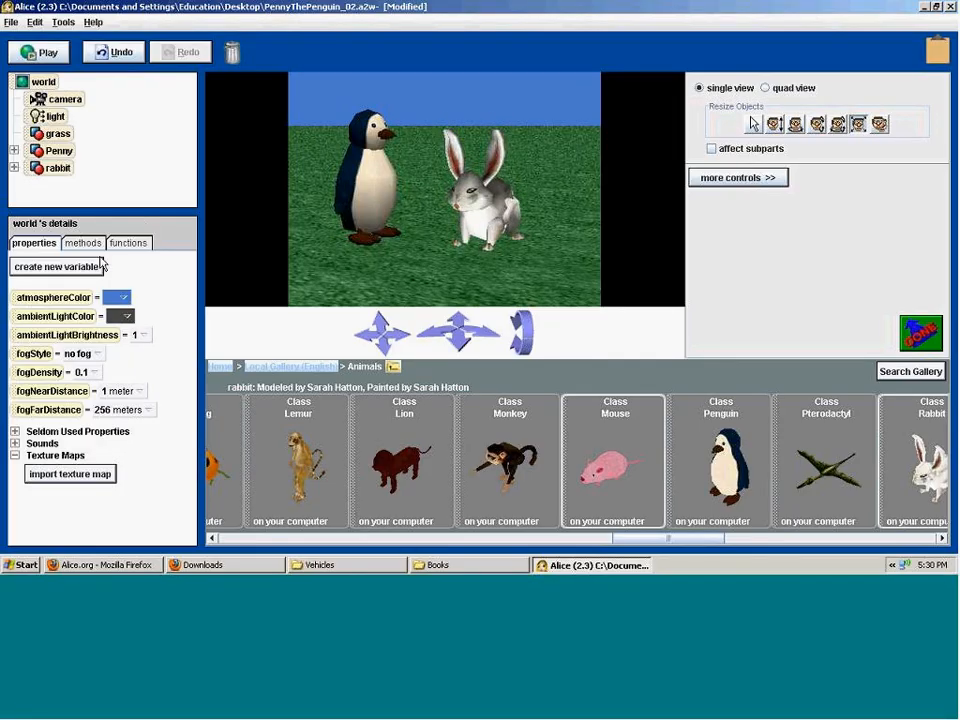
- Try blue, yellow and purple as the light's color
left_click(52, 116)
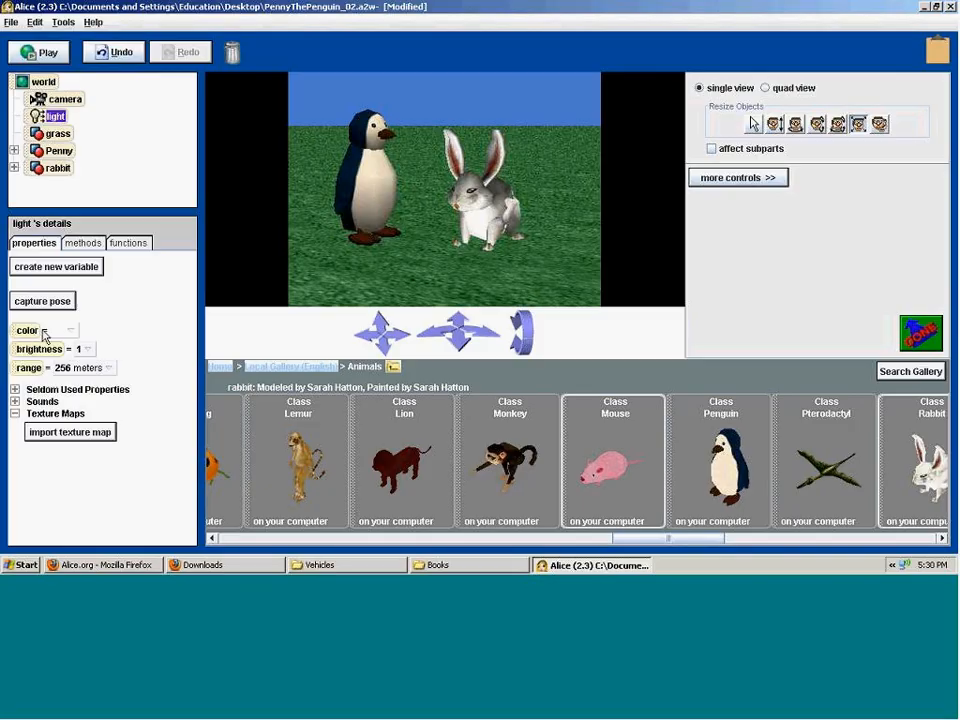
left_click(72, 331)
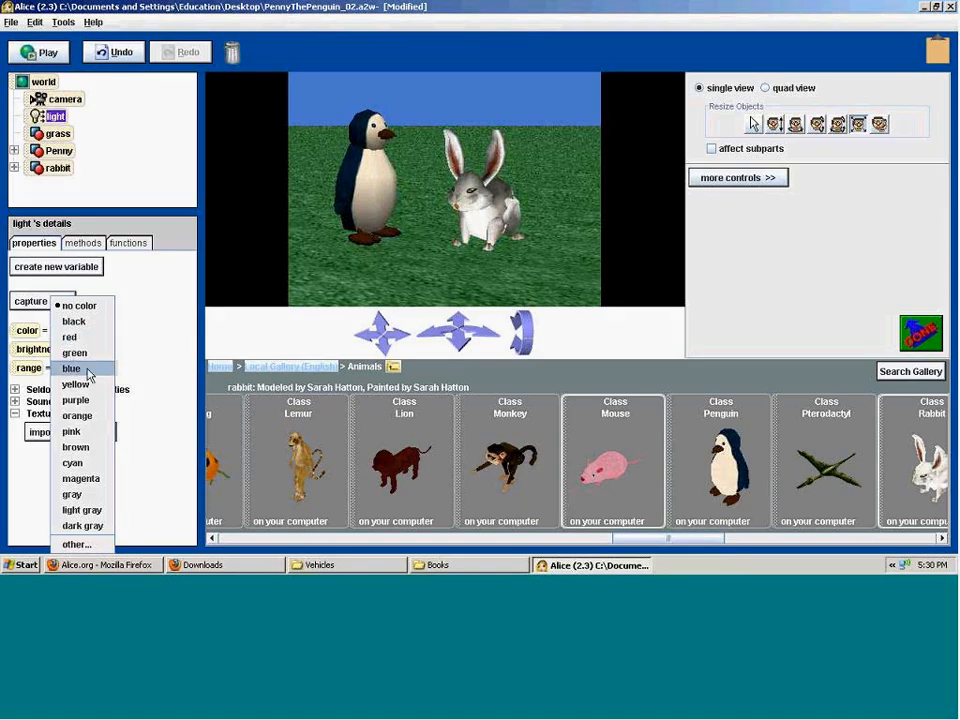
left_click(70, 368)
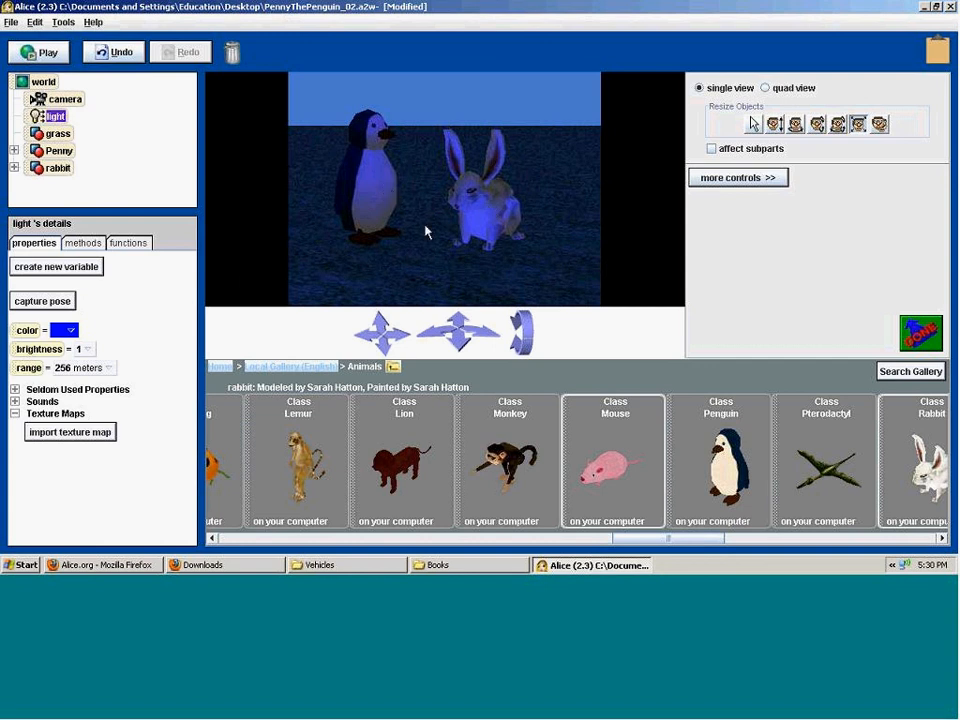
left_click(64, 330)
left_click(76, 383)
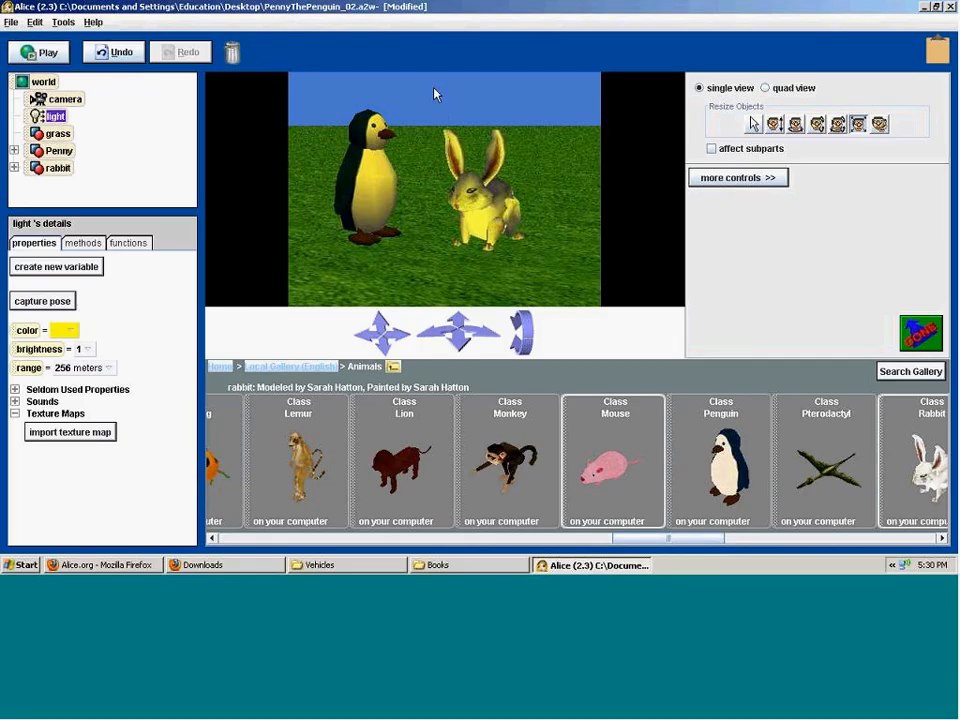
left_click(62, 330)
left_click(76, 383)
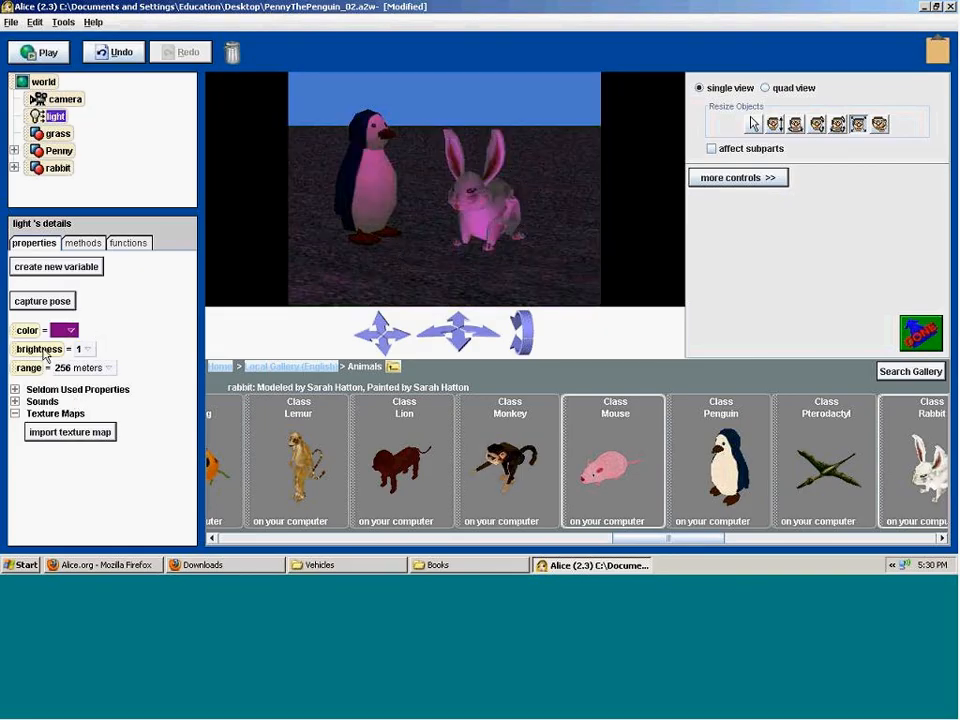
- Try the light's brightness at 2, 0.25 and a custom value of 0, and return it to 1
left_click(88, 349)
left_click(115, 413)
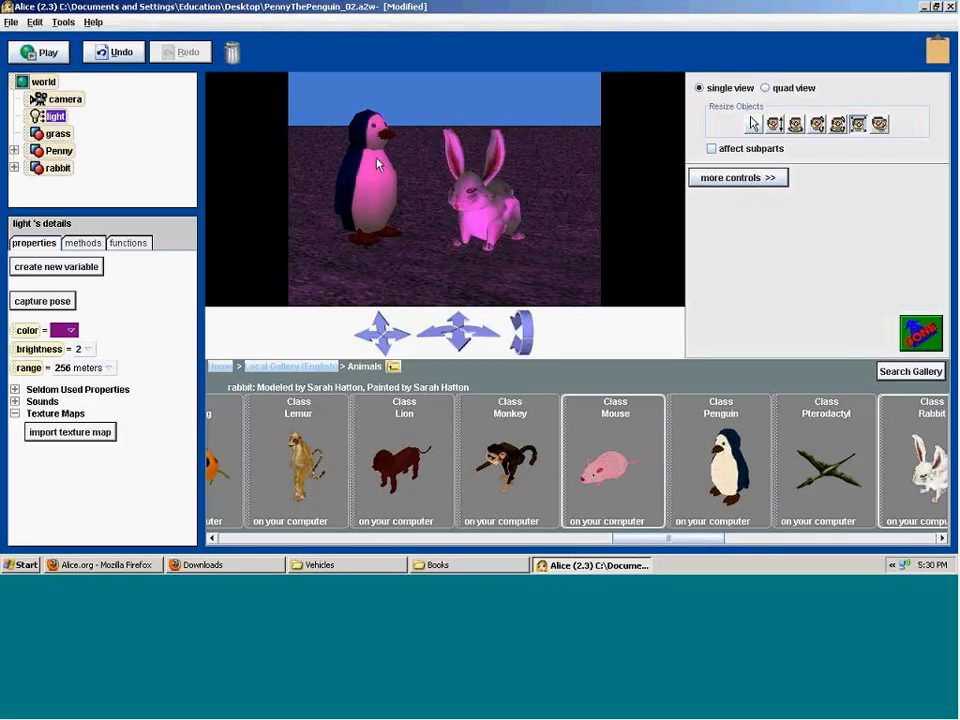
left_click(90, 349)
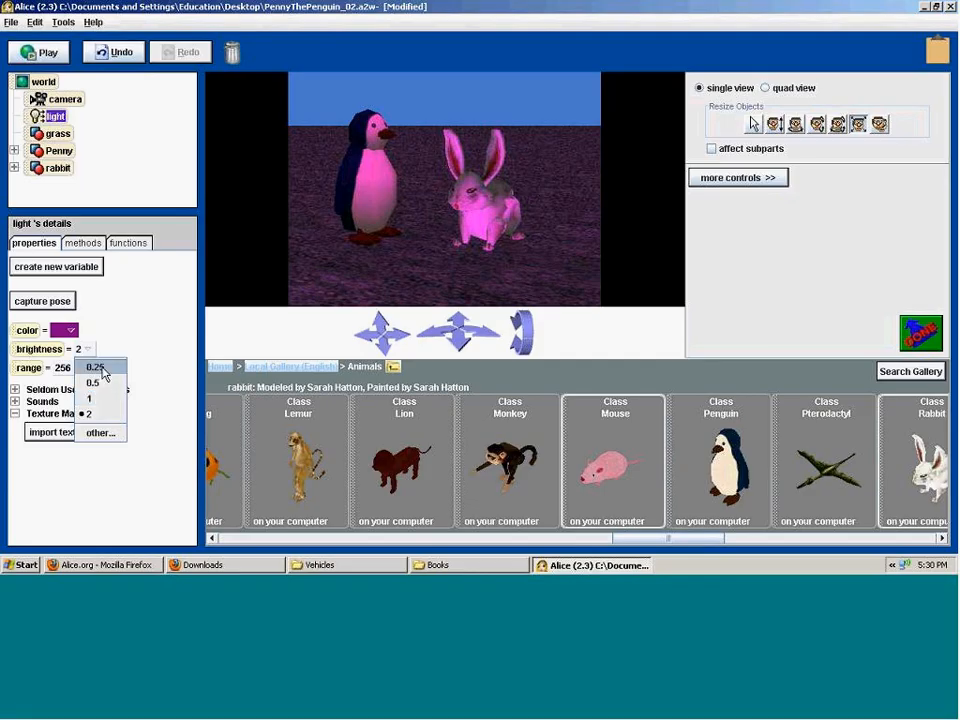
left_click(96, 368)
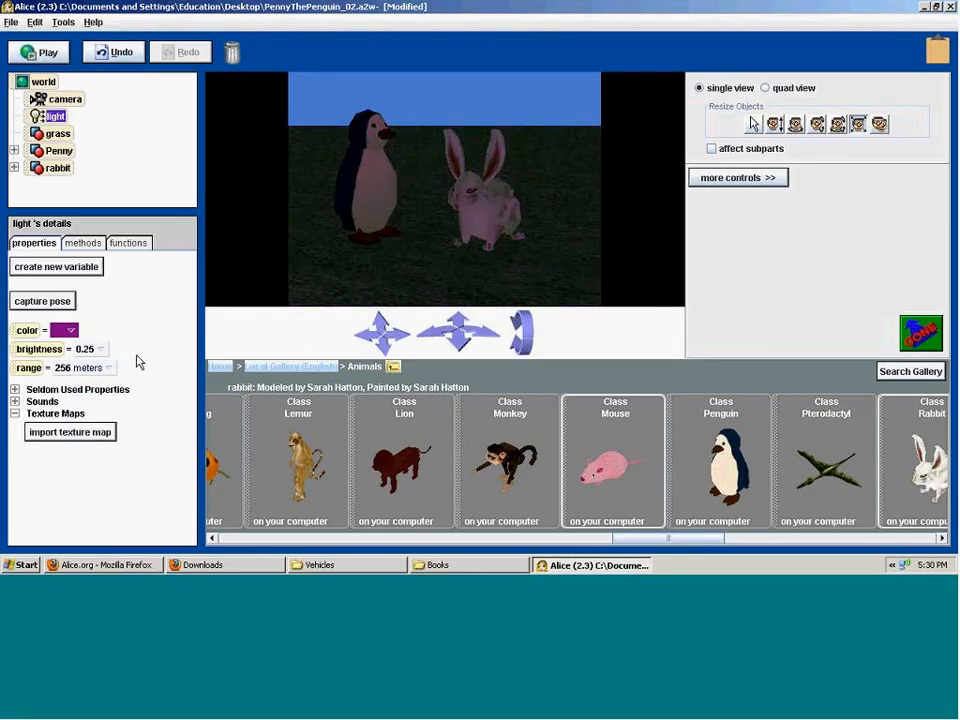
left_click(99, 350)
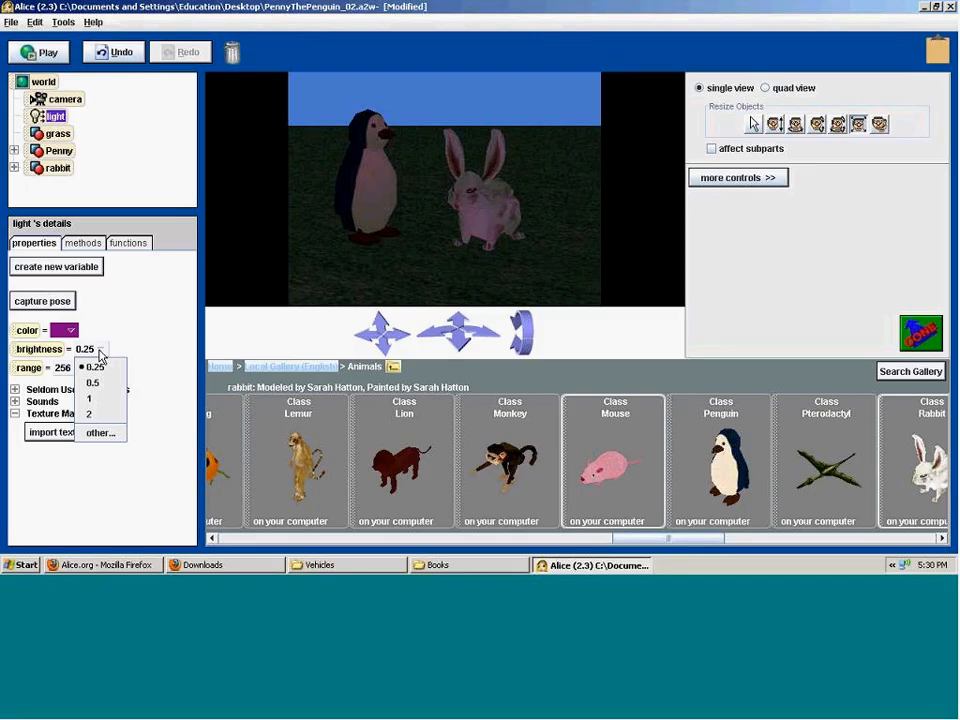
left_click(99, 432)
left_click(410, 362)
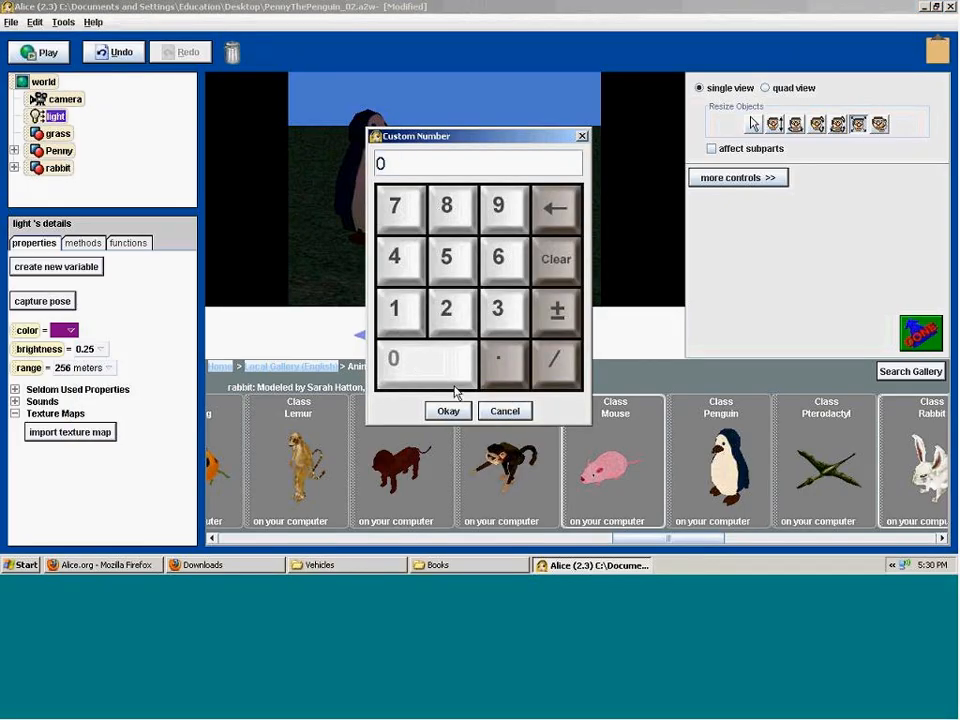
left_click(450, 410)
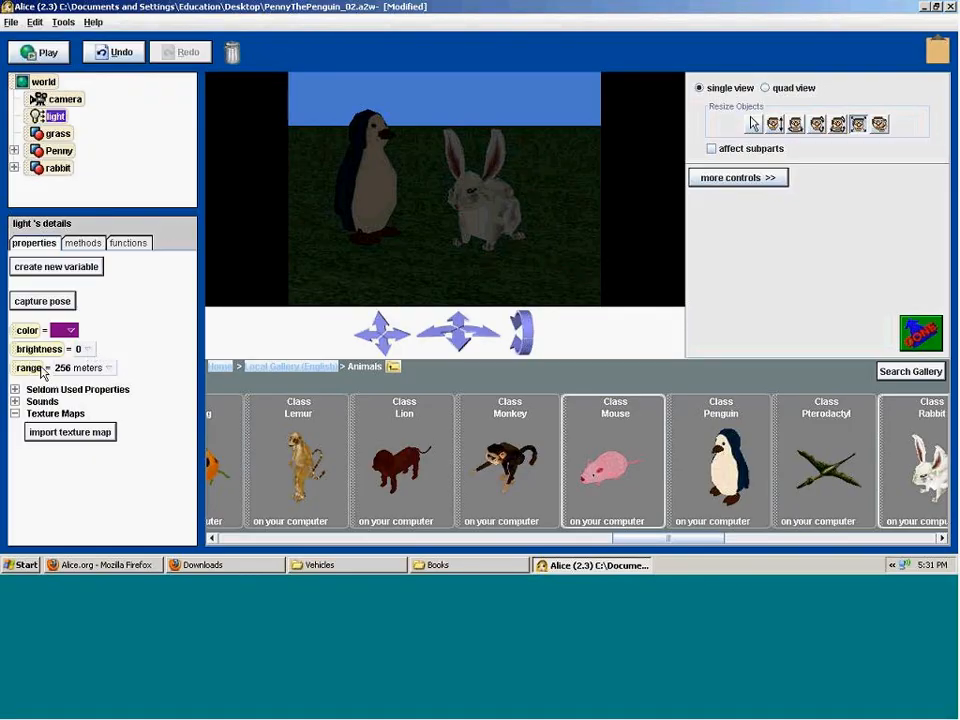
left_click(87, 349)
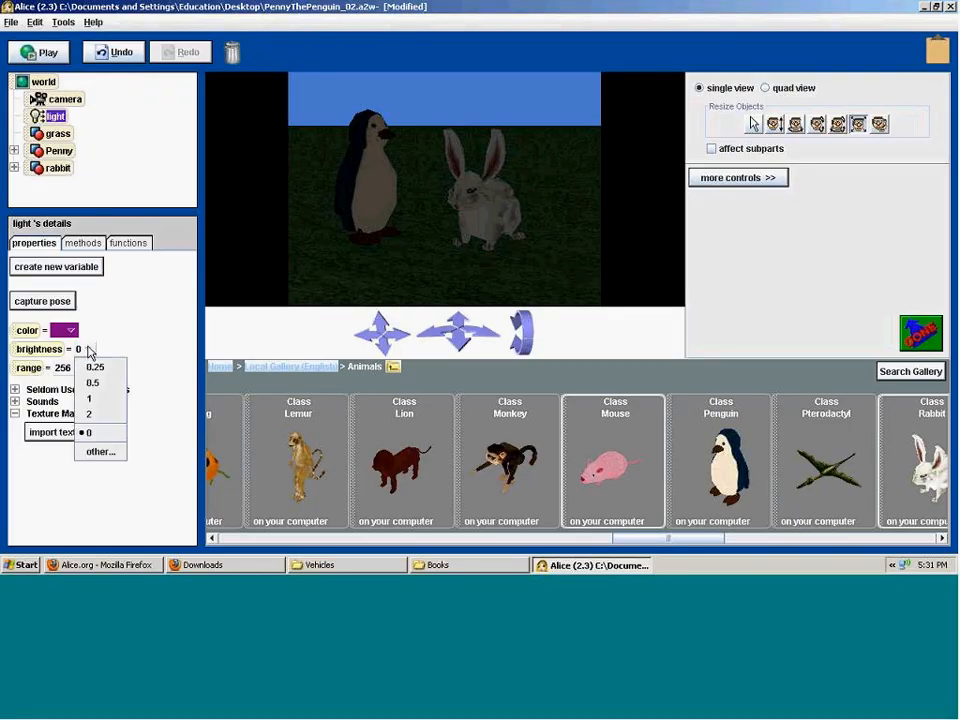
left_click(100, 413)
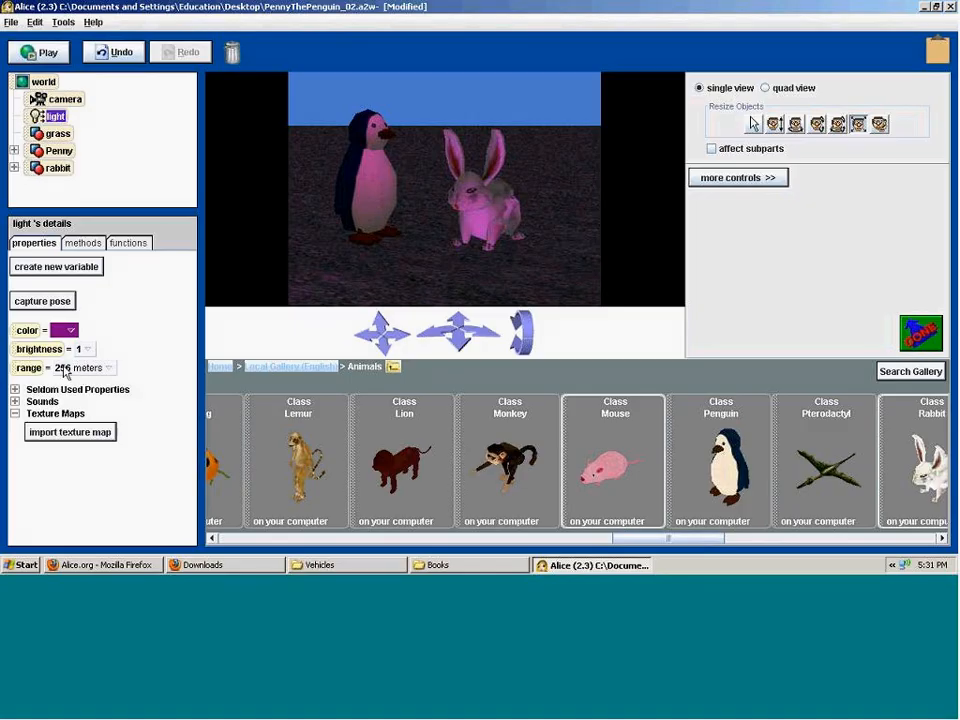
- Set the light's range to 1 meter and its color to no color
left_click(107, 367)
left_click(83, 418)
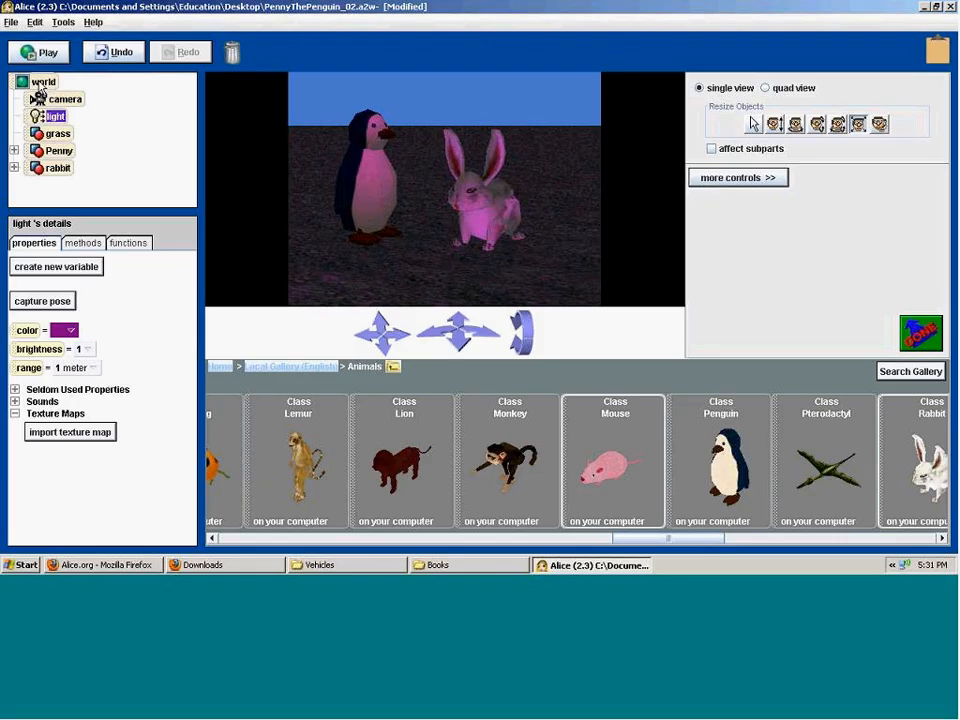
left_click(44, 84)
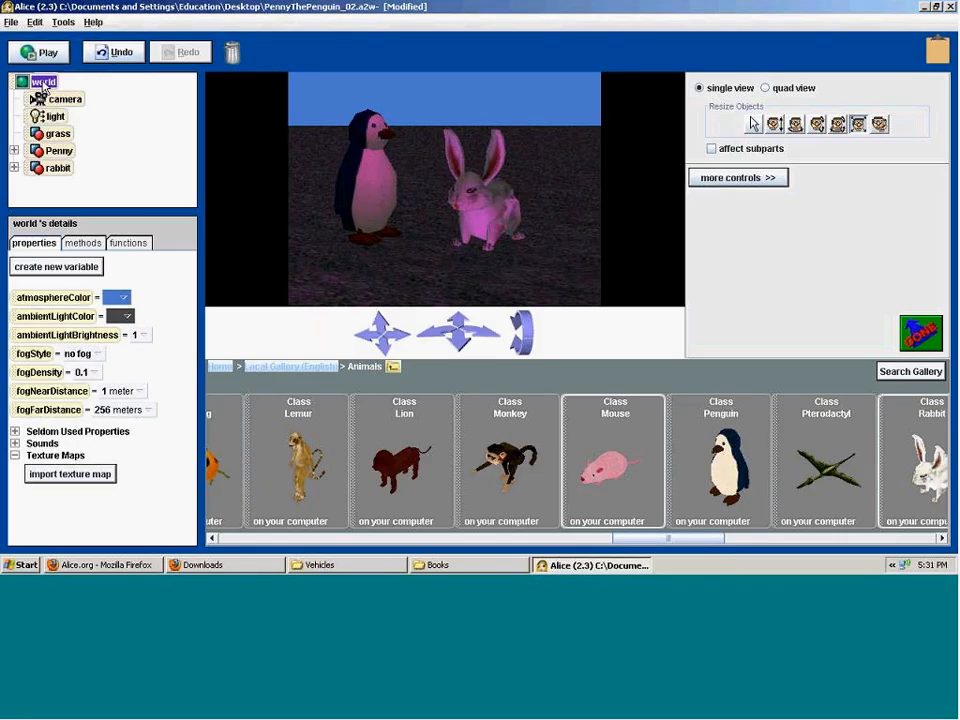
left_click(55, 116)
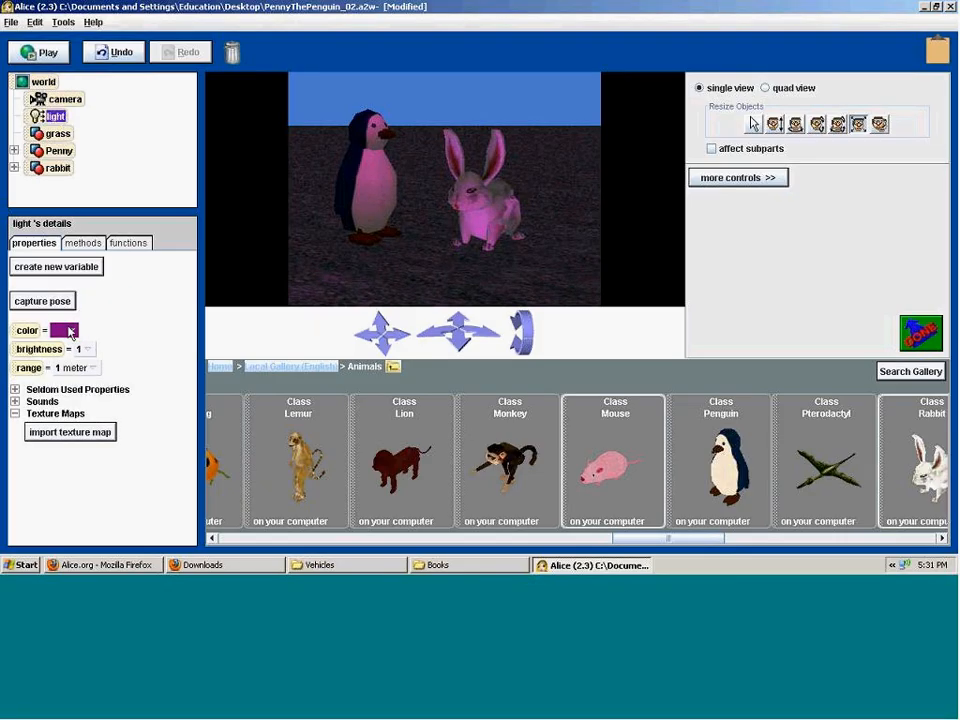
left_click(68, 330)
left_click(82, 306)
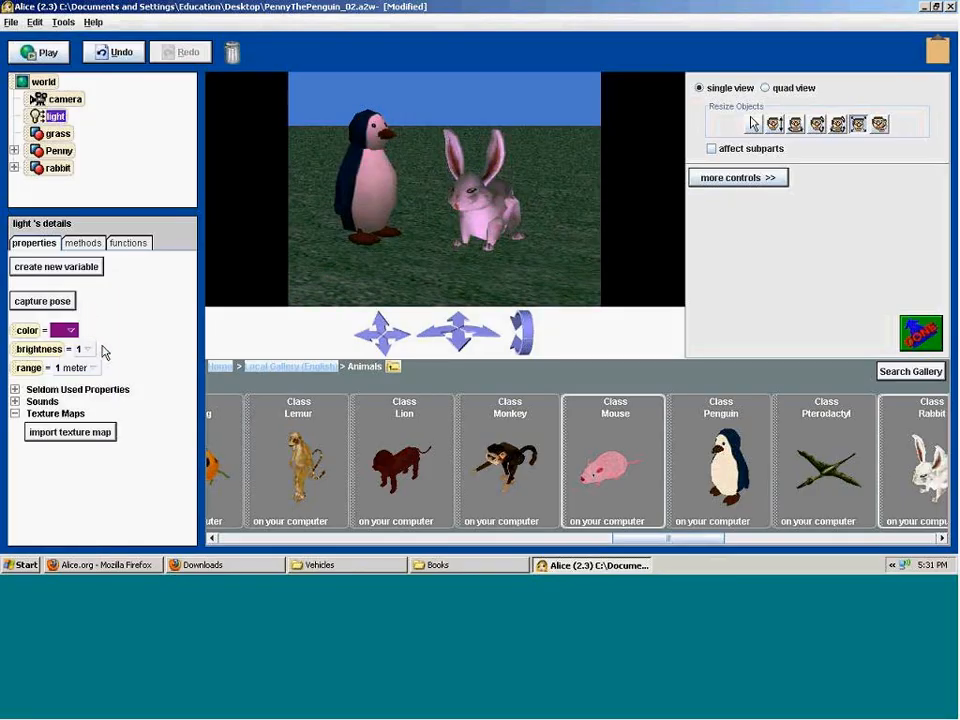
- Try purple and red as the world's atmosphereColor, and set it to green
left_click(44, 82)
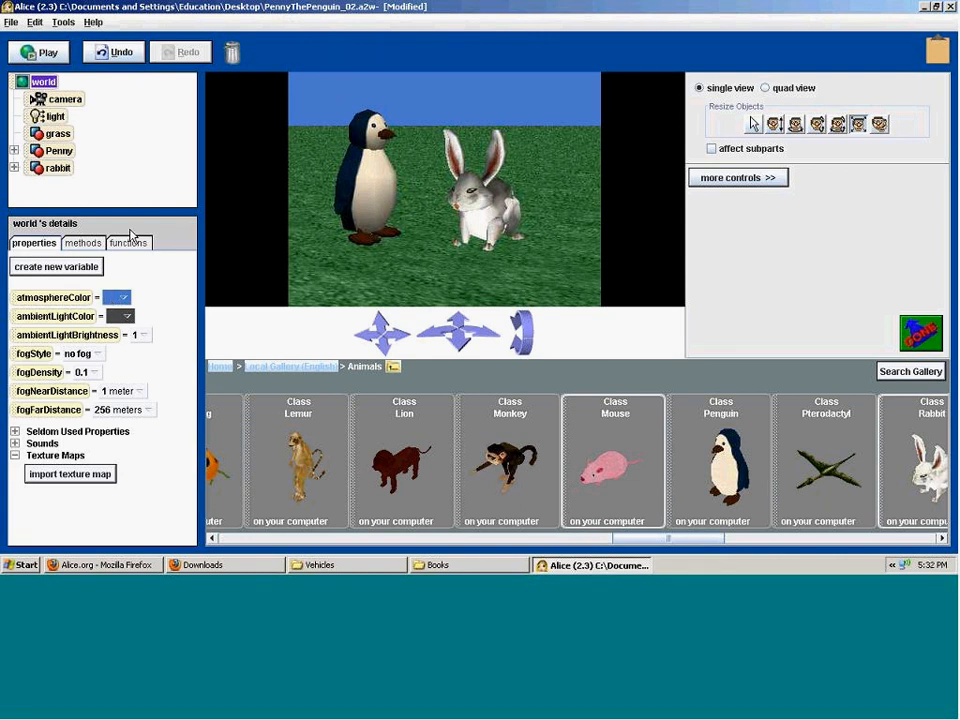
left_click(127, 302)
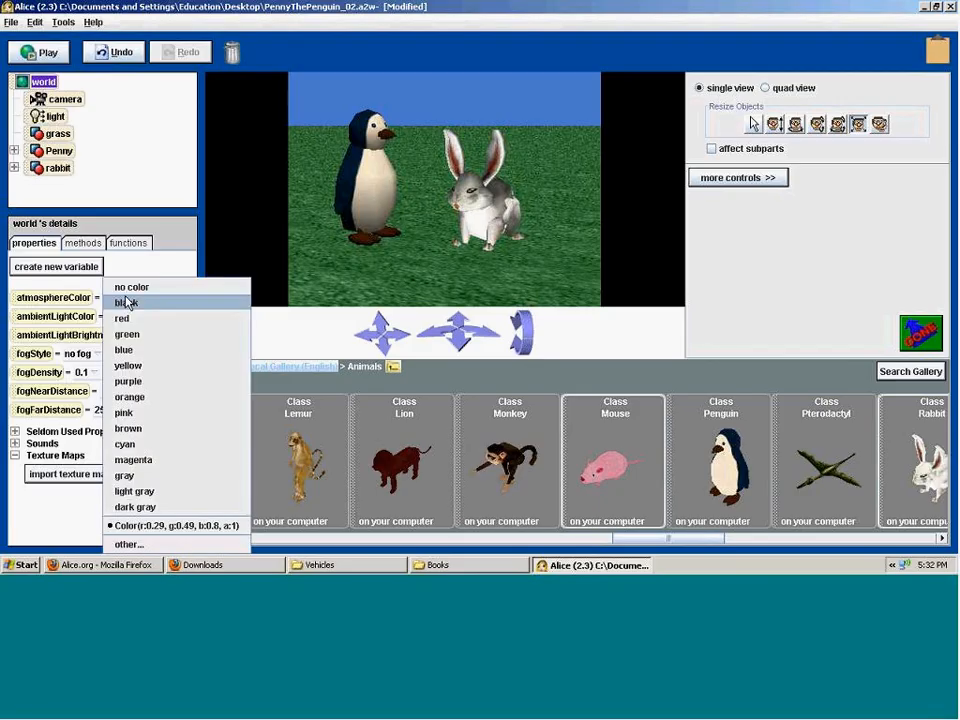
left_click(141, 385)
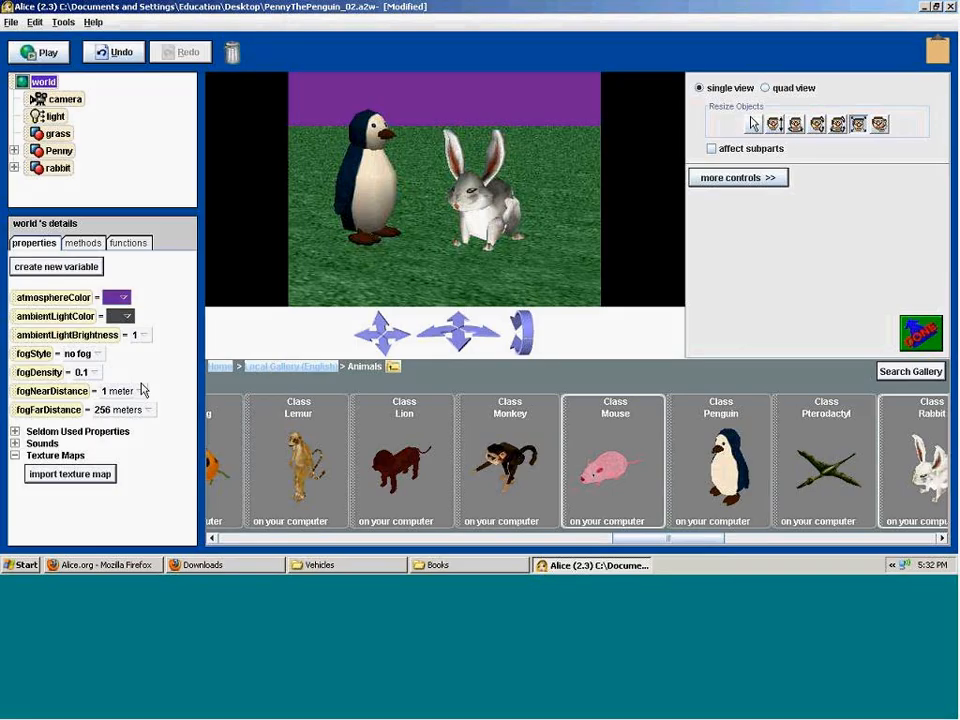
left_click(126, 299)
left_click(140, 342)
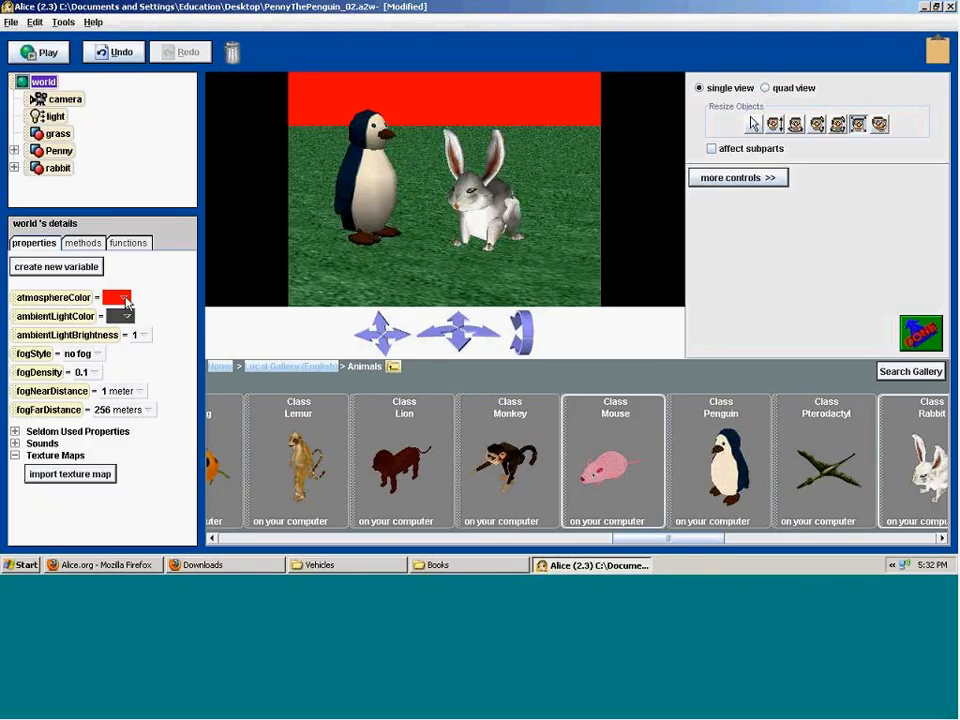
left_click(126, 299)
left_click(140, 352)
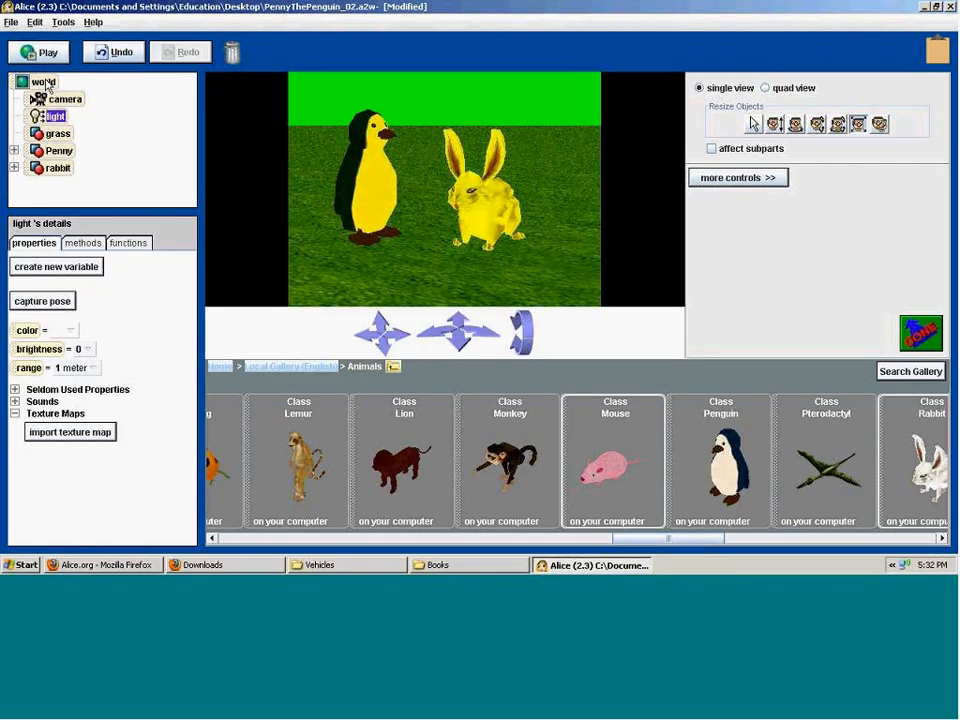
- Set the world's ambientLightColor to green
left_click(45, 83)
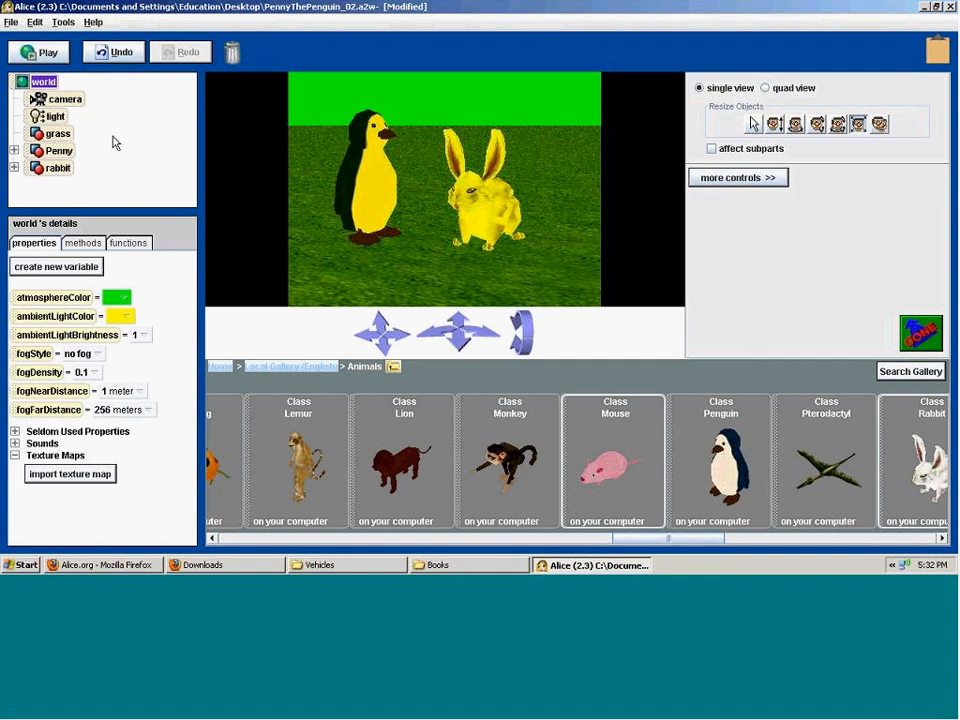
left_click(126, 317)
left_click(131, 353)
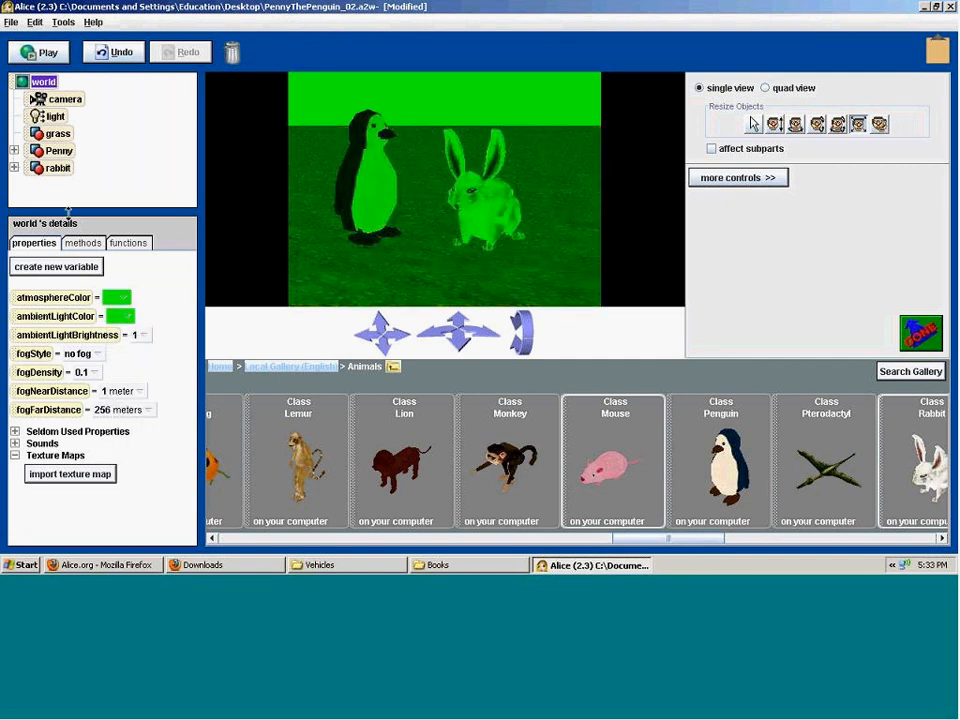
- Try the world's ambientLightBrightness at 0, and restore it to 1
left_click(52, 116)
left_click(44, 82)
left_click(145, 337)
left_click(148, 416)
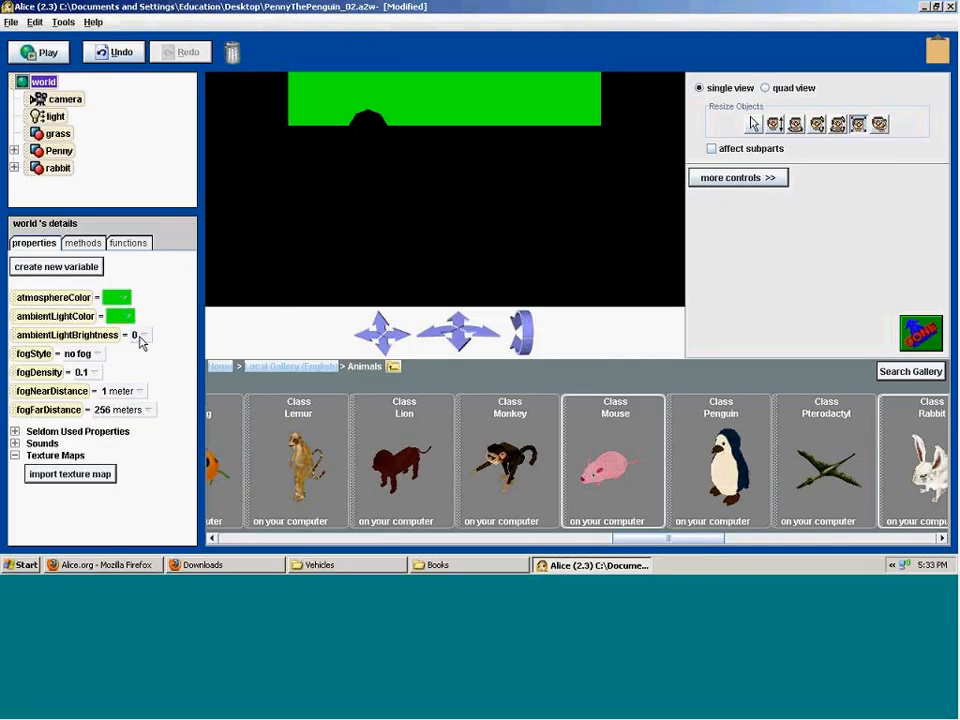
left_click(142, 335)
left_click(149, 388)
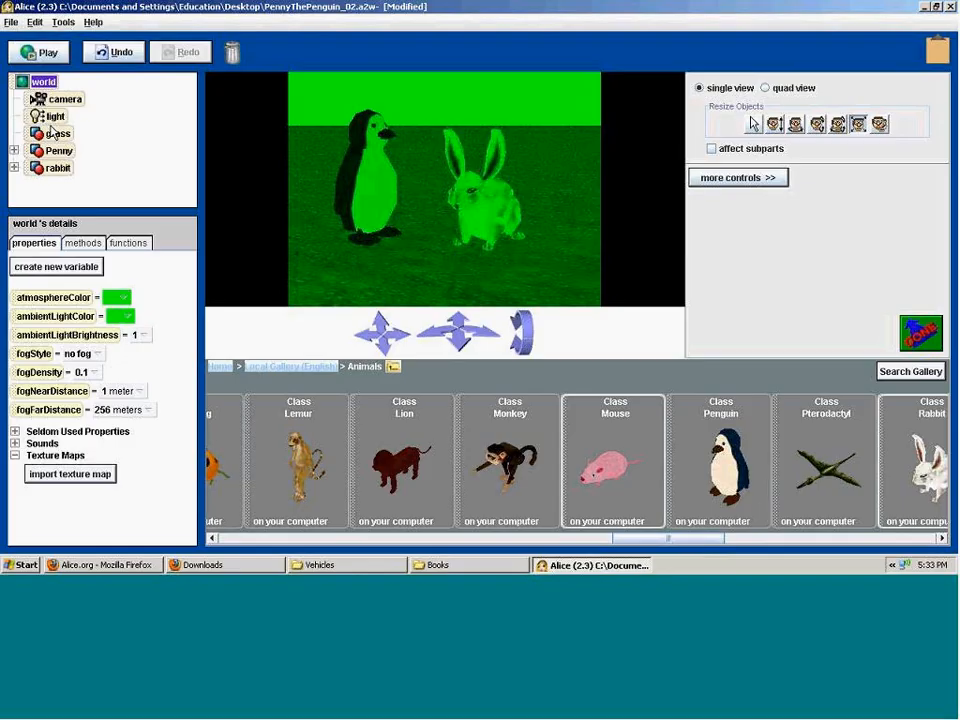
- Try the world's ambientLightColor at no color
left_click(119, 319)
left_click(135, 305)
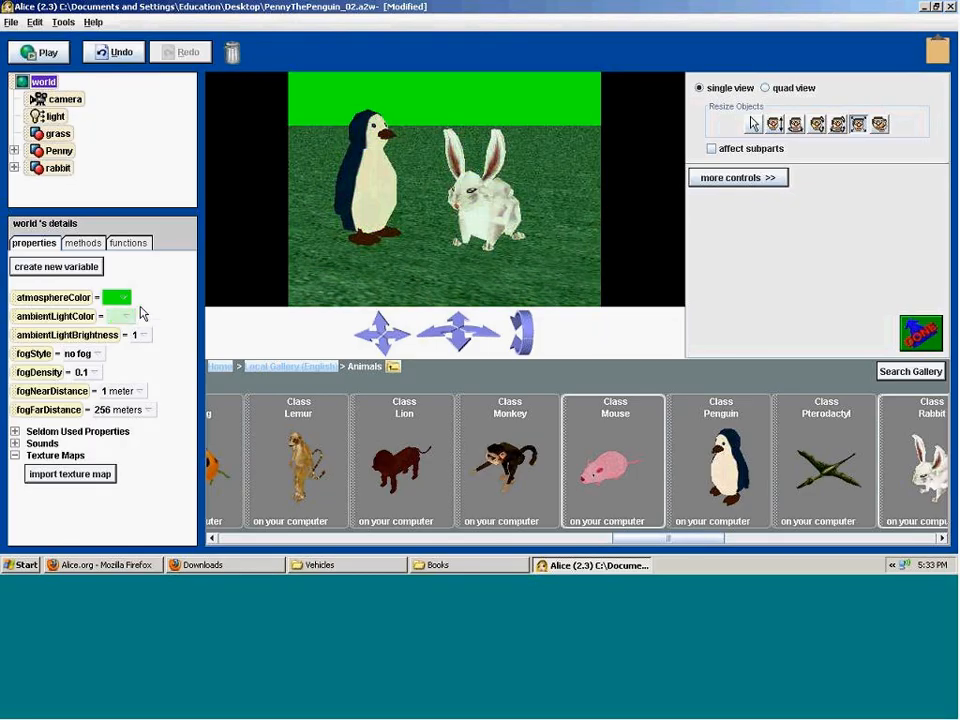
left_click(141, 313)
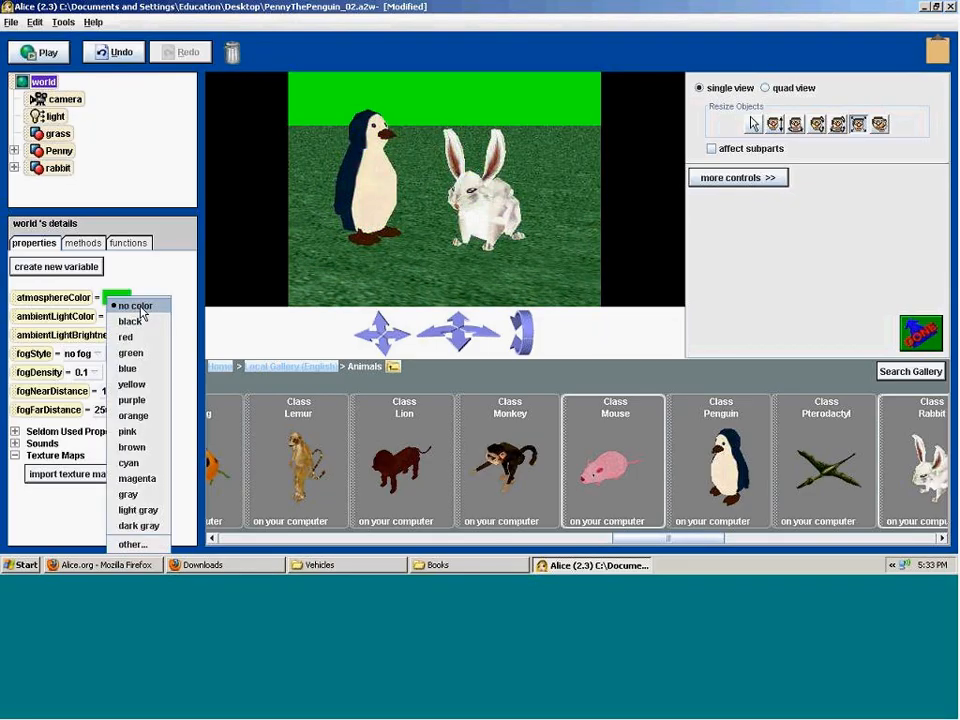
left_click(124, 493)
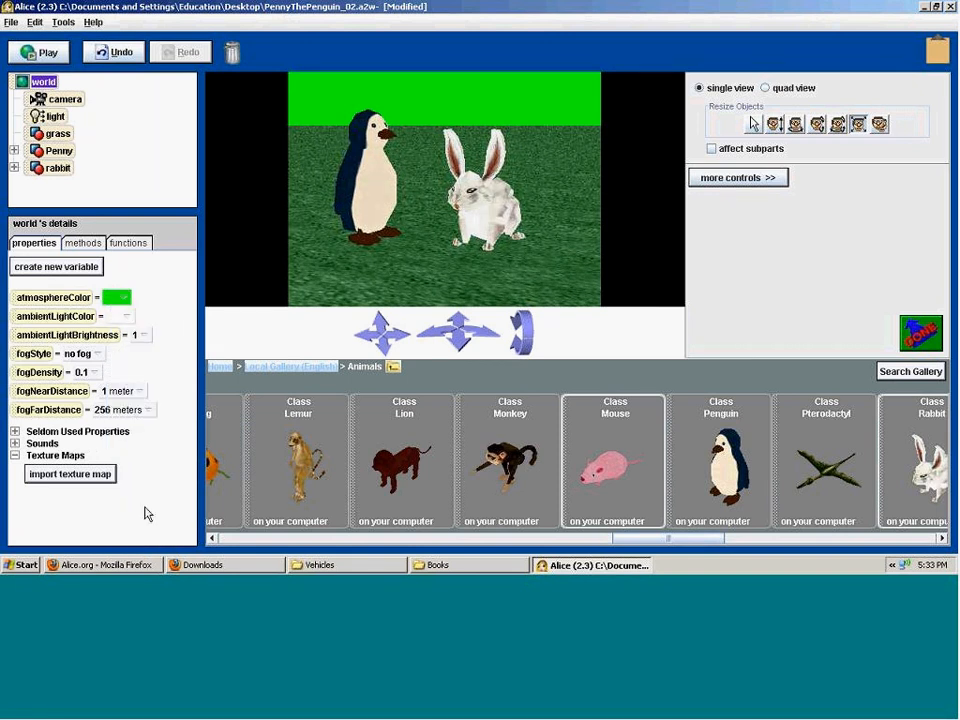
- Start a custom color for the world's atmosphereColor and sample red, magenta and dark purple swatches
left_click(55, 116)
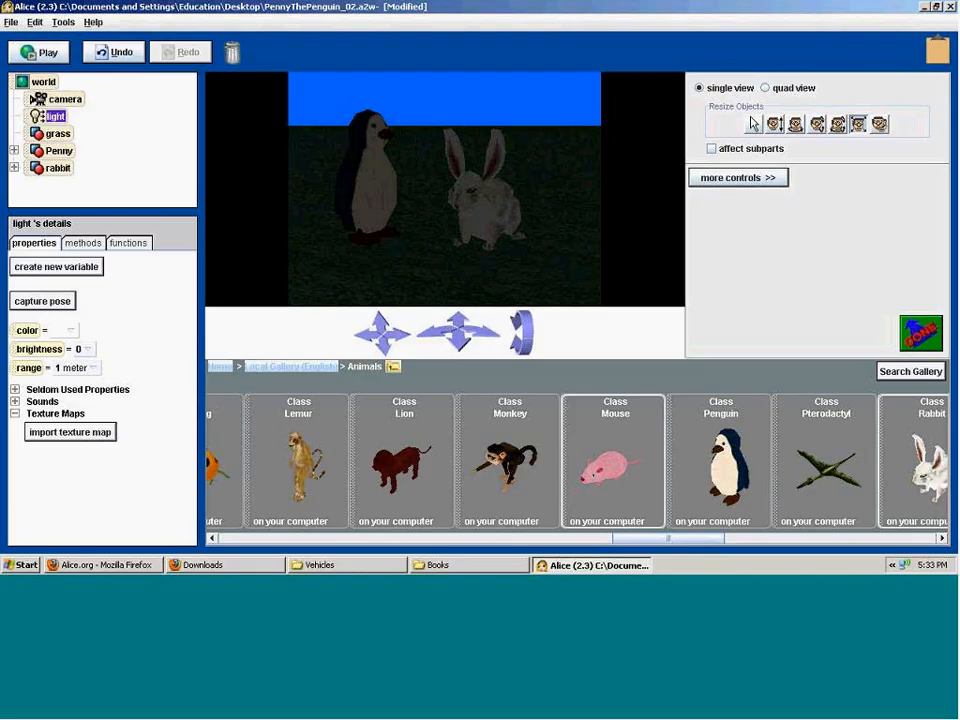
left_click(48, 82)
left_click(118, 297)
left_click(132, 546)
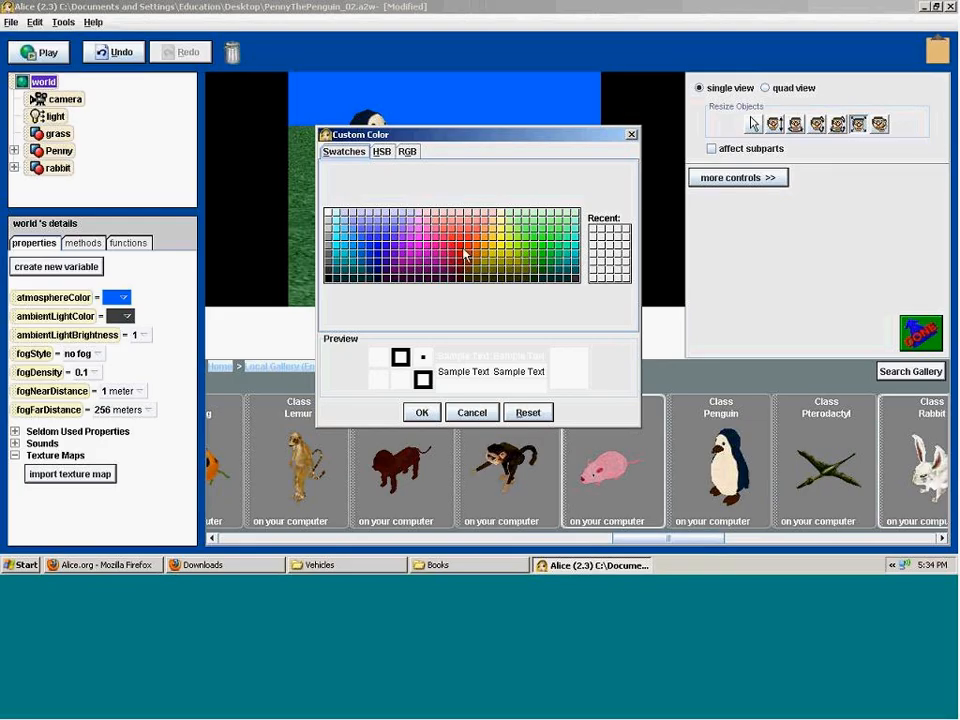
left_click(459, 251)
left_click(431, 255)
left_click(429, 271)
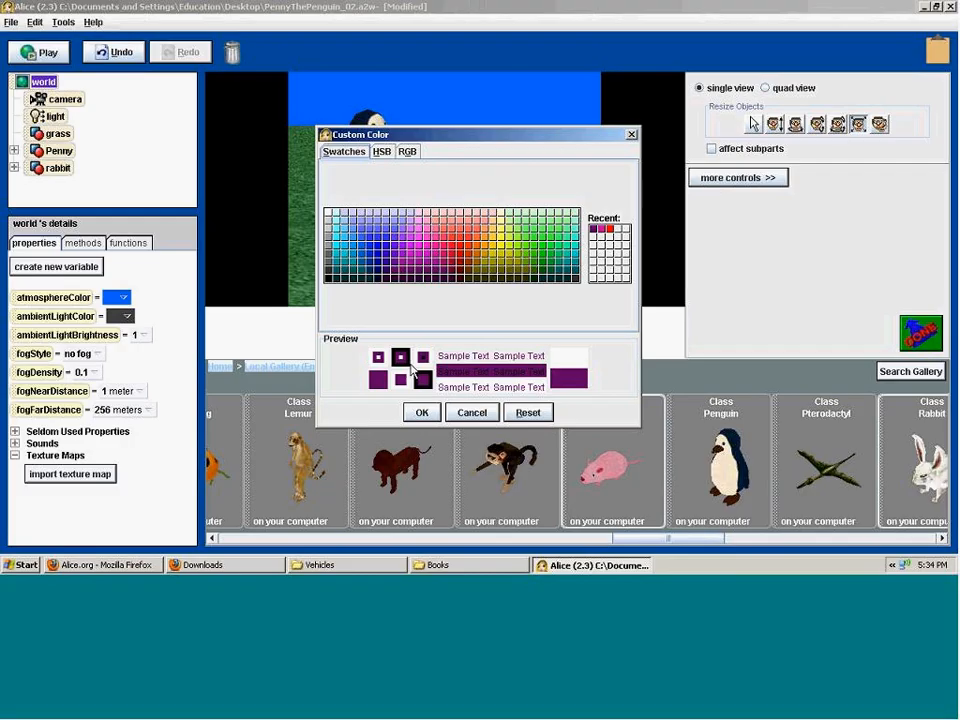
- Adjust the custom color's brightness, saturation and hue in HSB, ending at hue 198, saturation 79 and brightness 47
left_click(382, 152)
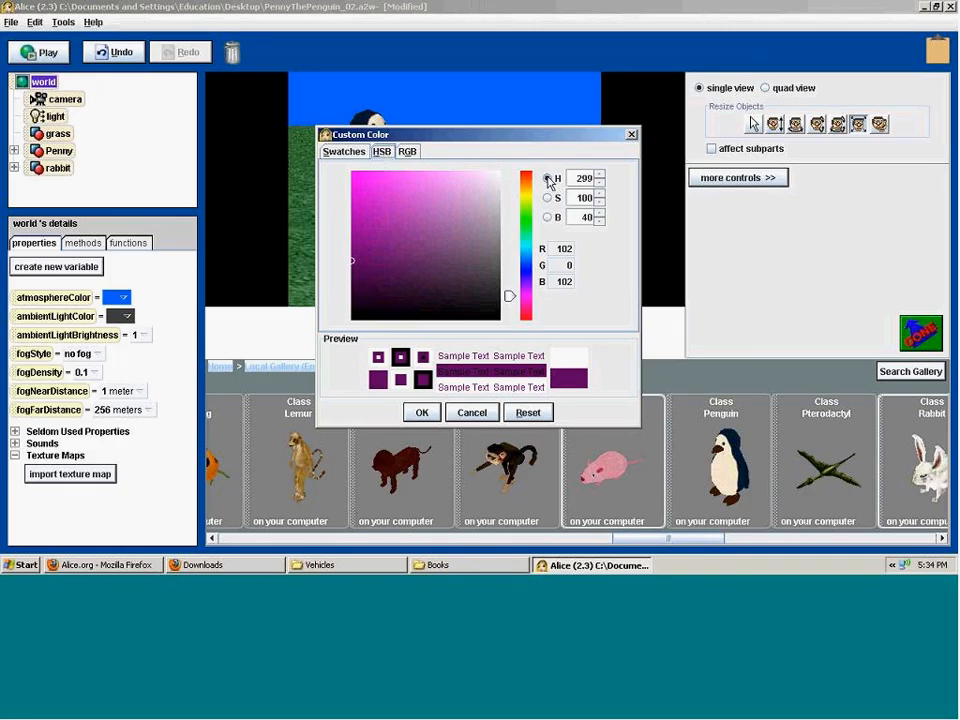
left_click(548, 217)
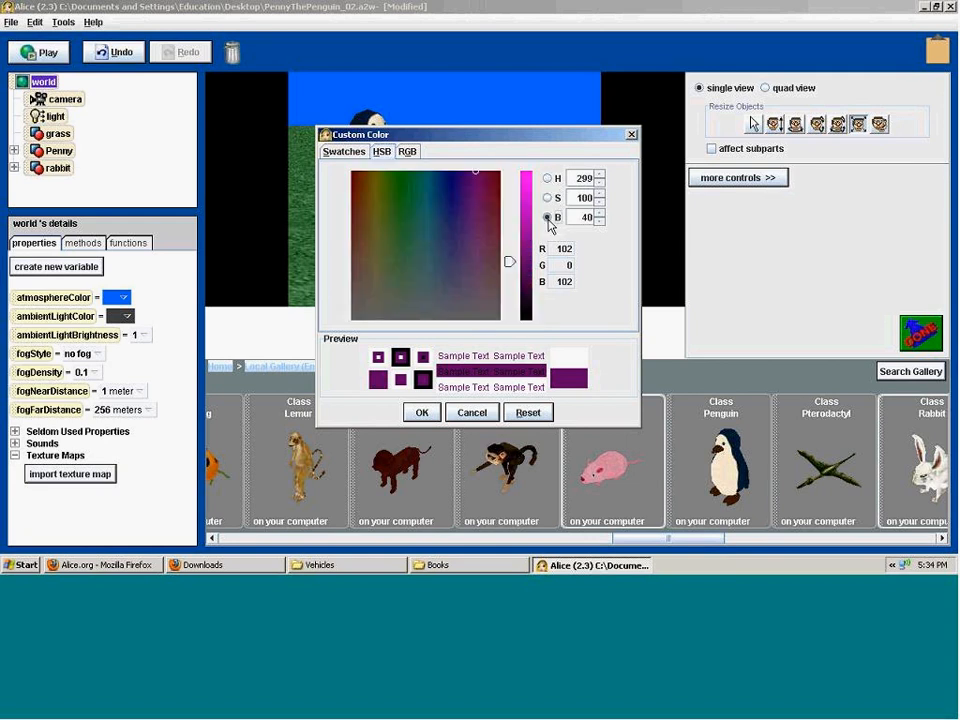
left_click_drag(508, 281, 509, 302)
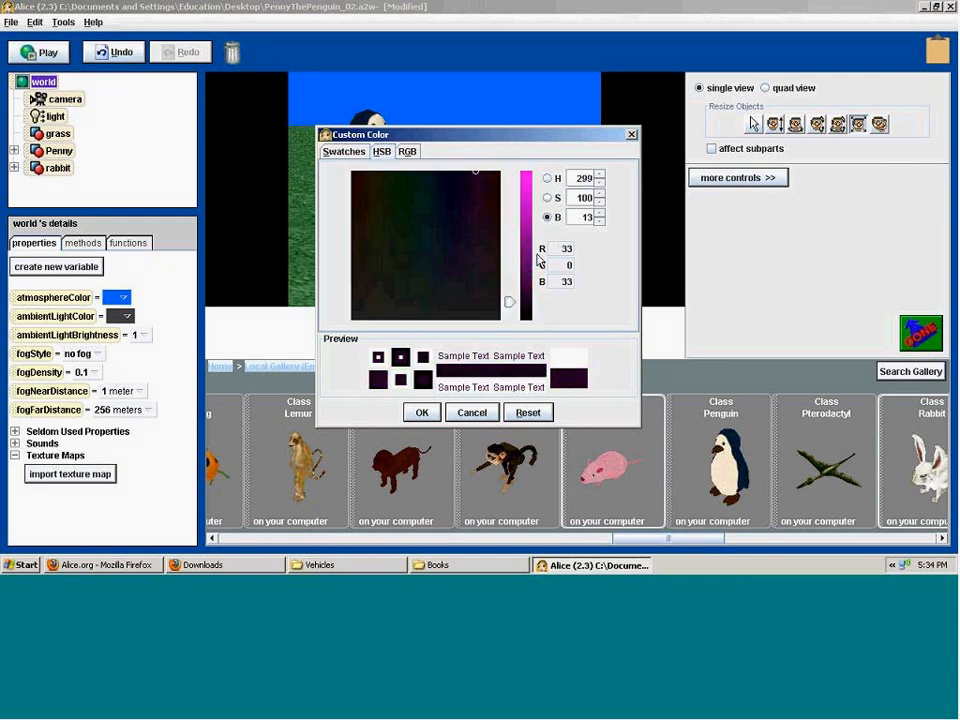
left_click(548, 198)
left_click_drag(510, 238, 513, 221)
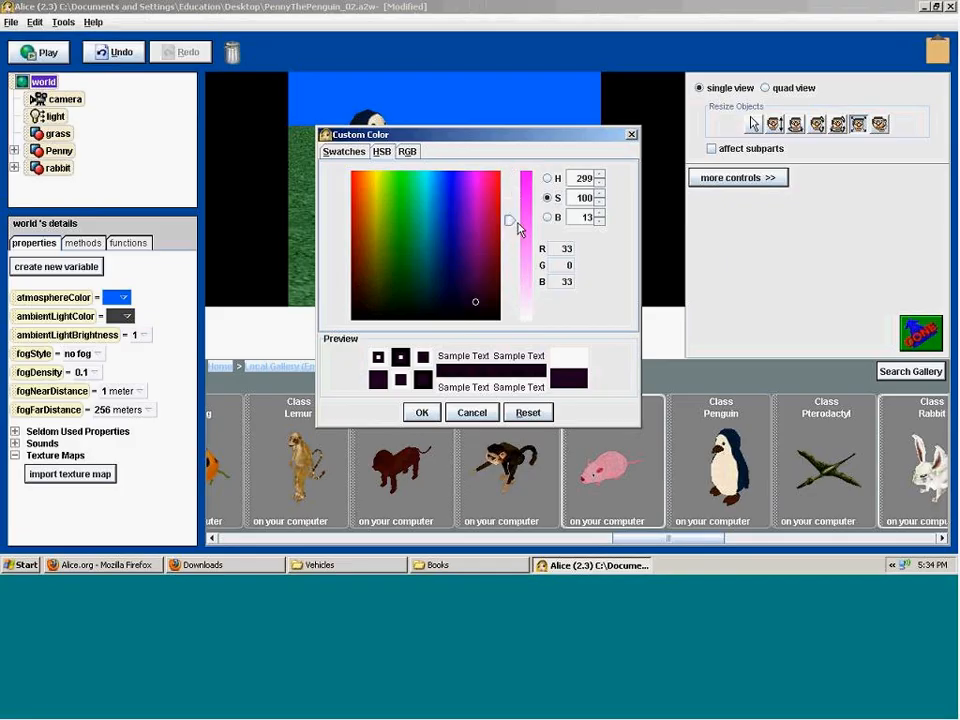
left_click(548, 178)
left_click_drag(510, 297, 510, 254)
mouse_move(411, 278)
left_mouse_down()
mouse_move(405, 225)
mouse_move(418, 262)
mouse_move(388, 242)
mouse_move(382, 250)
left_mouse_up()
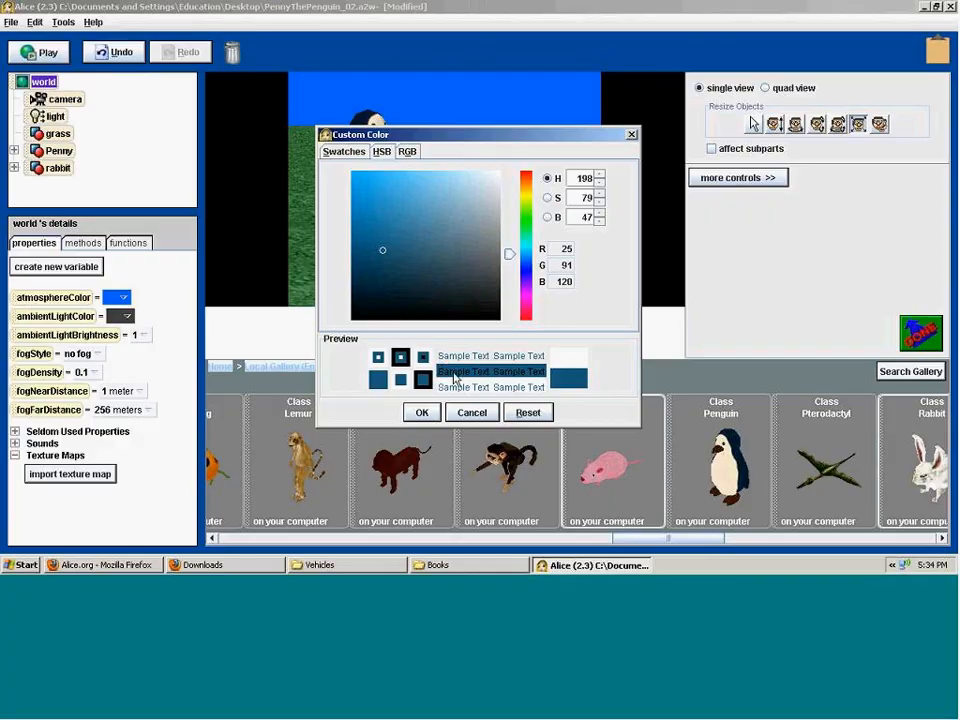
- Mix the custom color in RGB with red 115, green 54 and blue 153
left_click(407, 155)
left_click_drag(416, 203, 419, 207)
left_click_drag(454, 204, 432, 236)
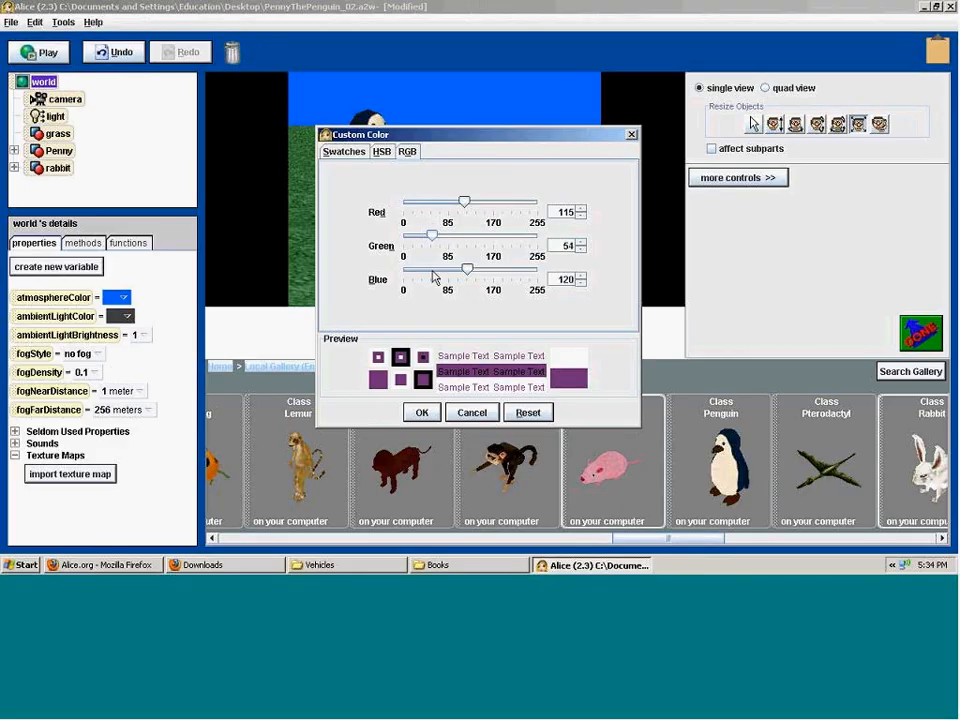
left_click_drag(467, 270, 485, 271)
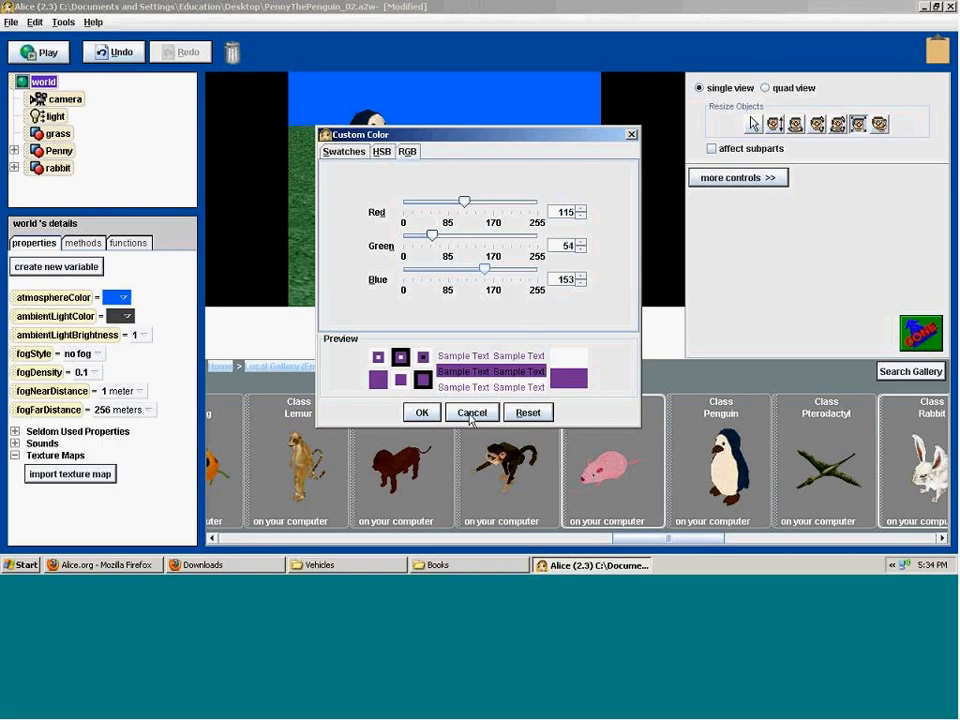
- Reset and accept the custom color, and set atmosphereColor back to Color(r:0, g:0.4, b:1, a:1)
left_click(515, 413)
left_click(424, 413)
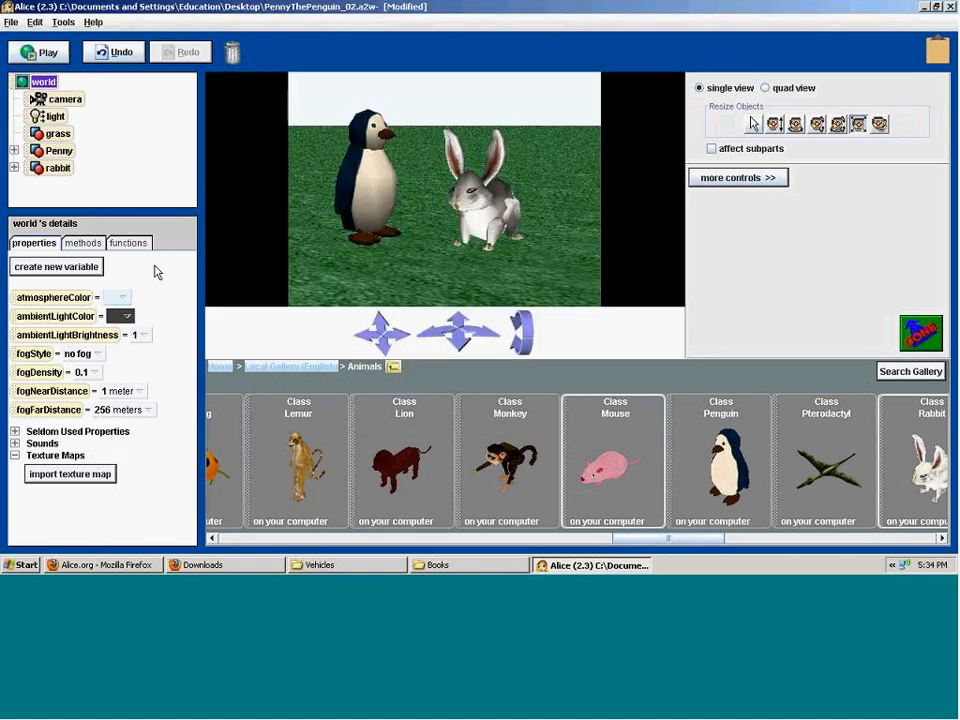
left_click(126, 299)
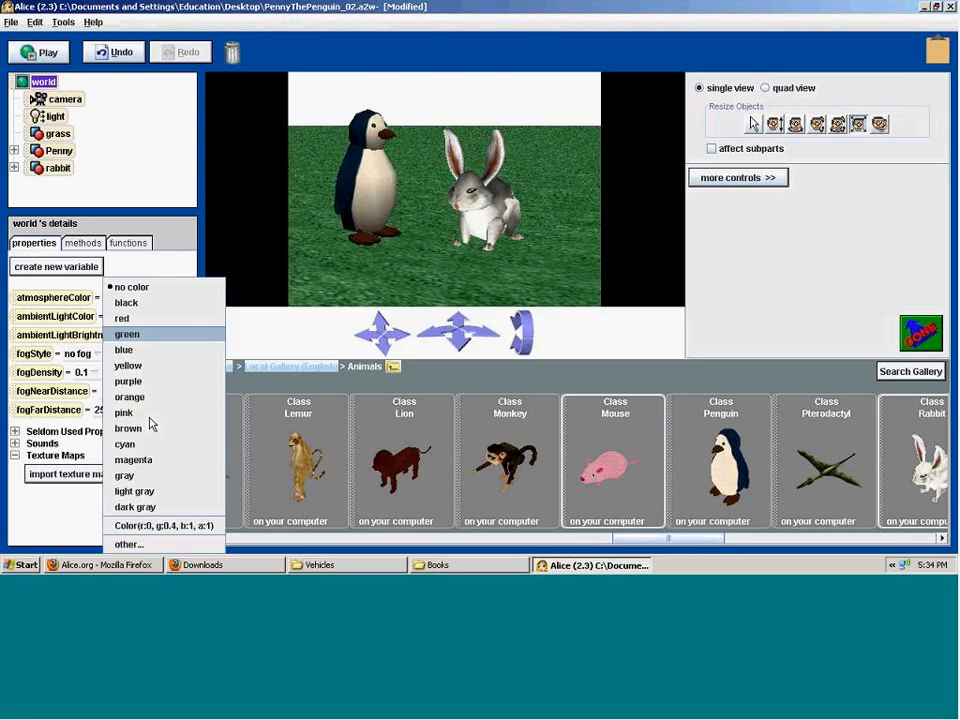
left_click(154, 526)
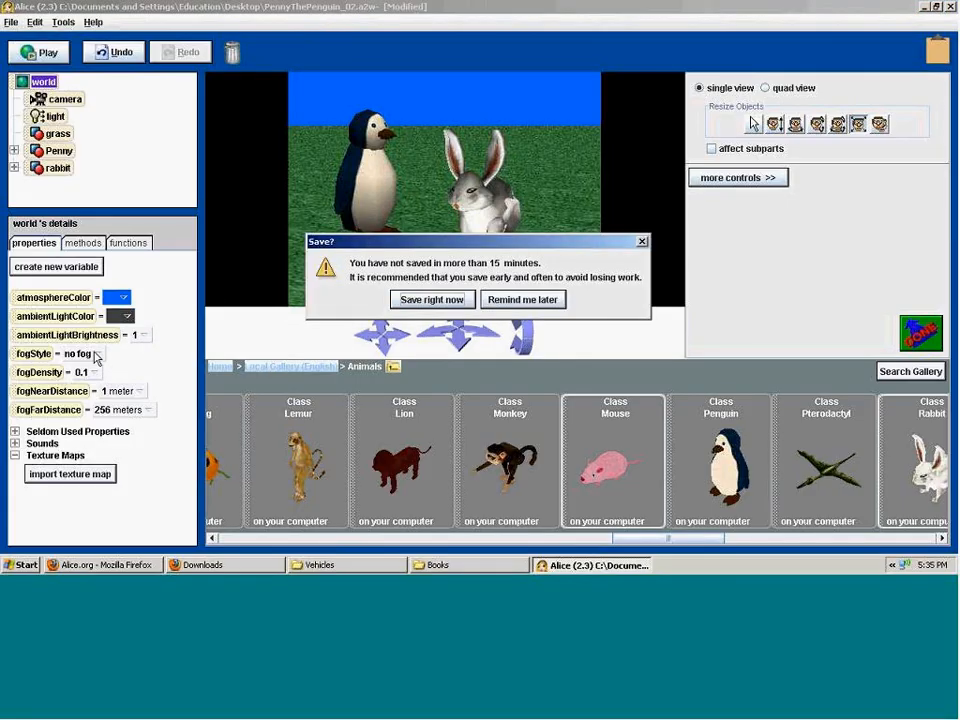
- Postpone the save reminder and save the world under the new name PennyThePenguin_03.a2w
left_click(518, 302)
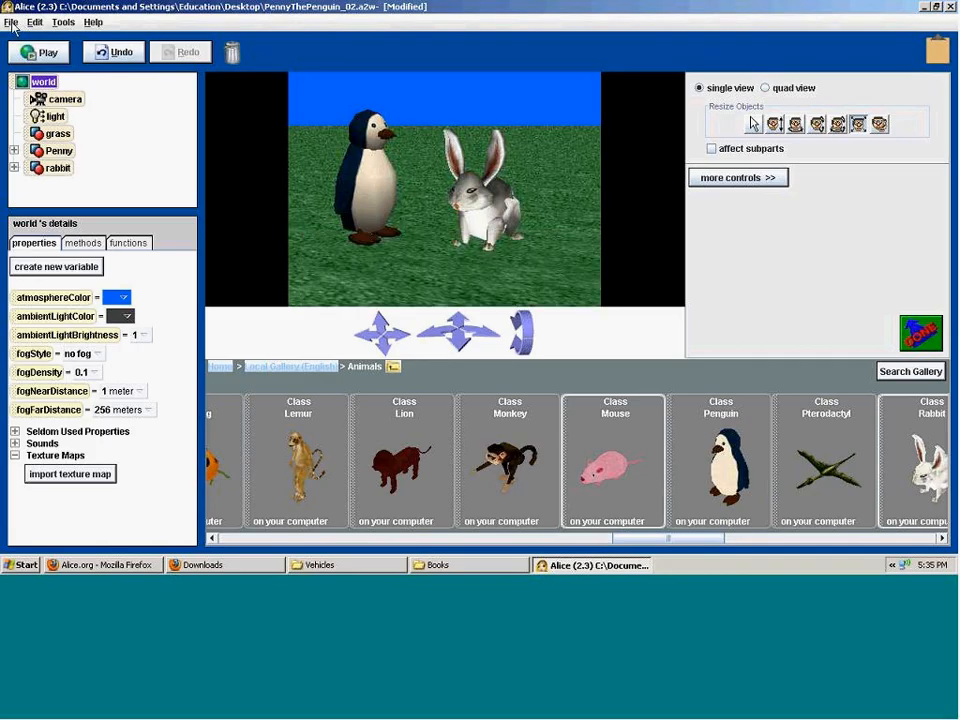
left_click(12, 22)
left_click(68, 98)
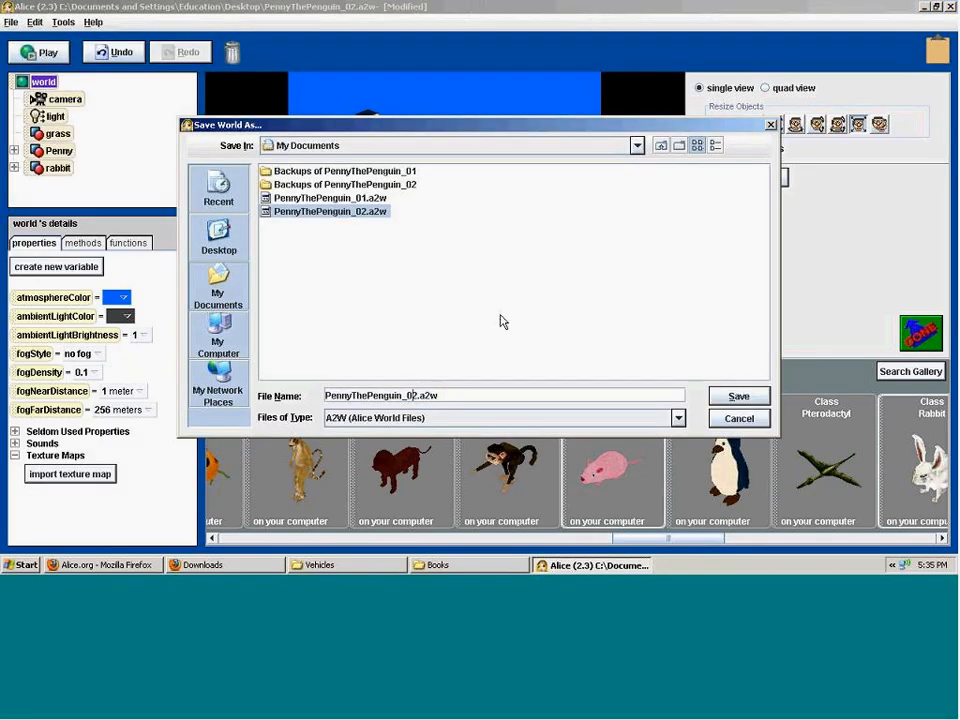
key("BackSpace")
type("3")
left_click(738, 396)
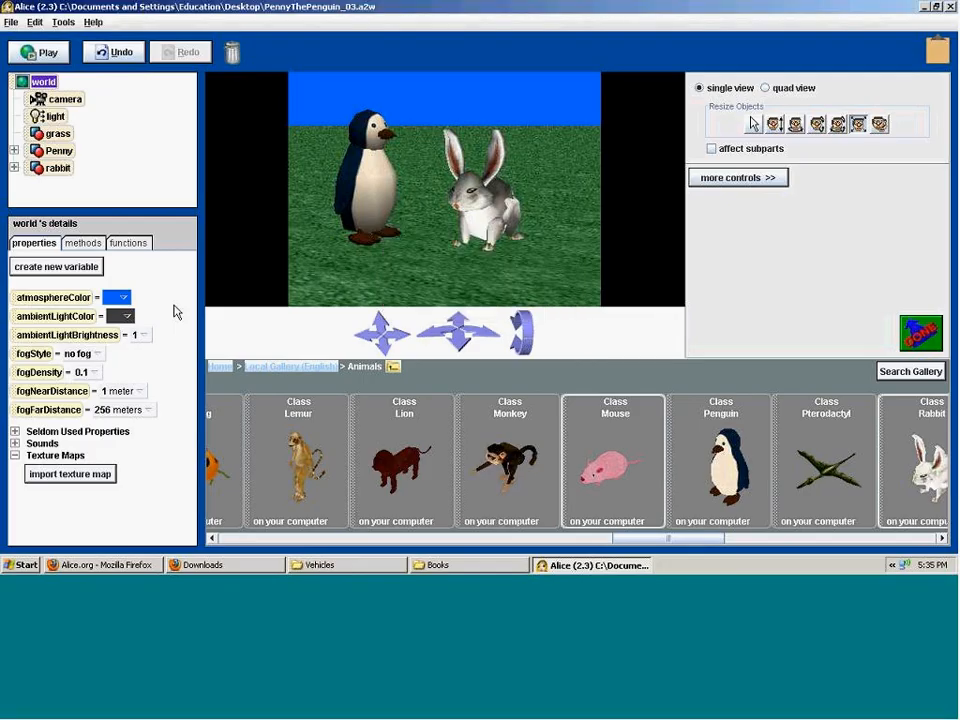
- Set the world's fogStyle to distance, compare it with no fog, and return it to distance
left_click(100, 355)
left_click(105, 388)
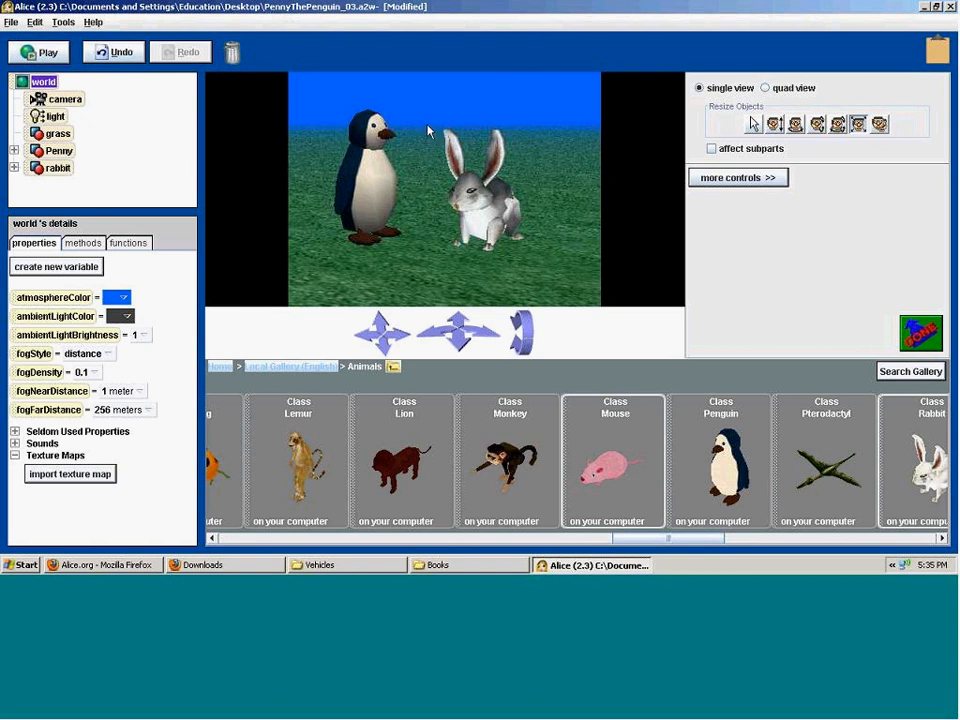
left_click(105, 354)
left_click(108, 372)
left_click(100, 354)
left_click(105, 388)
- Set the world's atmosphereColor to light gray and its fogStyle to density
left_click(117, 297)
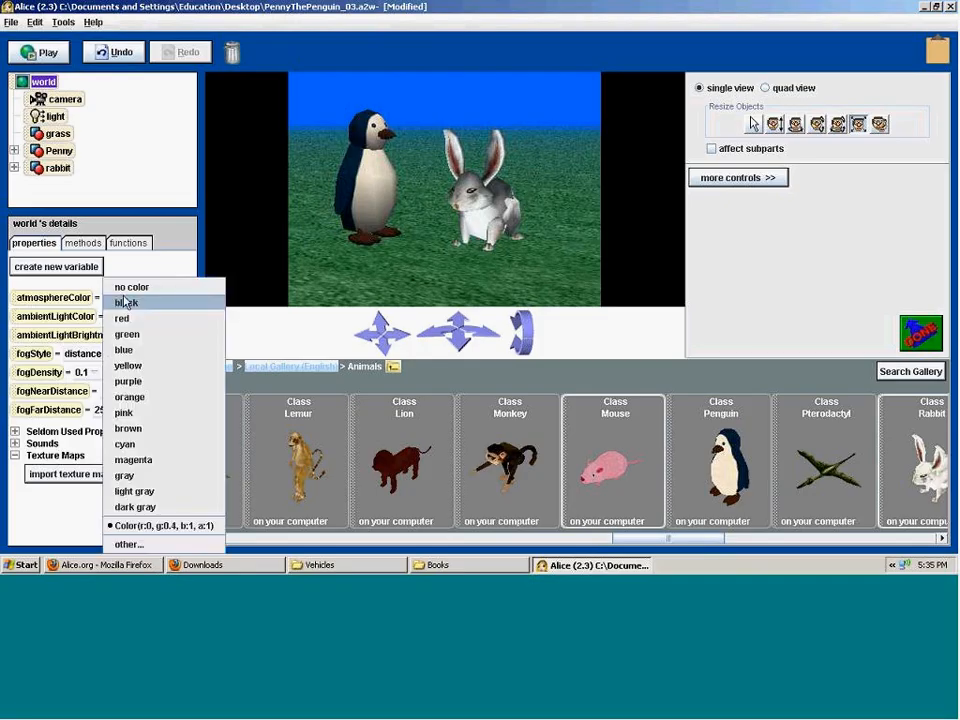
left_click(134, 491)
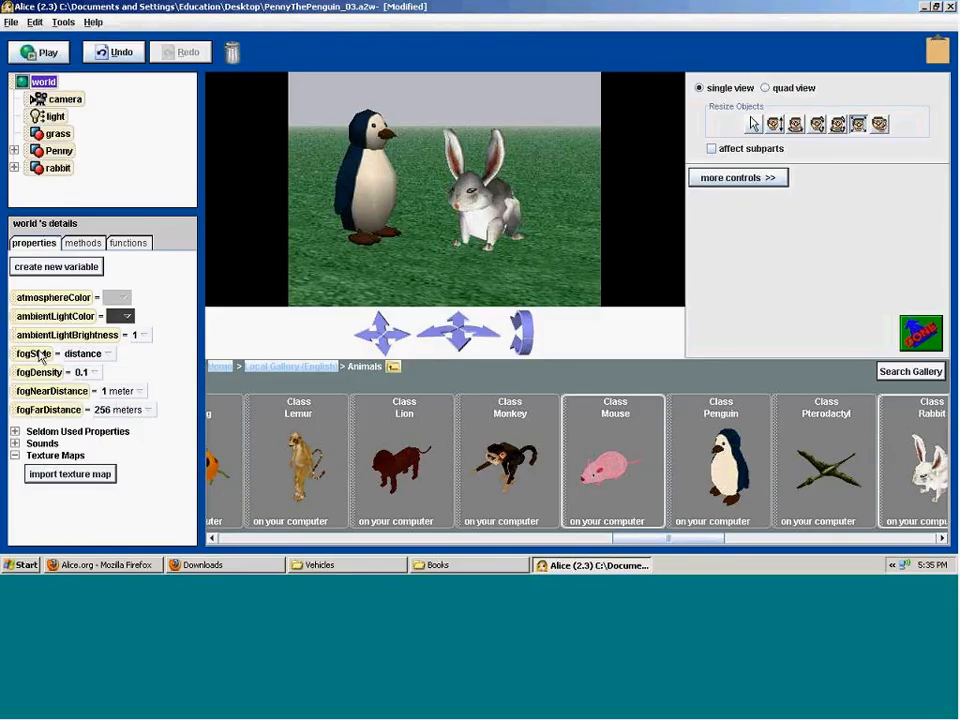
left_click(110, 355)
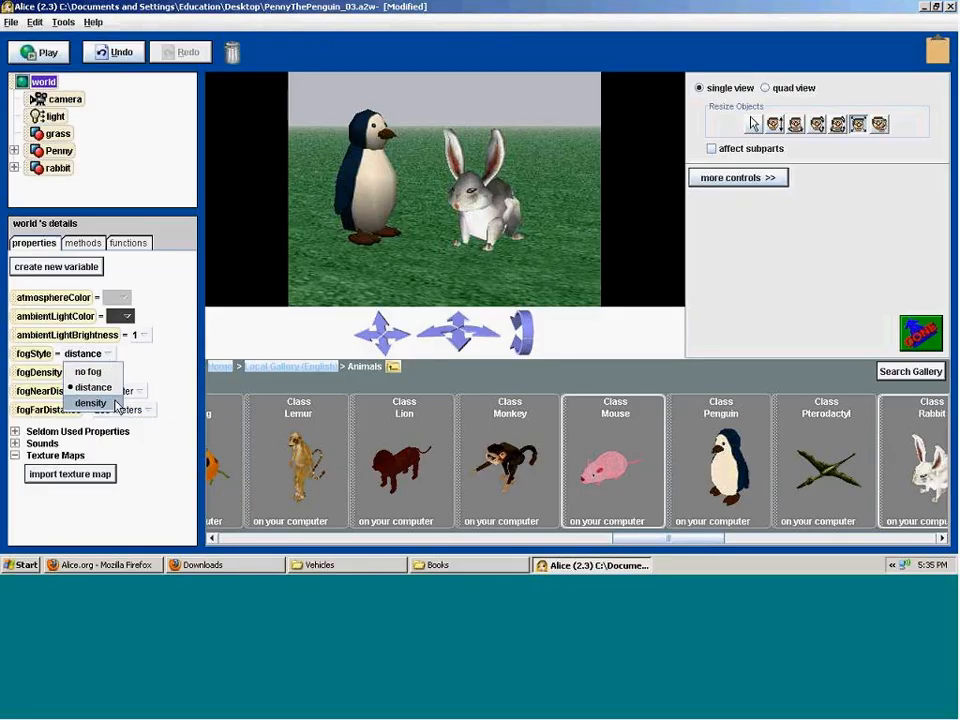
left_click(115, 404)
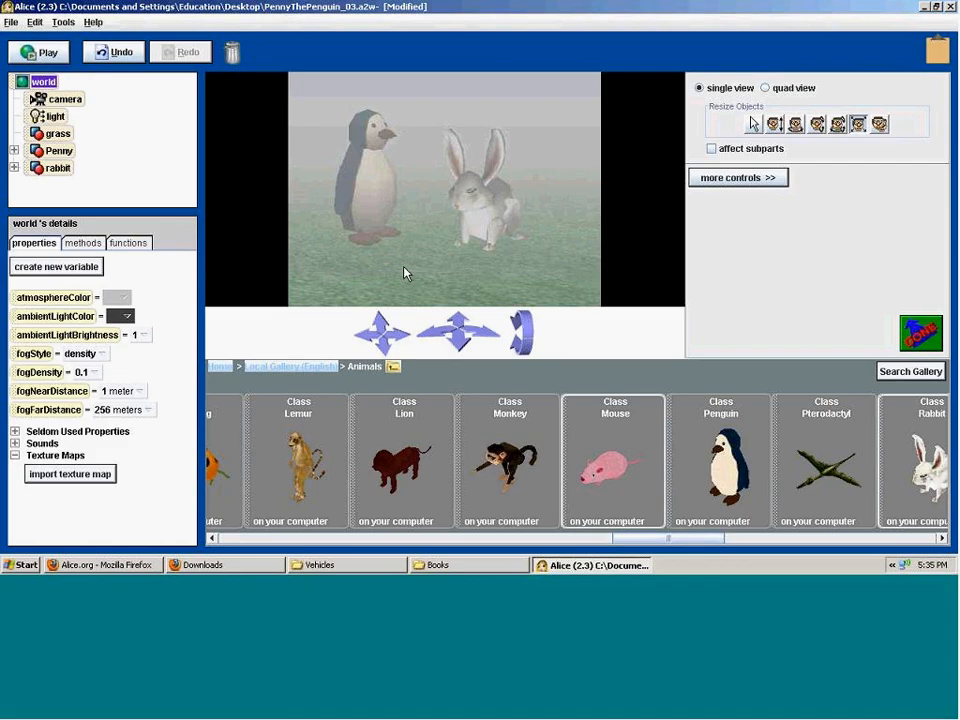
- Move the rabbit far back across the grass into the fog behind the penguin
left_click(508, 197)
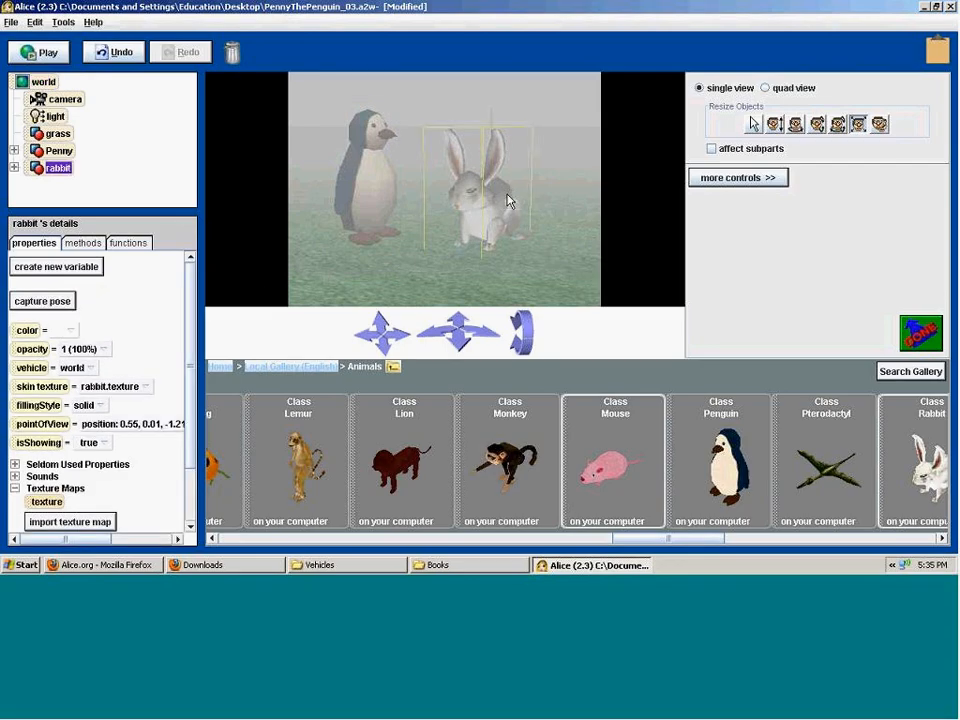
left_click_drag(497, 221, 490, 142)
mouse_move(535, 336)
left_mouse_down()
mouse_move(550, 285)
mouse_move(545, 330)
left_mouse_up()
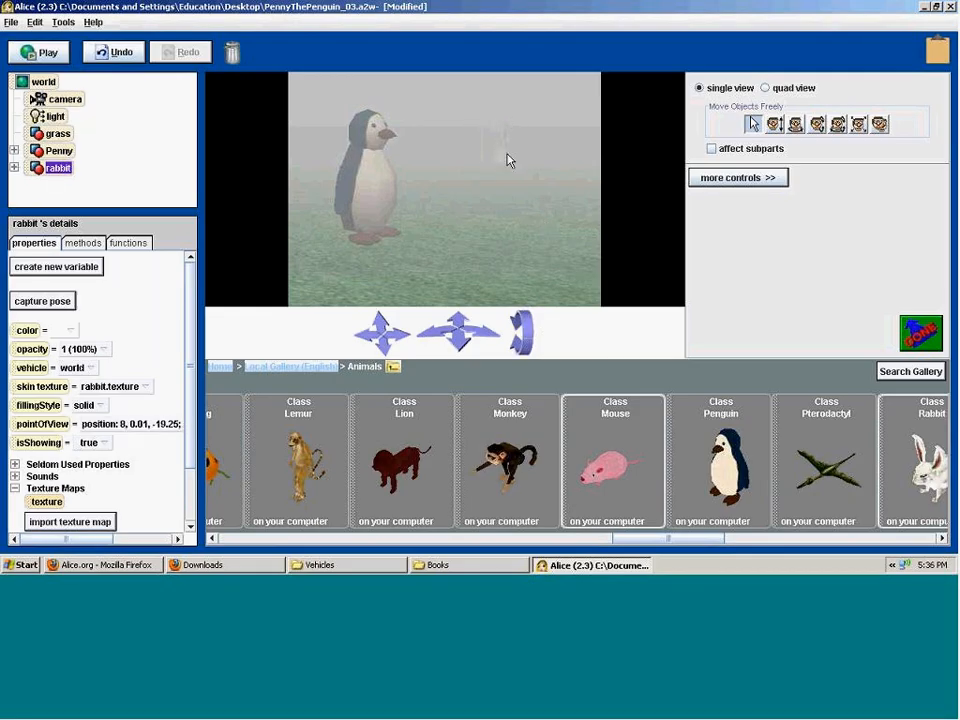
left_click(463, 276)
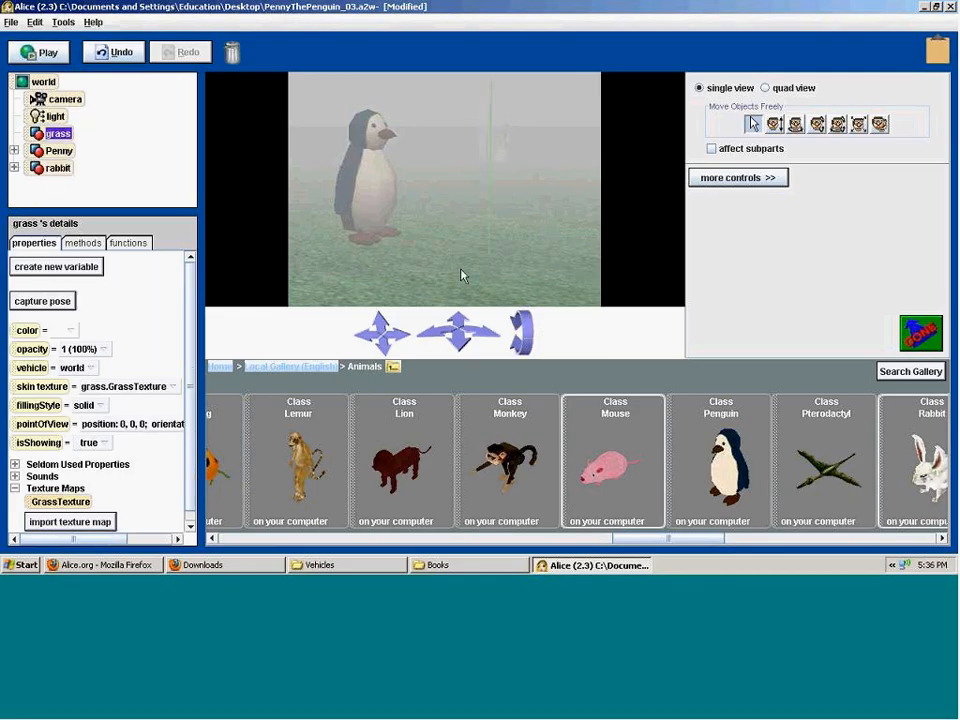
- Try the world's fogDensity at 0.5
left_click(43, 81)
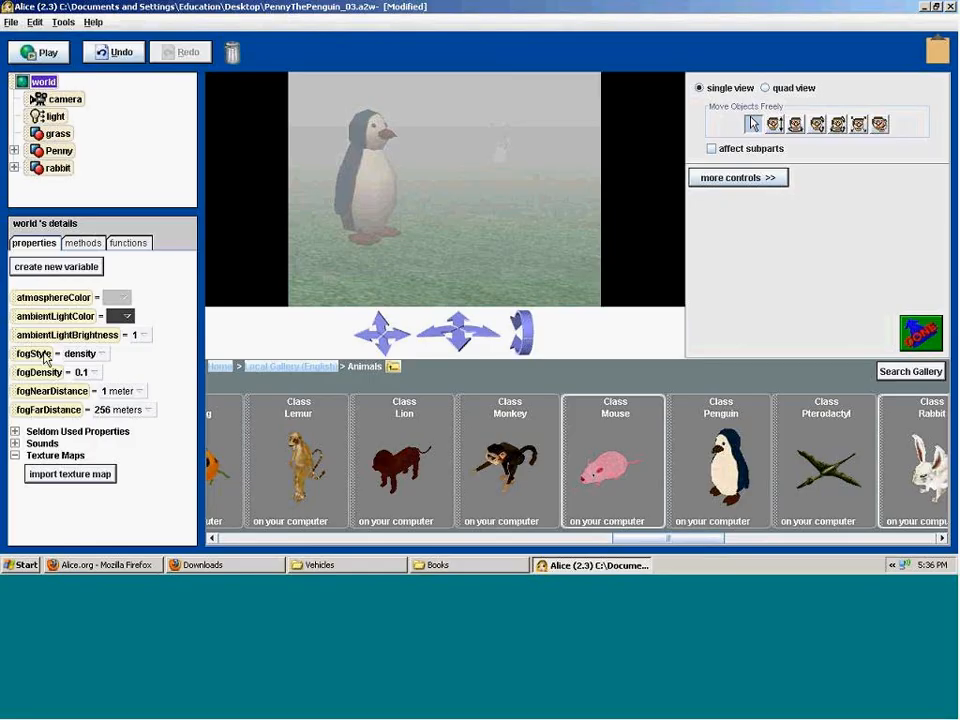
left_click(96, 373)
left_click(93, 390)
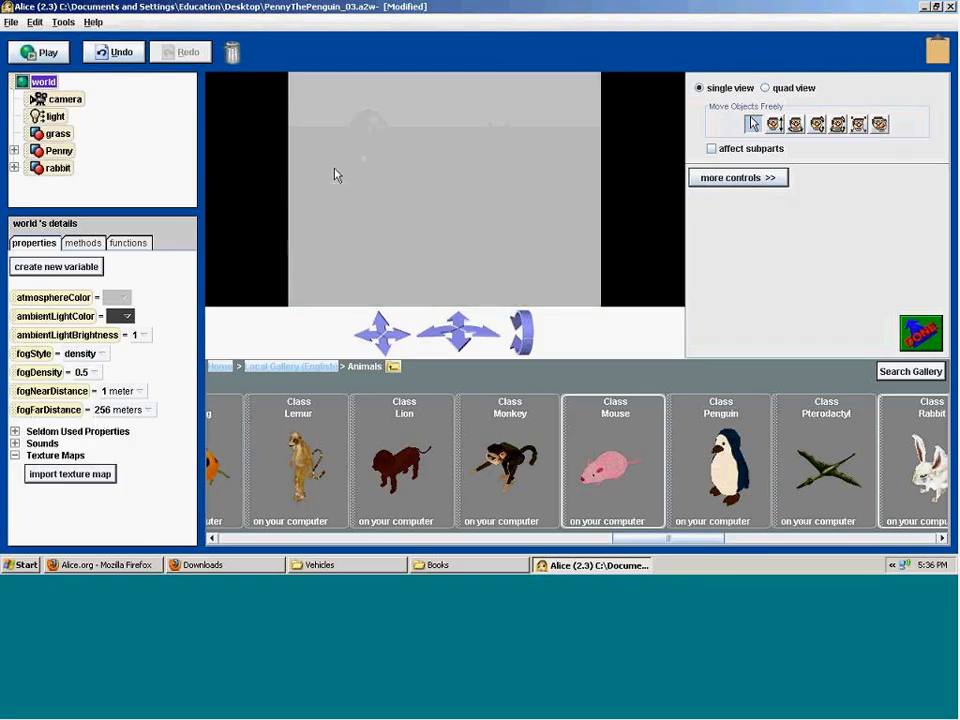
- Try a custom fogDensity of 0.05 for the world
left_click(95, 373)
left_click(100, 474)
left_click(498, 362)
left_click(447, 362)
left_click(449, 262)
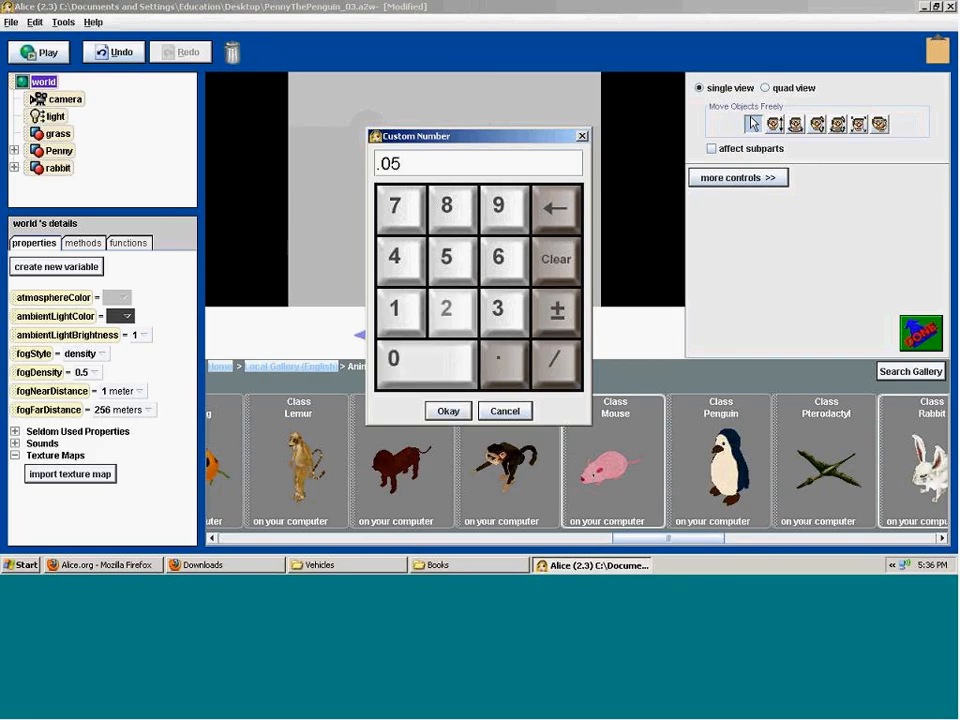
left_click(462, 412)
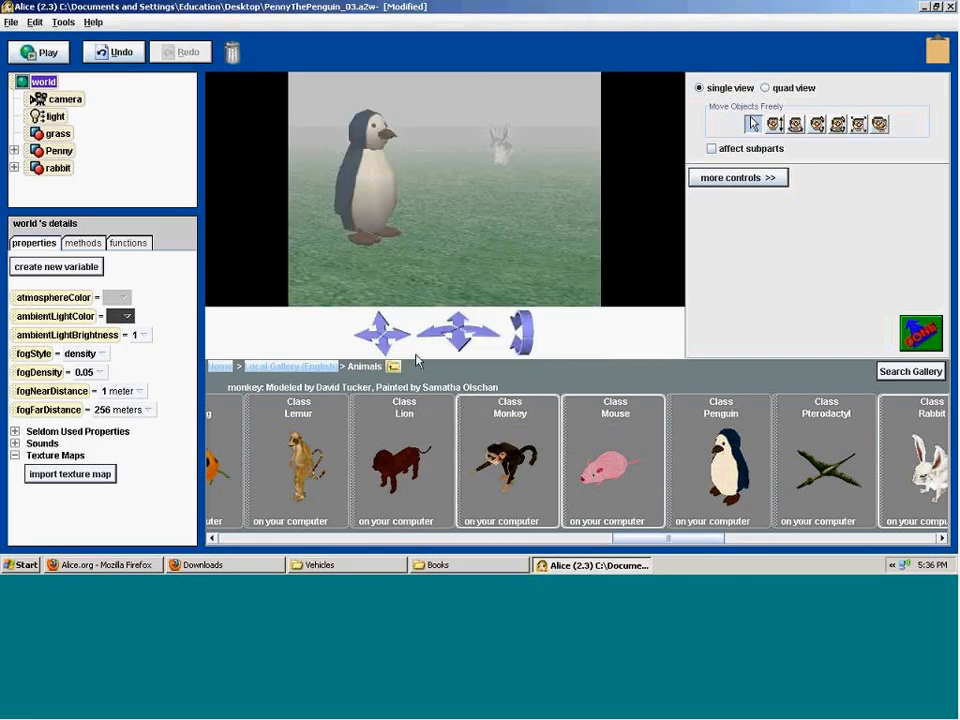
- Set the world's fogDensity to a custom value of 0.025
left_click(101, 374)
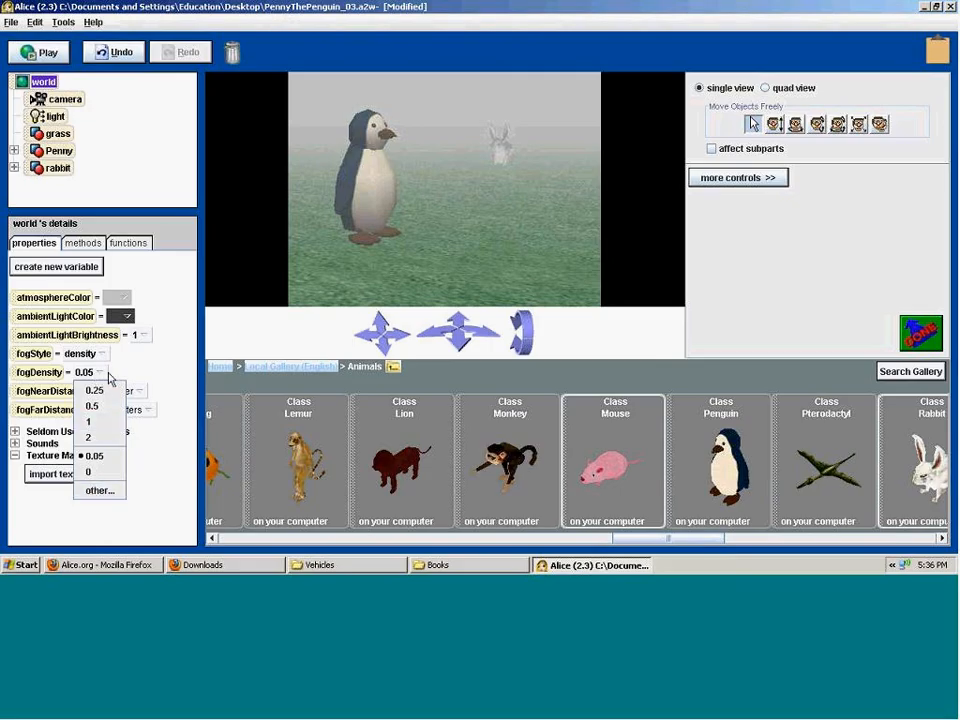
left_click(100, 490)
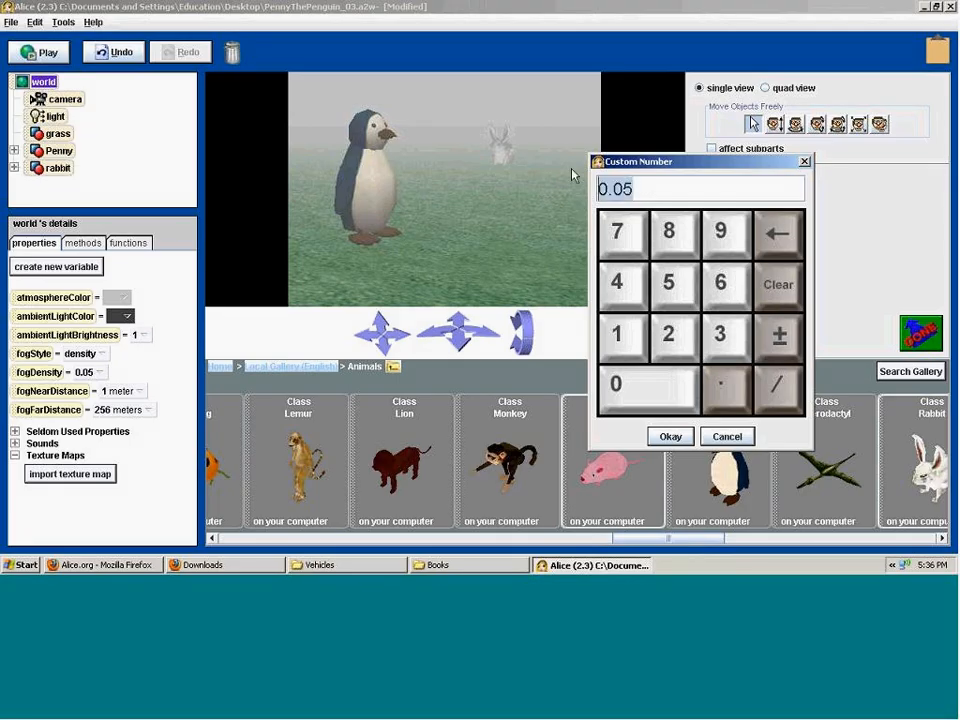
type(".02")
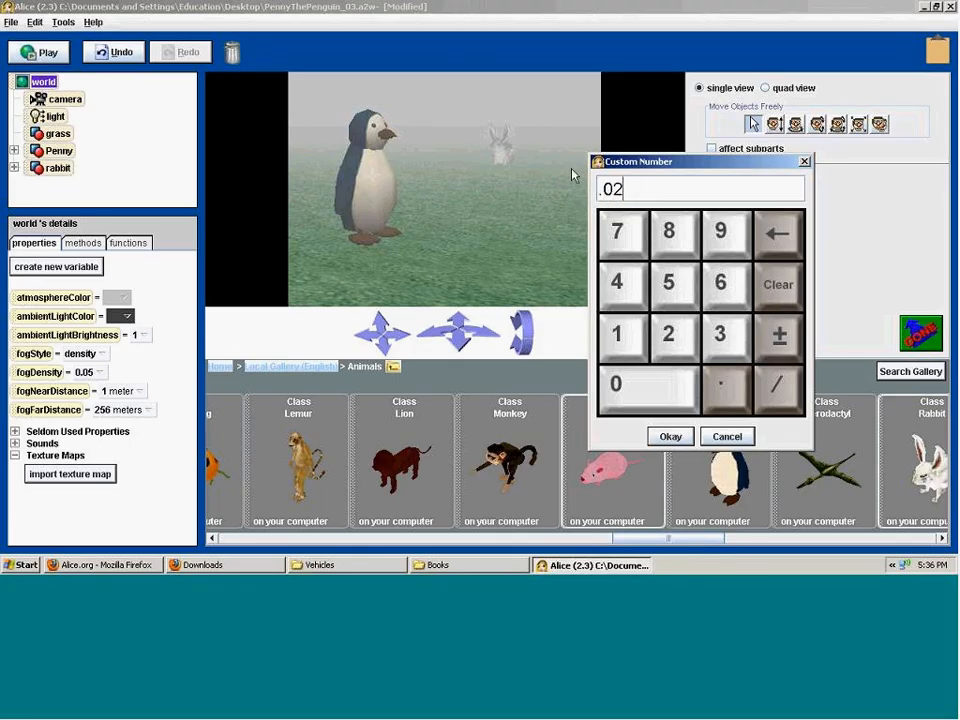
type("5")
left_click(671, 437)
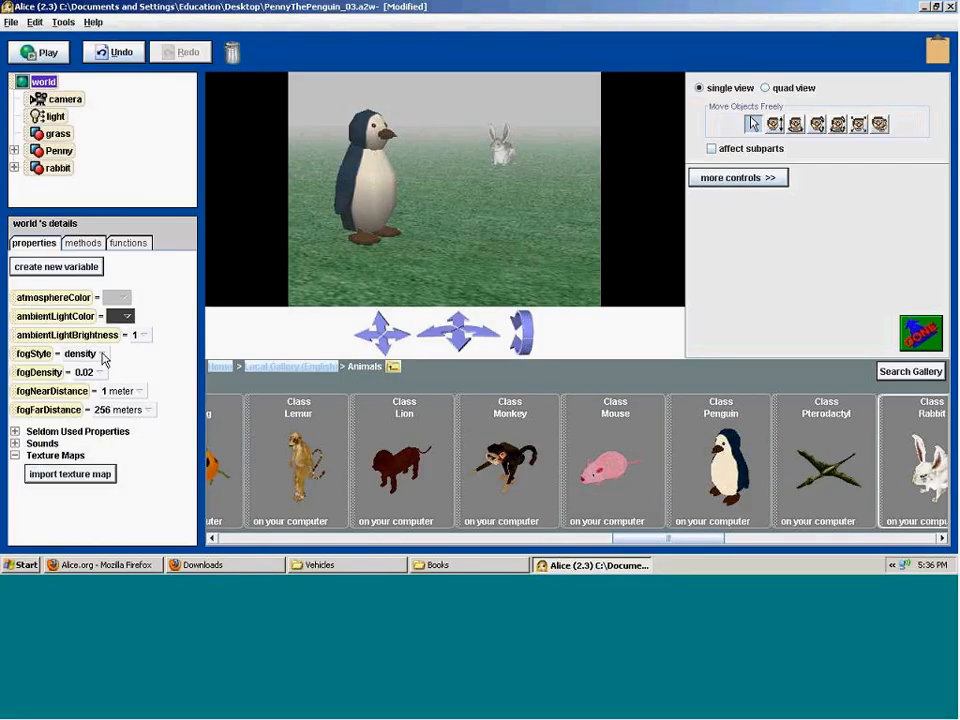
- Switch the world's fogStyle to distance and set its fogNearDistance to a custom value of 10 meters
left_click(104, 358)
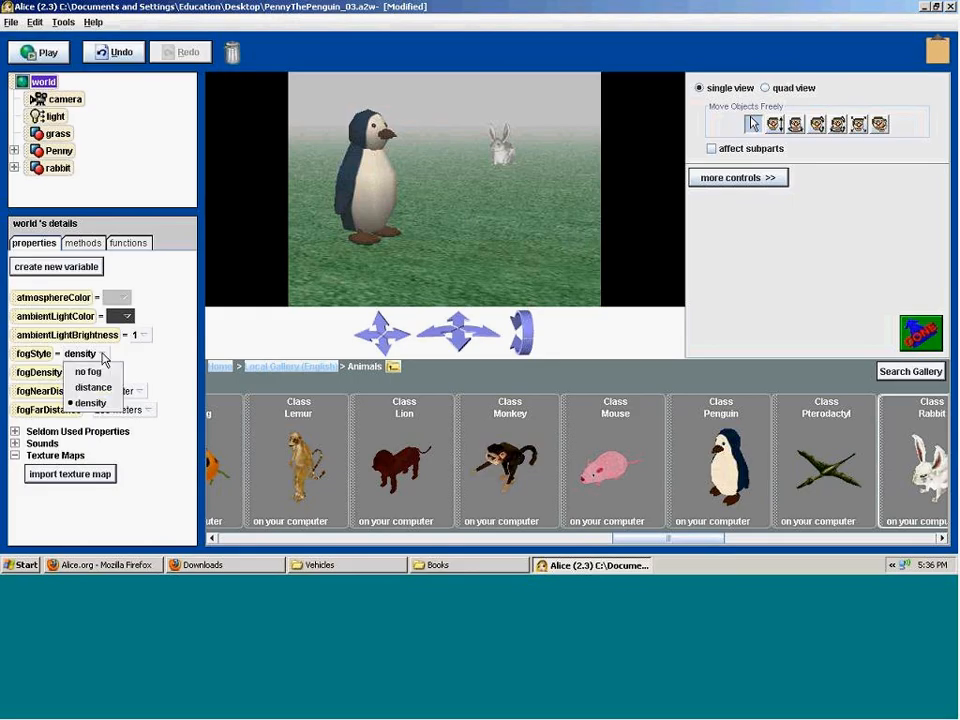
left_click(94, 385)
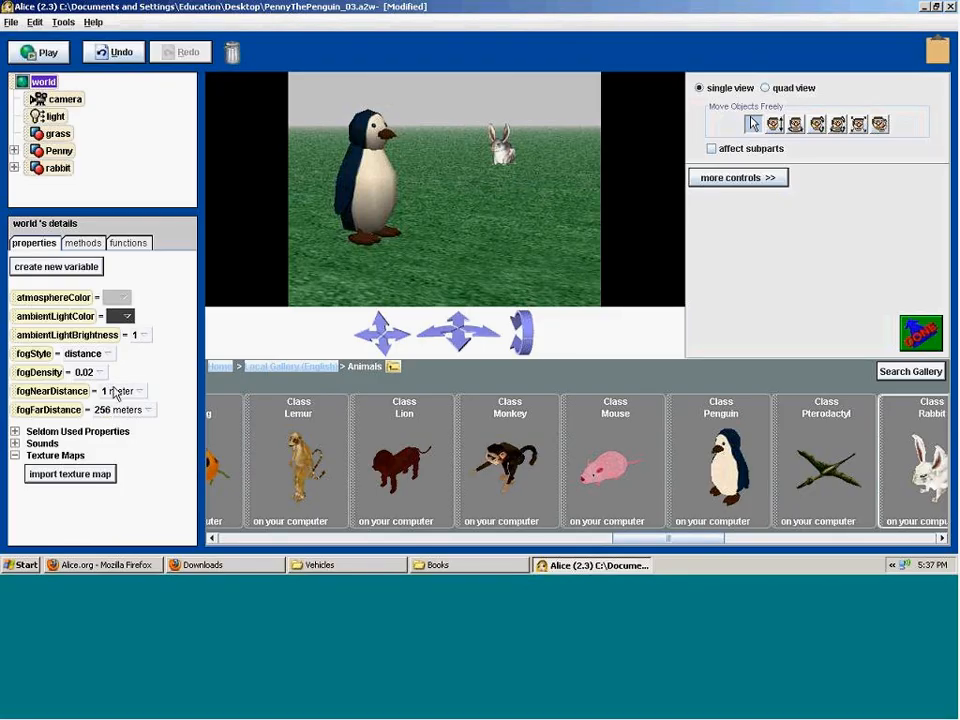
left_click(128, 392)
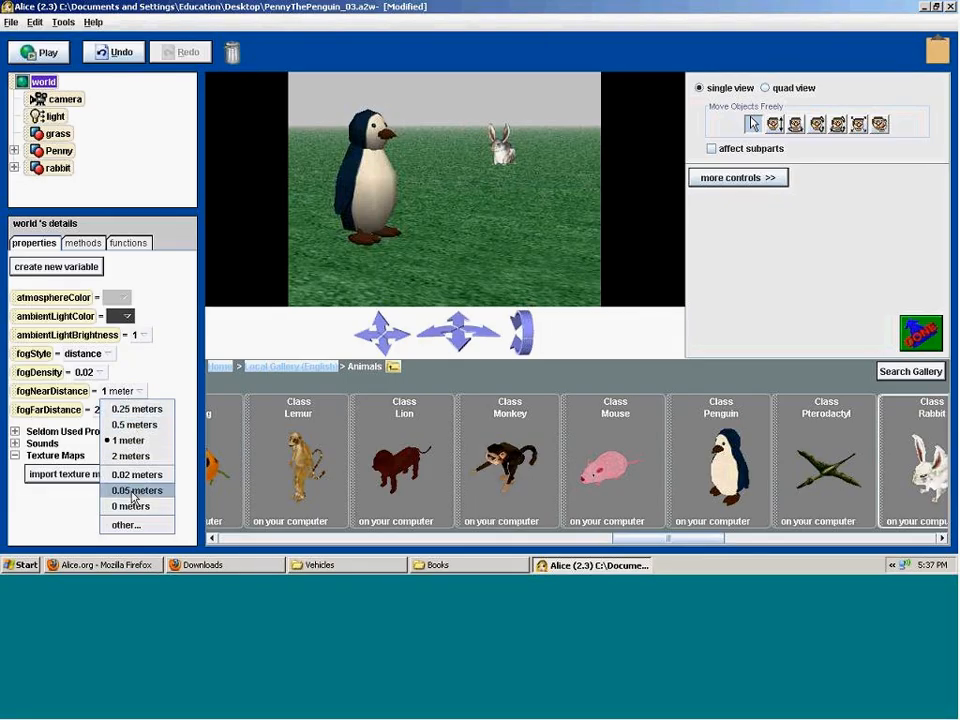
left_click(128, 522)
left_click(394, 309)
left_click(420, 360)
left_click(448, 411)
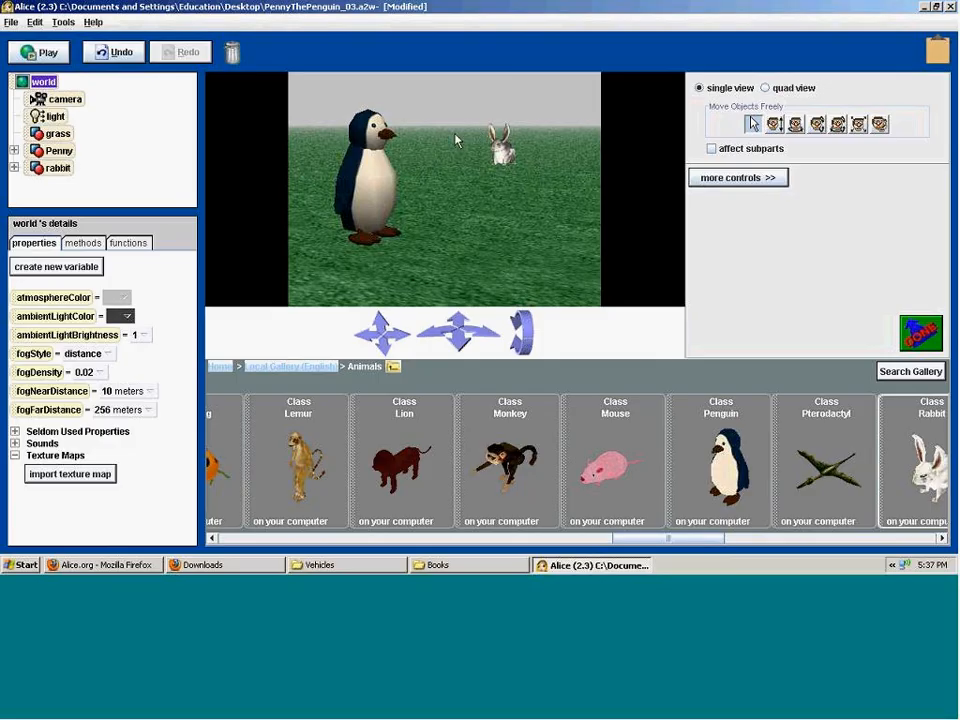
- Set the world's fogFarDistance to a custom value of 50 meters
left_click(148, 410)
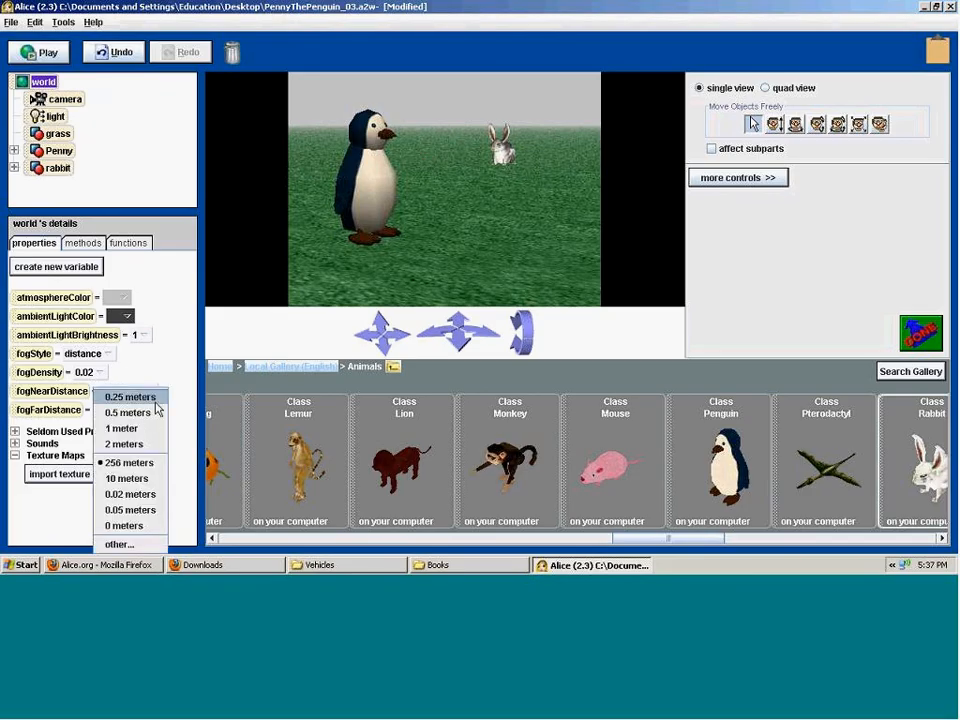
left_click(120, 544)
left_click(456, 261)
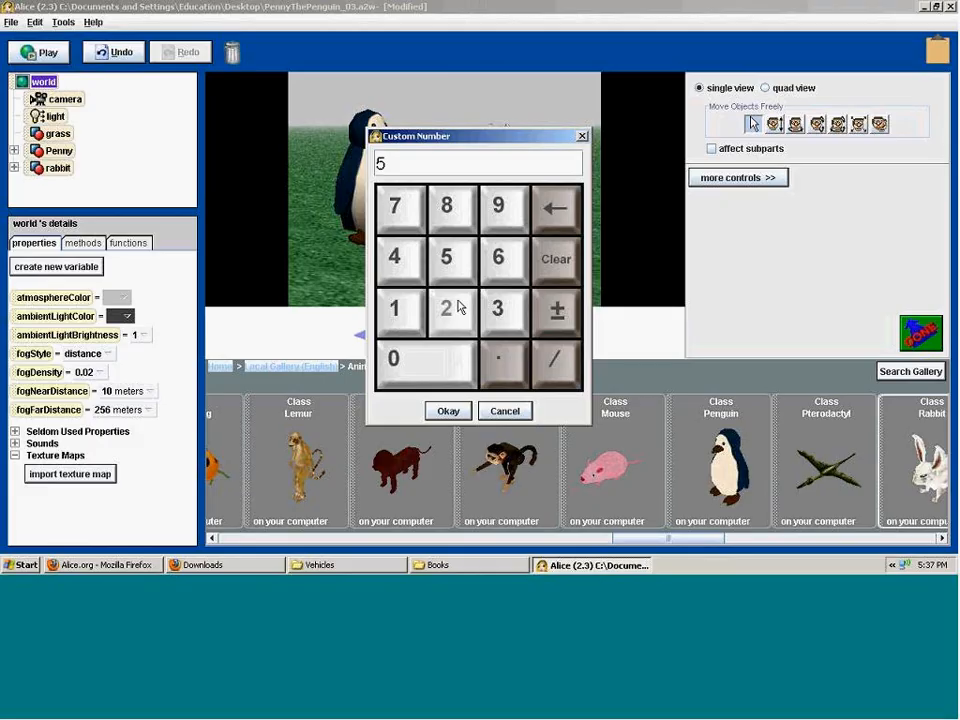
left_click(439, 364)
left_click(449, 412)
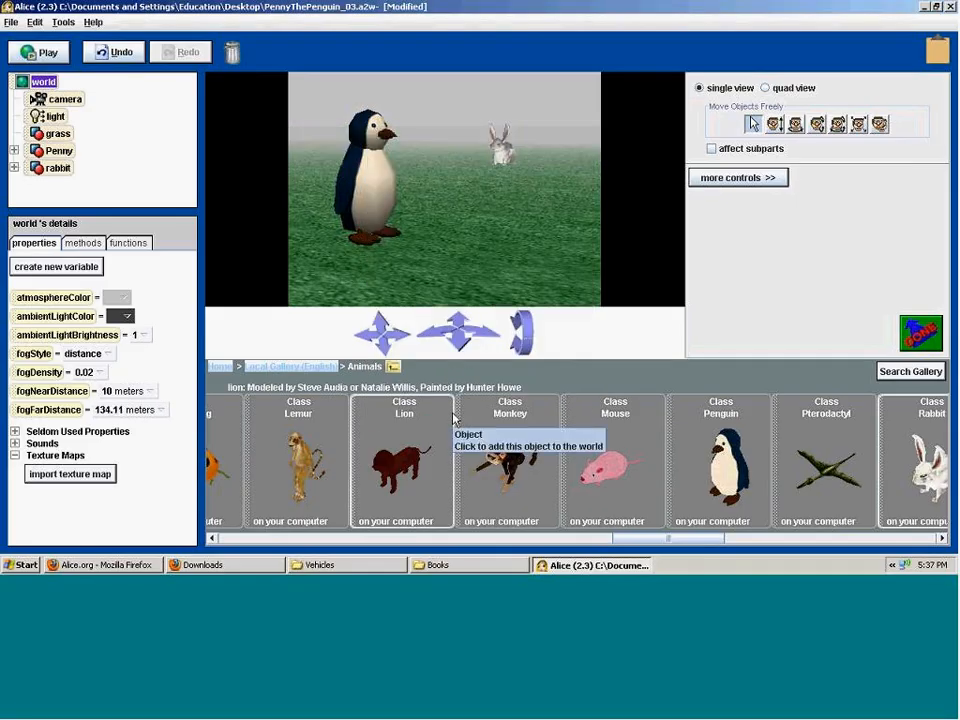